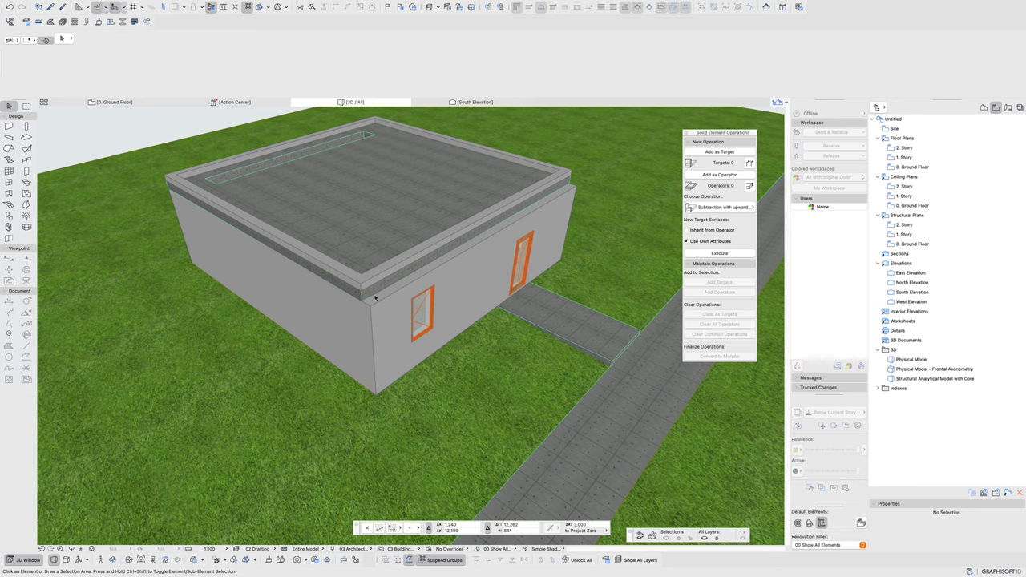
- Look over the house in 3D, then switch to the 0. Ground Floor plan
click(392, 340)
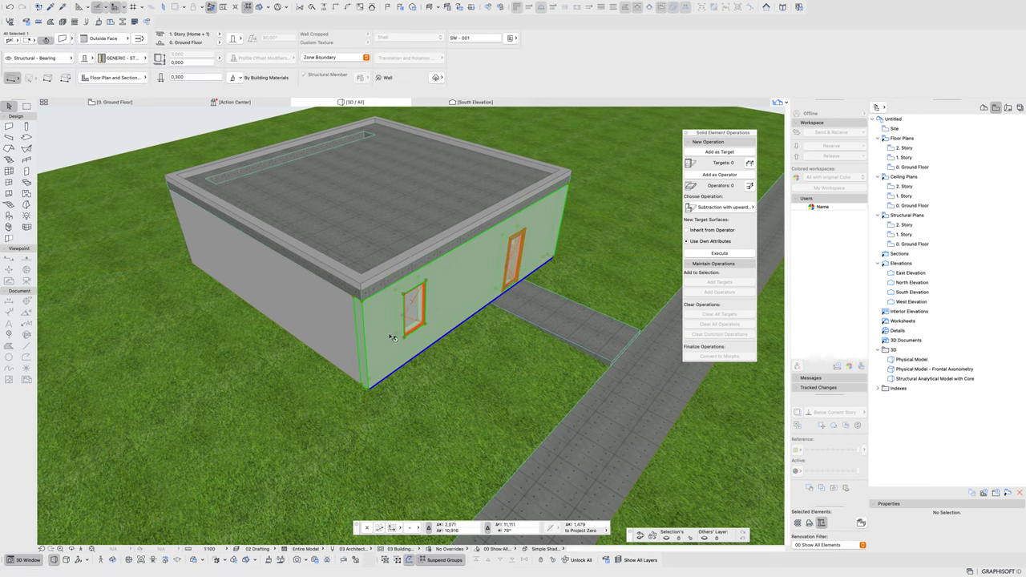
shift+middle_drag(393, 336, 456, 172)
key(Escape)
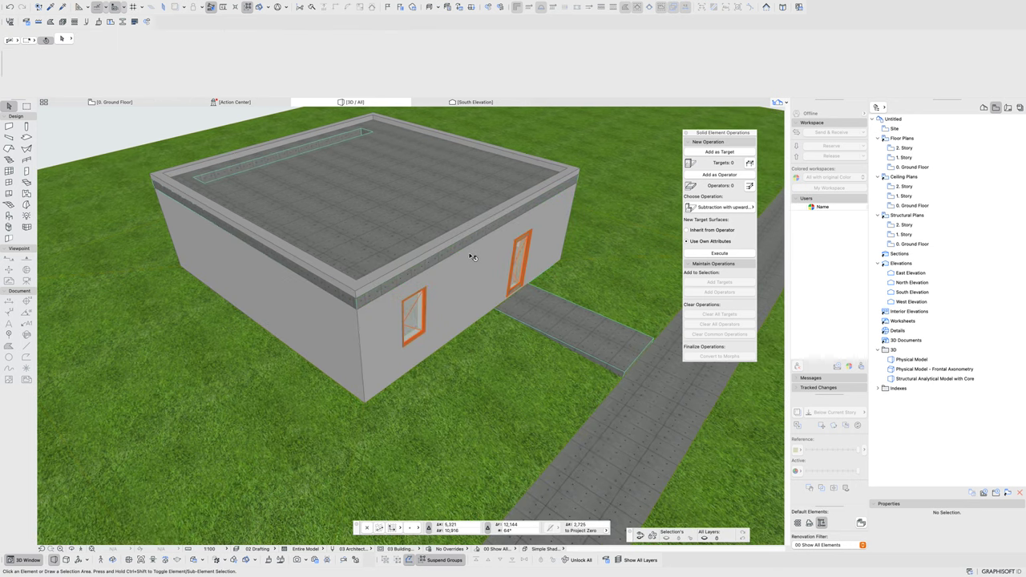
shift+middle_drag(473, 257, 513, 249)
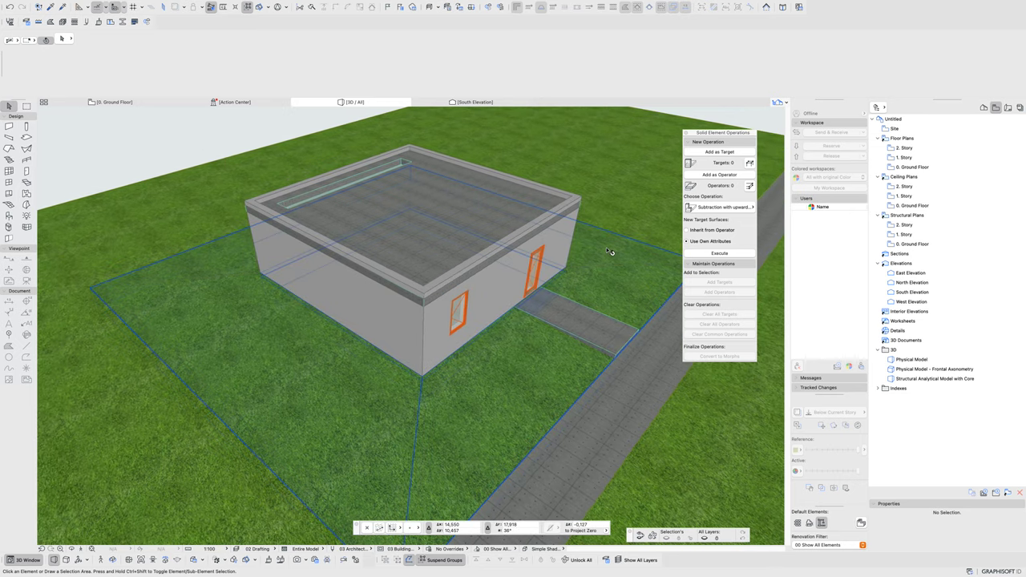
shift+middle_drag(609, 252, 487, 258)
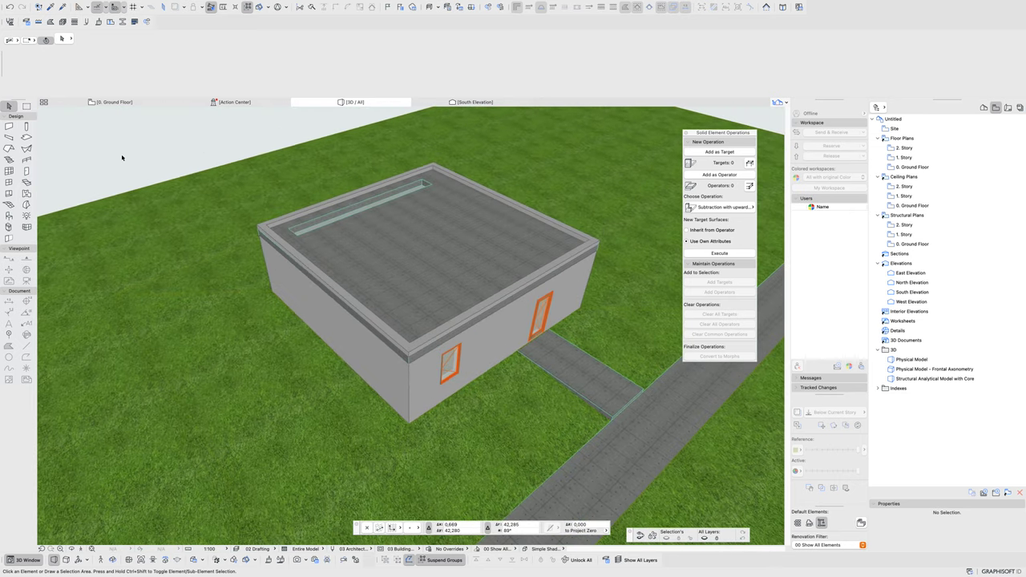
click(132, 102)
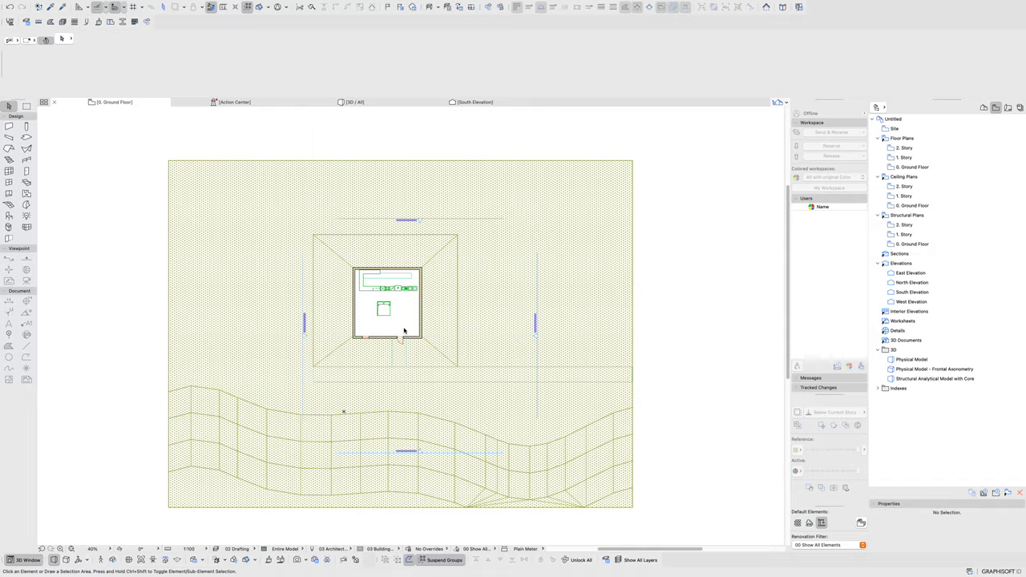
scroll(404, 330, up, 8)
scroll(441, 357, down, 2)
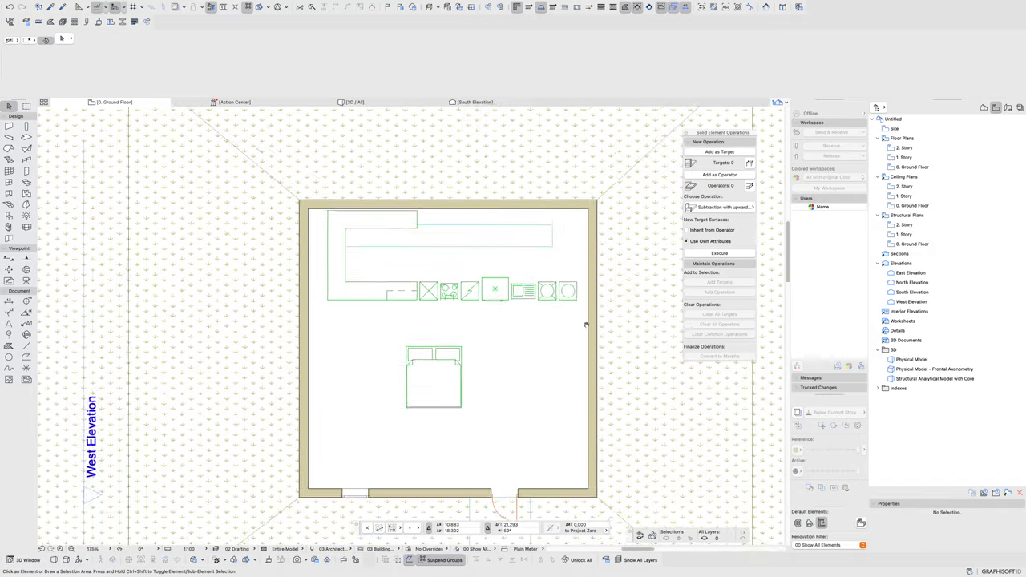
scroll(585, 324, down, 2)
click(576, 285)
scroll(575, 285, up, 8)
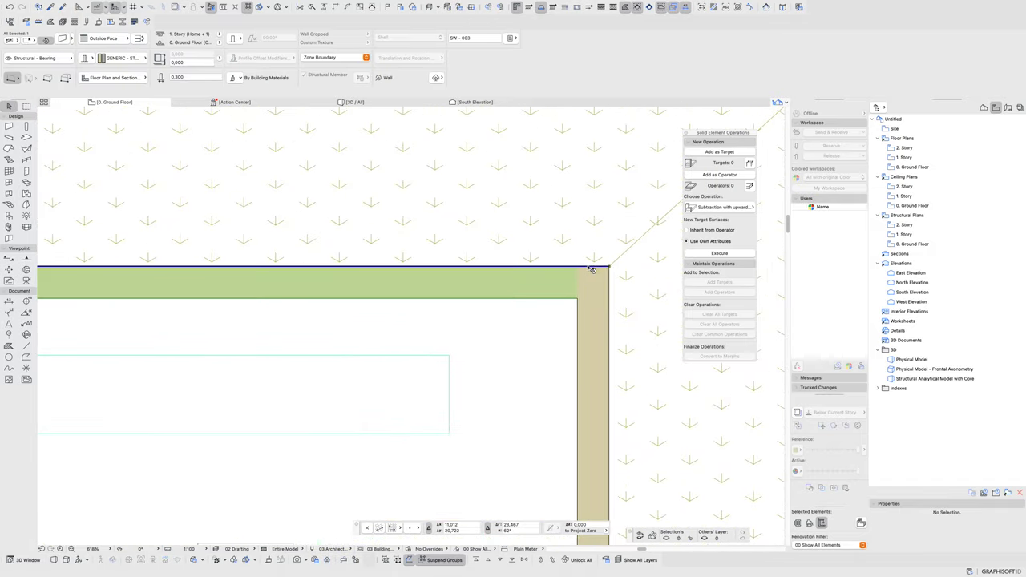
click(120, 39)
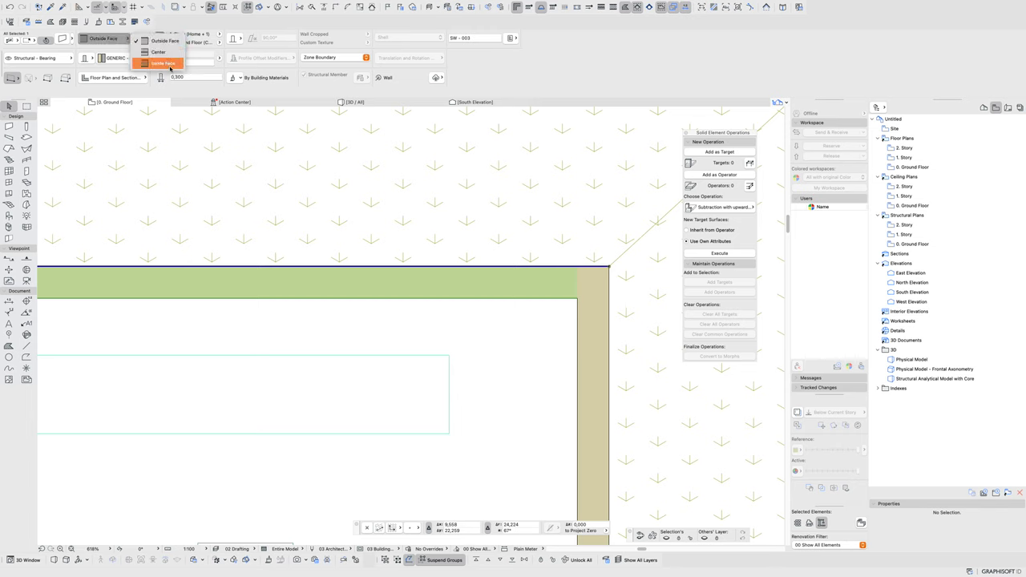
click(596, 332)
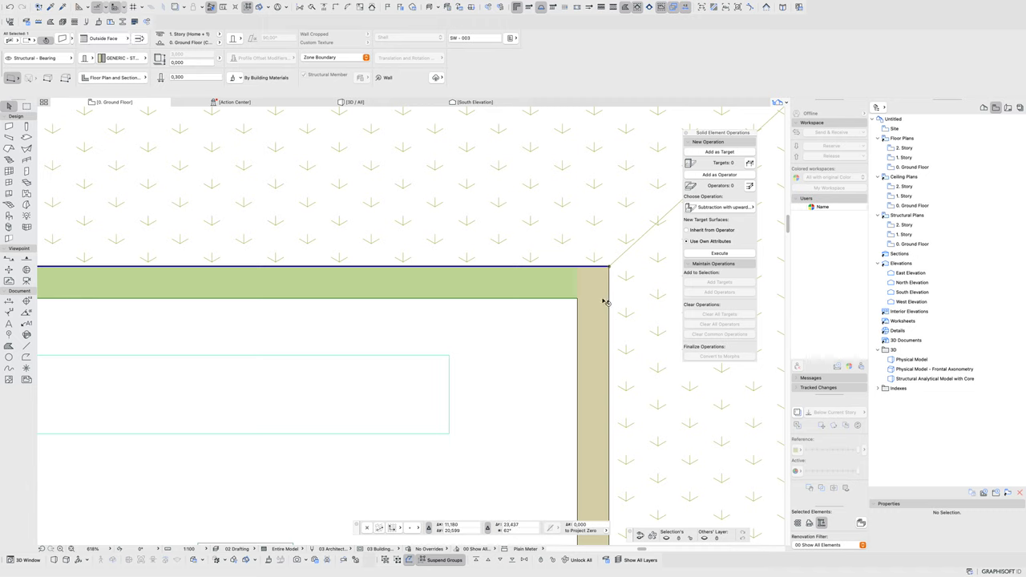
click(602, 389)
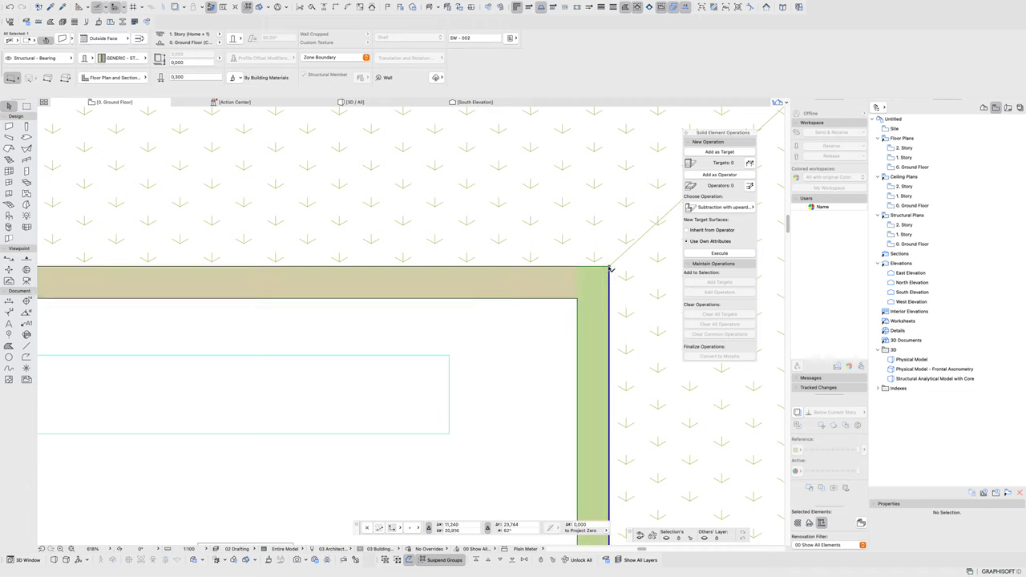
click(504, 288)
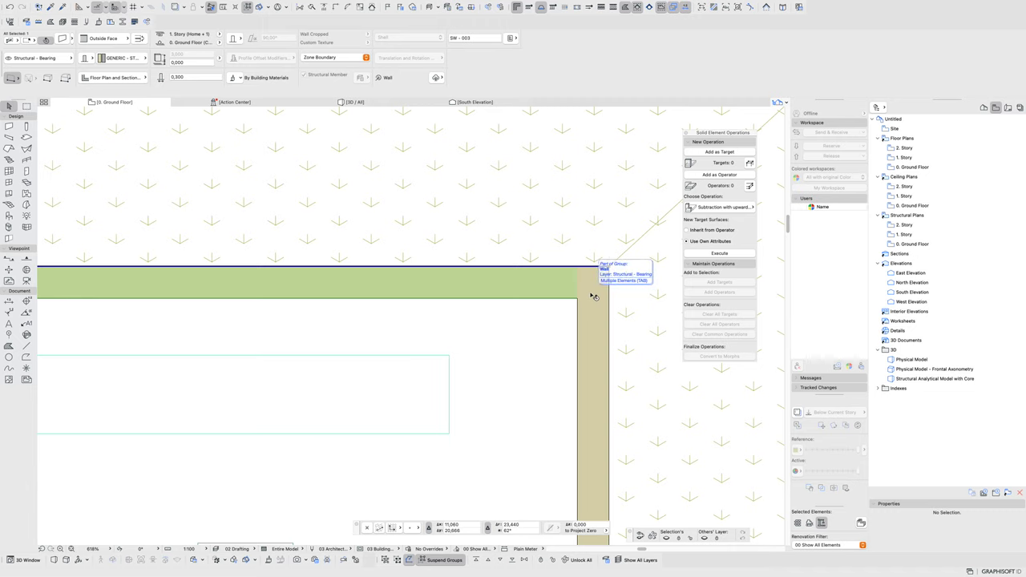
click(594, 321)
click(602, 265)
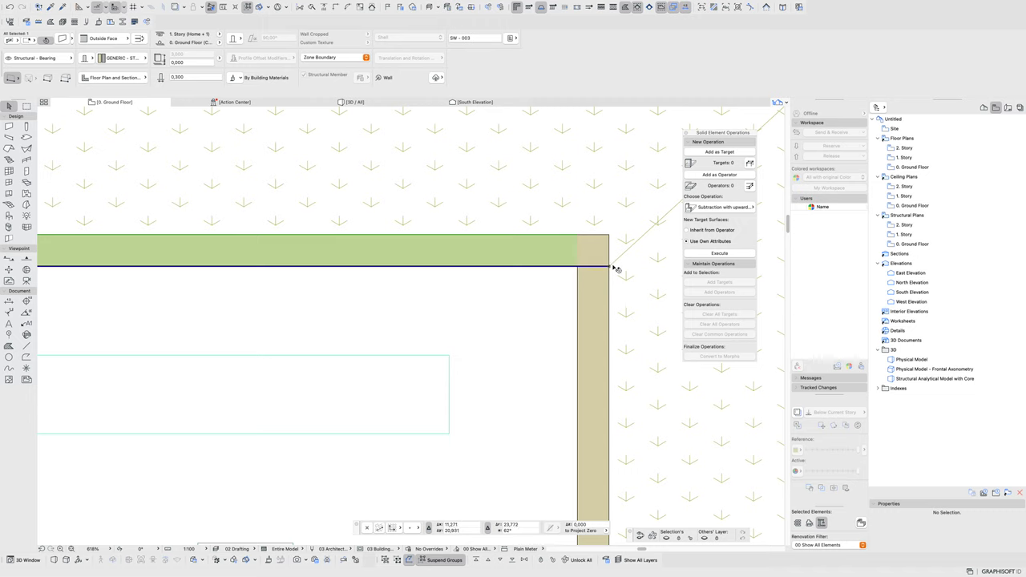
click(622, 295)
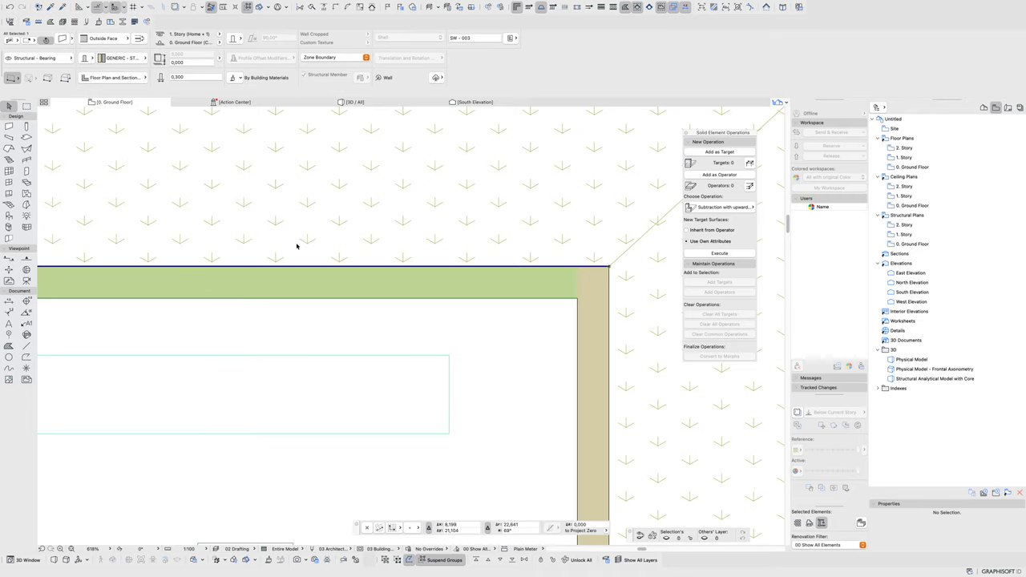
scroll(296, 246, down, 10)
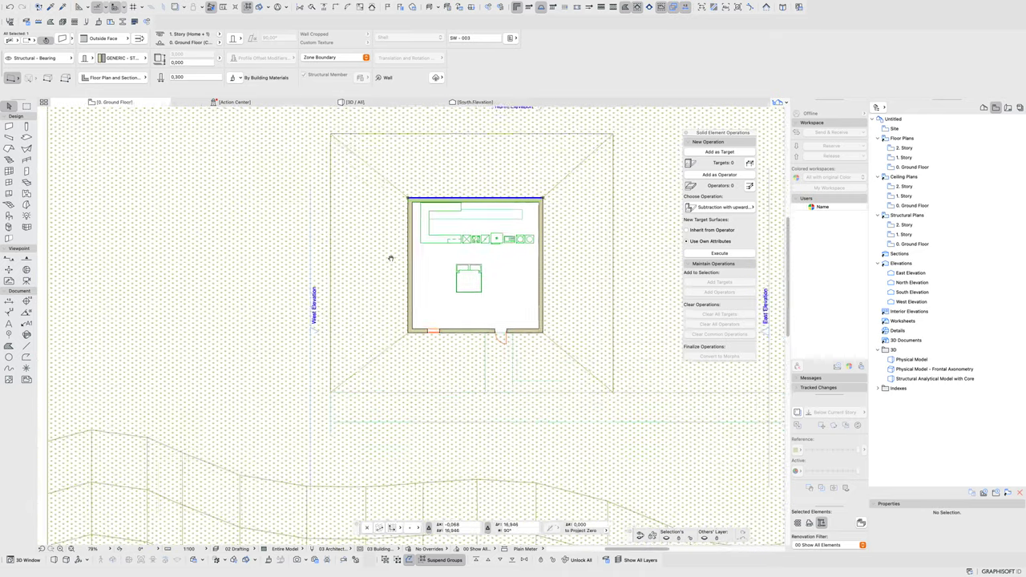
- Inspect the floor slab, terrain meshes and path slabs on the plan, then return to 3D with F3
scroll(390, 258, down, 2)
click(488, 317)
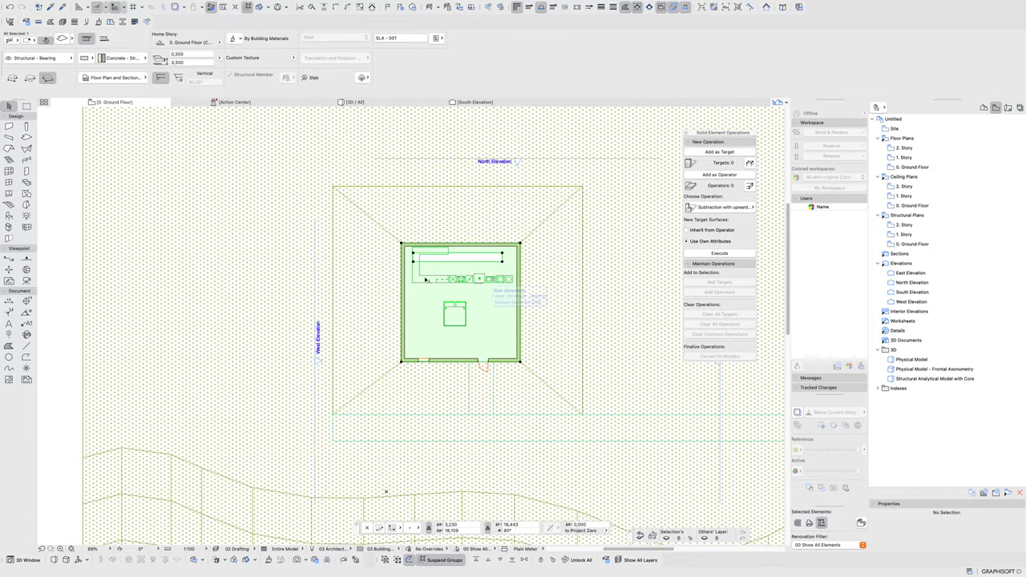
click(580, 255)
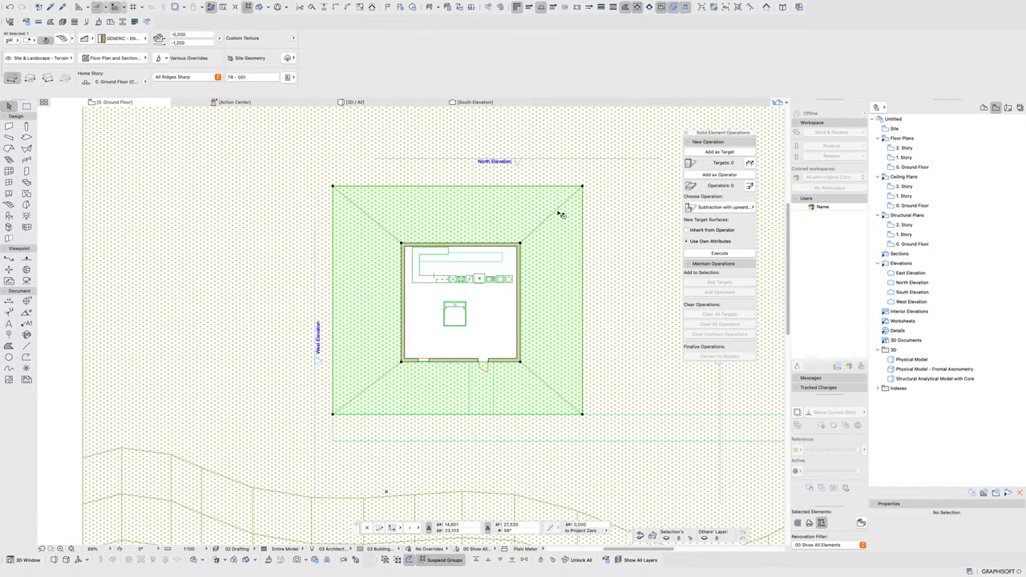
middle_drag(409, 235, 296, 278)
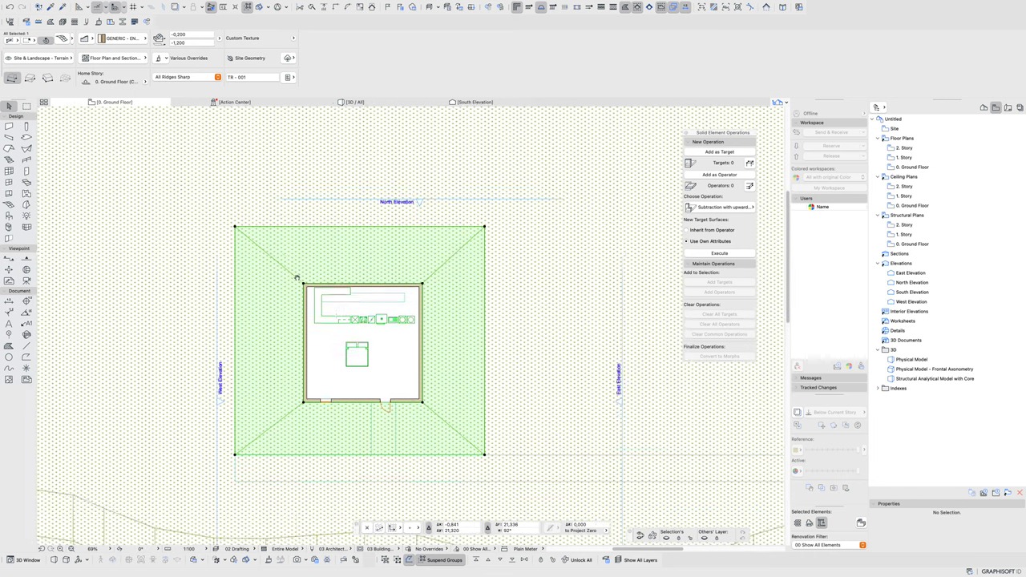
click(504, 160)
scroll(465, 313, down, 5)
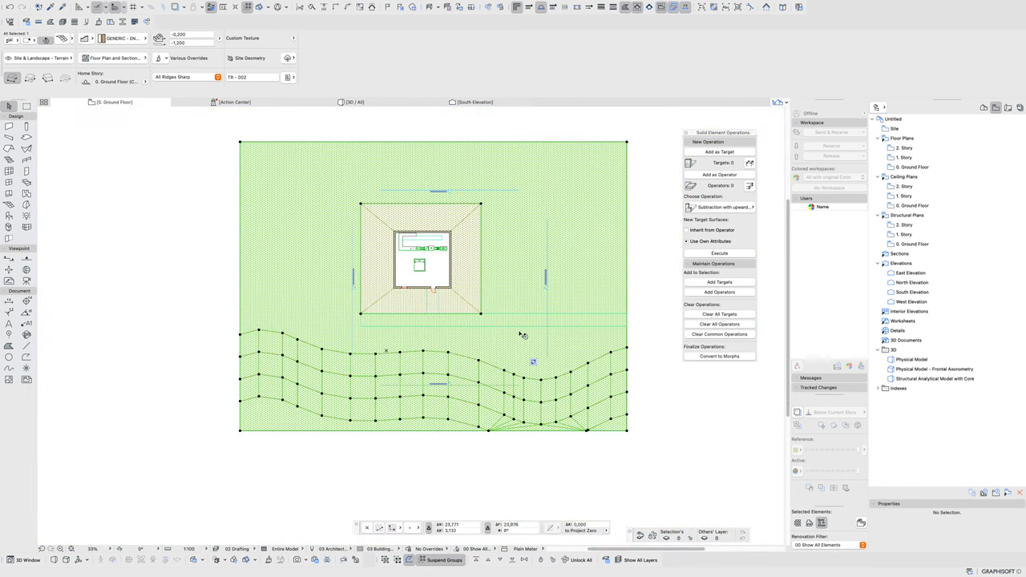
click(431, 308)
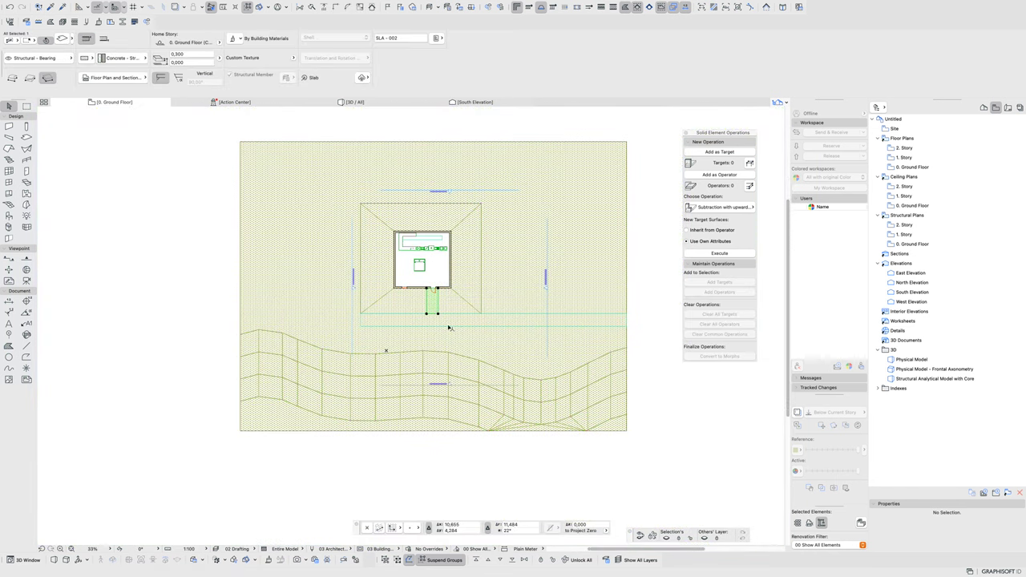
click(449, 324)
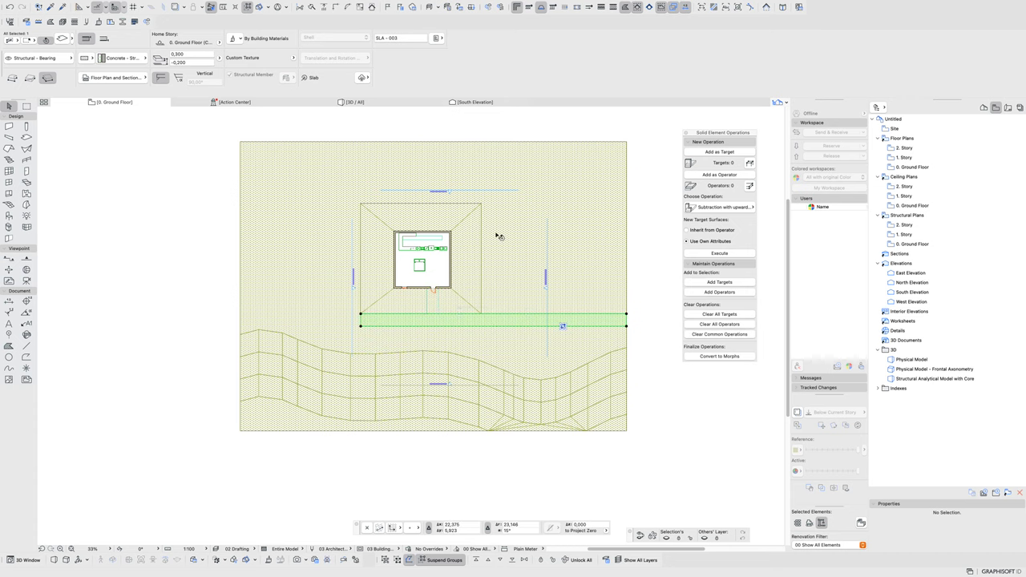
key(F3)
- Orbit the 3D model to view the long wall, sidewalk, side wall and roof
scroll(465, 335, down, 3)
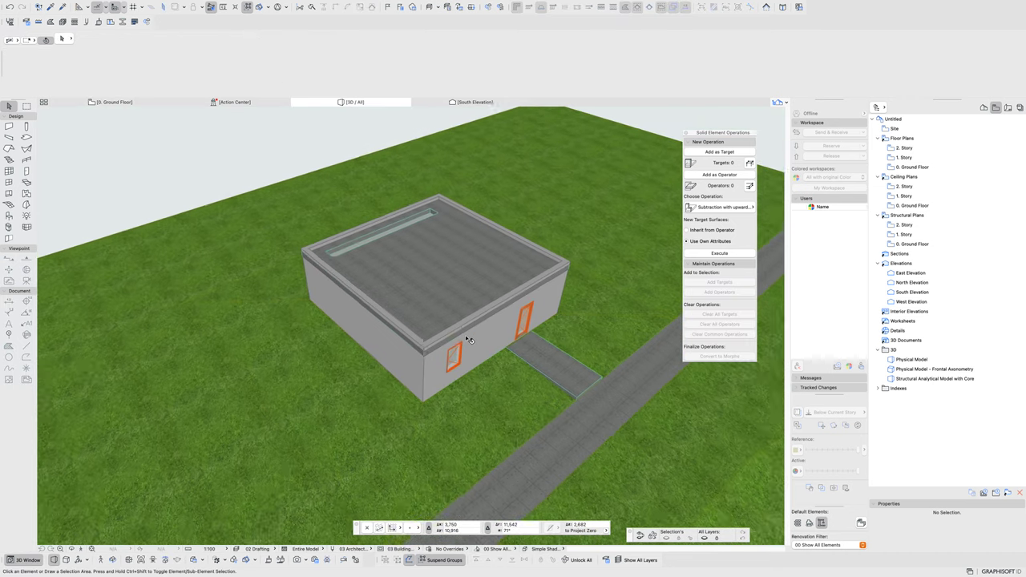
shift+middle_drag(465, 335, 409, 249)
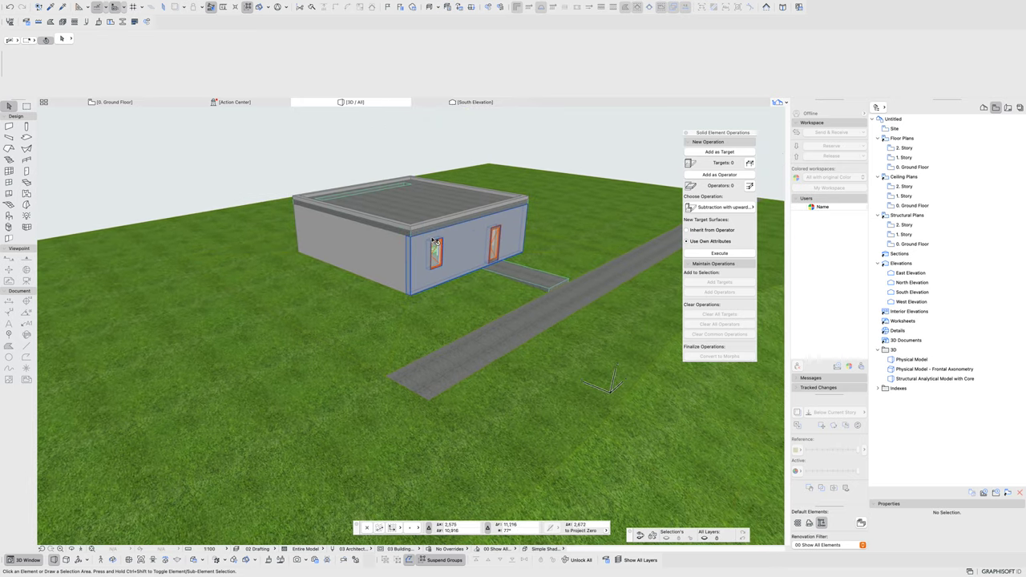
scroll(420, 255, up, 5)
scroll(439, 245, up, 3)
middle_drag(430, 232, 149, 240)
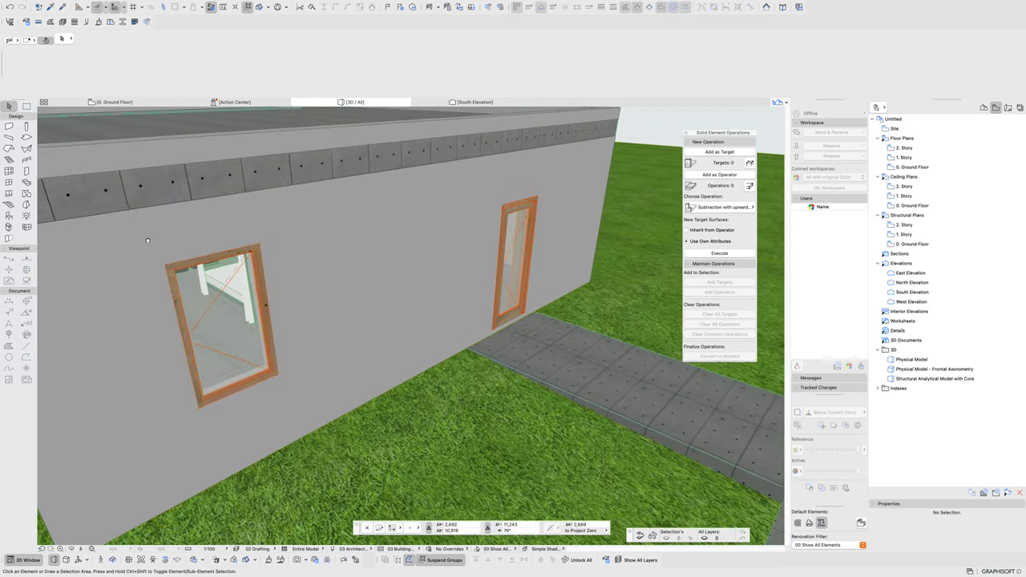
shift+middle_drag(374, 331, 284, 301)
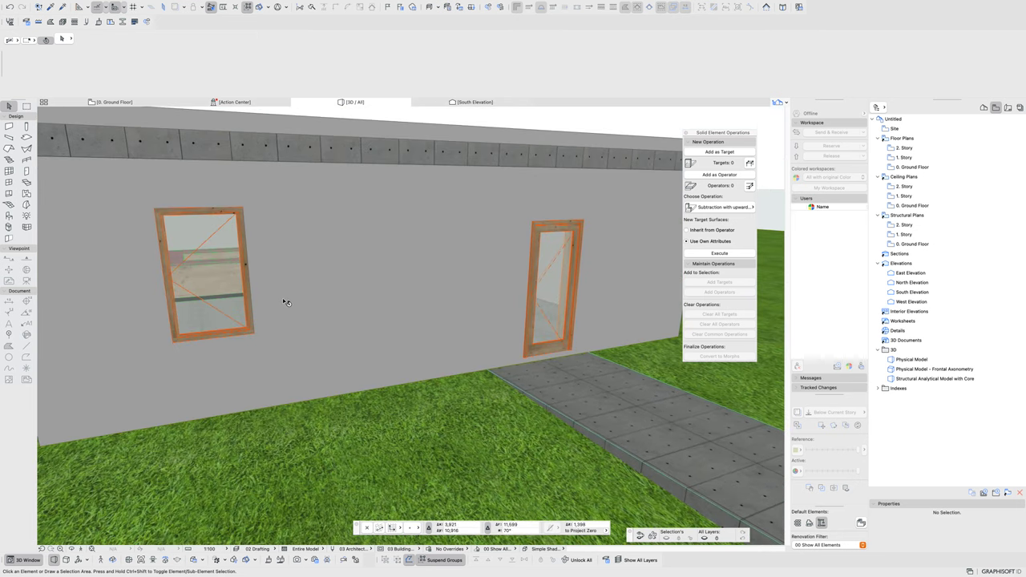
scroll(286, 306, down, 5)
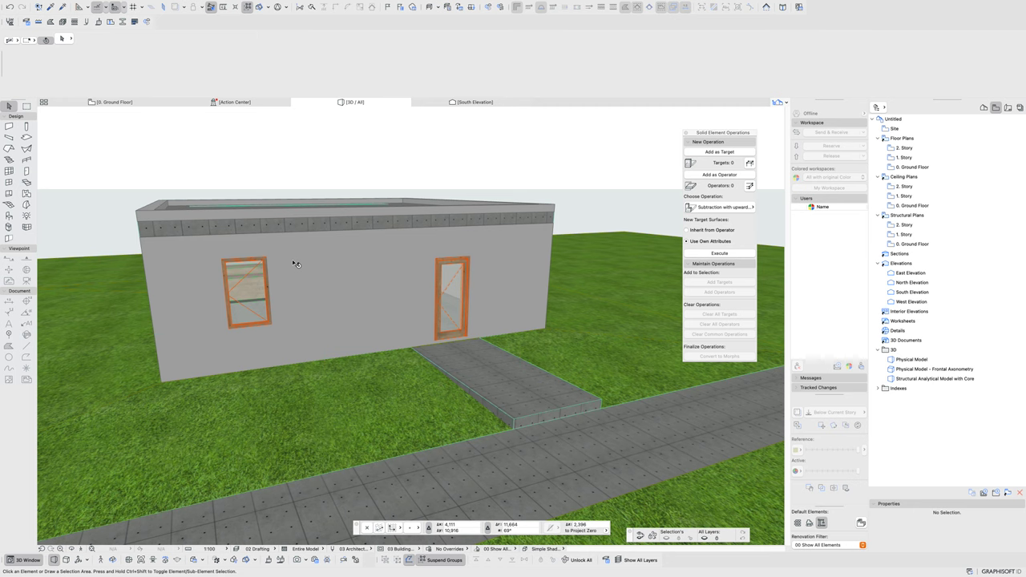
shift+middle_drag(331, 267, 420, 295)
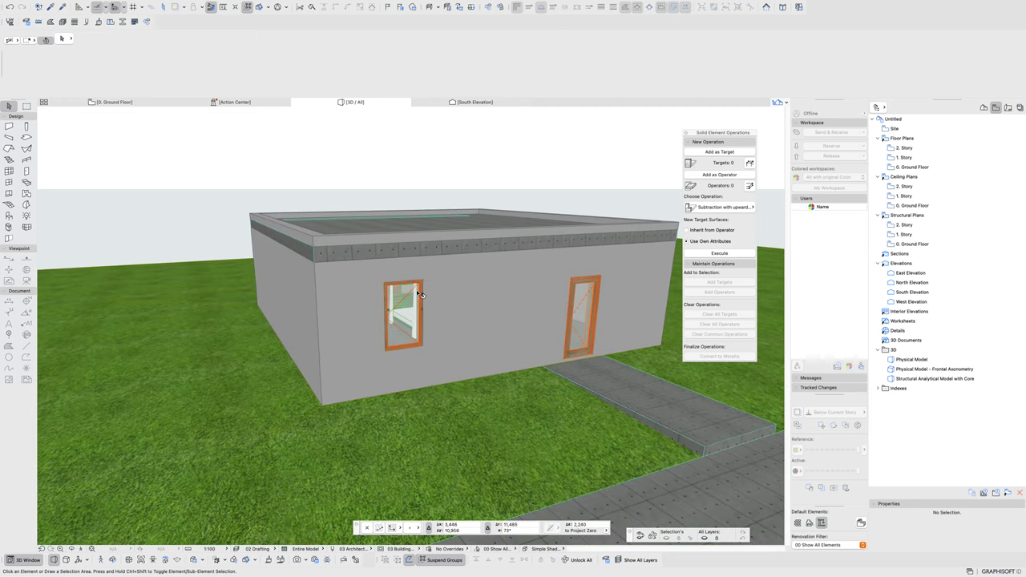
- Select the flat roof slab after trying the window and walls
click(406, 297)
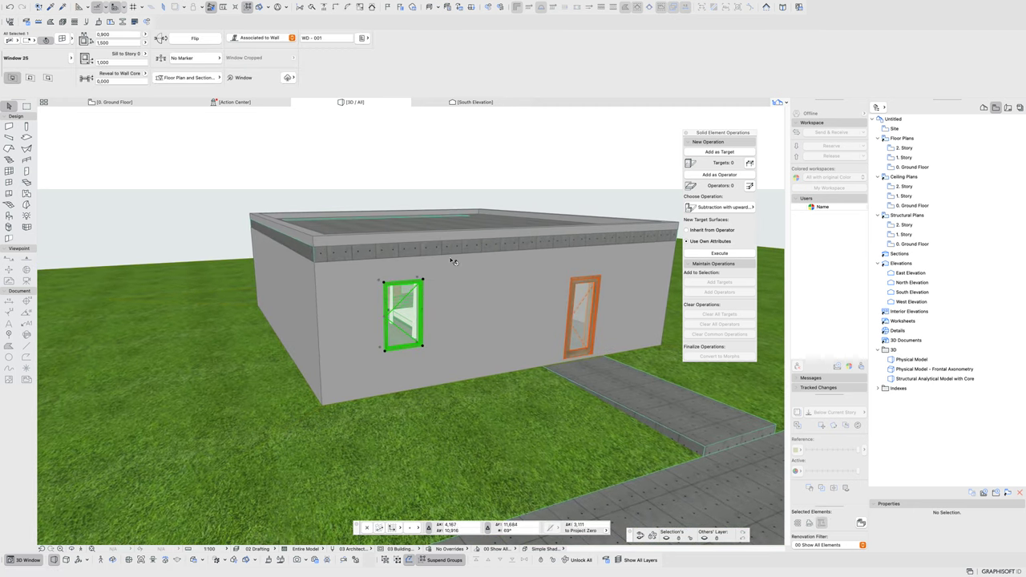
click(508, 327)
click(457, 237)
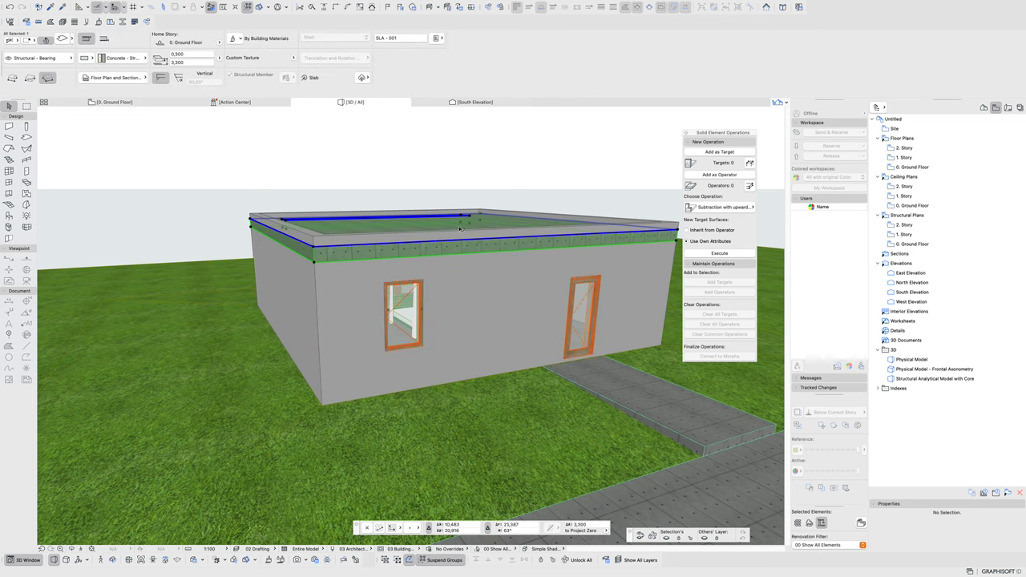
click(315, 235)
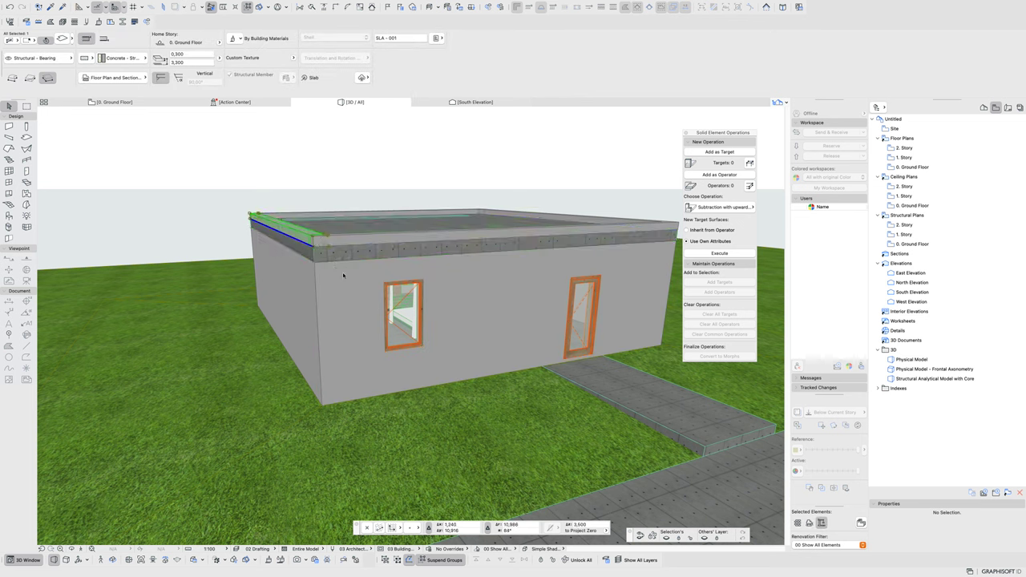
click(385, 253)
- Review the roof slab's Slab Selection Settings and close them unchanged
shift+middle_drag(371, 249, 385, 277)
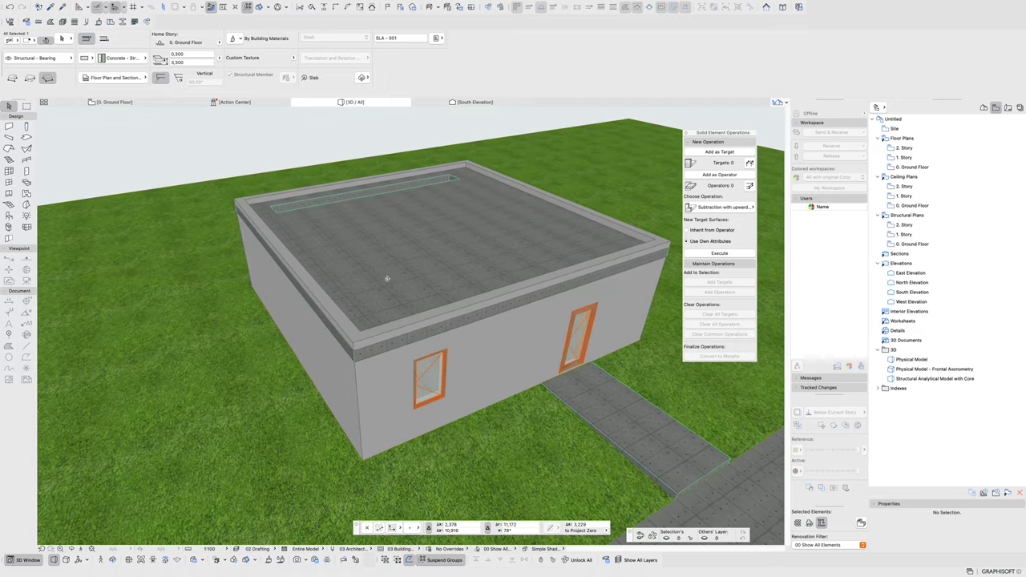
key(super+t)
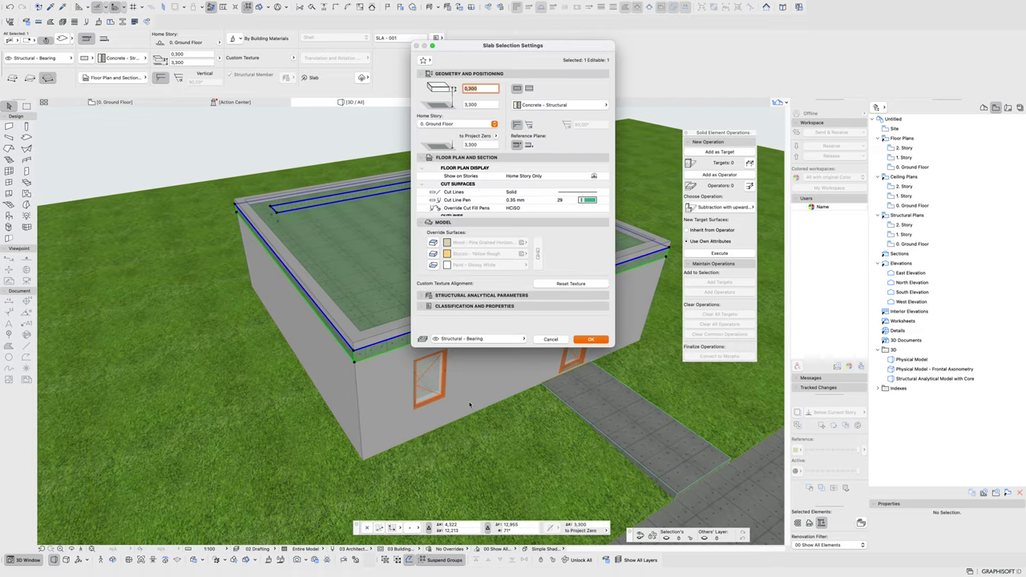
click(539, 340)
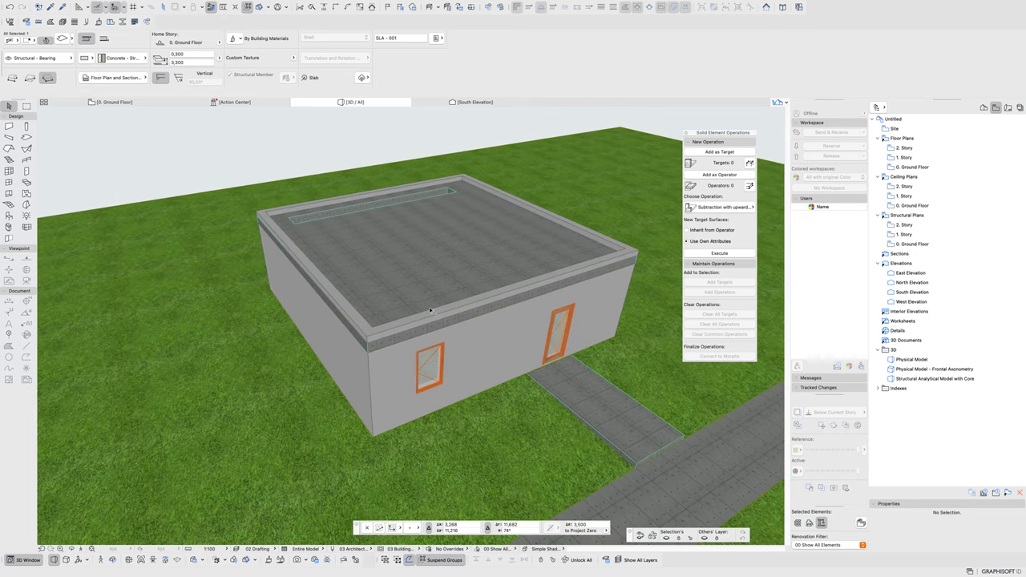
- Select the long road slab and bring up the Surfaces editor
scroll(429, 310, down, 3)
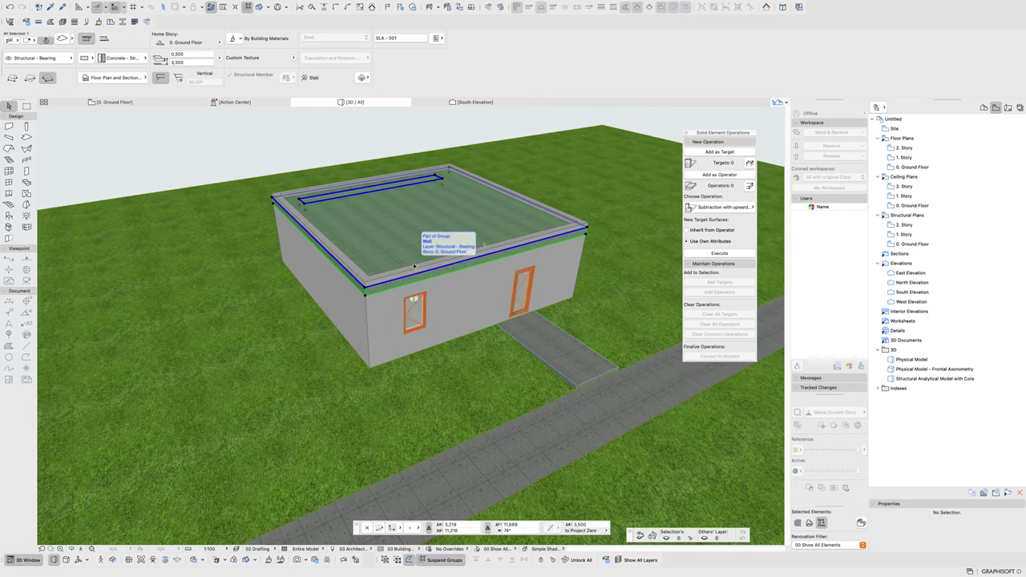
click(515, 440)
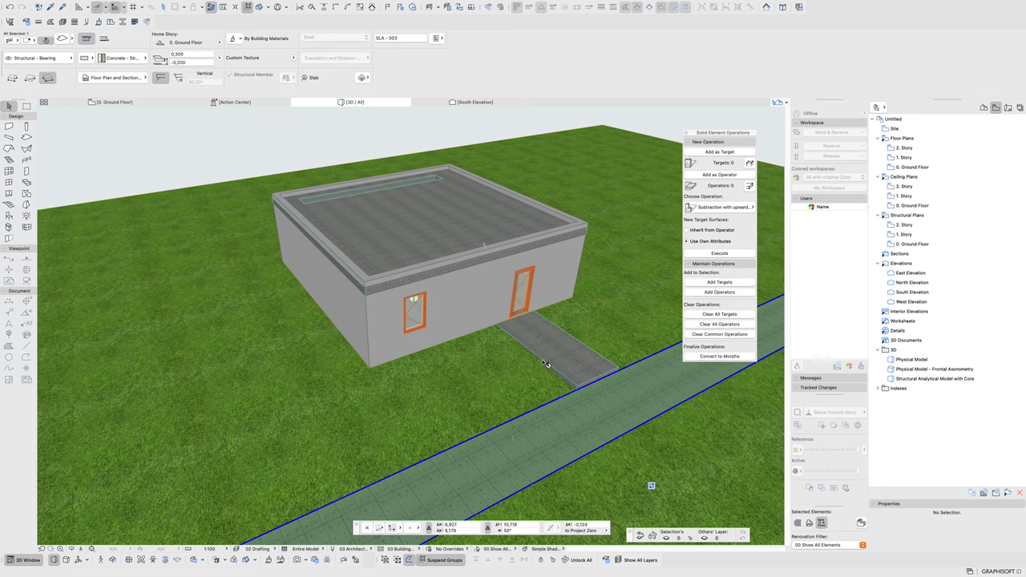
click(99, 23)
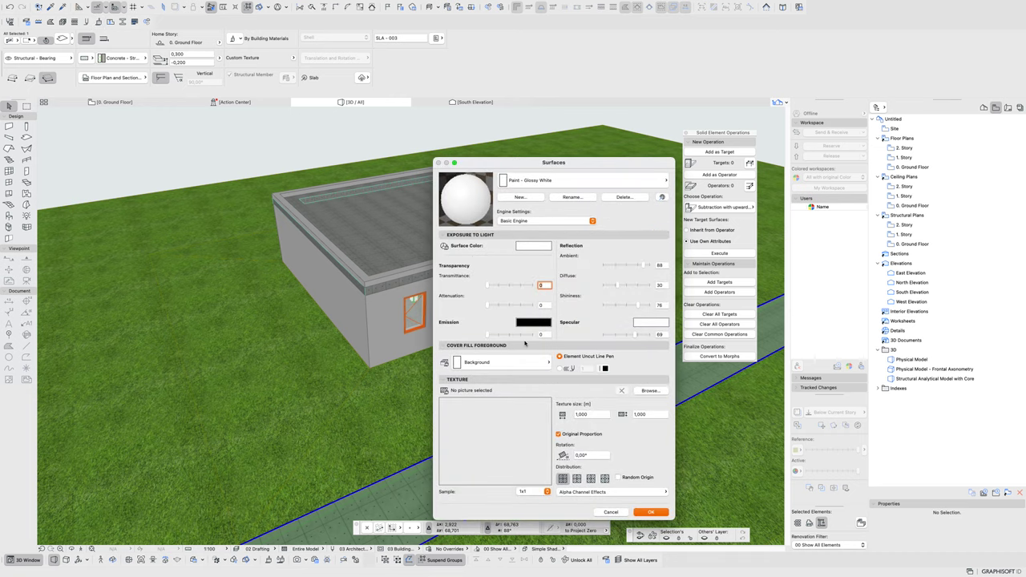
click(548, 181)
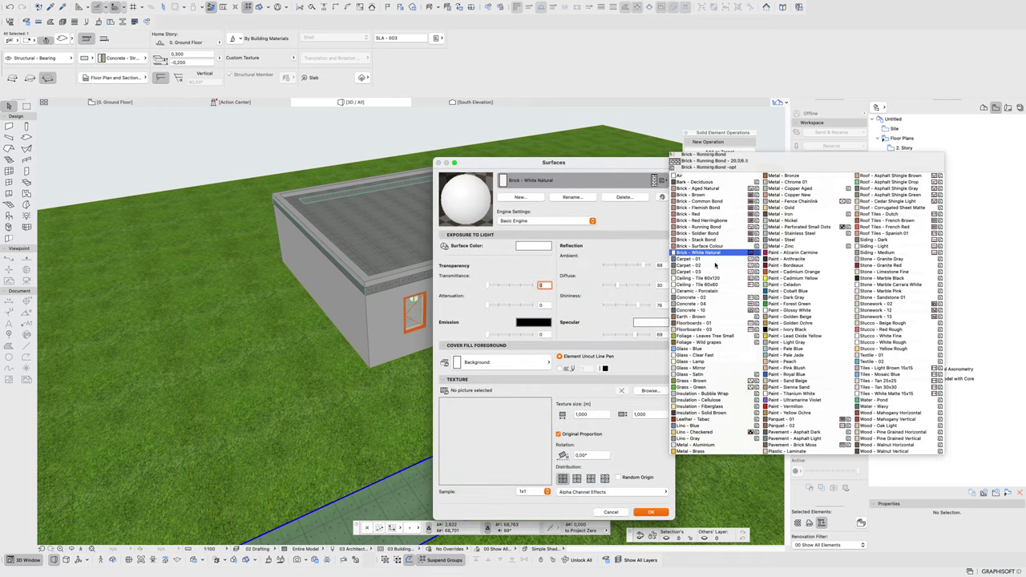
click(697, 252)
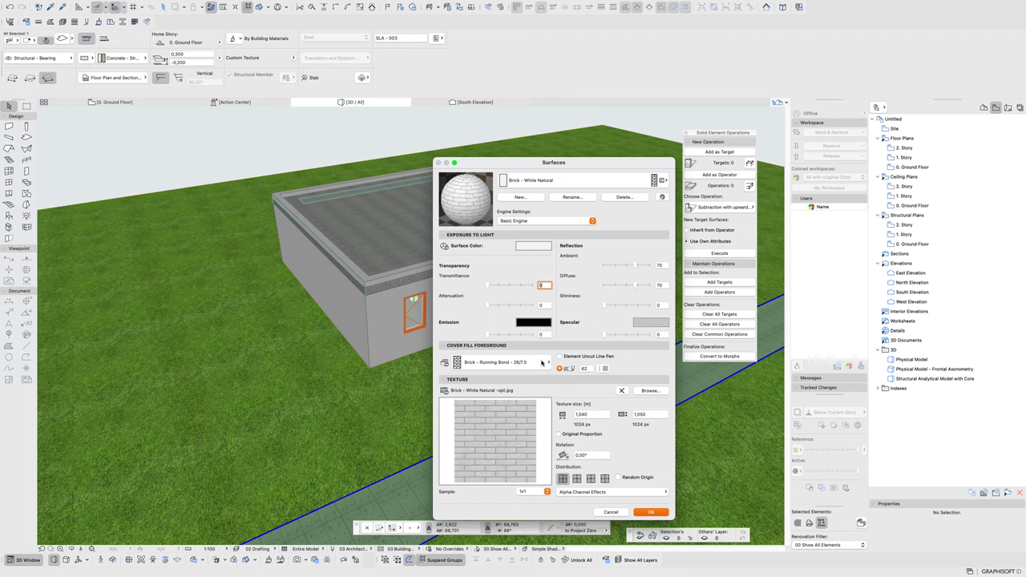
click(501, 365)
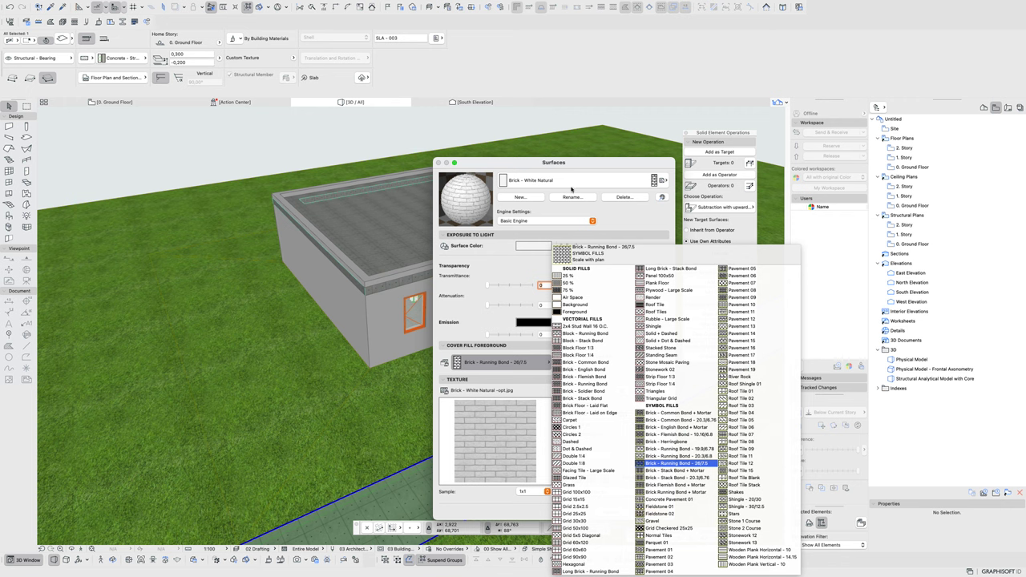
click(564, 168)
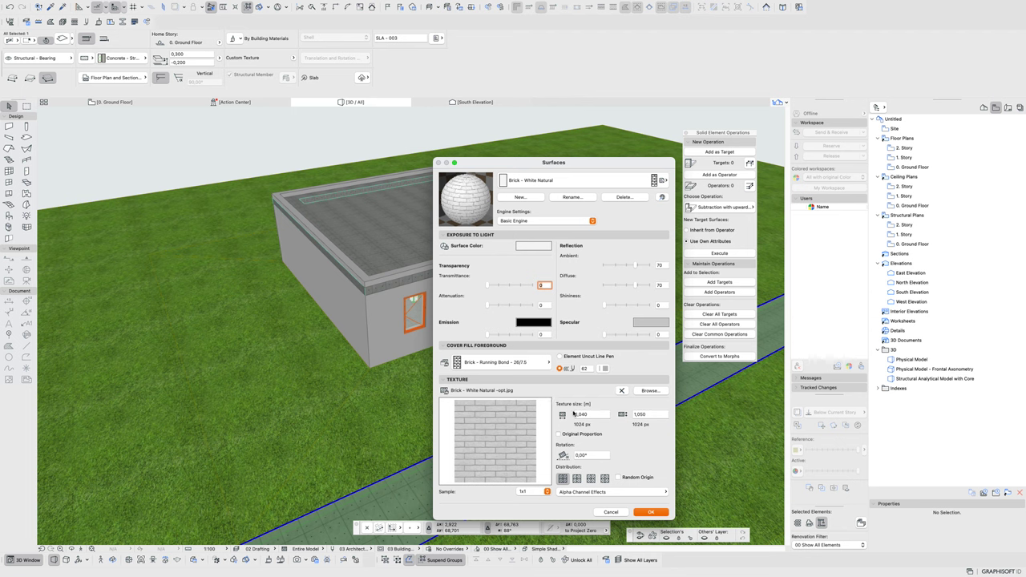
click(618, 510)
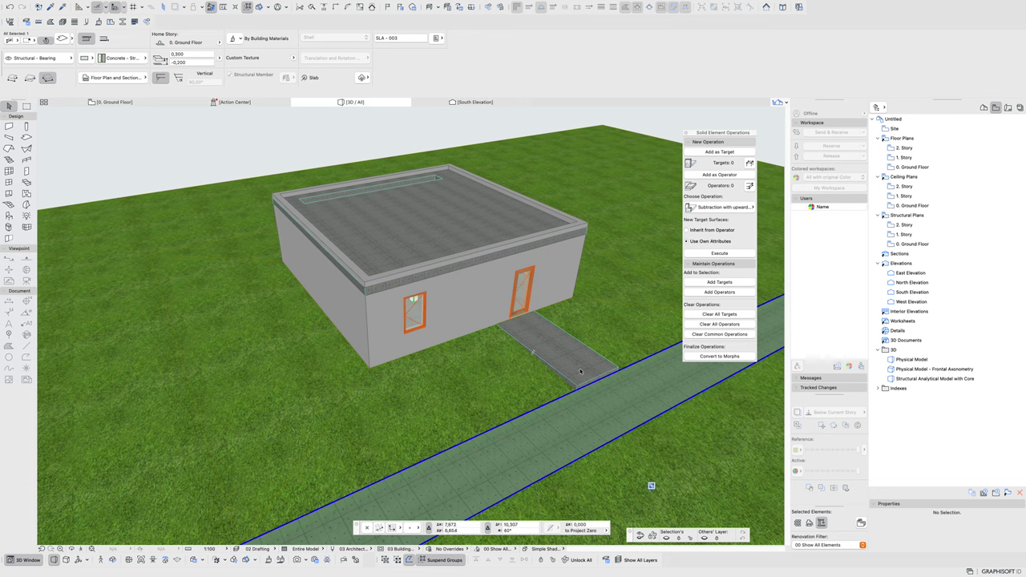
- Check the path slab and front wall, then select all eight walls with the Wall tool
click(530, 326)
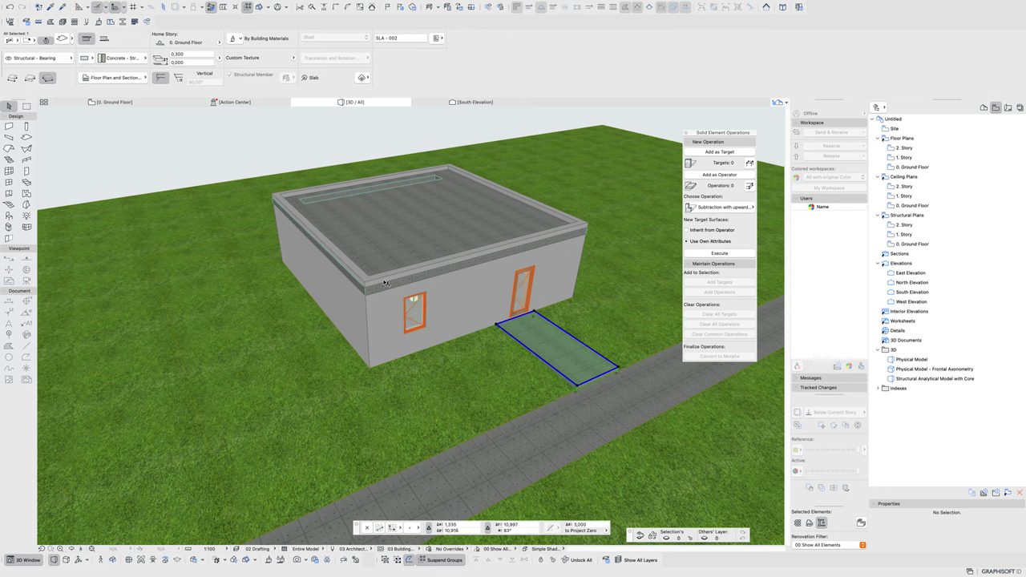
click(443, 290)
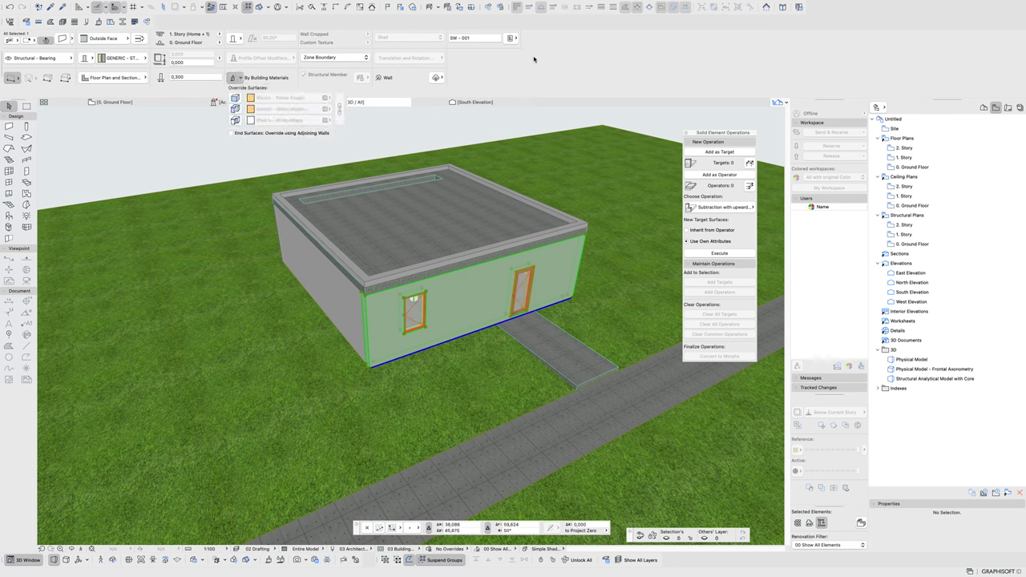
key(Escape)
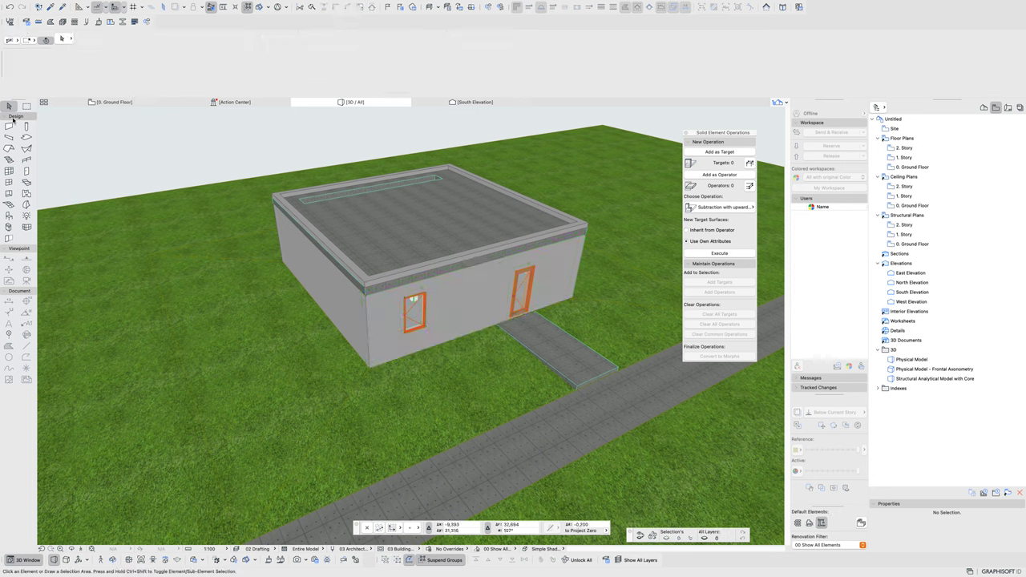
click(9, 126)
key(super+a)
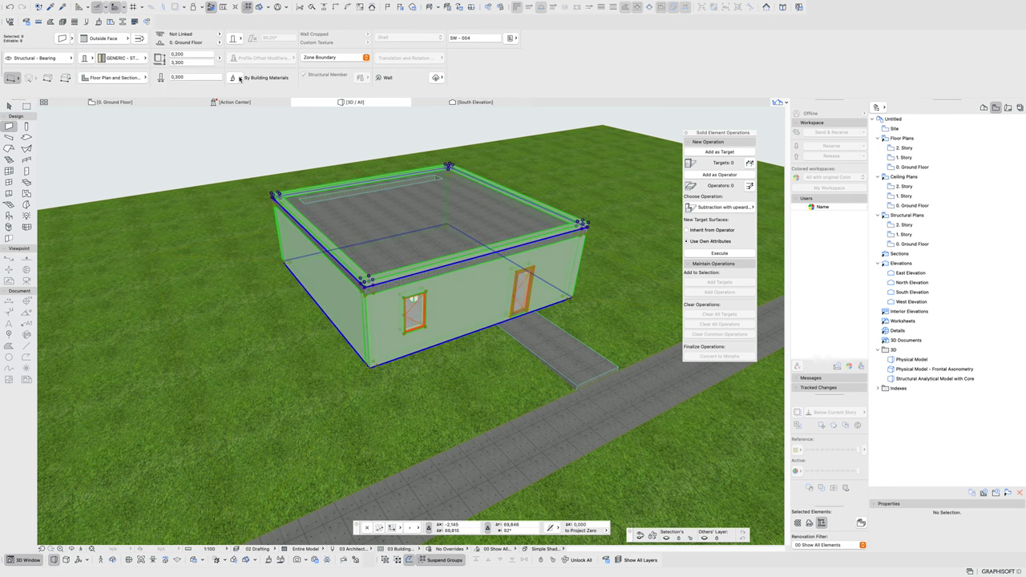
- Look at the walls' surface override options and the Layer settings without changes
click(235, 78)
key(super+l)
click(801, 486)
- Load Paint - Glossy White into the Surfaces editor
click(98, 22)
click(446, 224)
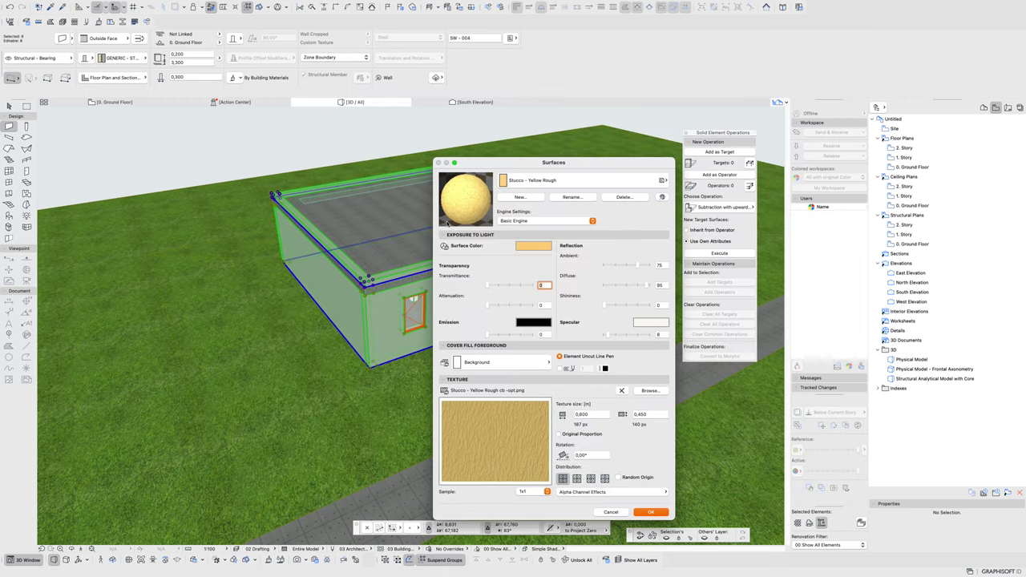
click(551, 183)
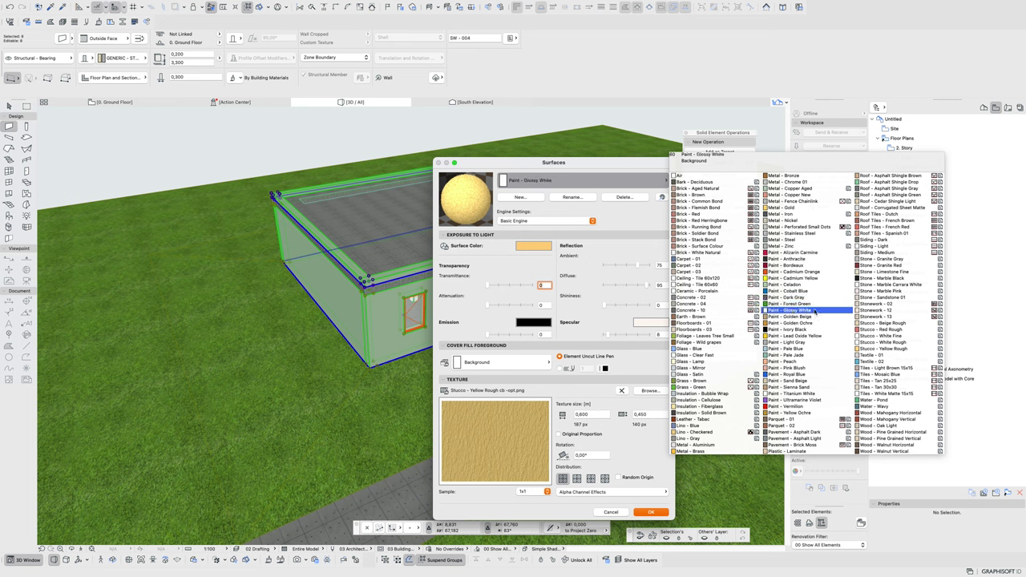
click(814, 310)
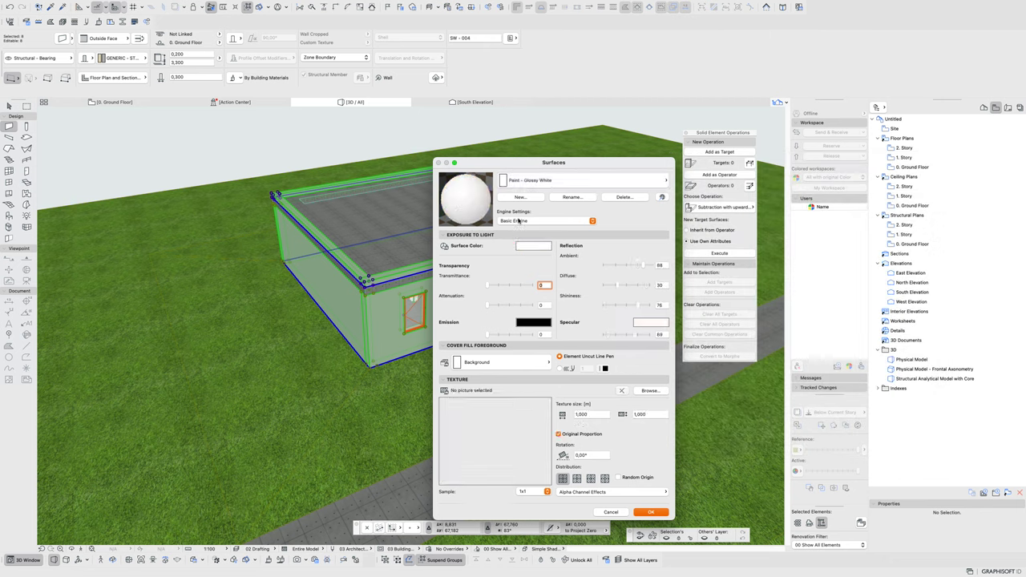
click(518, 221)
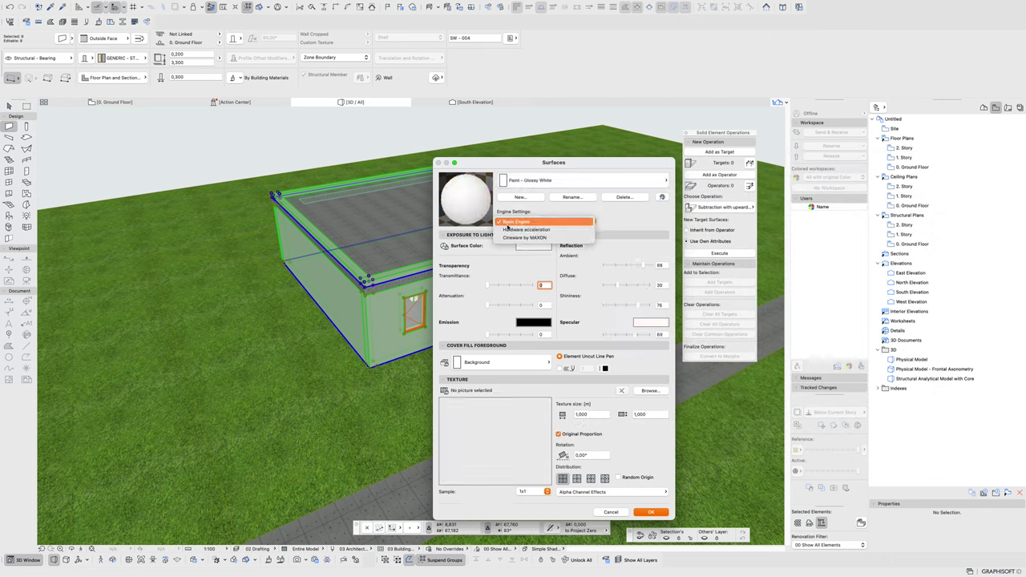
- Set Paint - Glossy White to Cineware by MAXON and start a new surface named 00_wall concrete
click(516, 237)
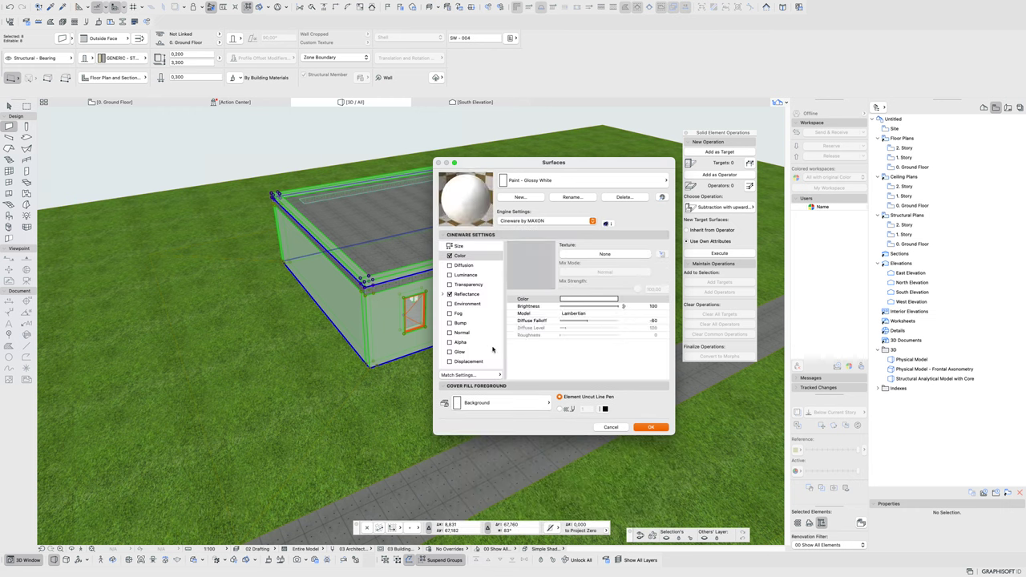
scroll(473, 335, down, 2)
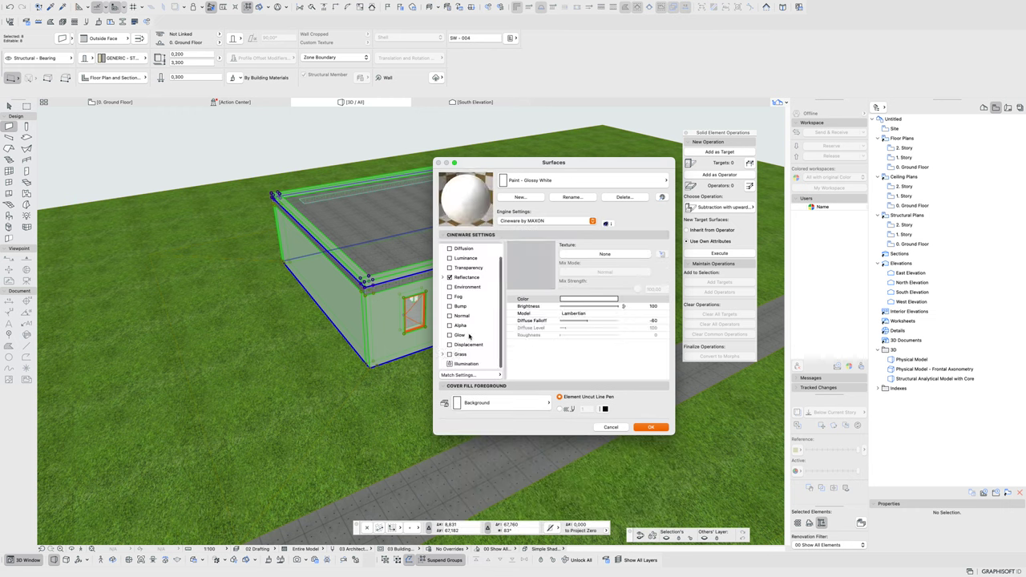
scroll(471, 336, up, 2)
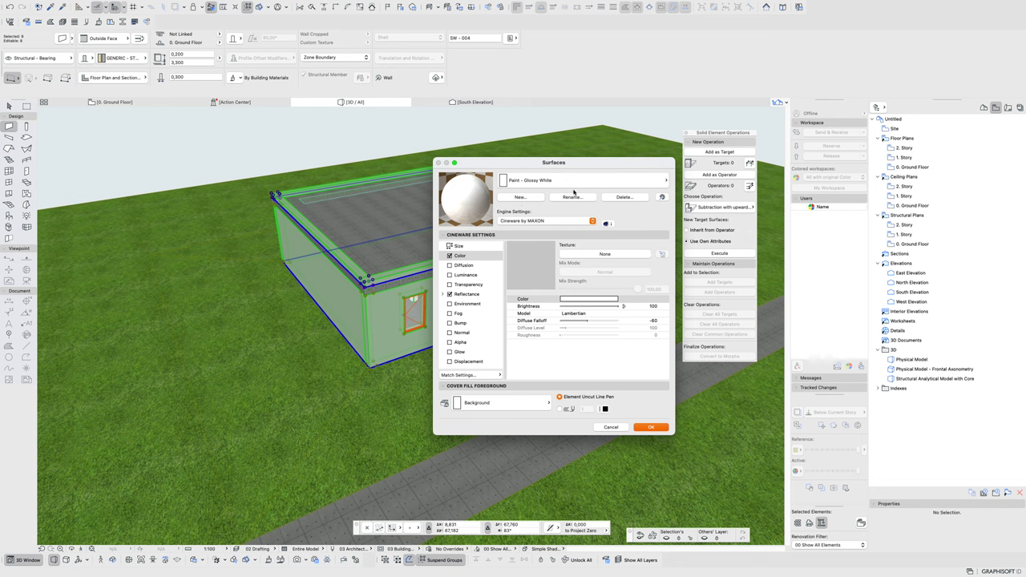
click(528, 200)
text(00_wall concrete)
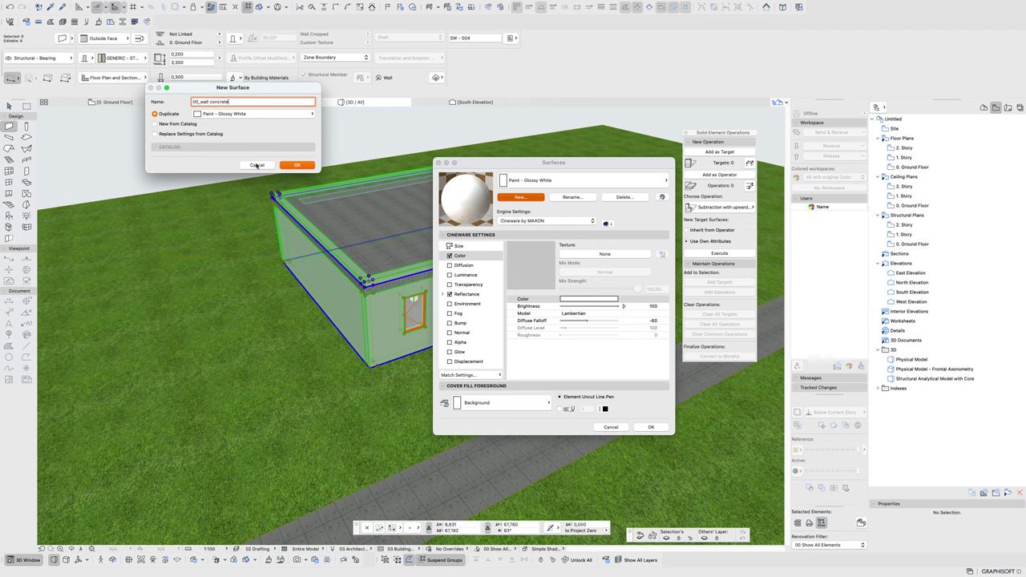
- Cancel the new surface and load Concrete - 02 instead
click(256, 165)
click(663, 179)
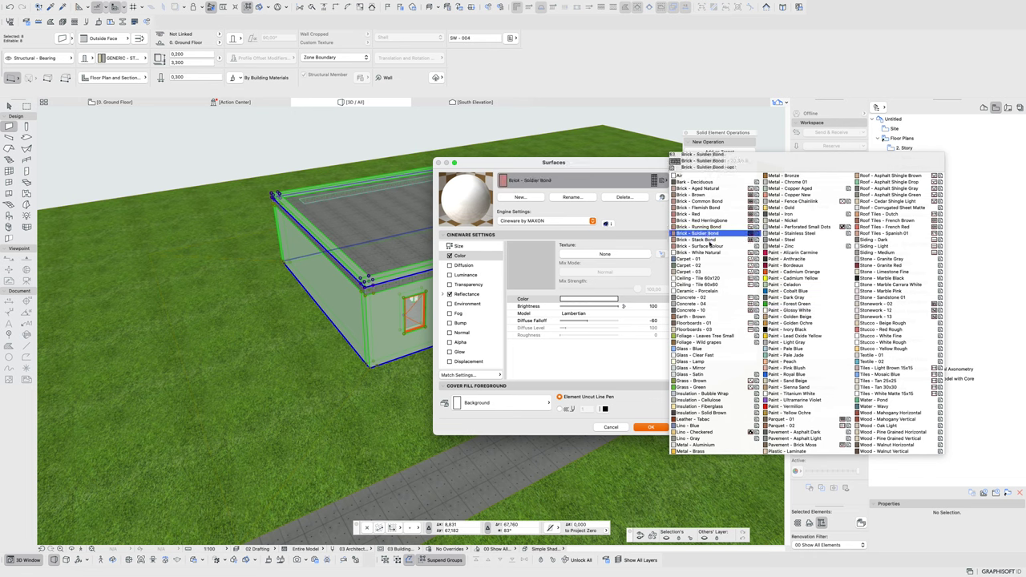
click(697, 297)
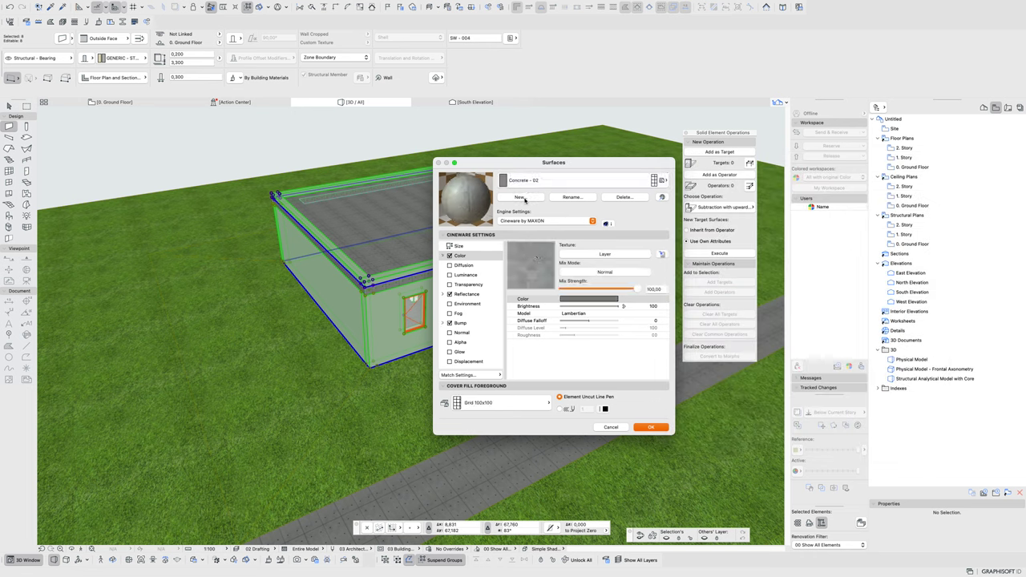
- Duplicate Concrete - 02 as 00_Concrete -walls and close the Surfaces editor
click(519, 197)
click(223, 102)
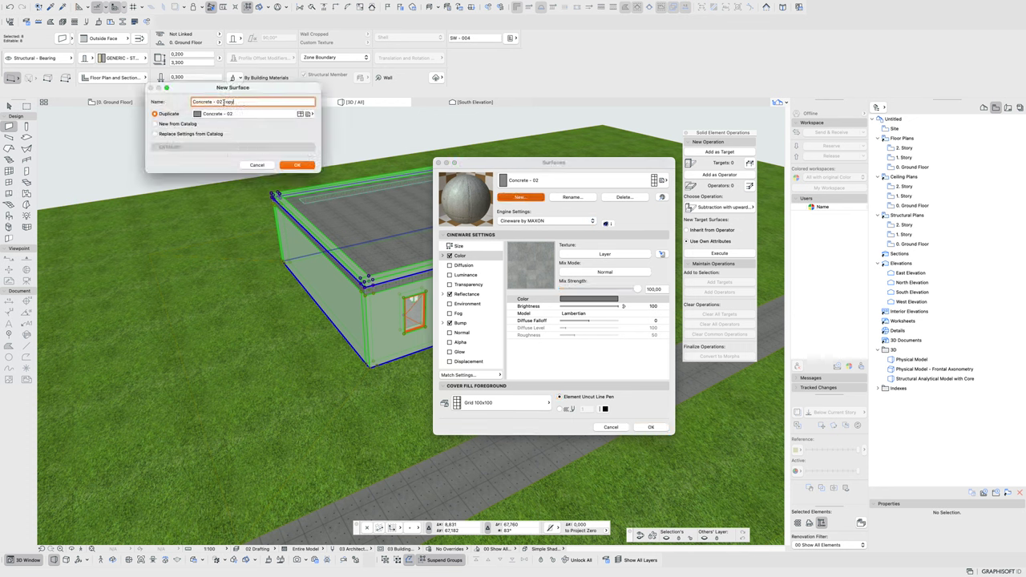
drag(215, 102, 235, 101)
text(we)
click(193, 101)
text(00_)
click(296, 165)
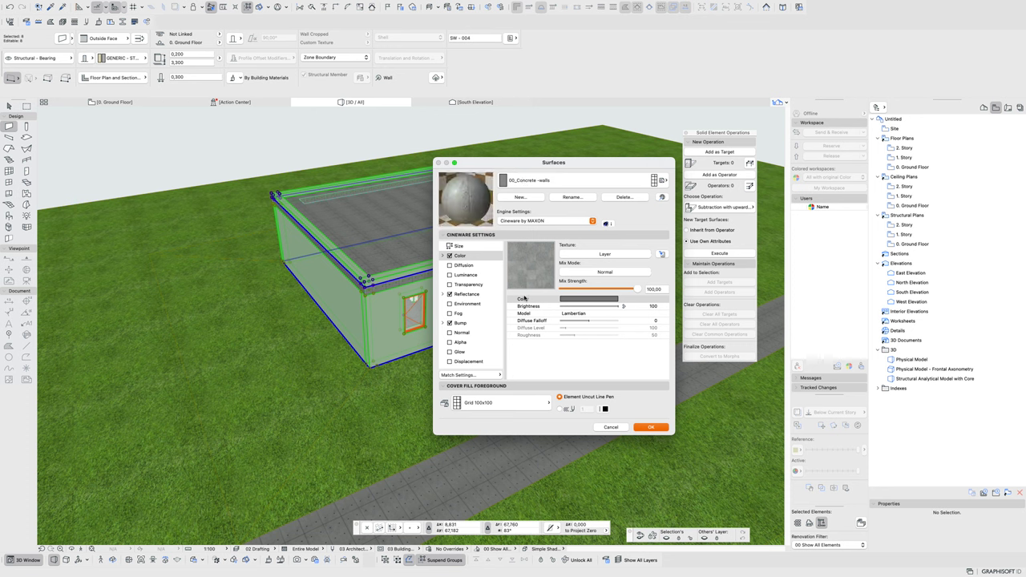
scroll(455, 331, down, 1)
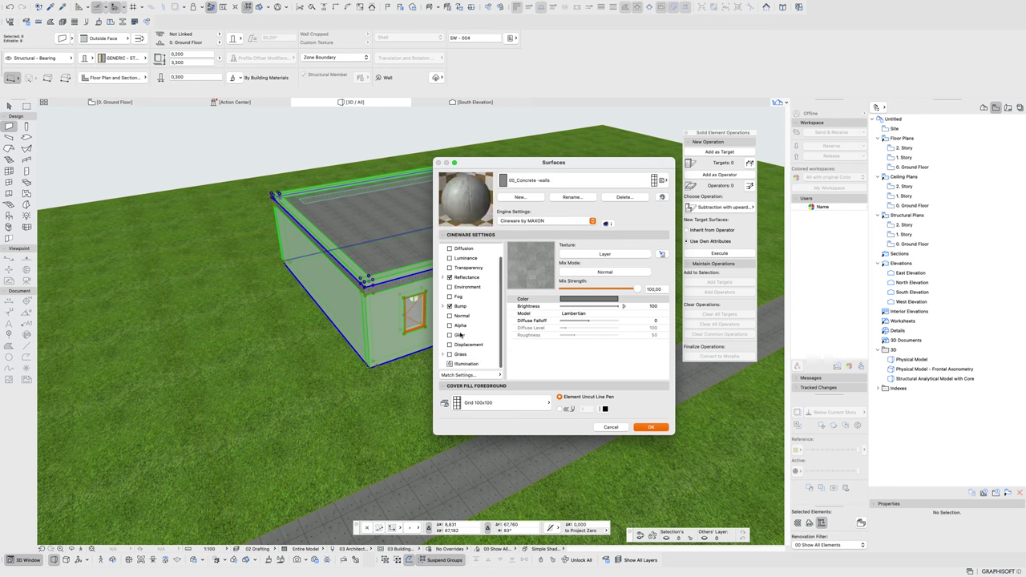
click(661, 427)
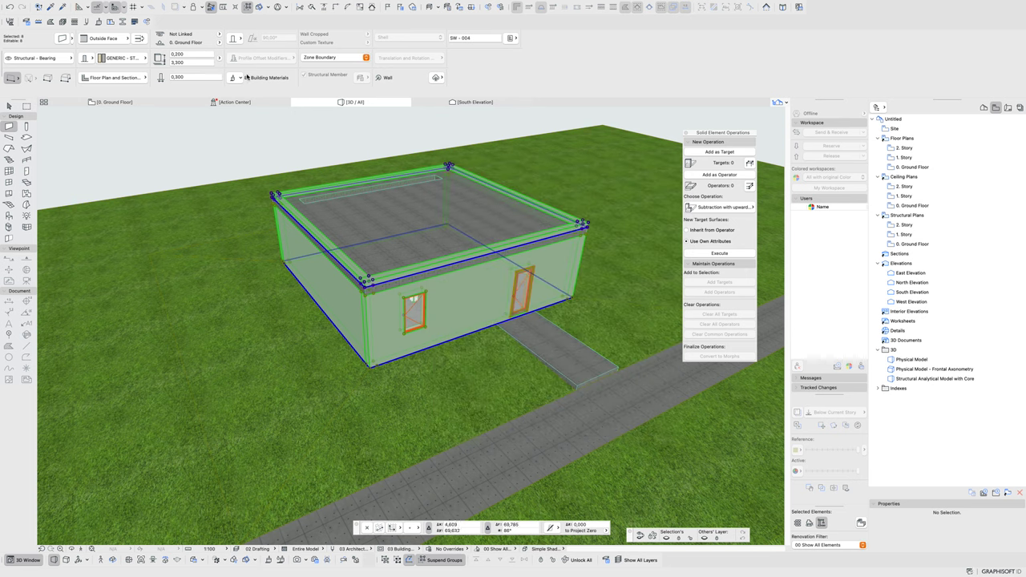
- Override and link all three wall faces with 00_Concrete -walls, then deselect the walls
click(232, 78)
click(235, 97)
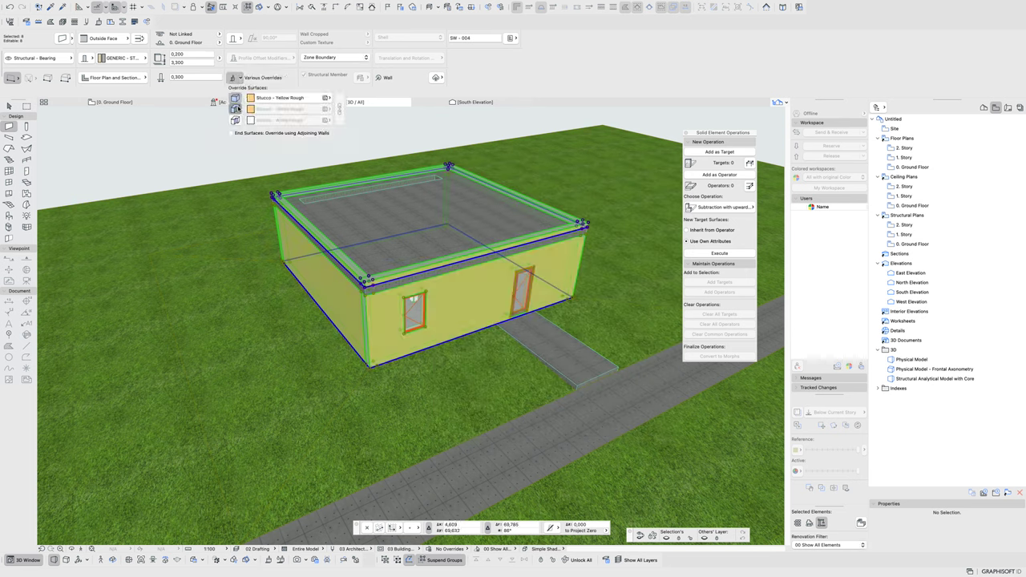
click(235, 109)
click(235, 120)
click(339, 110)
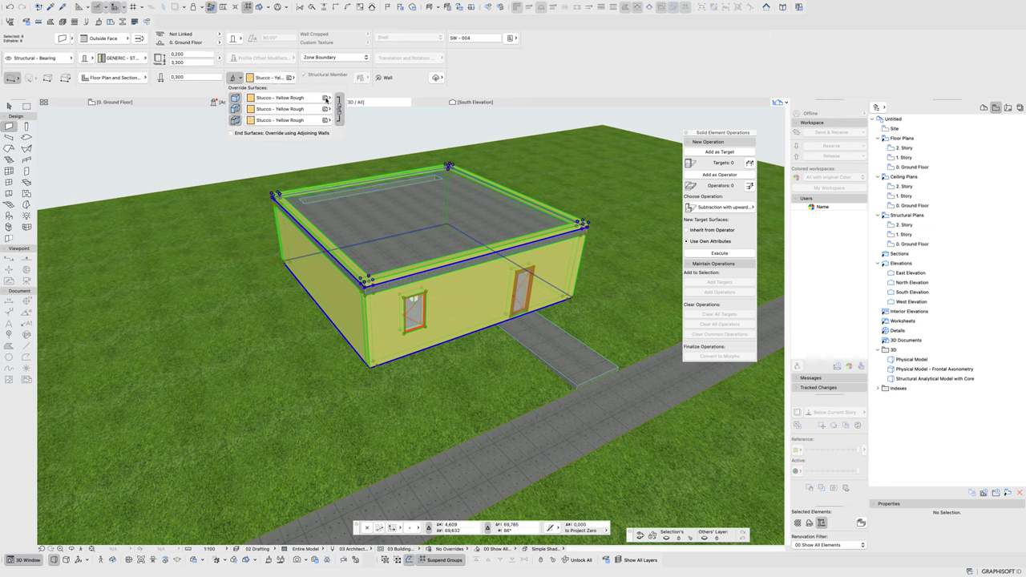
click(327, 98)
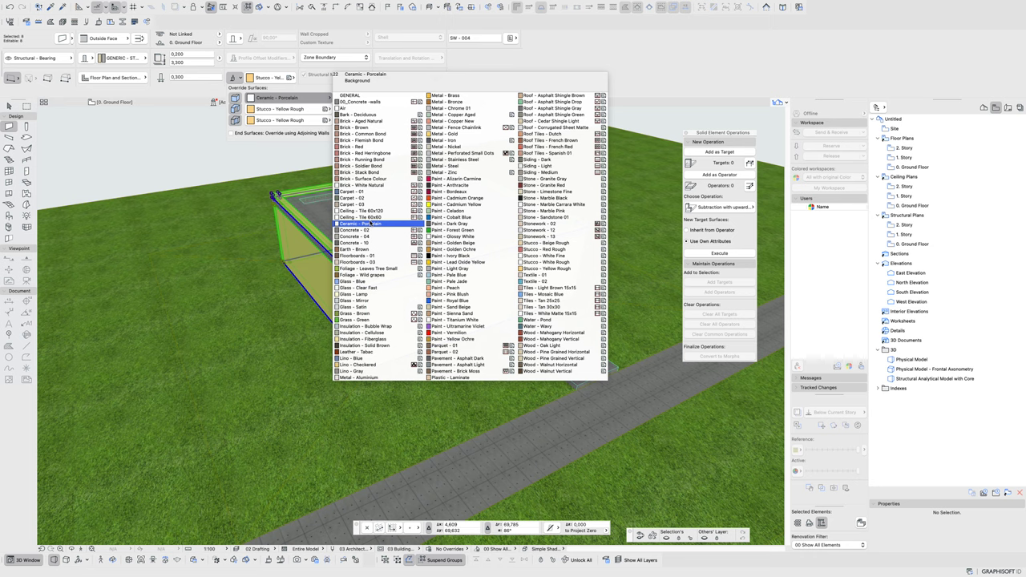
click(361, 230)
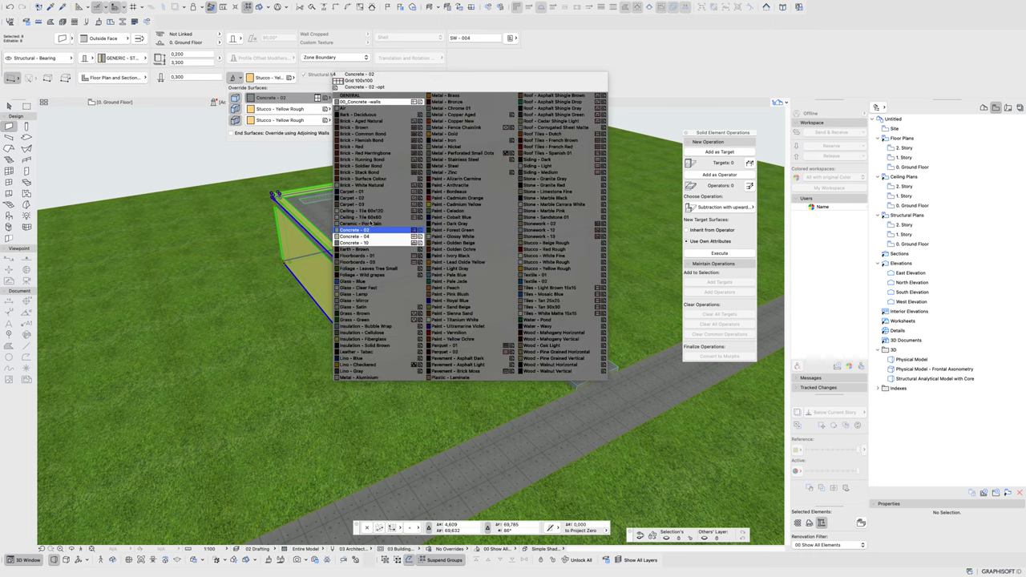
click(362, 101)
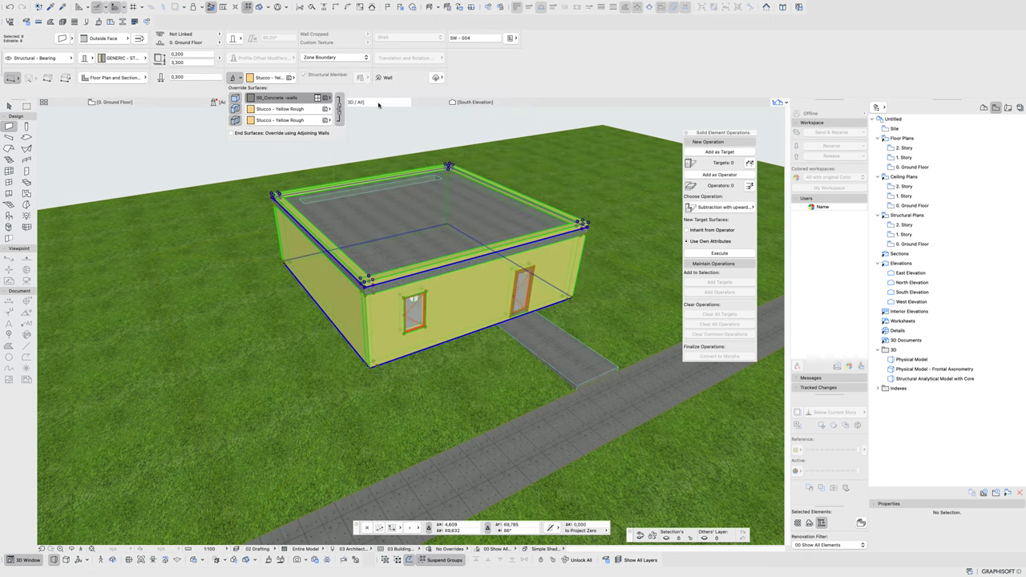
key(Escape)
scroll(437, 247, up, 3)
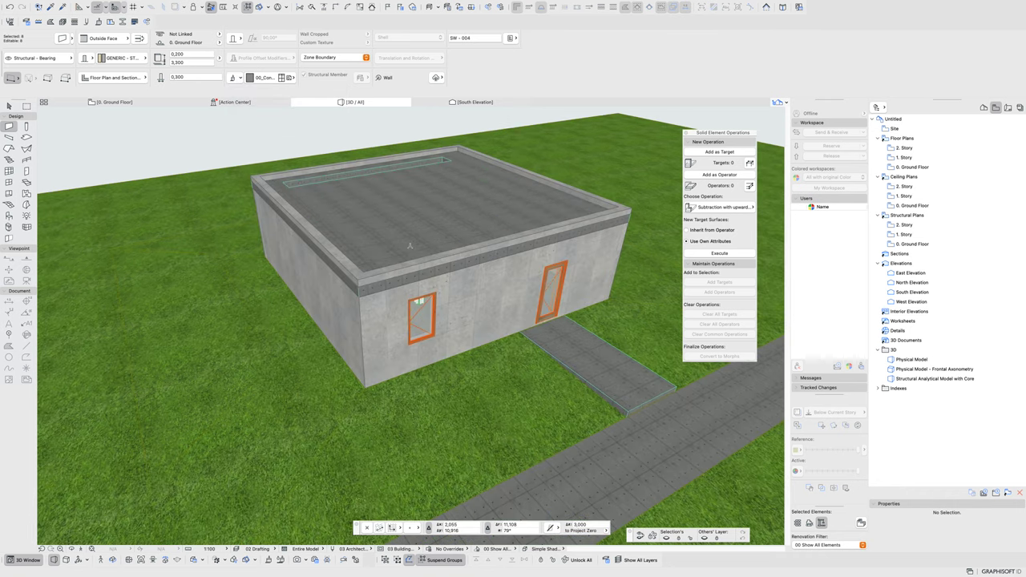
- Give the roof slab's edge a 00_Concrete -walls surface override, then deselect it
click(423, 242)
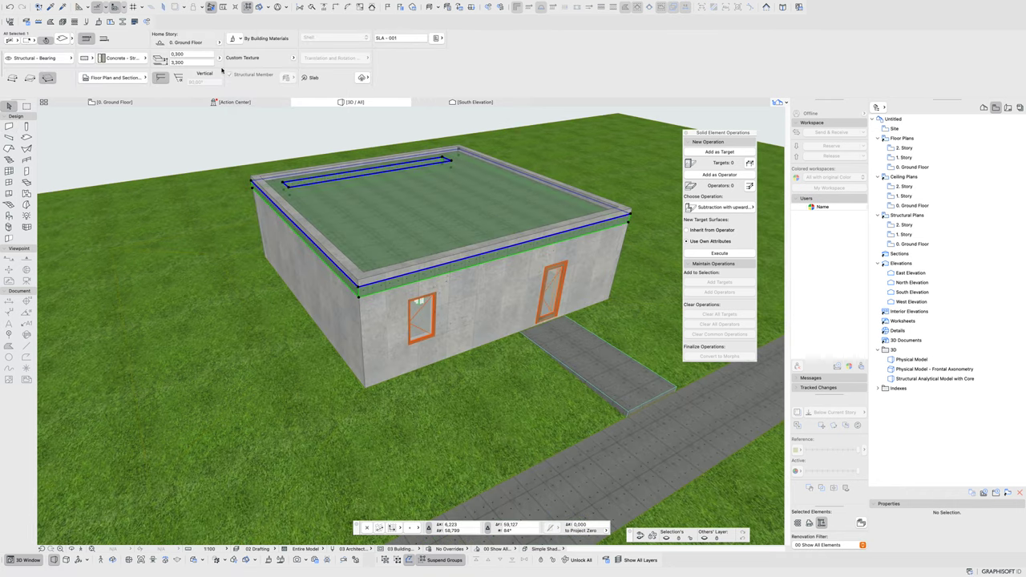
click(240, 39)
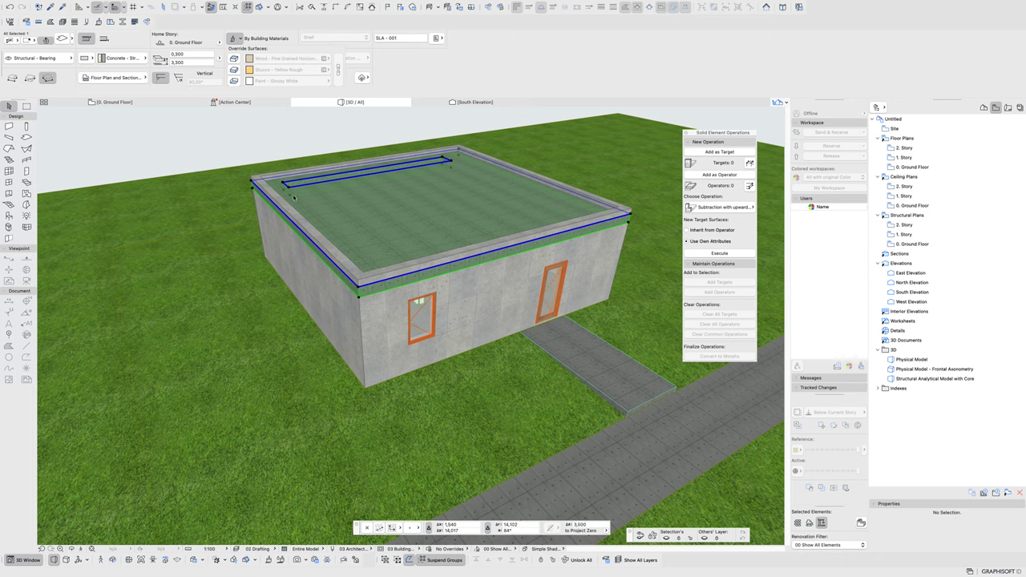
click(233, 70)
click(288, 70)
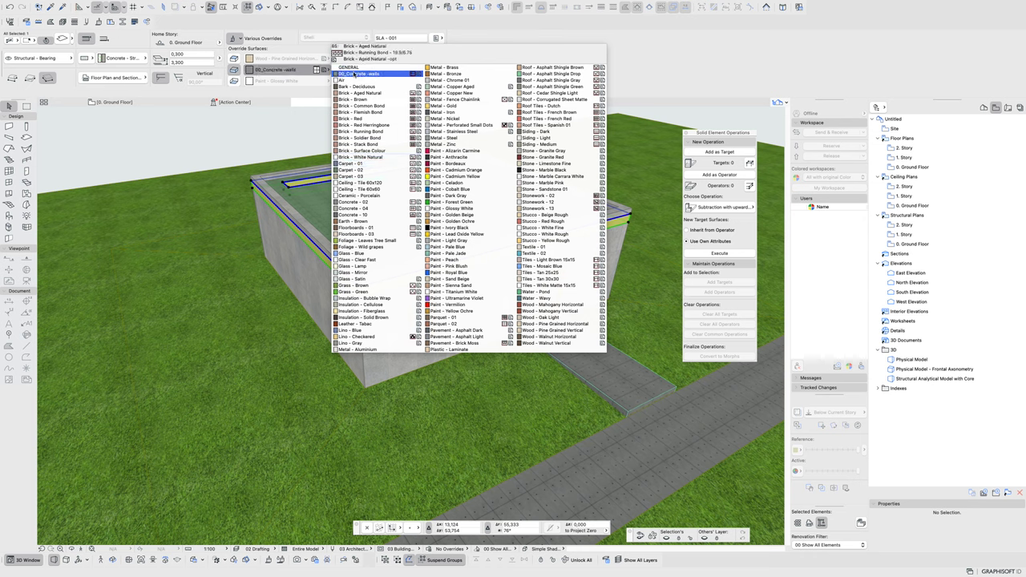
click(356, 73)
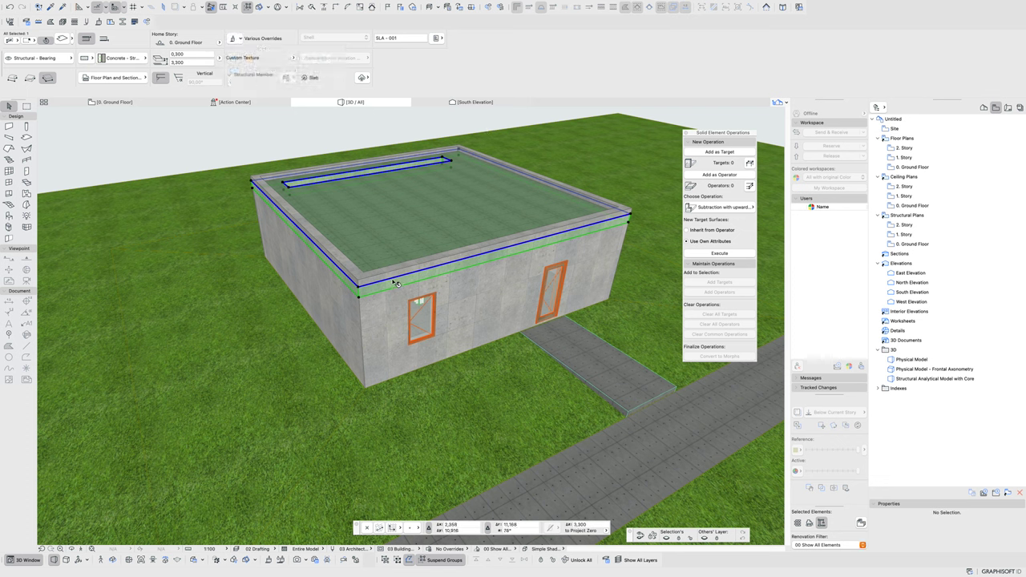
click(238, 143)
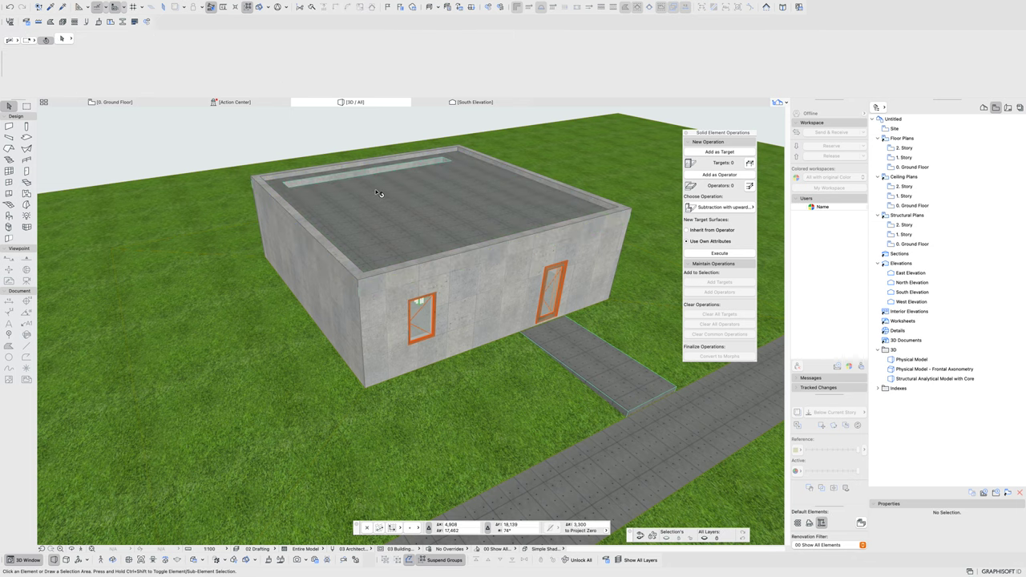
- Zoom in on the wall corner and window, then select the front wall
scroll(379, 192, up, 5)
scroll(366, 263, up, 6)
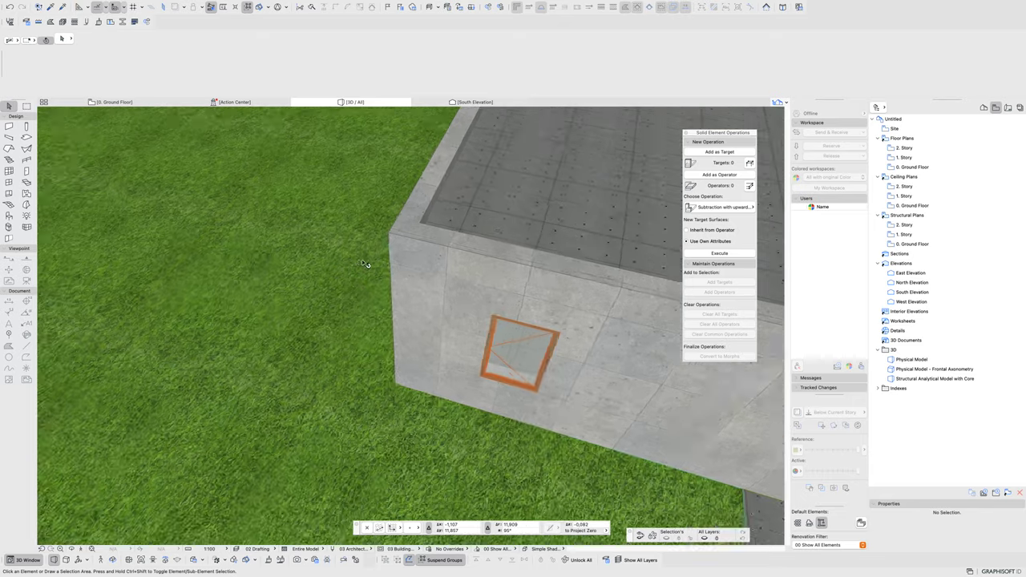
scroll(439, 266, down, 10)
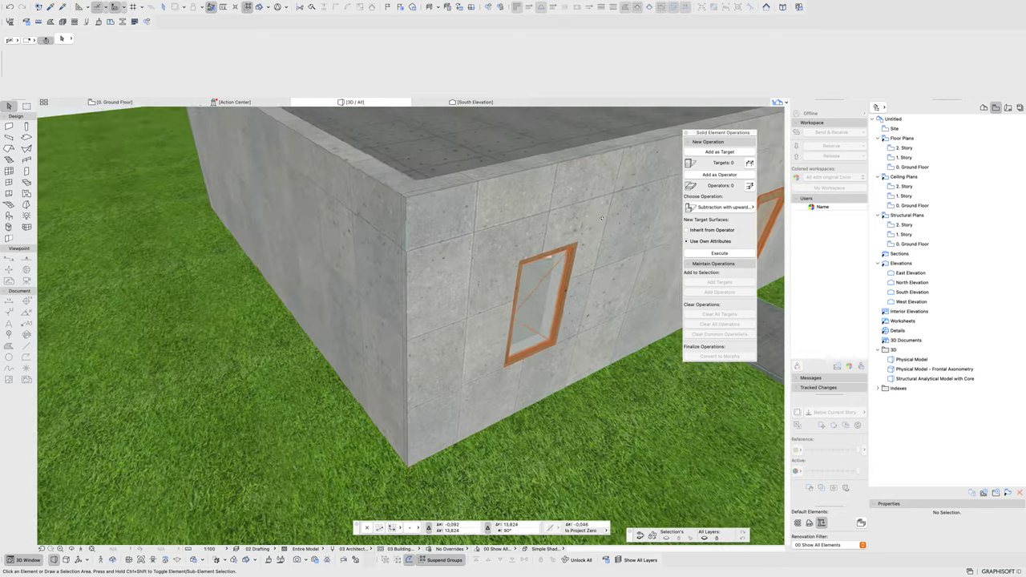
click(336, 423)
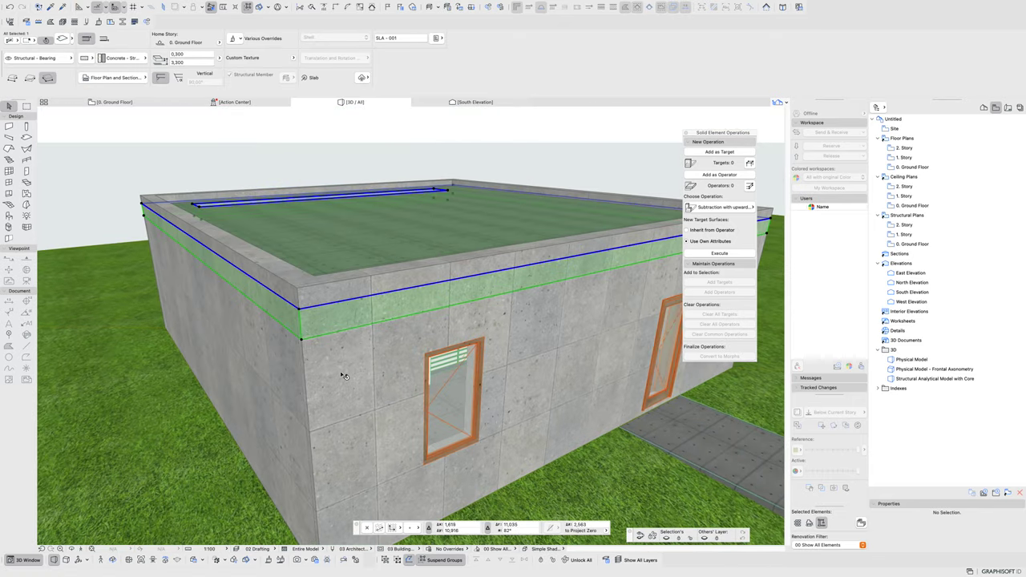
- Orbit out to see the whole roof and select the roof slab
scroll(322, 420, down, 1)
scroll(322, 420, down, 5)
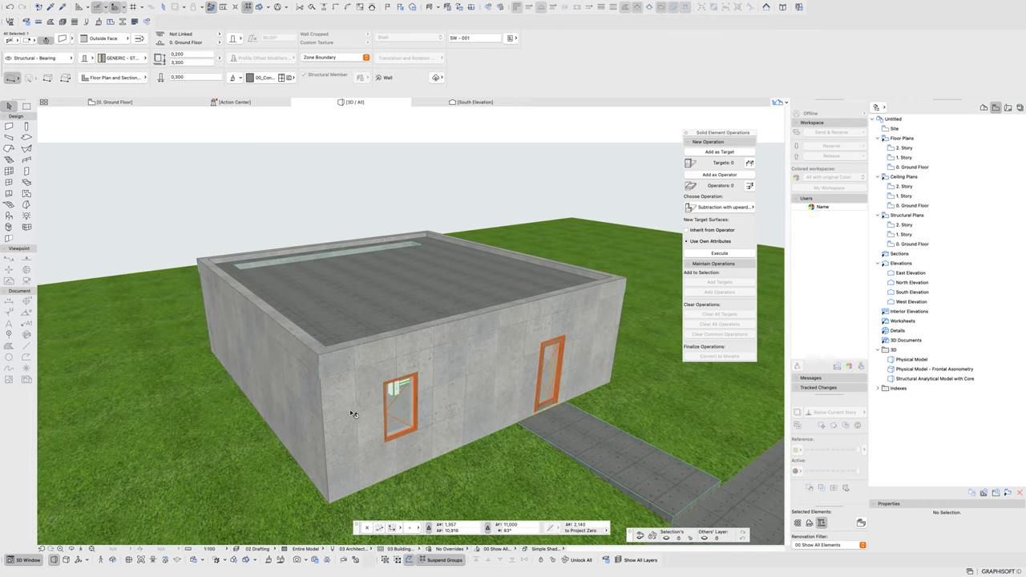
shift+middle_drag(558, 331, 410, 203)
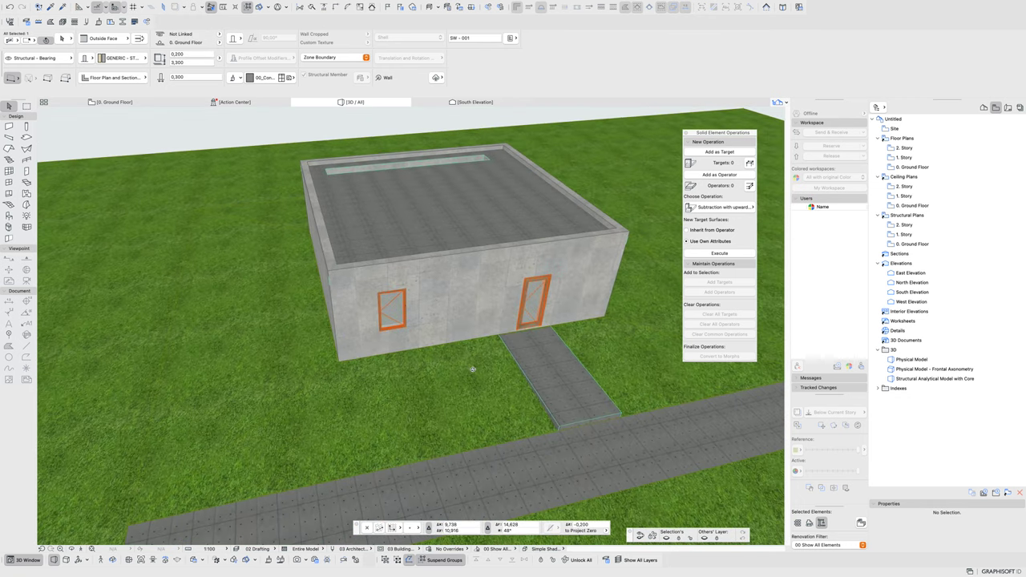
click(409, 201)
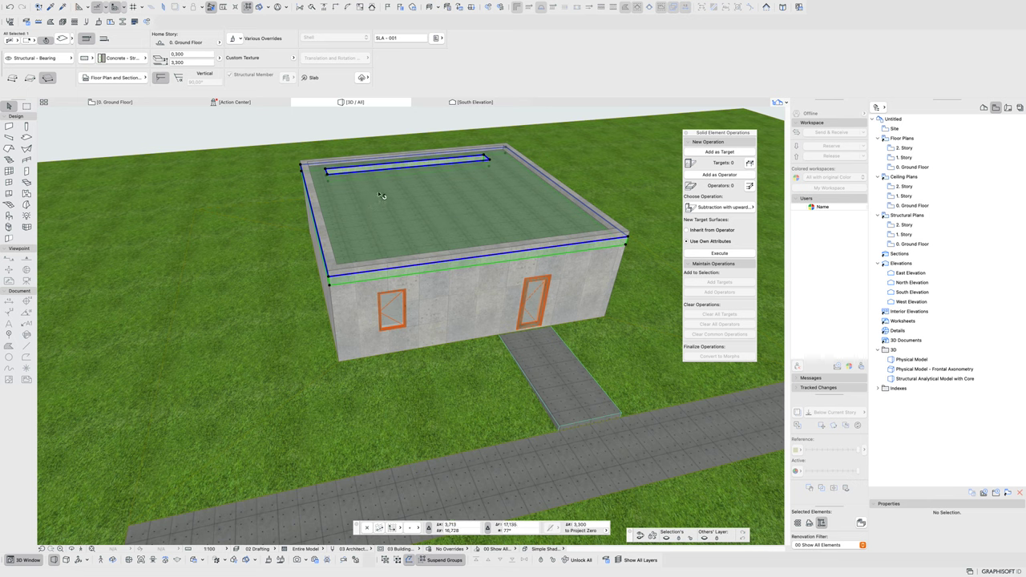
shift+middle_drag(381, 195, 320, 256)
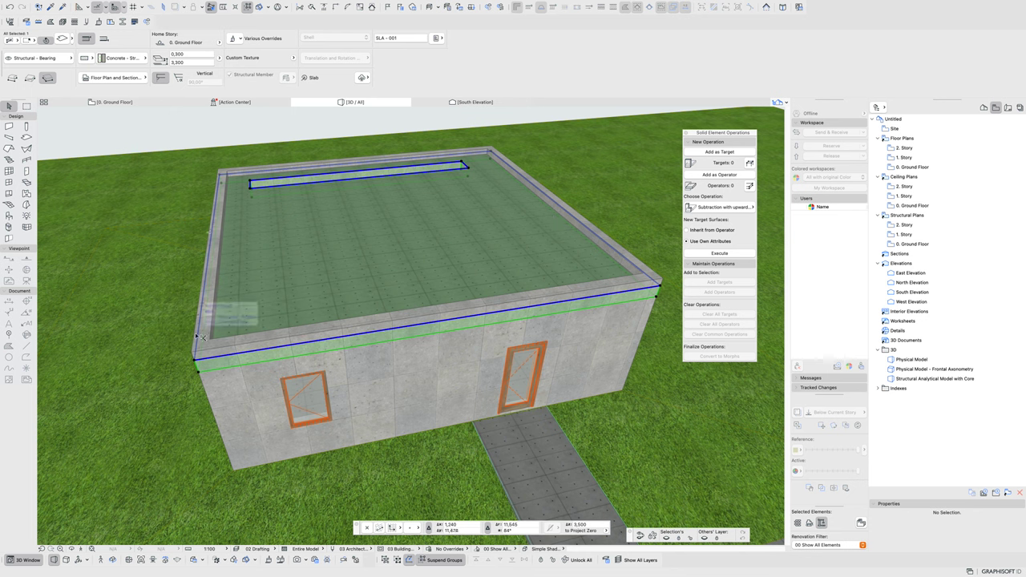
- Multiply the roof slab into one Elevate copy, raised above the roof from the building corner
key(super+u)
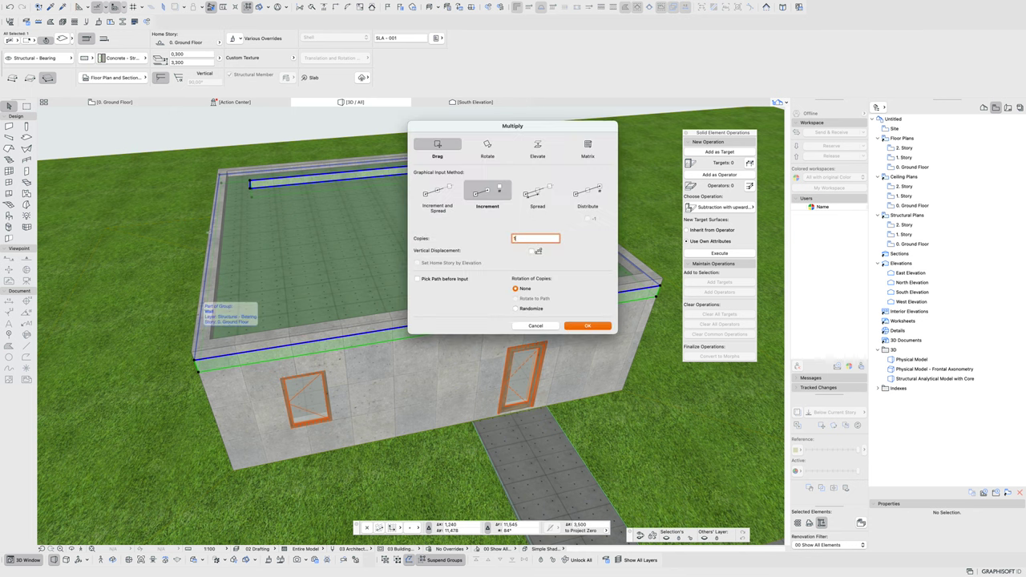
key(Return)
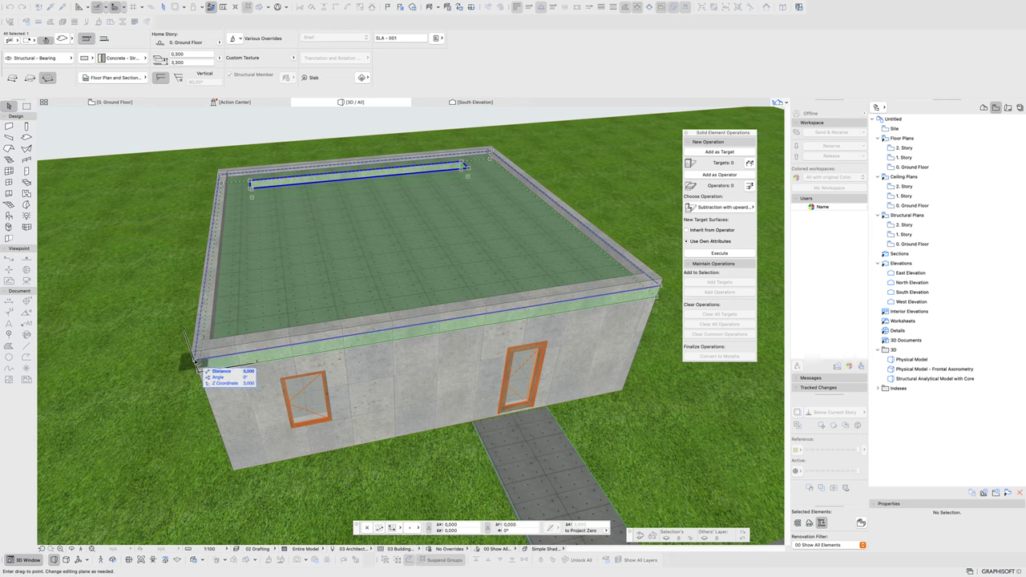
key(alt+g)
key(super+u)
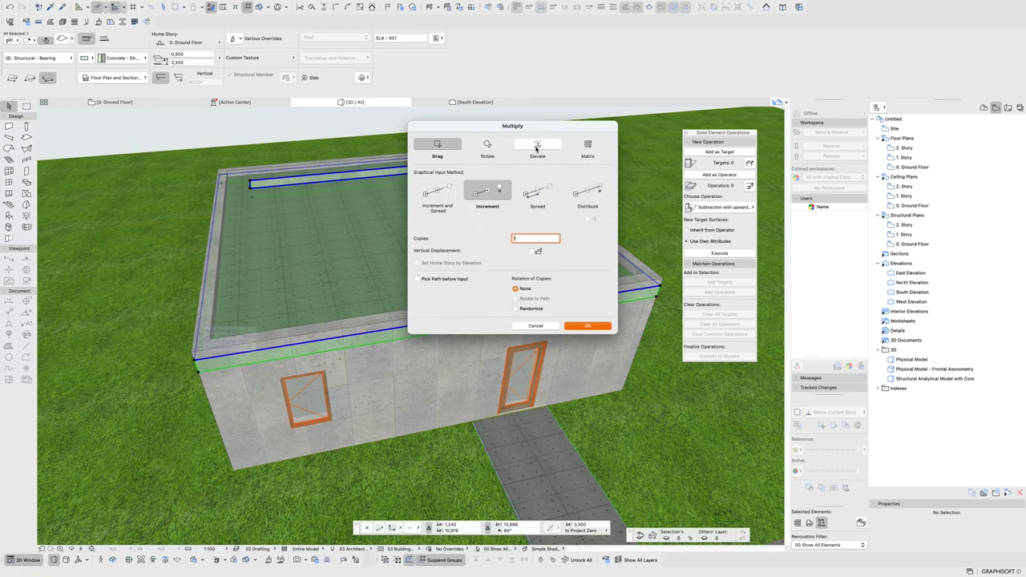
click(552, 155)
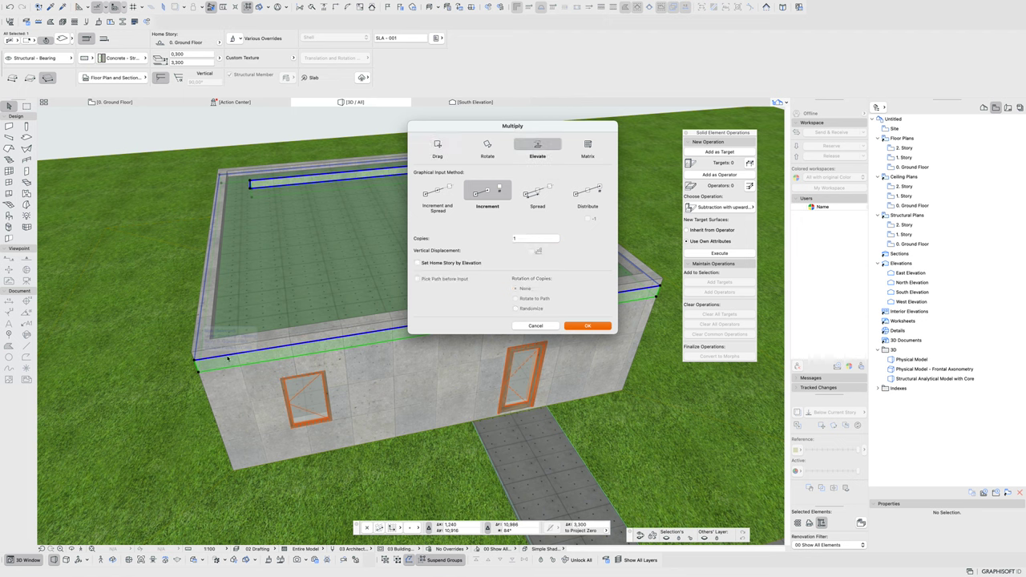
click(587, 326)
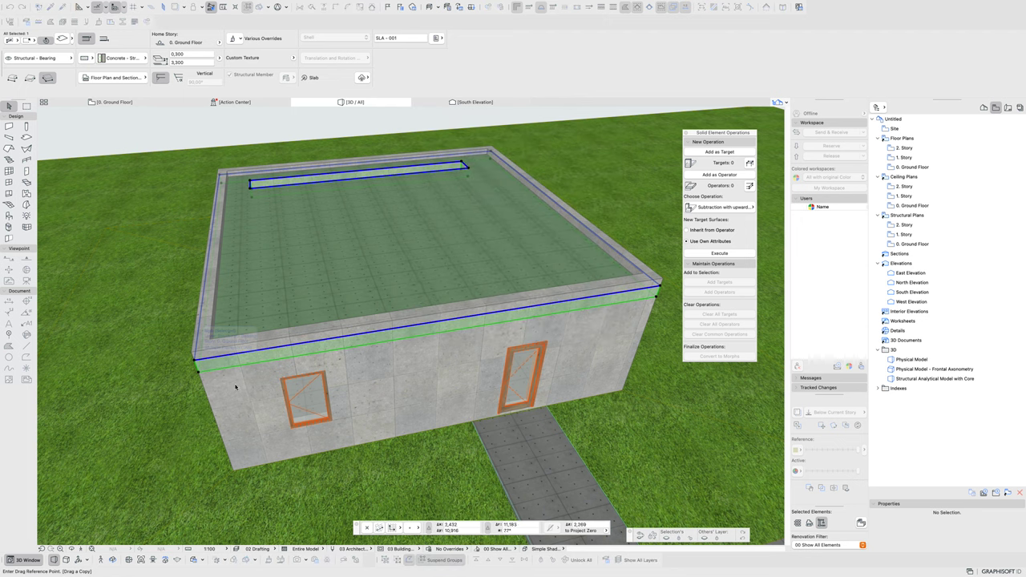
click(197, 367)
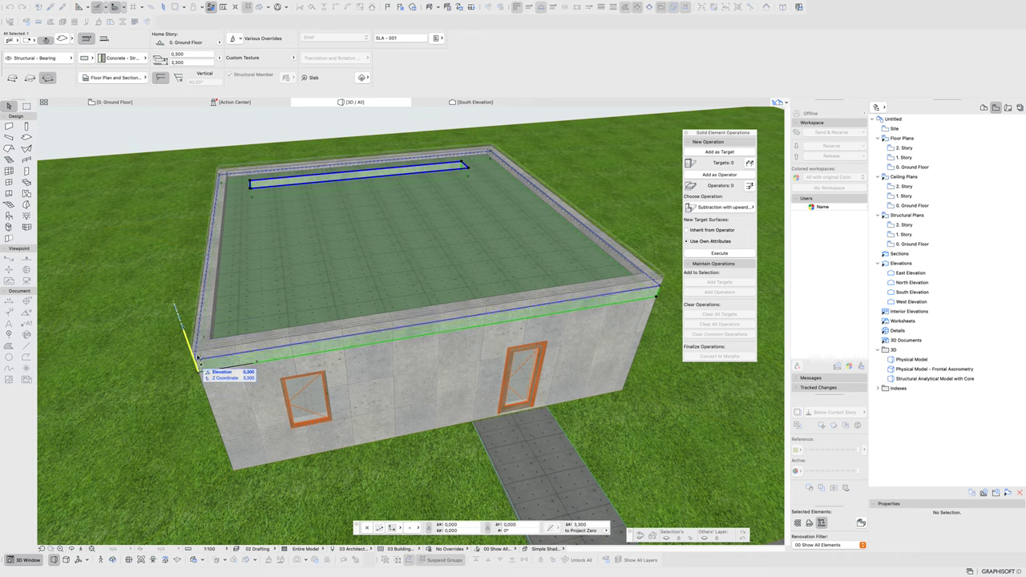
click(193, 340)
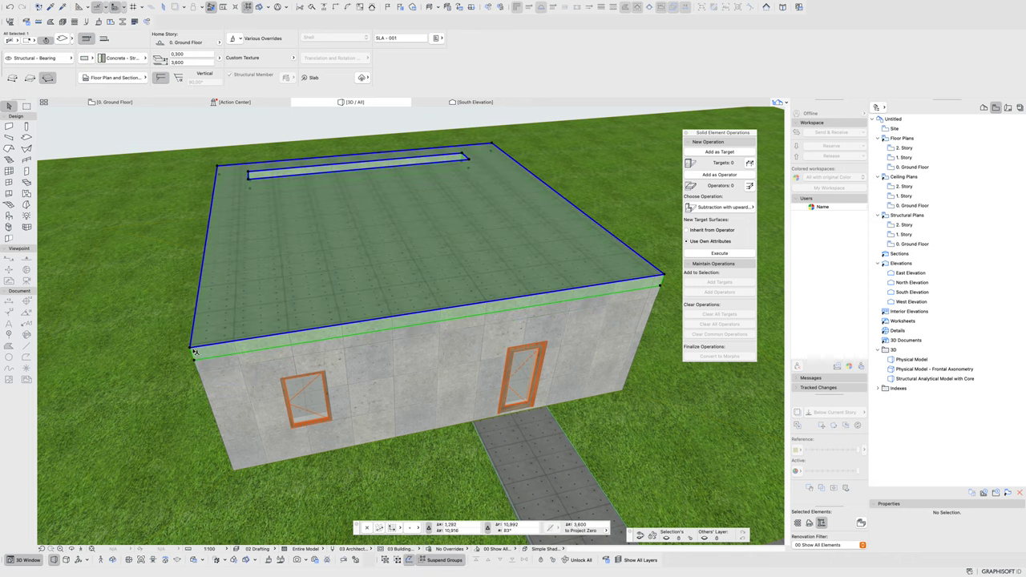
- Offset the raised slab's edge outward until it reaches the roof's outer edge
click(193, 346)
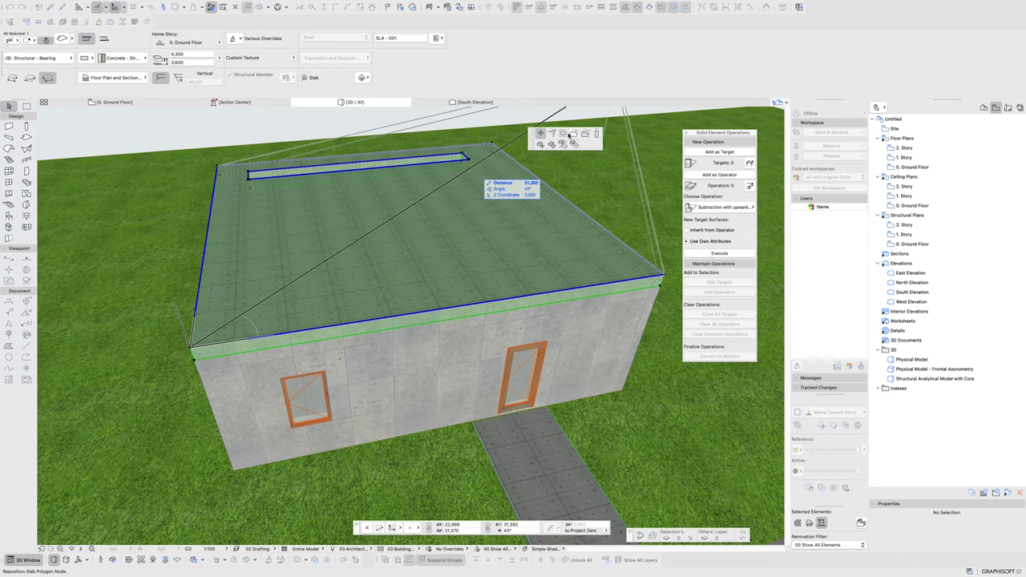
click(562, 133)
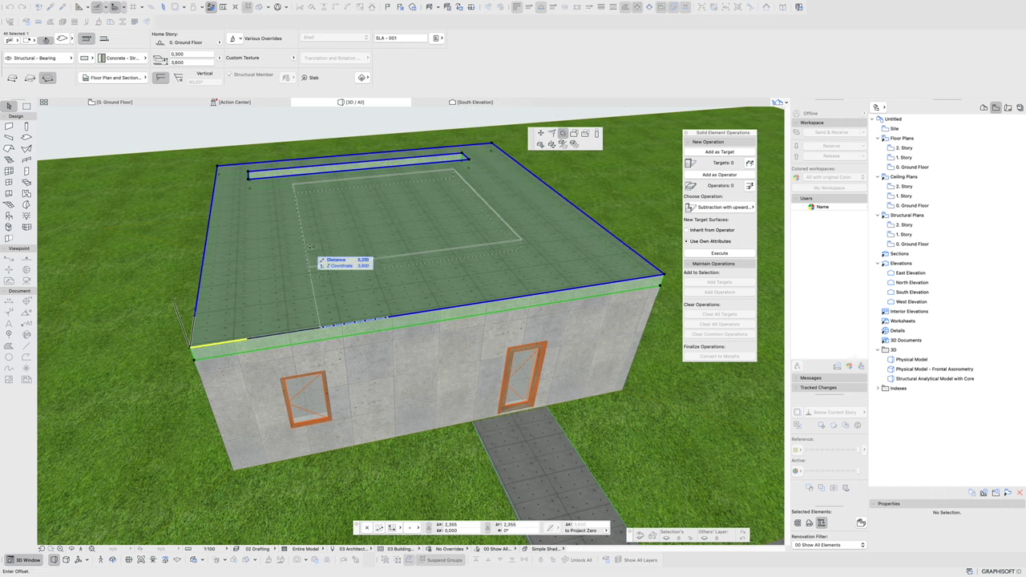
click(232, 324)
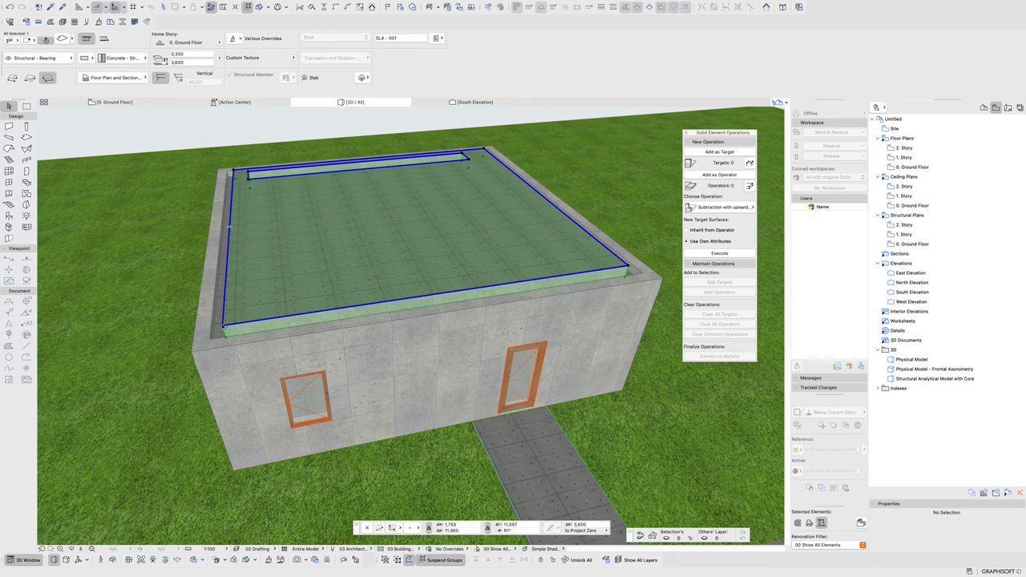
click(223, 327)
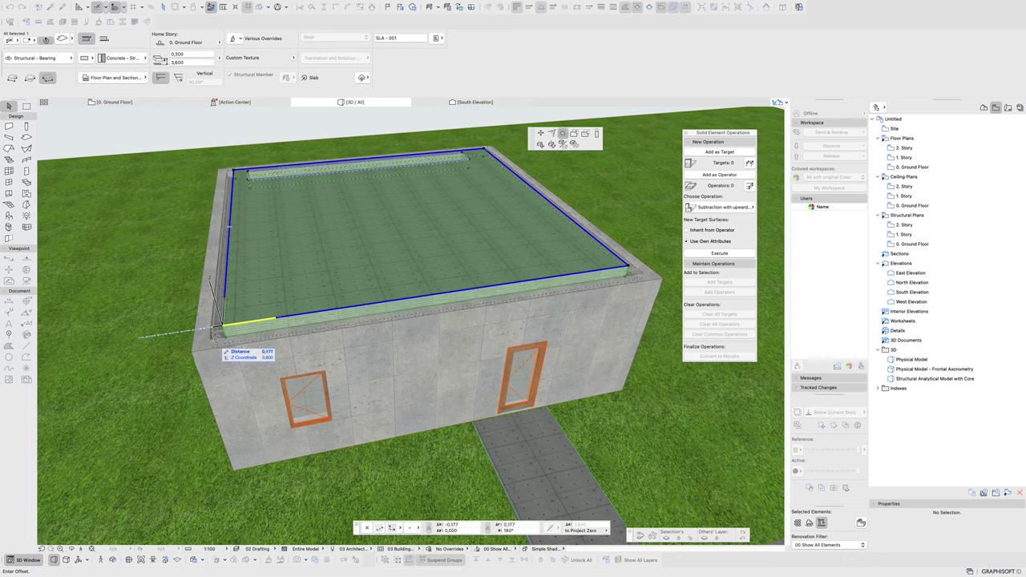
click(212, 338)
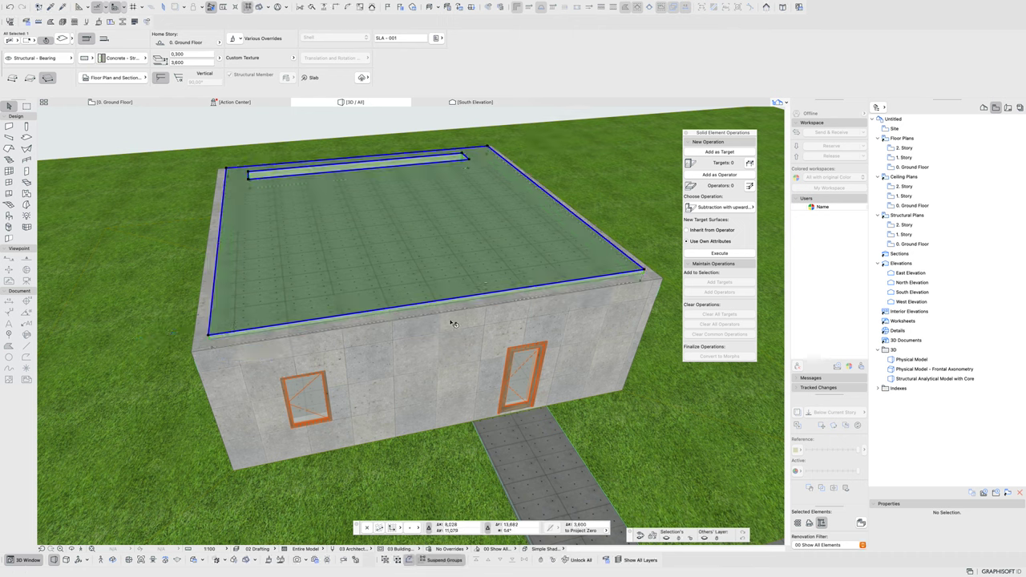
click(192, 52)
- Set the roof finishing slab thickness to 0,050, then switch to the 0. Ground Floor plan
click(191, 63)
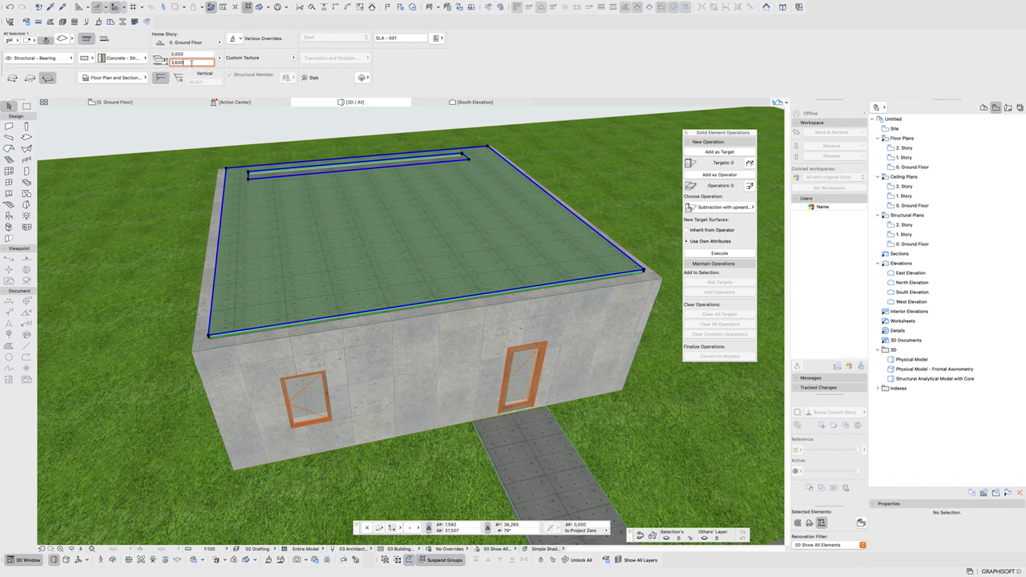
shift+middle_drag(465, 305, 424, 289)
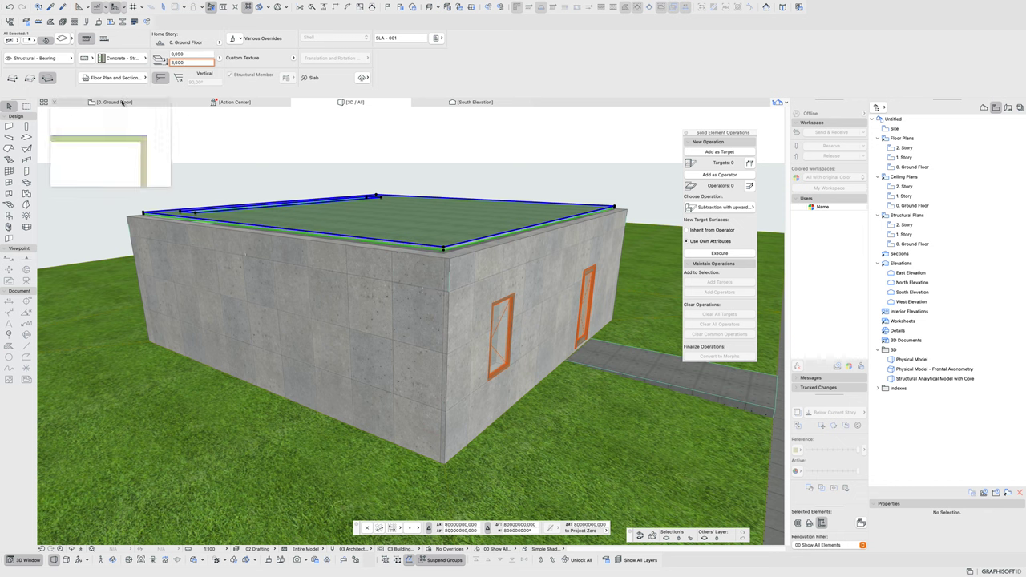
key(Delete)
key(ctrl+z)
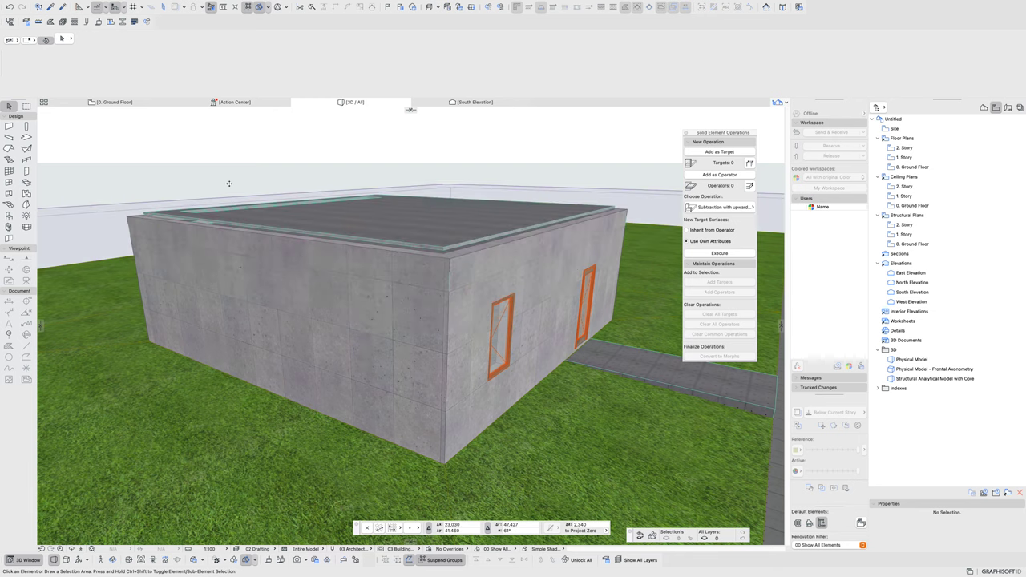
click(115, 102)
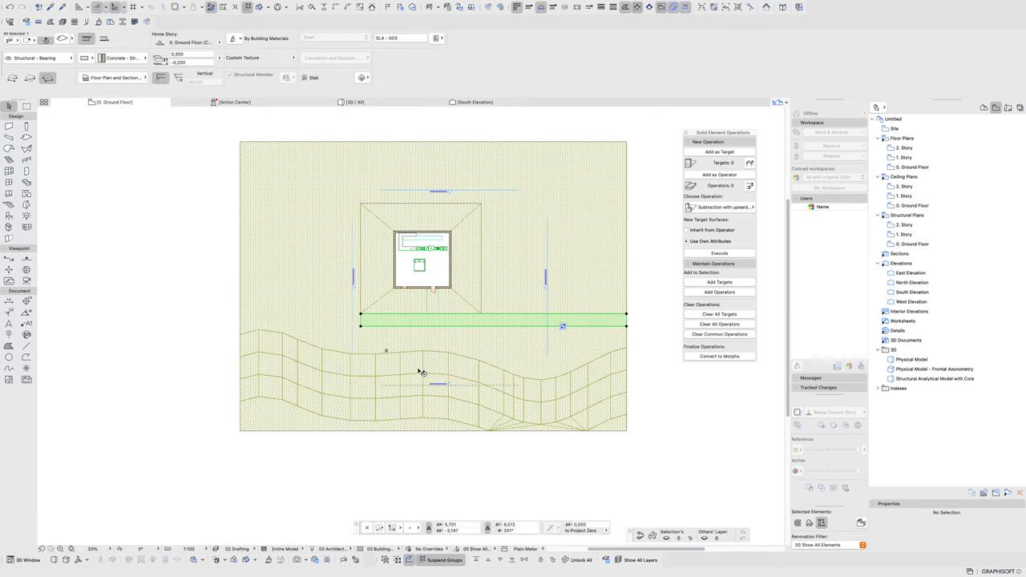
- Remove all existing cutting planes from the 3D view
scroll(408, 273, down, 2)
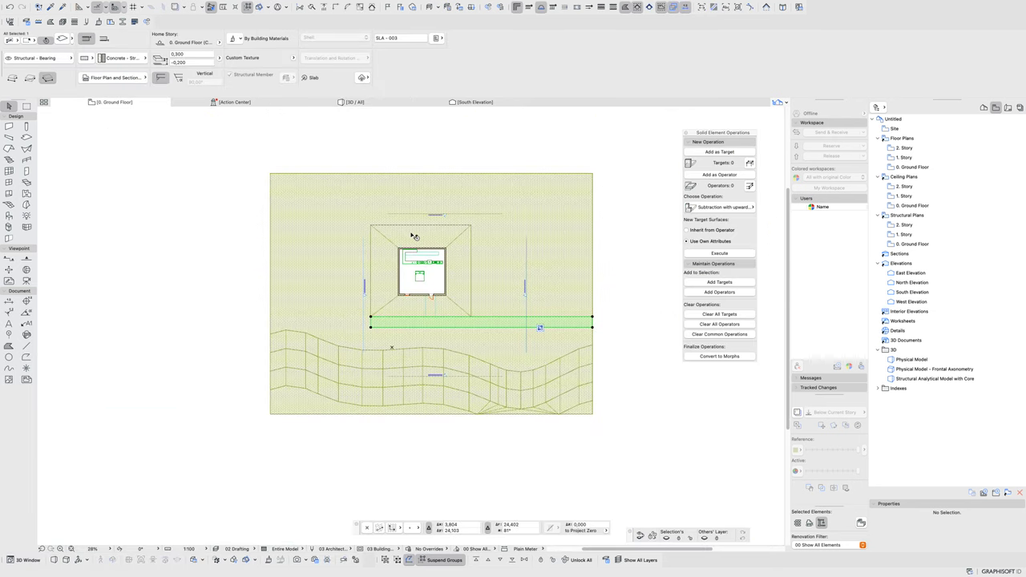
click(357, 102)
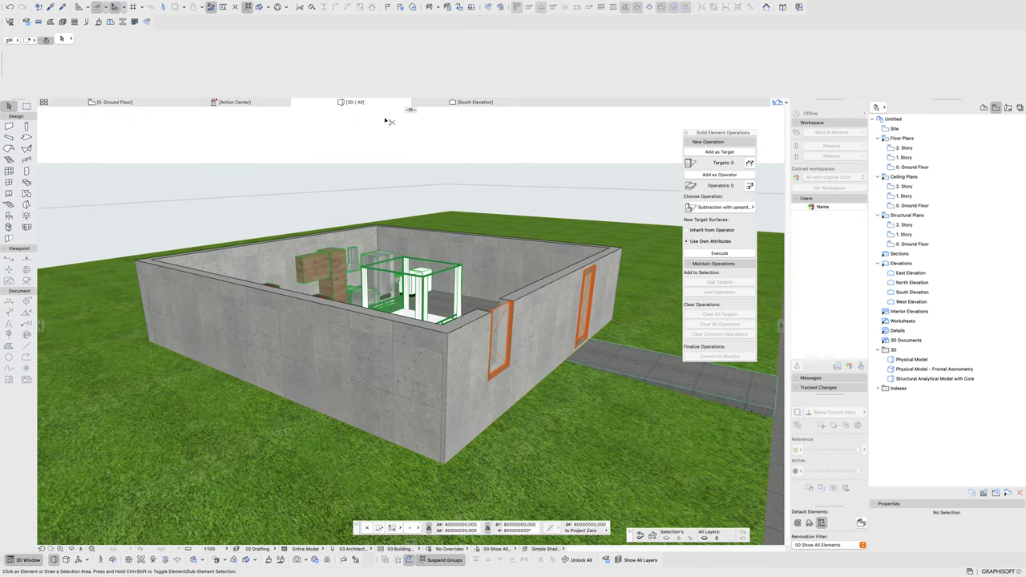
right_click(410, 112)
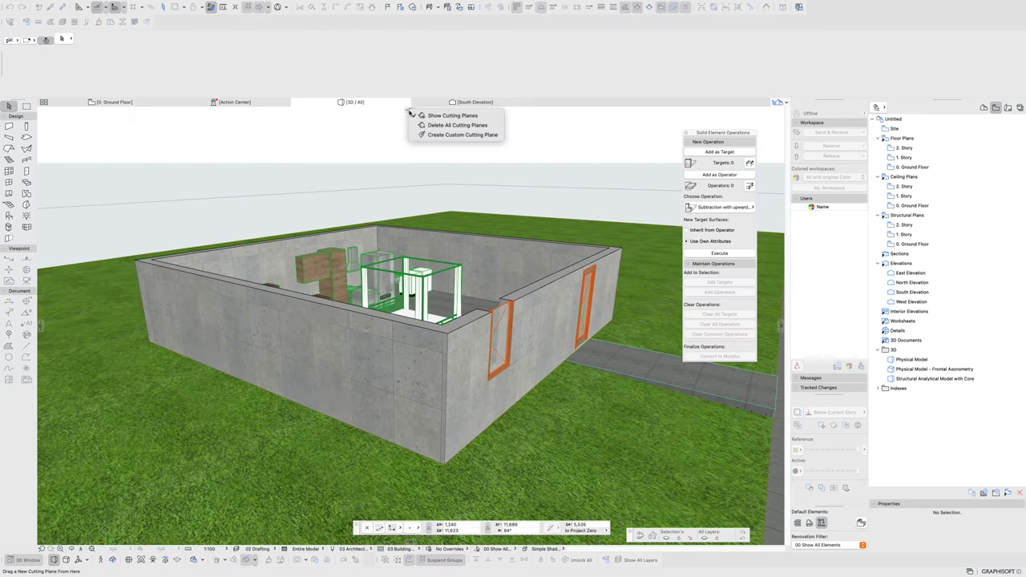
click(454, 125)
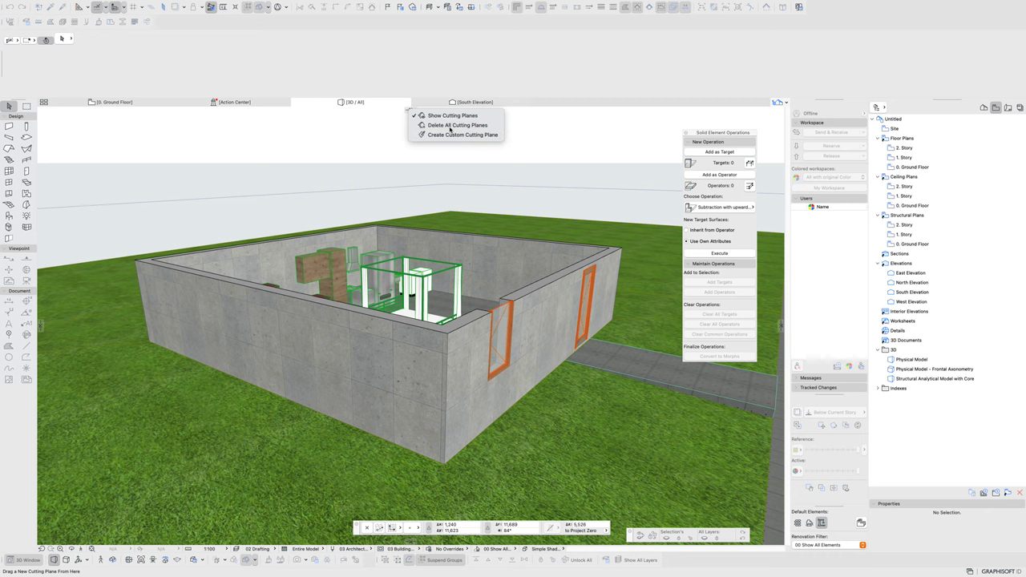
- Drag a vertical cutting plane across the house in the ground plan and view the cut interior in 3D
click(109, 111)
click(369, 353)
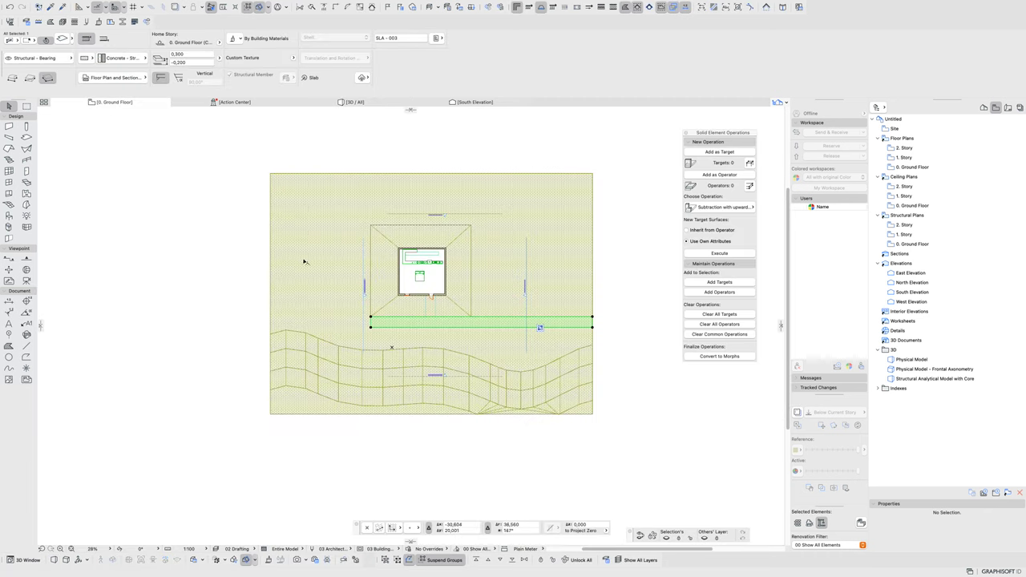
drag(781, 325, 423, 324)
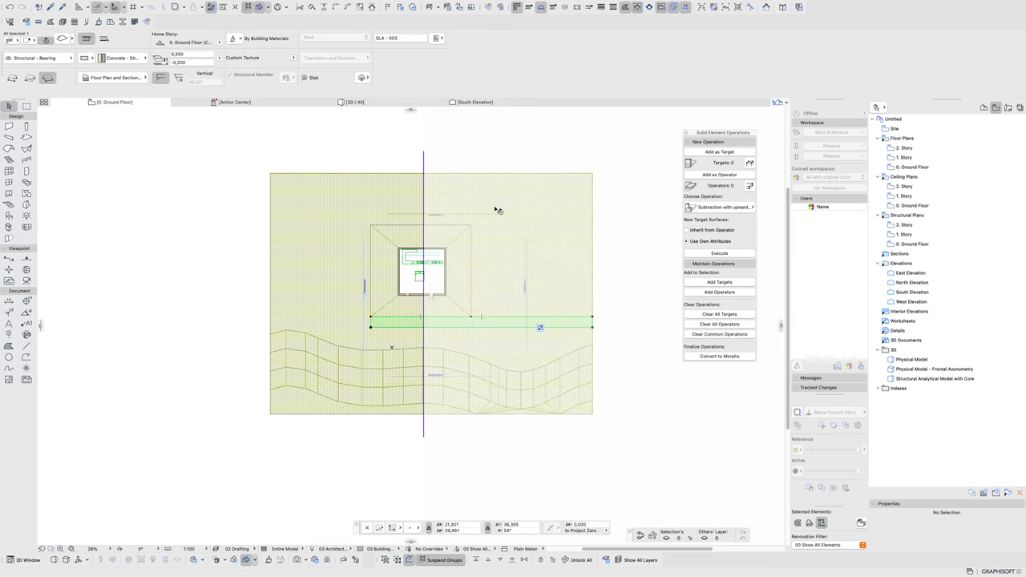
key(F3)
shift+middle_drag(423, 313, 535, 334)
scroll(194, 295, up, 5)
scroll(535, 334, down, 6)
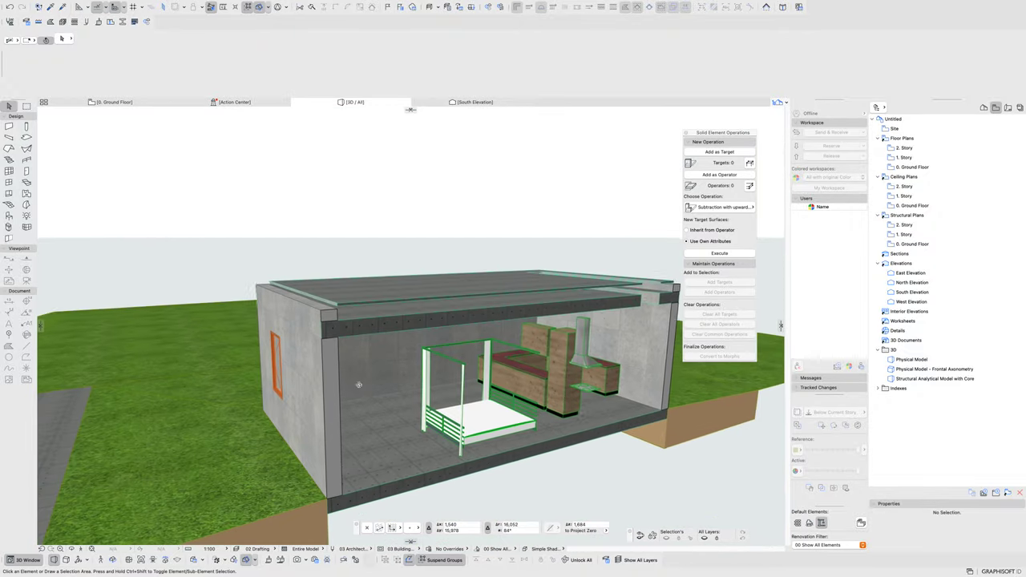
- Drag the roof finishing slab down from its corner so its elevation reads 3,350
click(362, 297)
scroll(362, 296, up, 4)
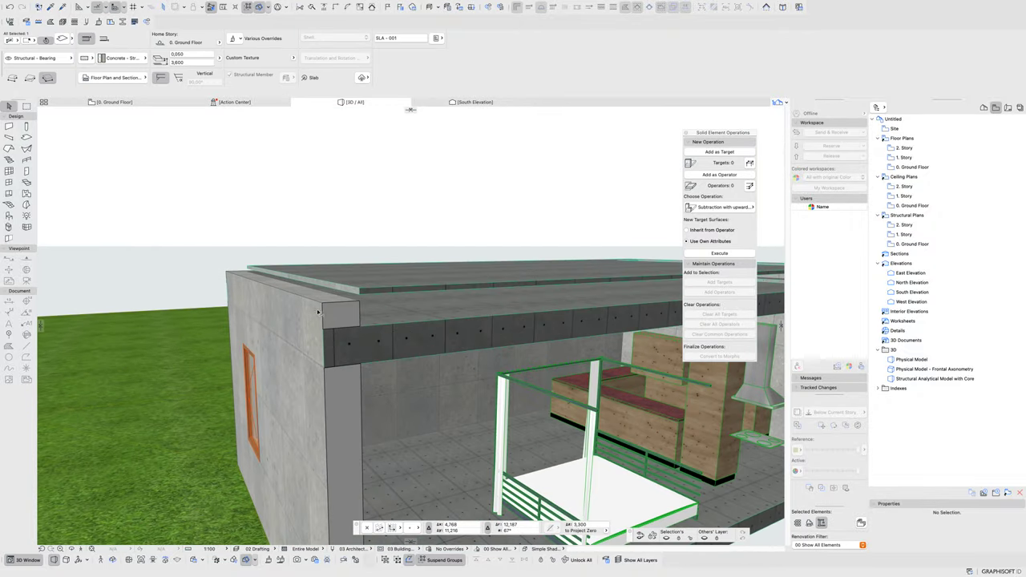
key(ctrl+d)
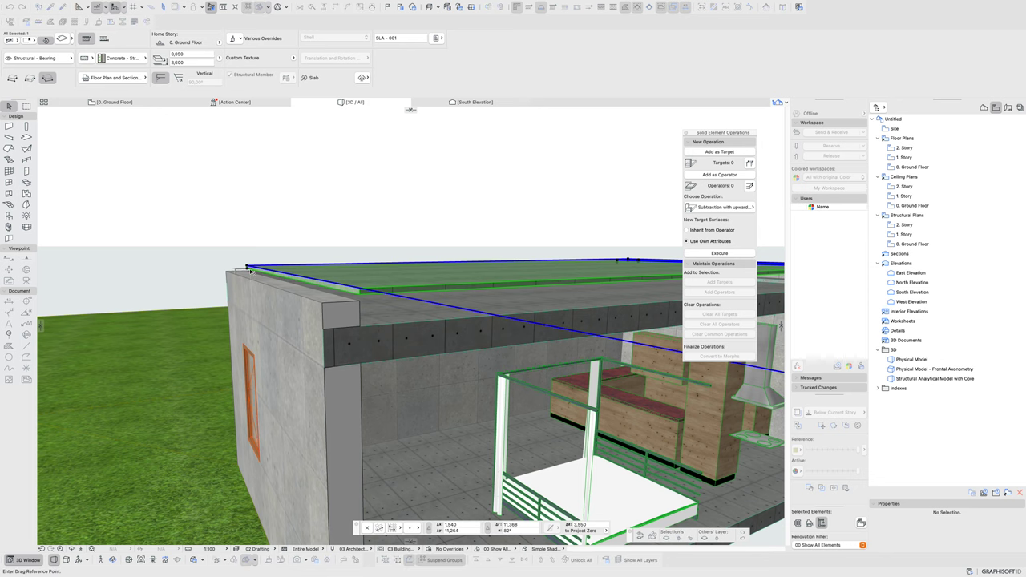
click(247, 269)
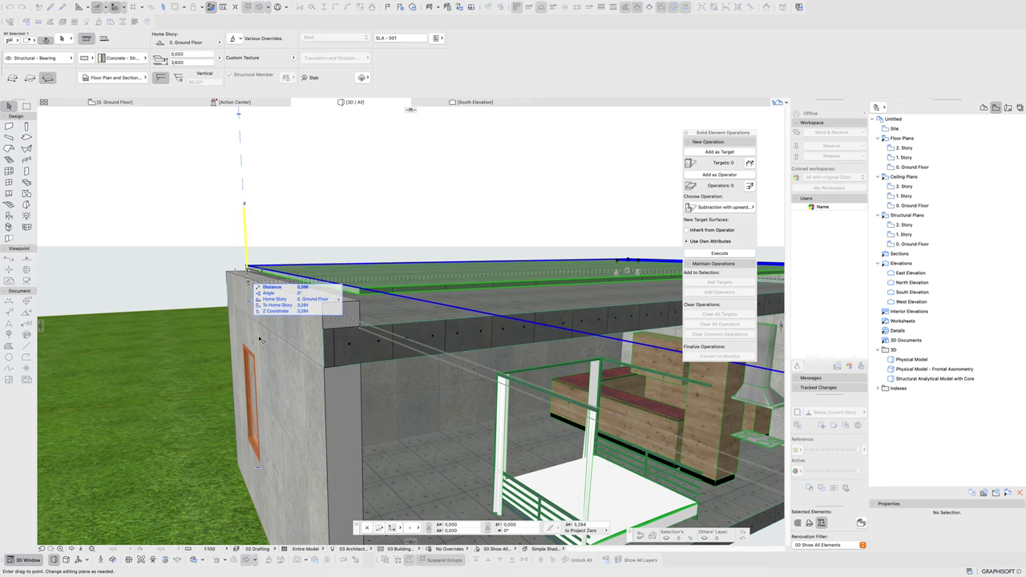
click(360, 327)
scroll(197, 229, down, 2)
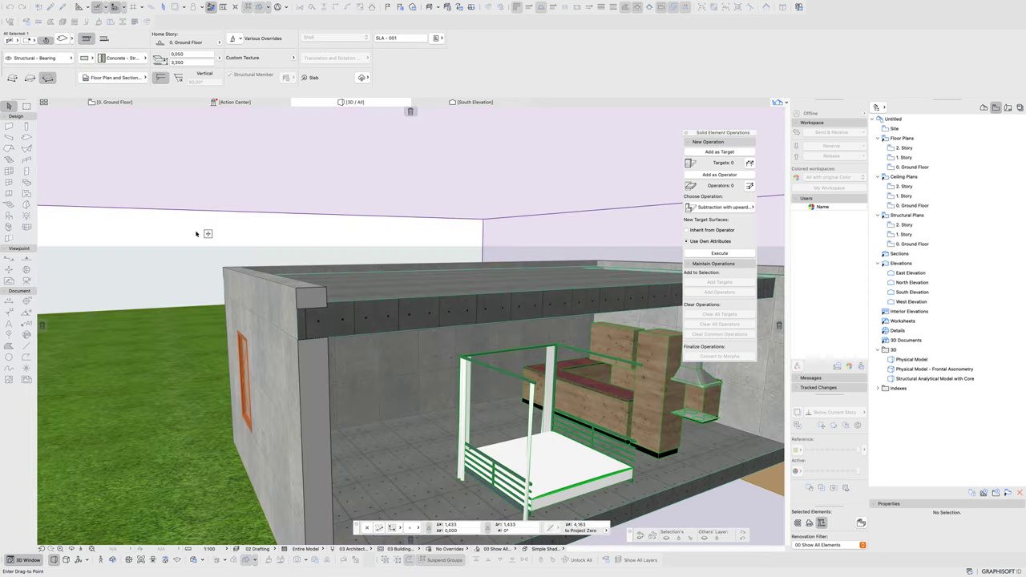
scroll(267, 358, down, 5)
shift+middle_drag(235, 348, 414, 326)
- Enable the Grass channel on the terrain's Grass - Green surface and apply it
click(413, 326)
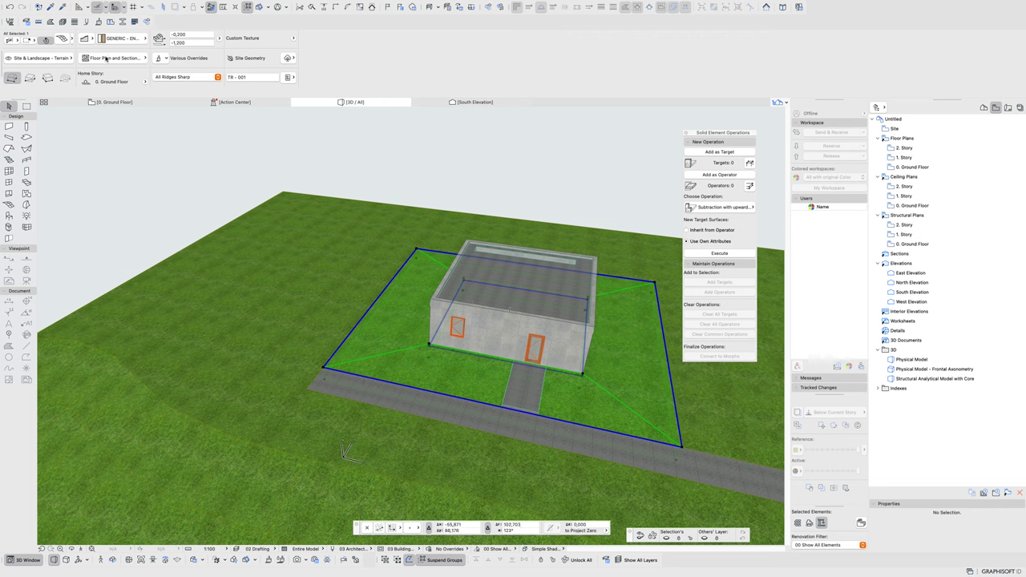
key(Escape)
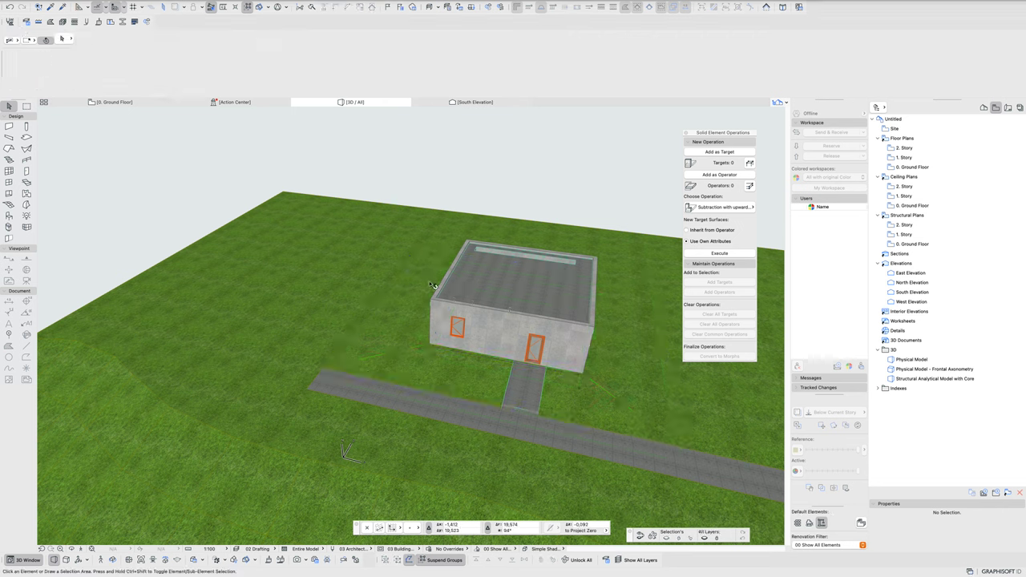
click(412, 334)
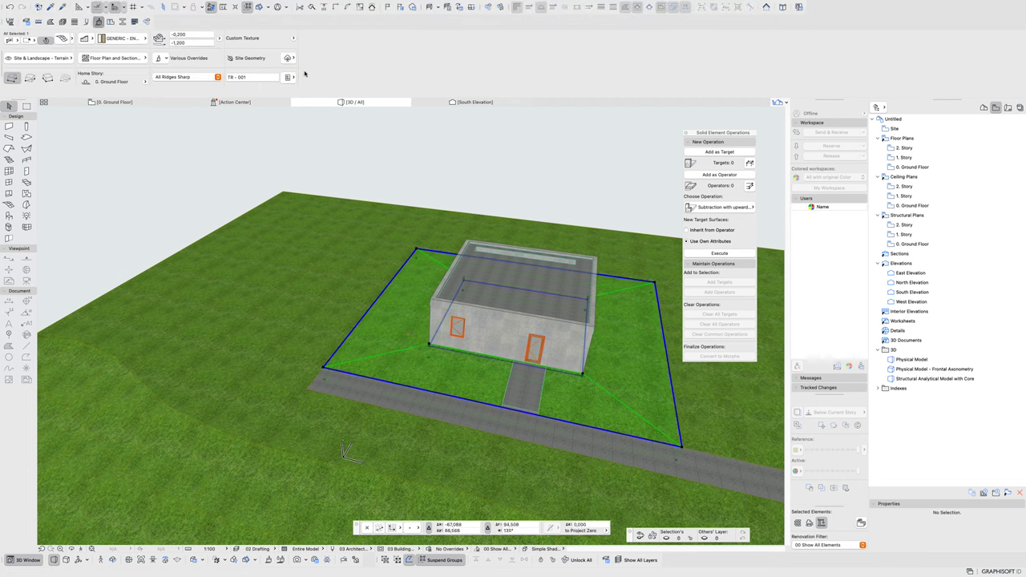
click(290, 76)
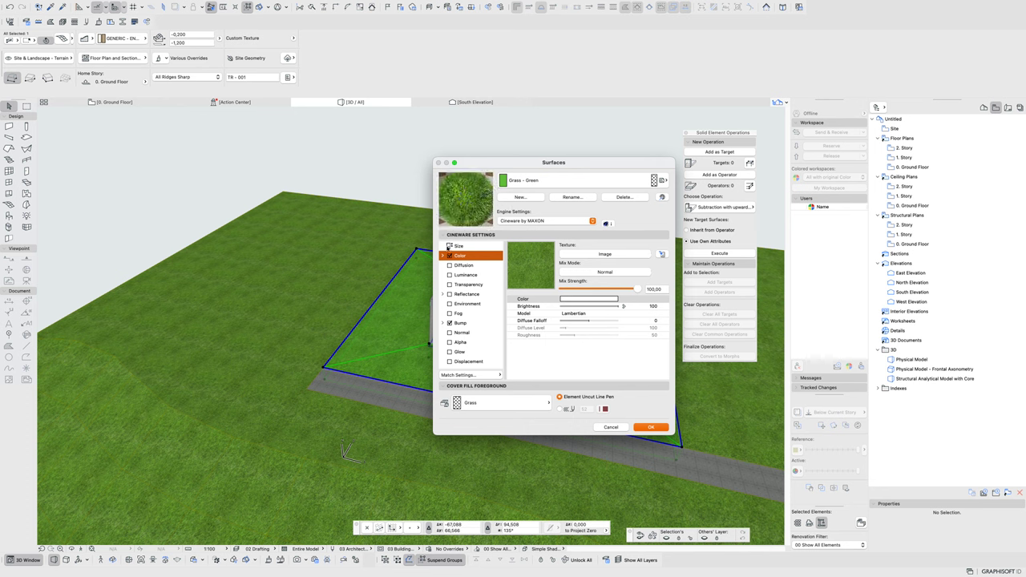
scroll(469, 337, down, 2)
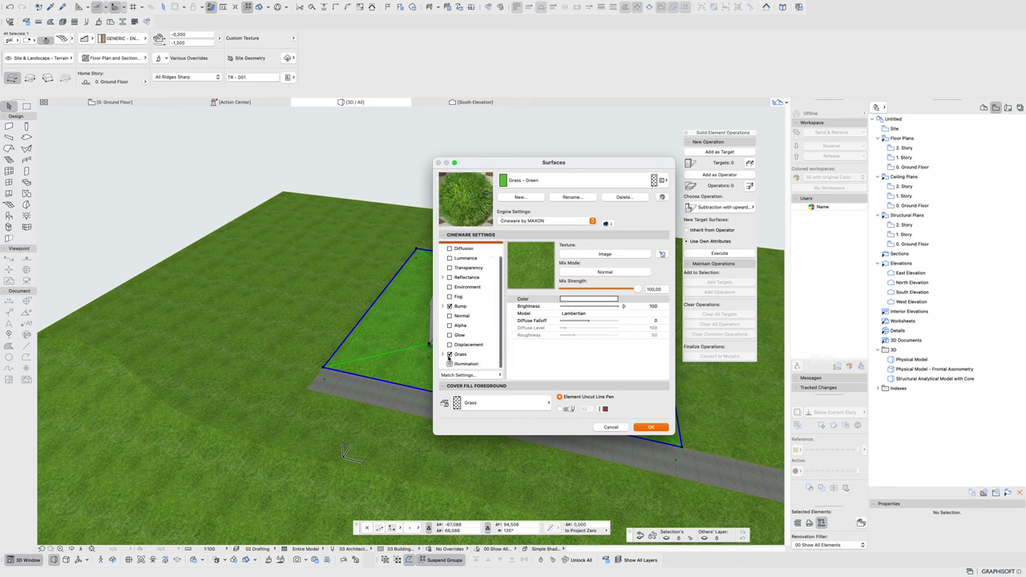
click(449, 355)
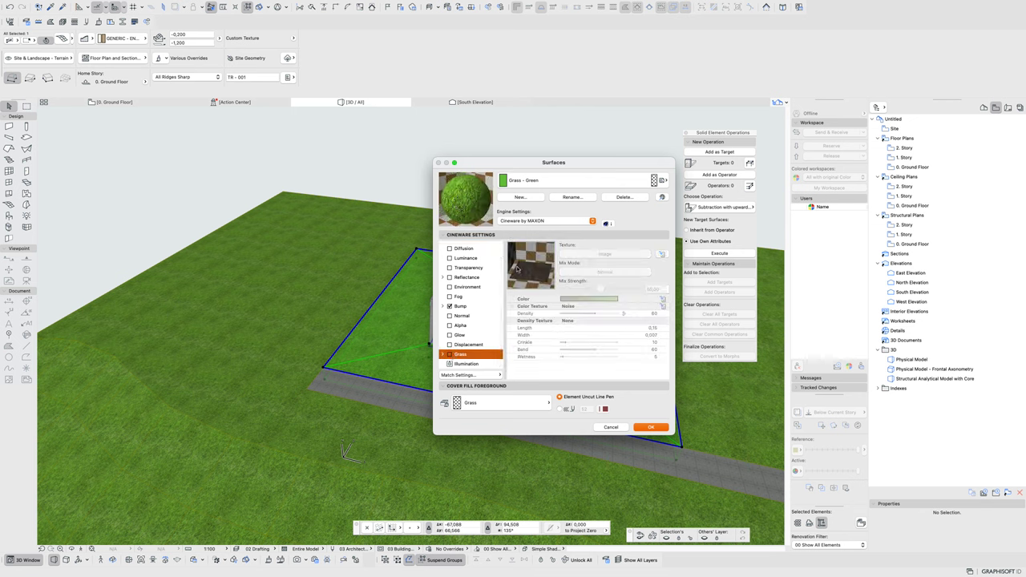
click(653, 426)
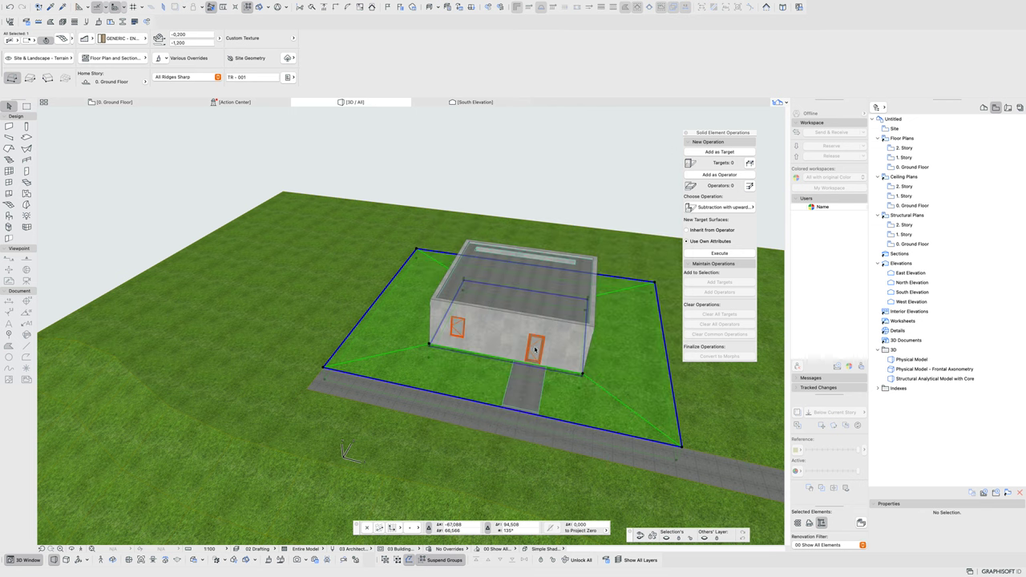
click(483, 188)
shift+middle_drag(522, 425, 400, 403)
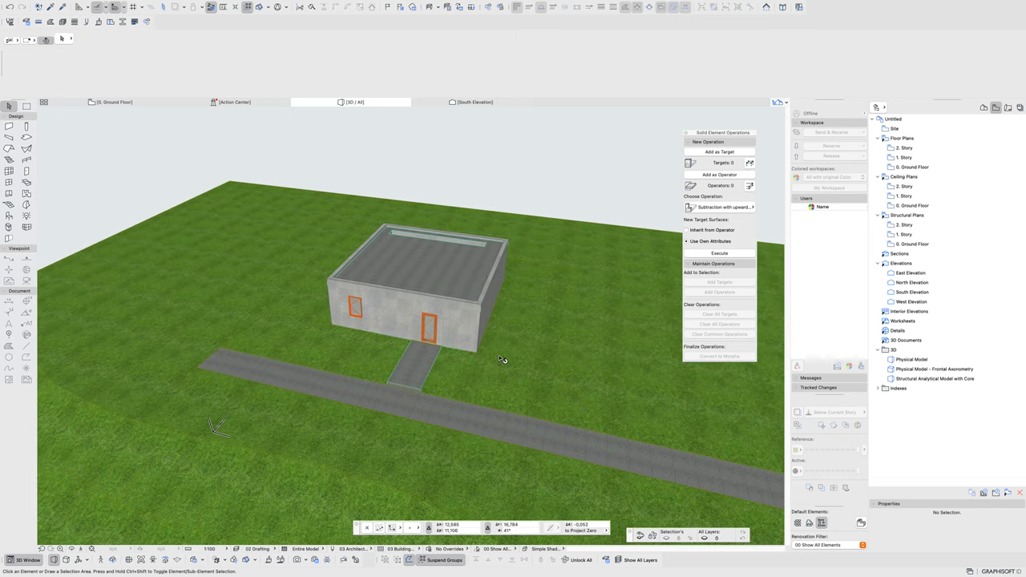
scroll(386, 376, up, 5)
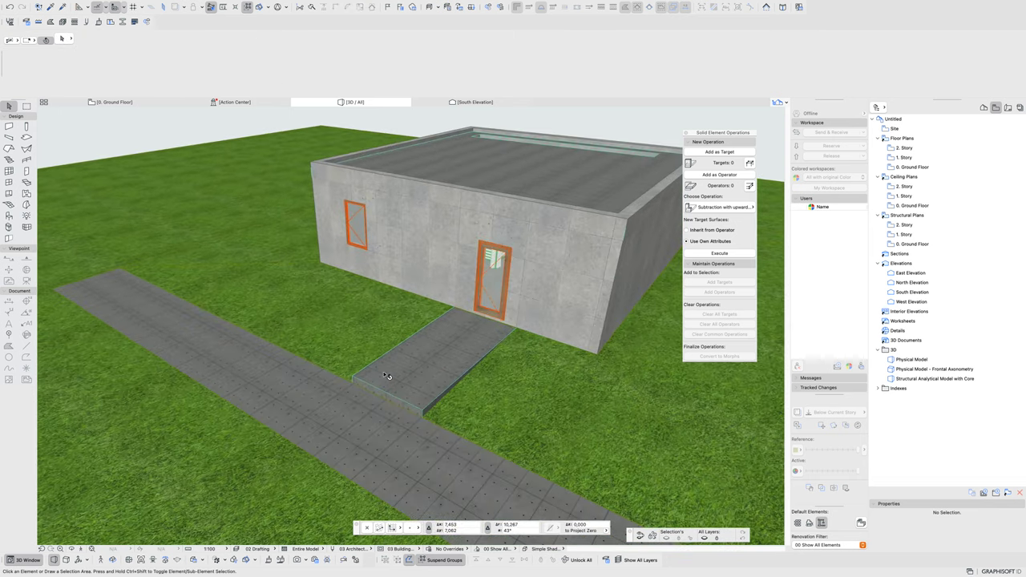
scroll(386, 376, up, 3)
- From the walkway slab, create a new surface named 00_walk entrance
click(387, 375)
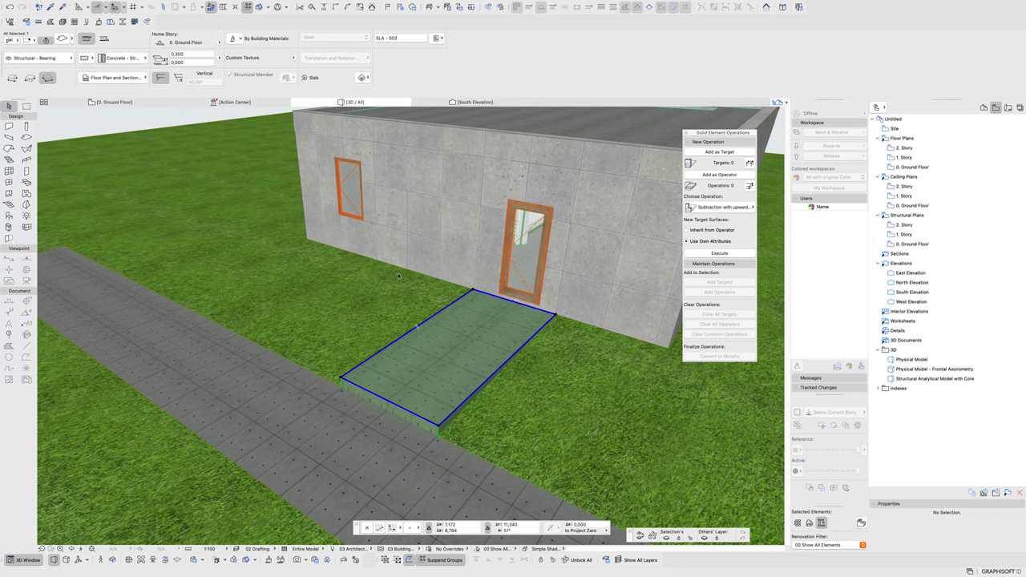
click(235, 39)
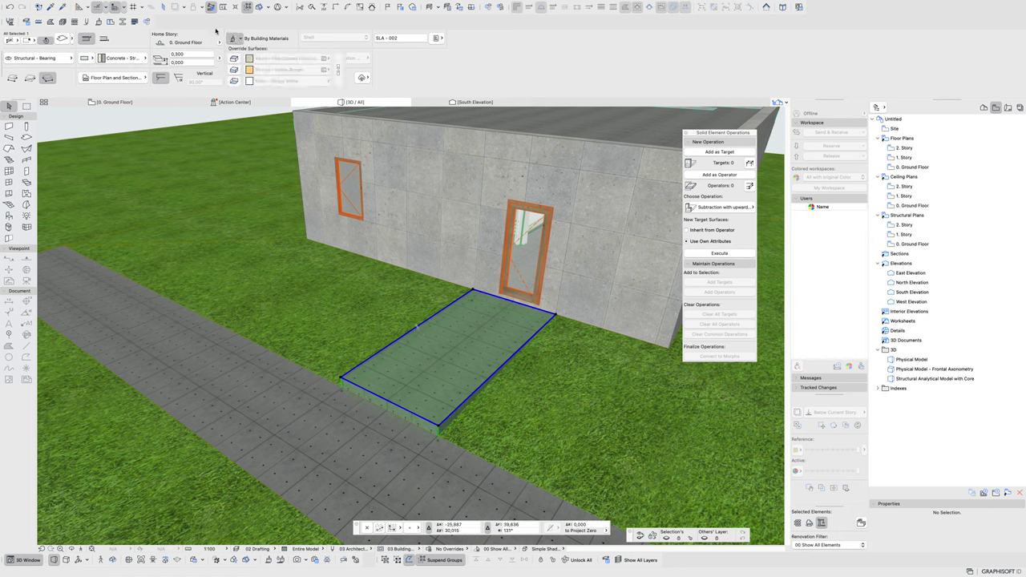
click(98, 22)
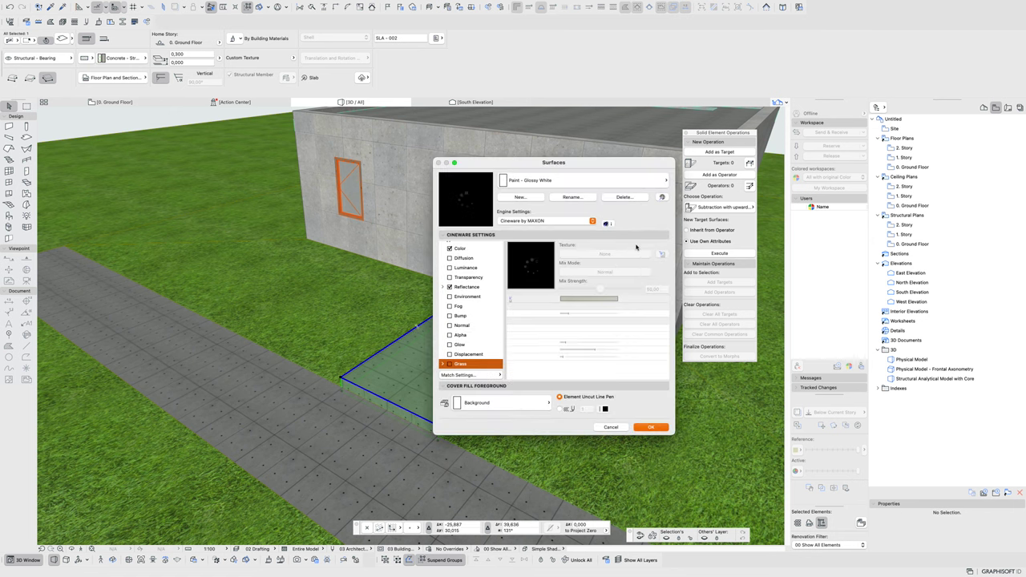
click(520, 198)
text(00_walk entrance)
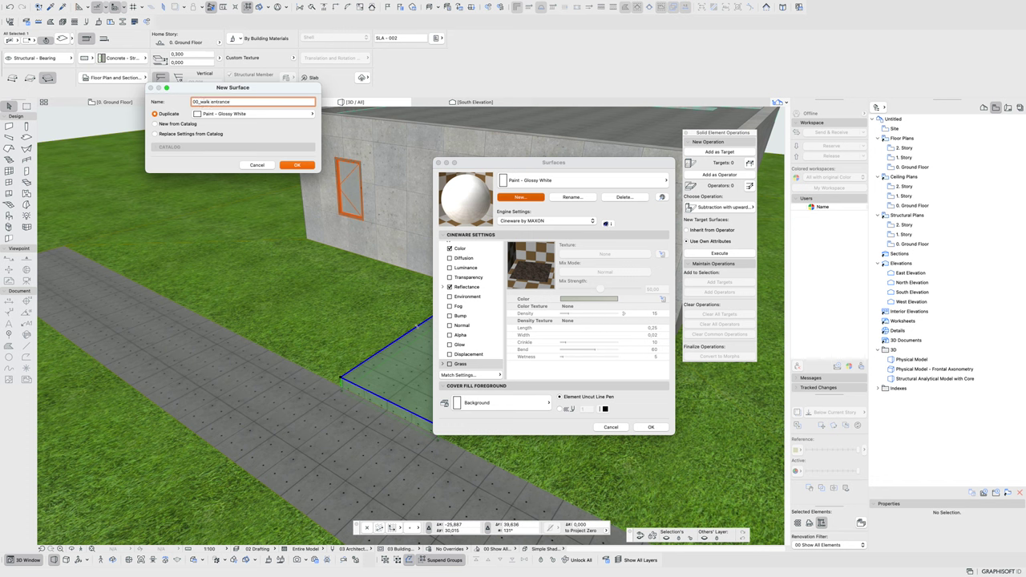
key(Return)
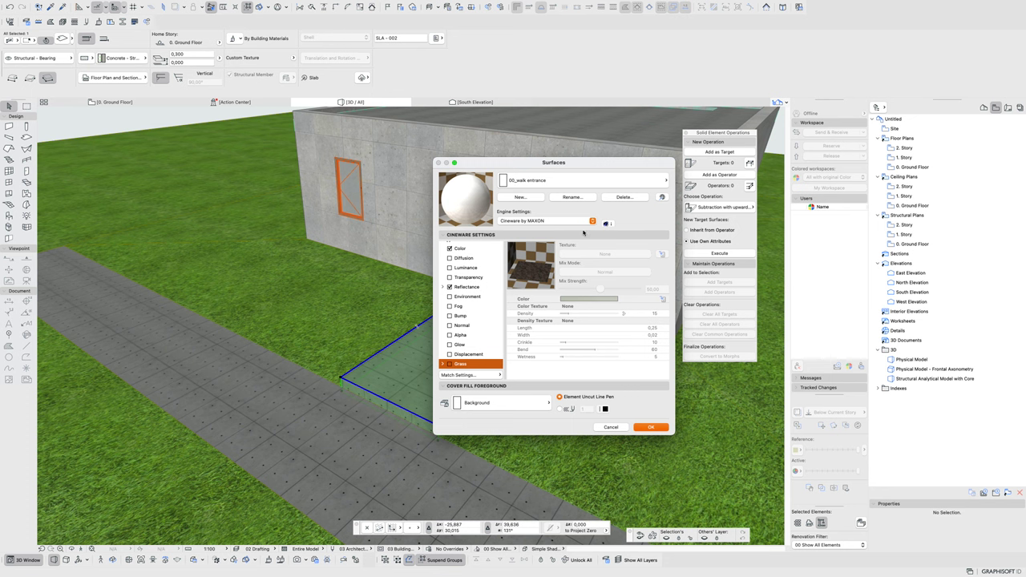
- Create a second new surface named 00_sidewalk and close the Surfaces dialog
click(517, 198)
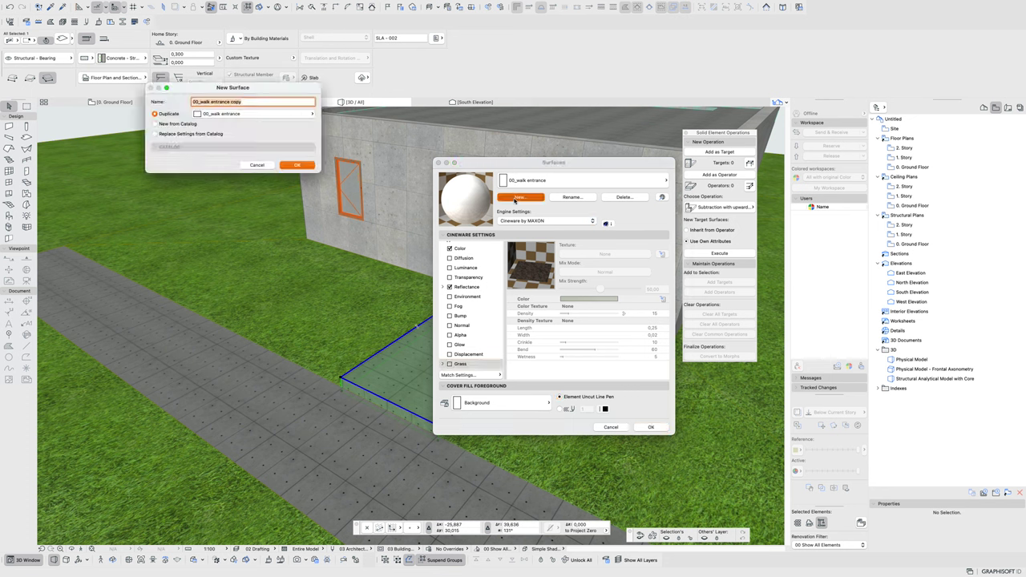
text(00_sidewalk)
key(Return)
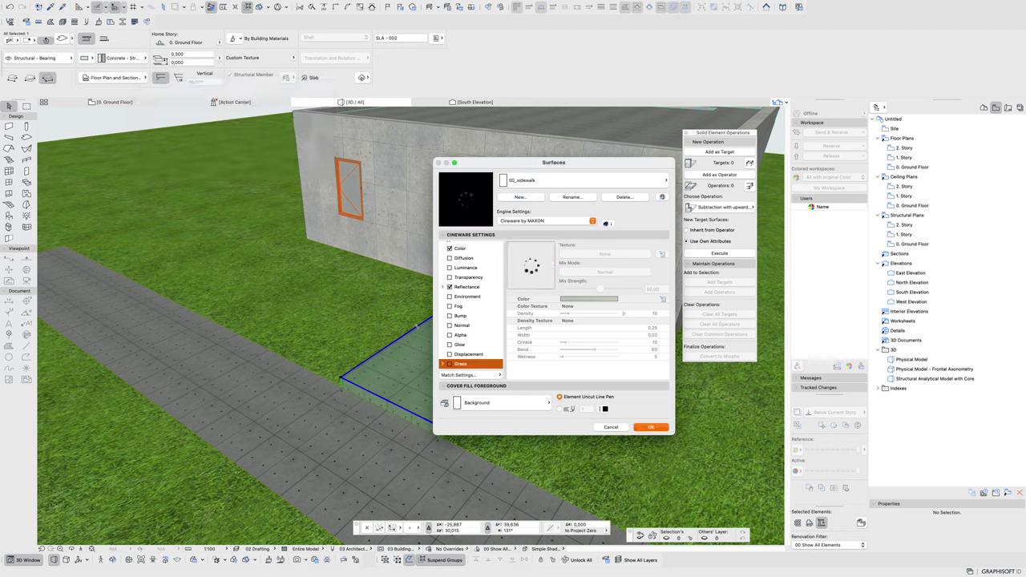
click(661, 428)
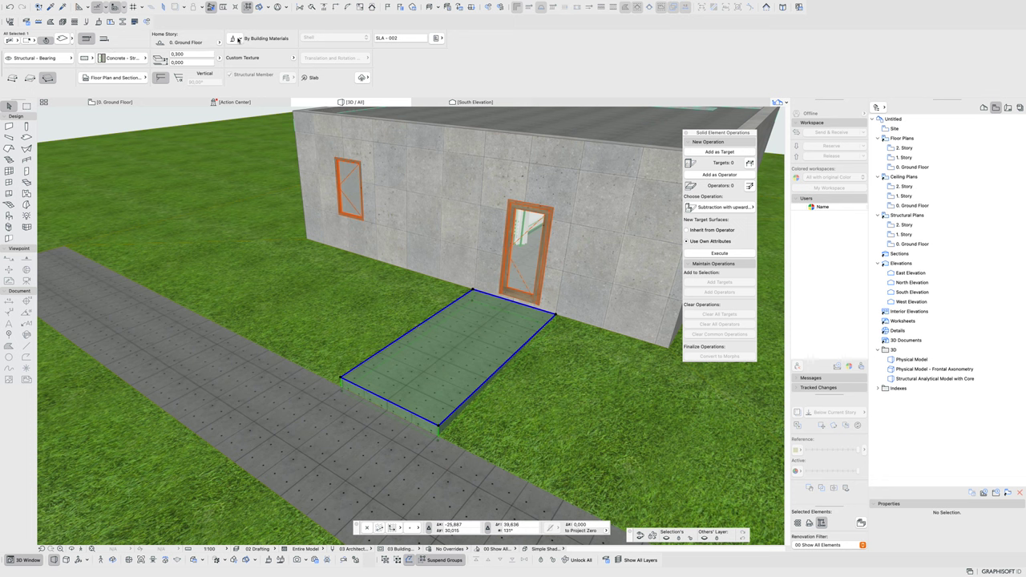
- Override all three faces of the entrance slab with the linked 00_walk entrance surface
click(235, 39)
click(234, 59)
click(234, 70)
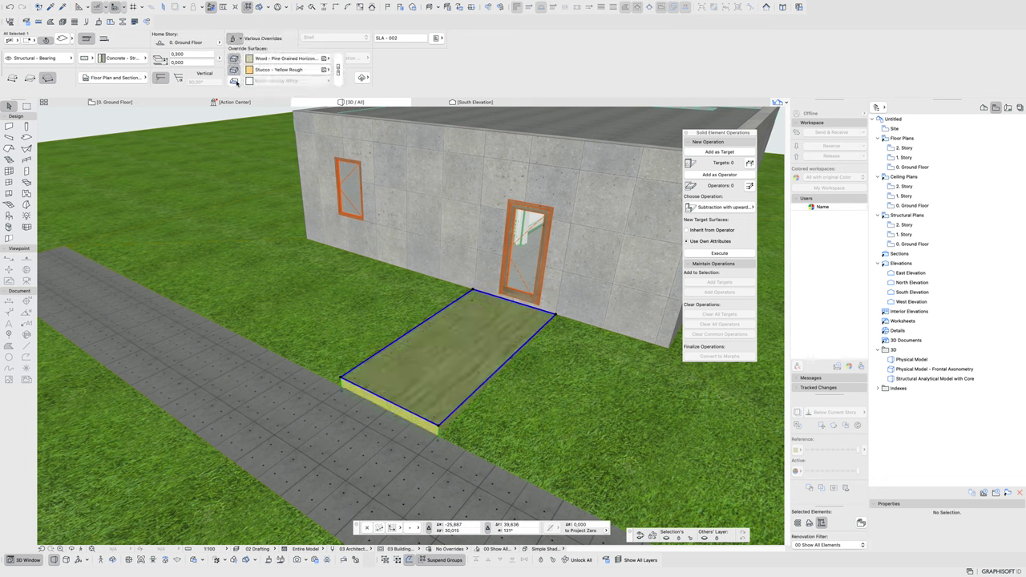
click(234, 81)
click(339, 71)
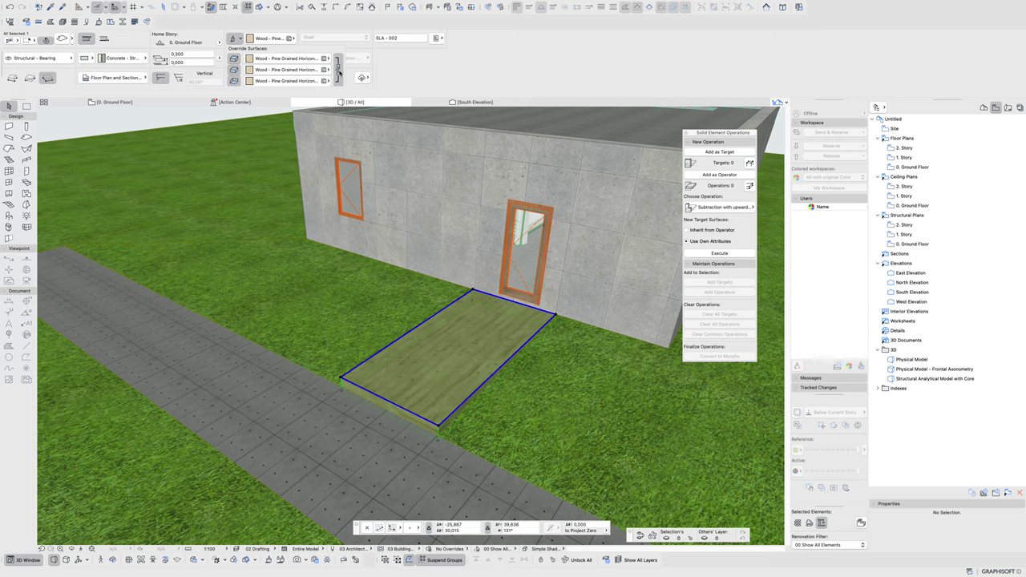
click(328, 58)
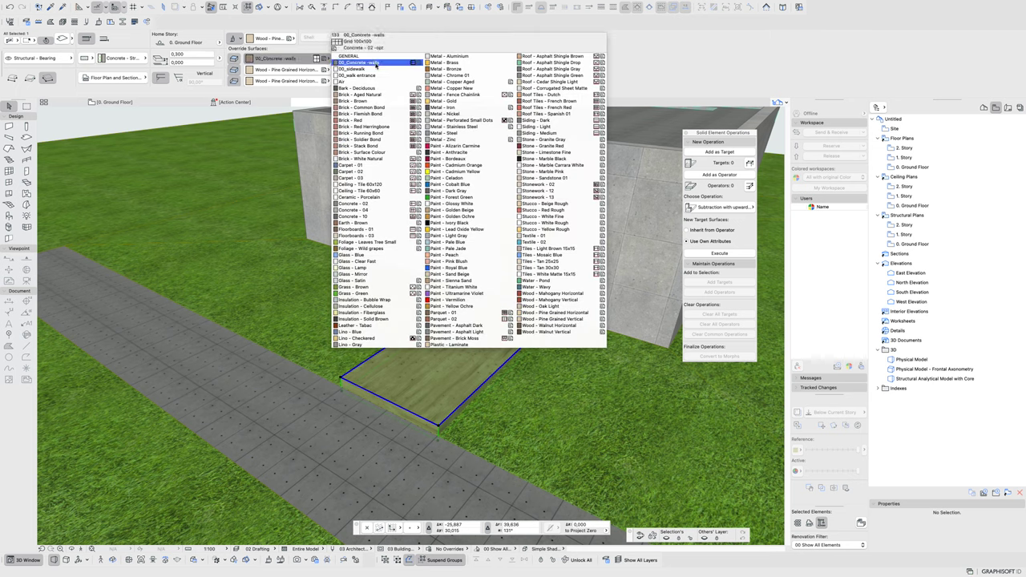
click(378, 75)
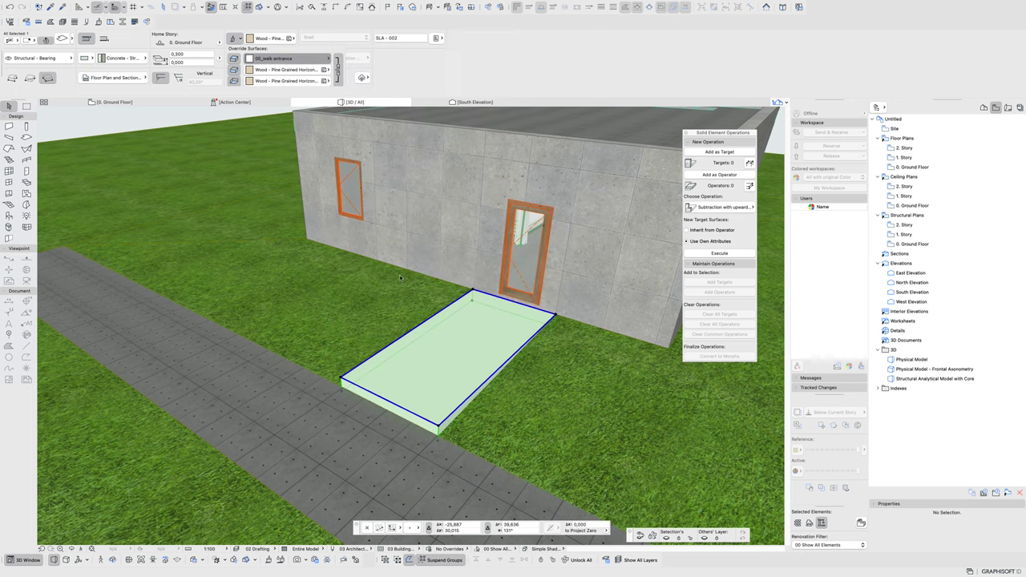
- Override all three faces of the long walkway slab with the linked 00_sidewalk surface
click(228, 379)
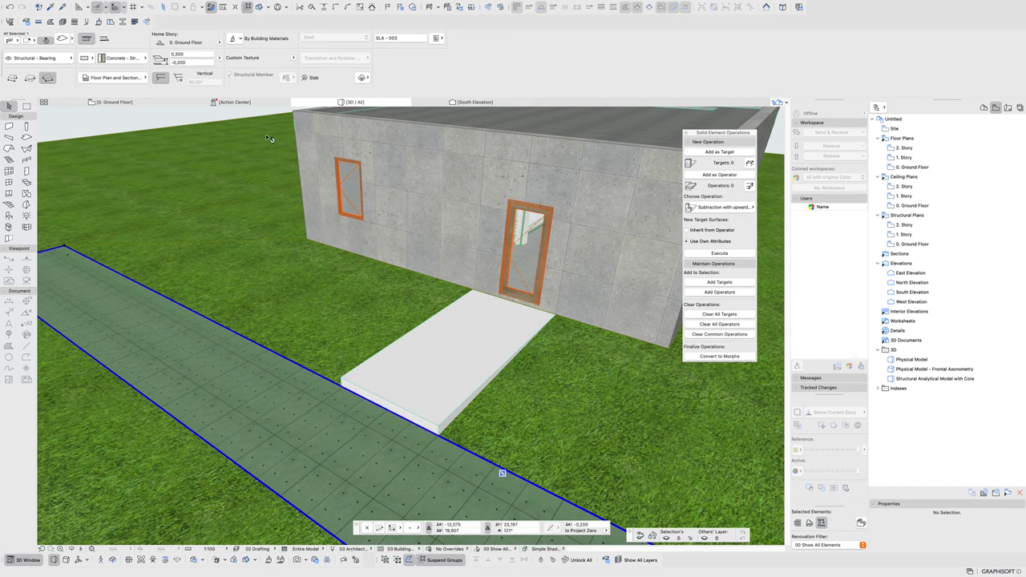
click(238, 41)
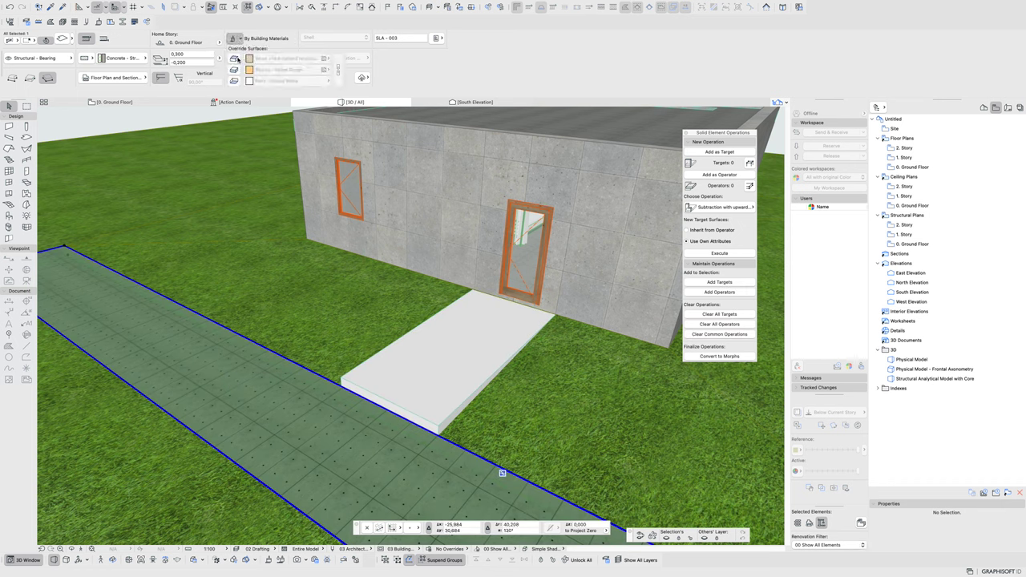
click(234, 58)
click(234, 70)
click(234, 81)
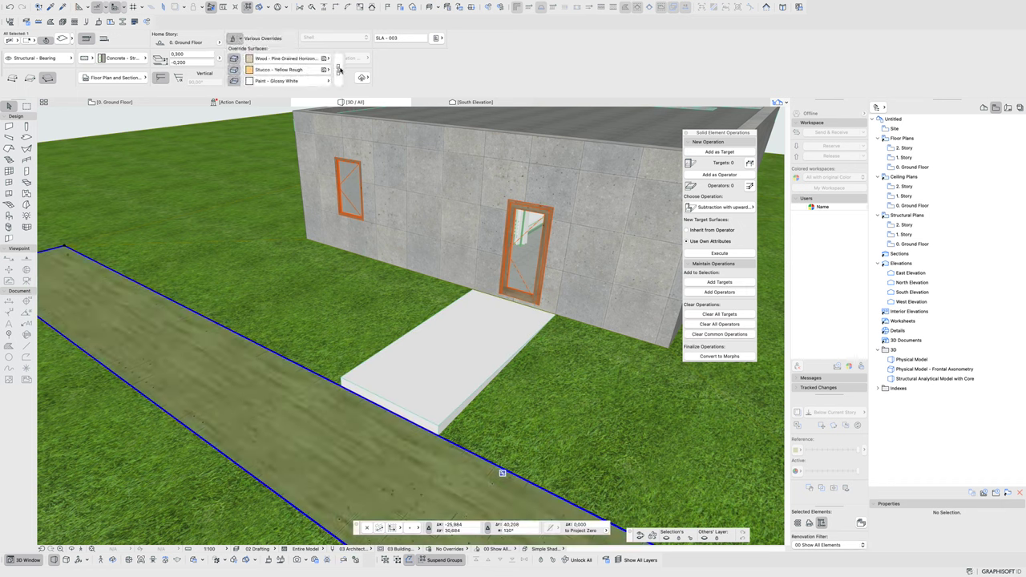
click(338, 69)
click(325, 60)
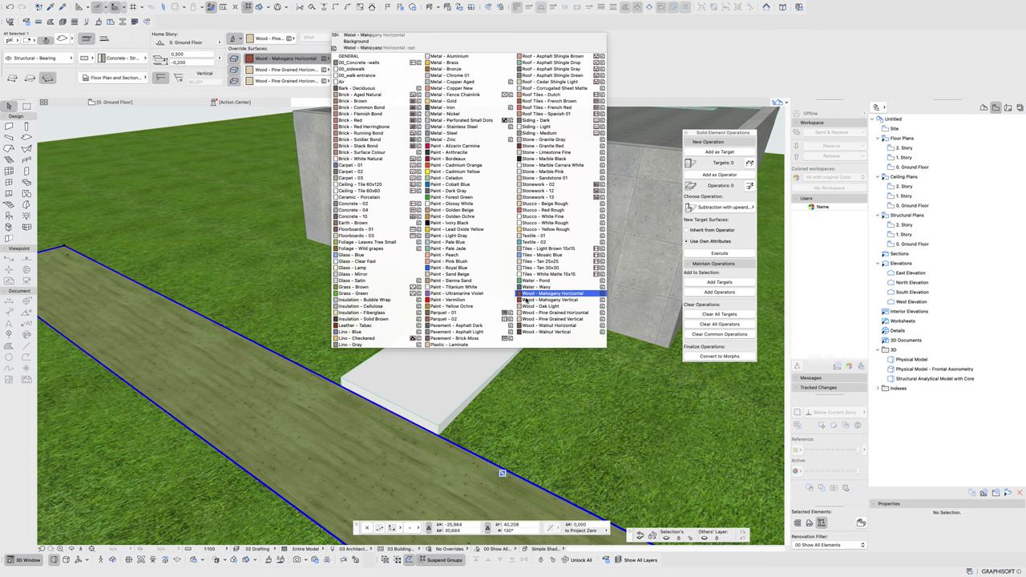
click(359, 69)
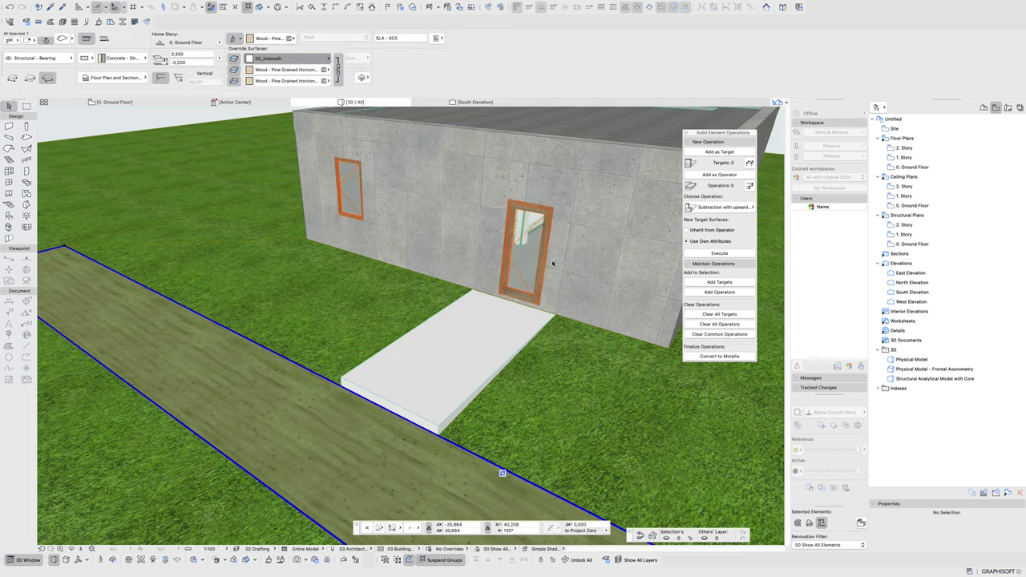
scroll(552, 263, down, 10)
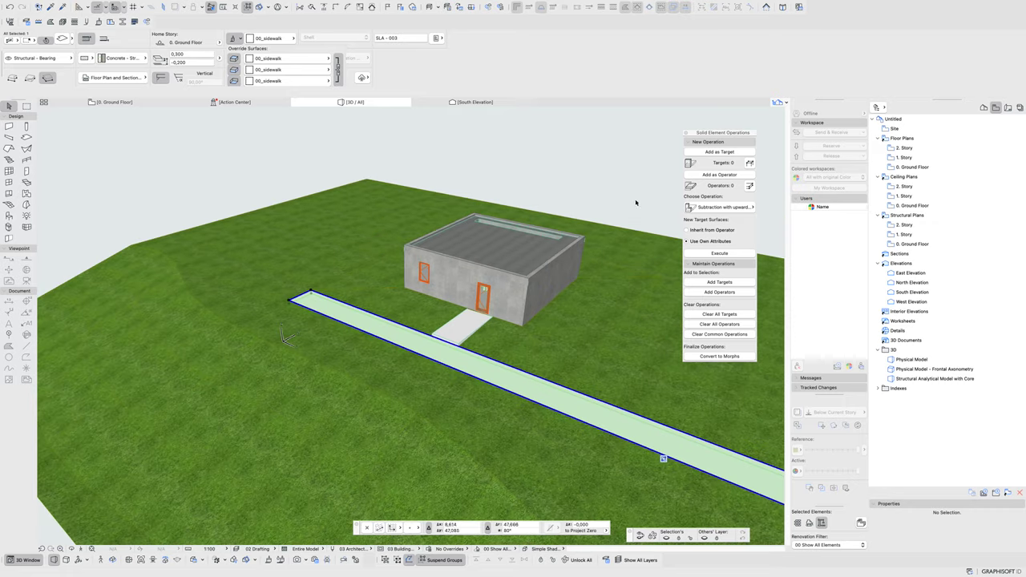
- Navigate the view and select the larger terrain mesh TR-002
middle_drag(602, 319, 486, 299)
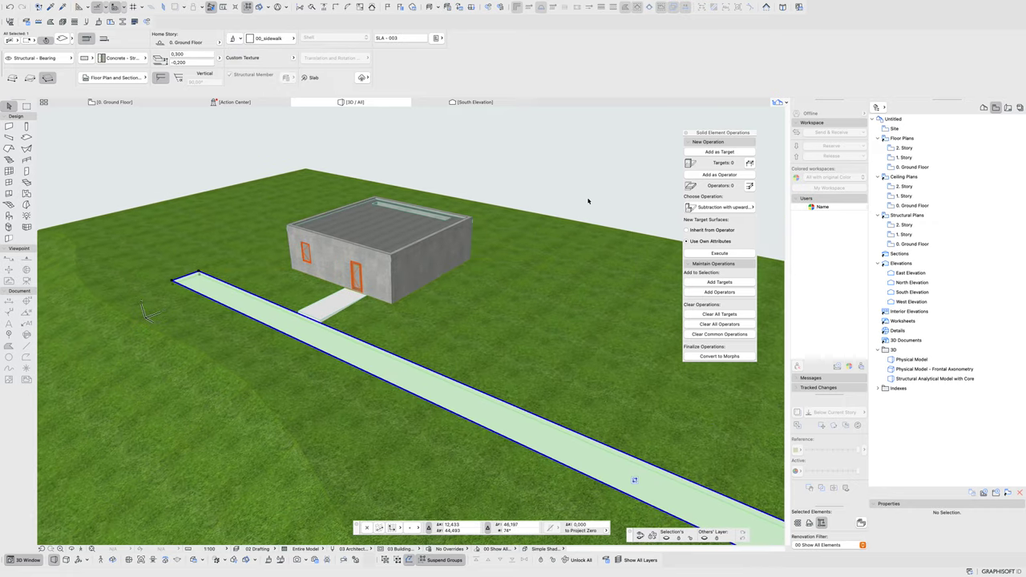
shift+middle_drag(379, 256, 532, 232)
scroll(532, 231, up, 2)
click(532, 232)
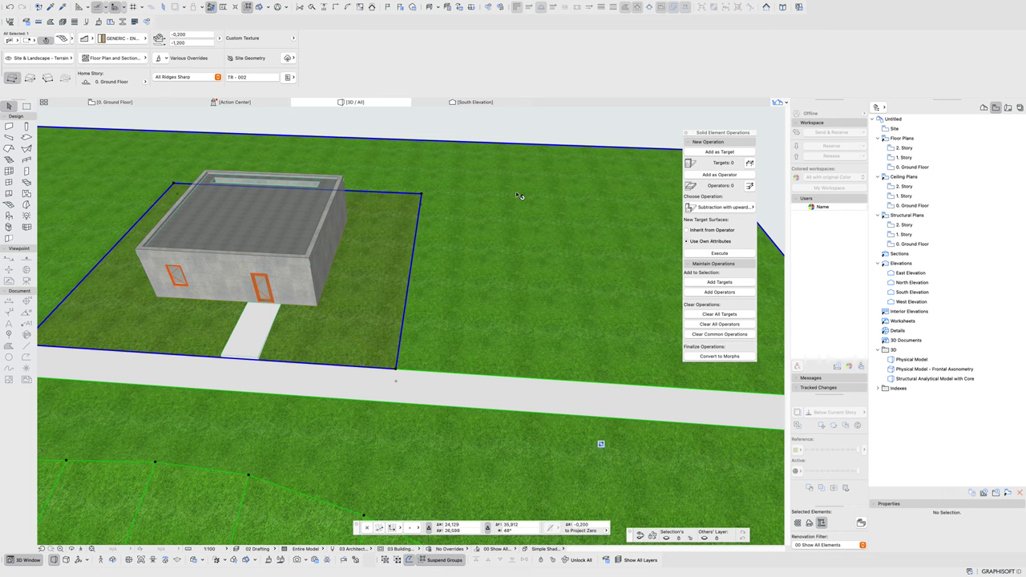
middle_drag(480, 174, 536, 222)
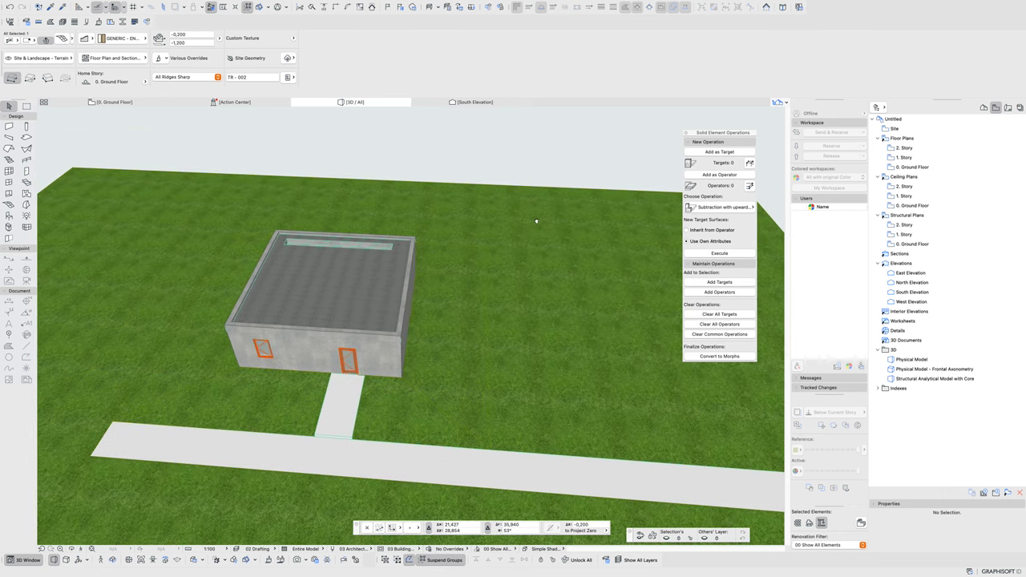
key(Escape)
click(452, 262)
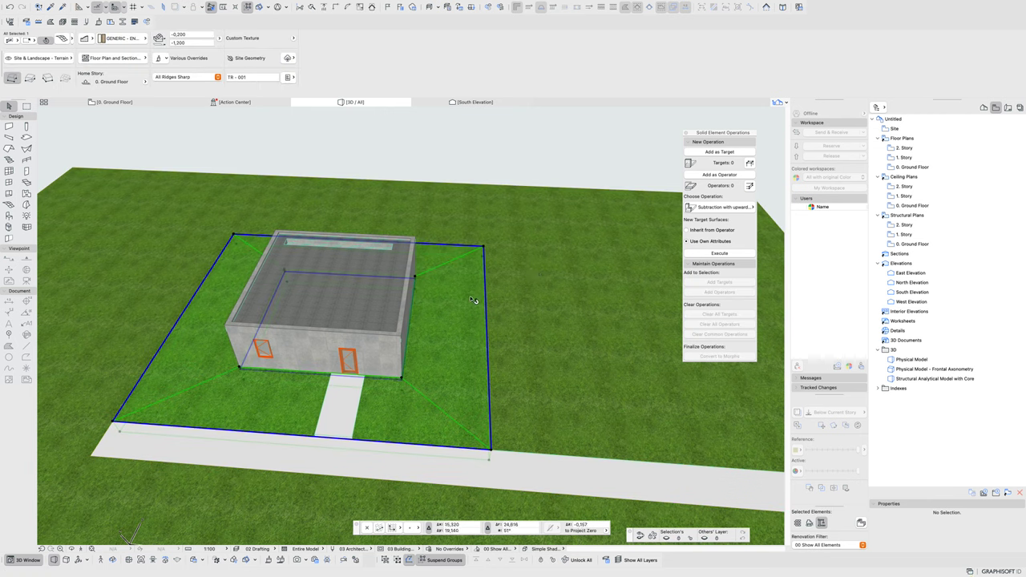
click(538, 275)
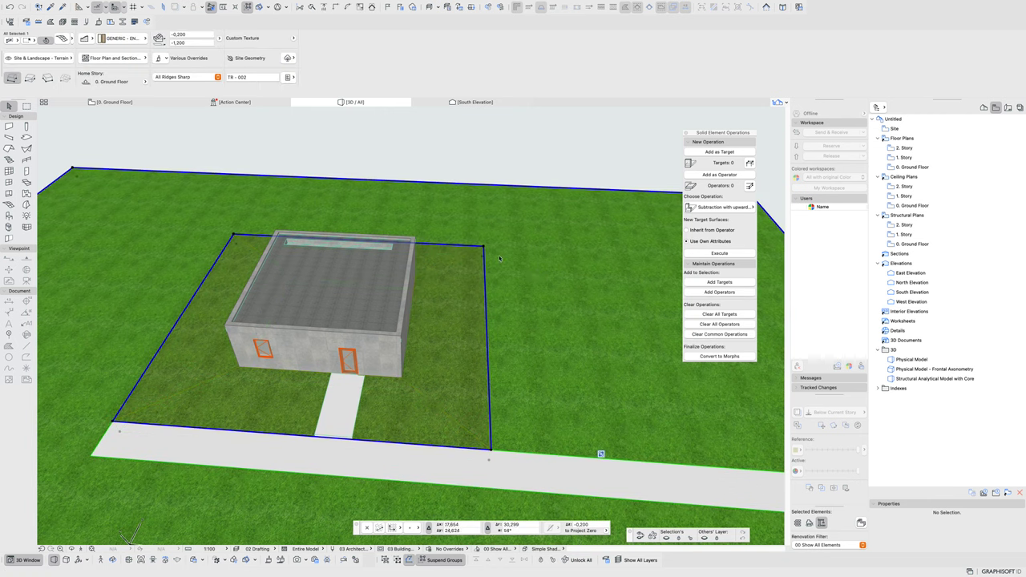
click(610, 262)
click(530, 256)
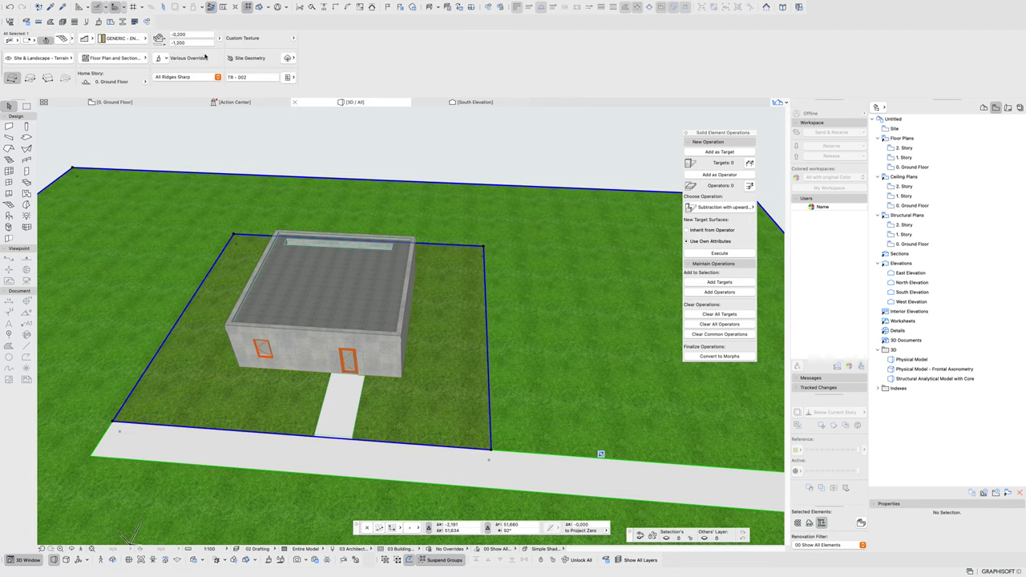
- Override the terrain's top surface with Grass - Brown in the Info Box
click(143, 39)
click(143, 39)
click(89, 41)
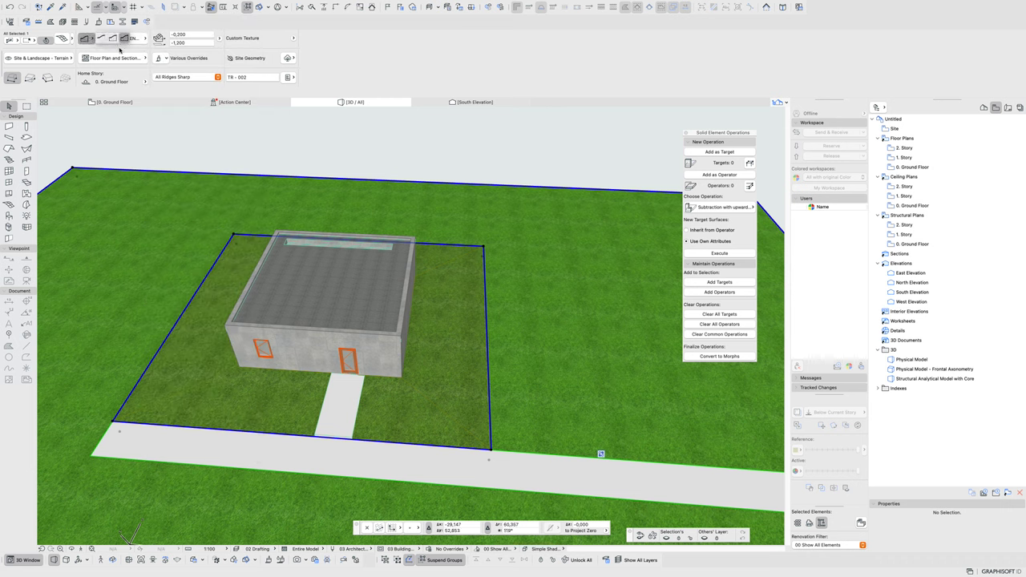
click(163, 59)
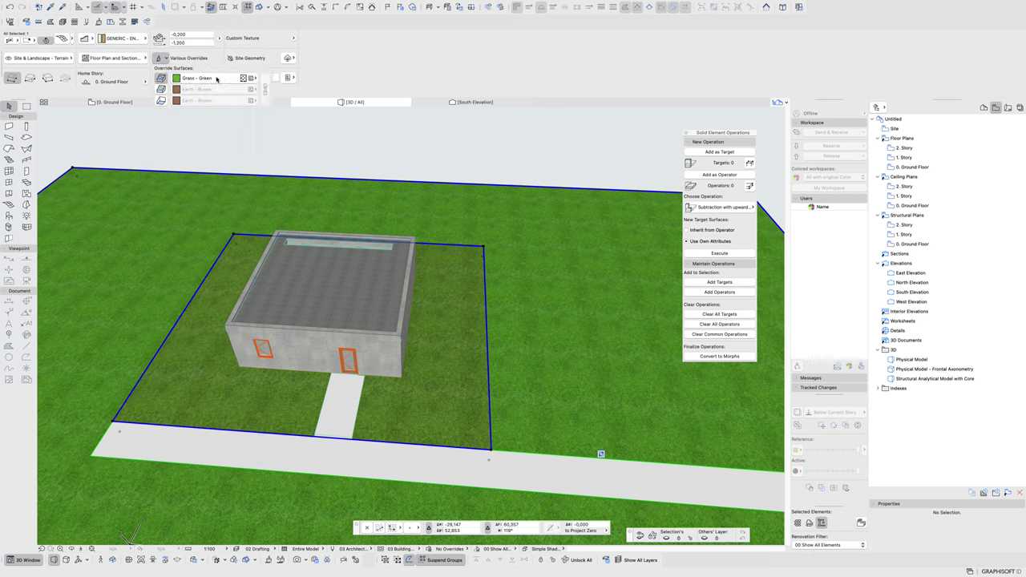
click(216, 78)
click(280, 306)
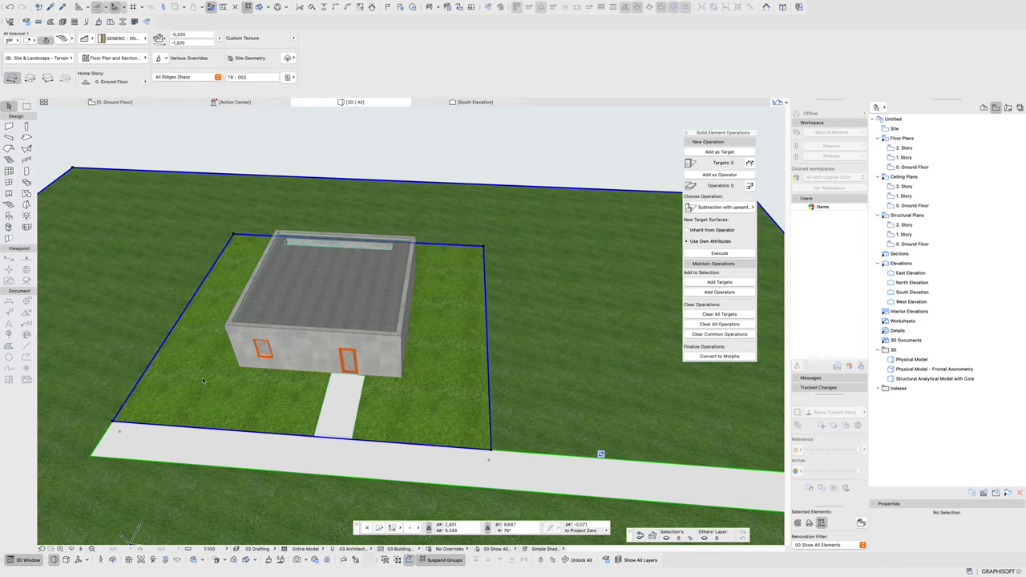
- Make all ridges of the large terrain mesh smooth
scroll(152, 204, up, 5)
scroll(348, 329, down, 6)
key(Escape)
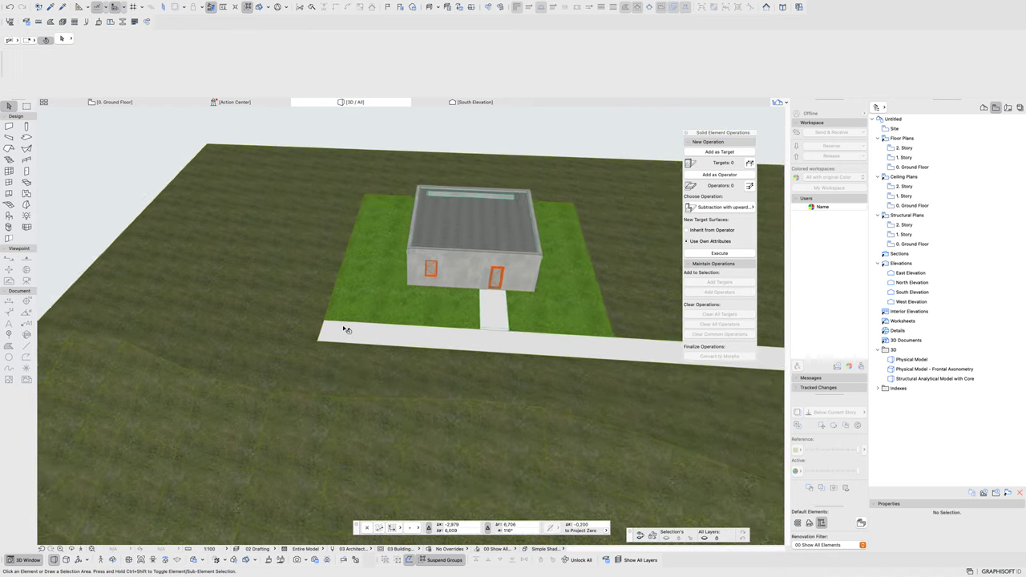
shift+middle_drag(473, 350, 401, 392)
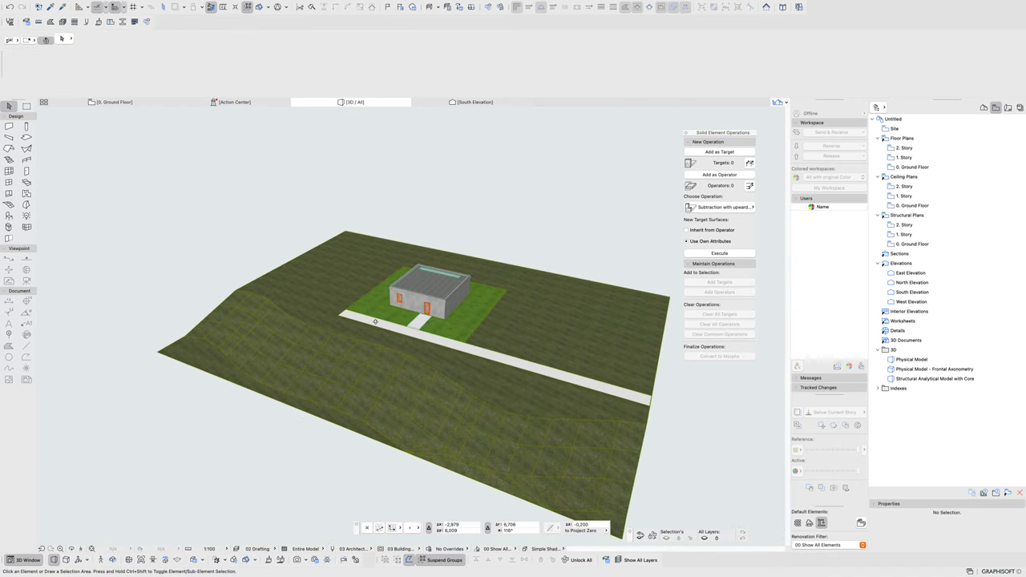
click(401, 392)
click(200, 77)
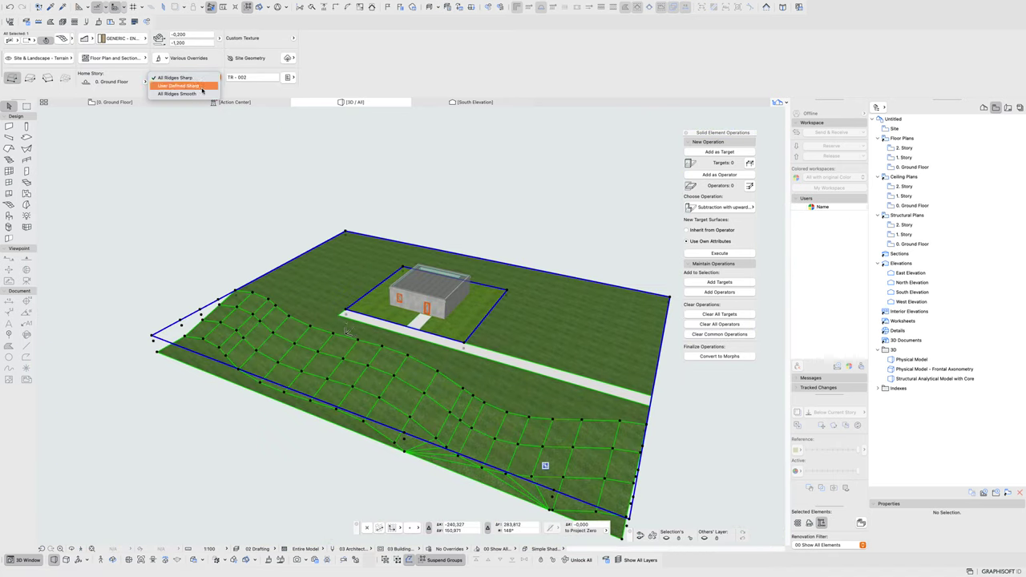
click(184, 94)
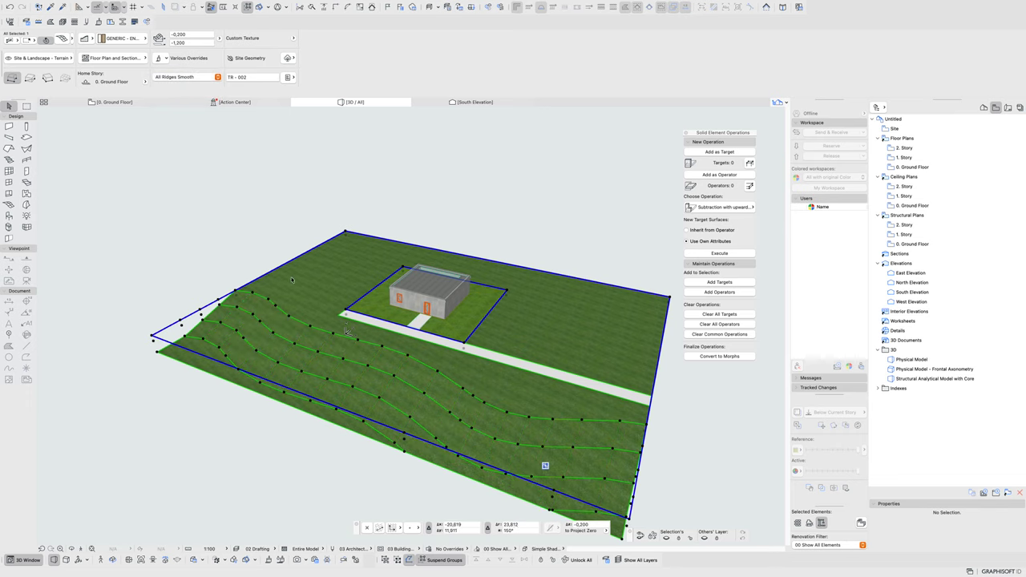
scroll(264, 277, down, 2)
key(Escape)
- Set the terrain mesh's base elevation to -10000 so it forms a deep soil block
shift+middle_drag(408, 333, 430, 334)
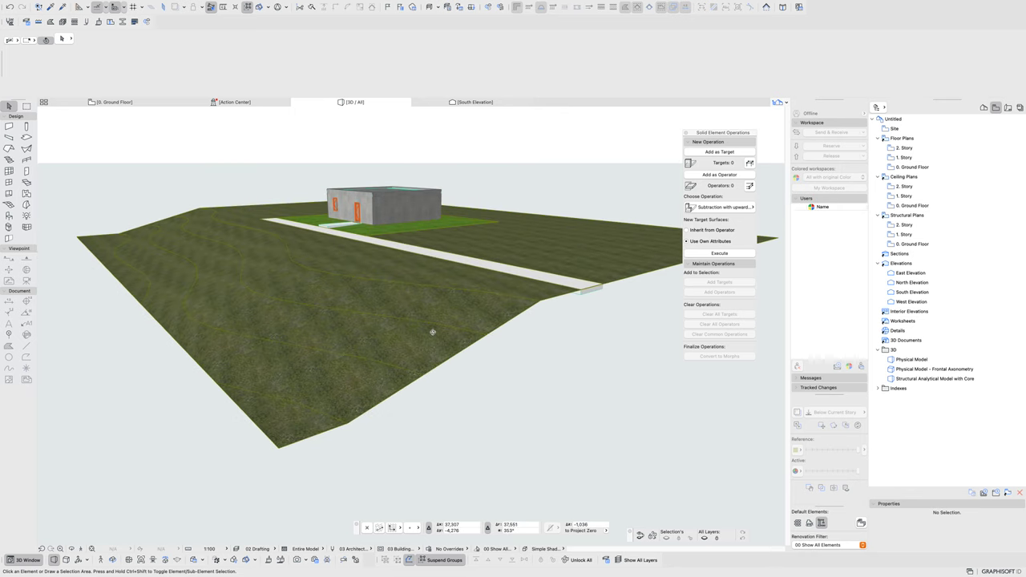
click(533, 315)
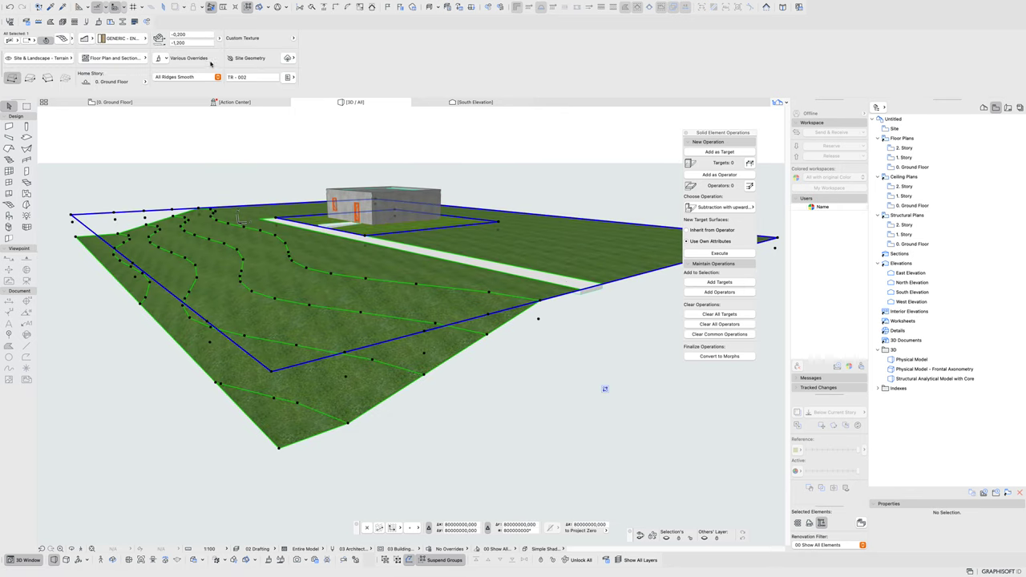
click(199, 43)
text(-10000)
key(Return)
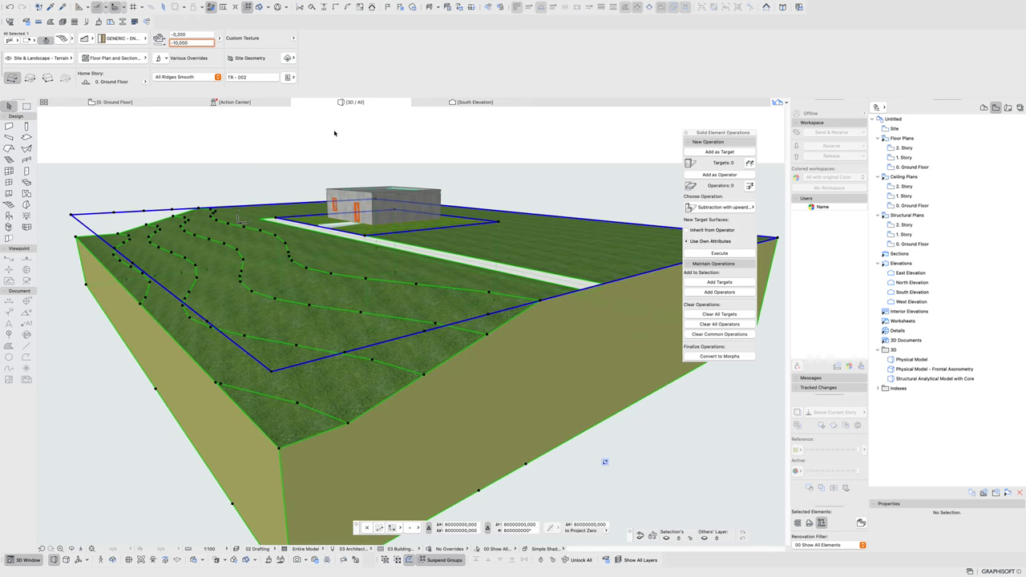
key(Escape)
scroll(561, 337, up, 5)
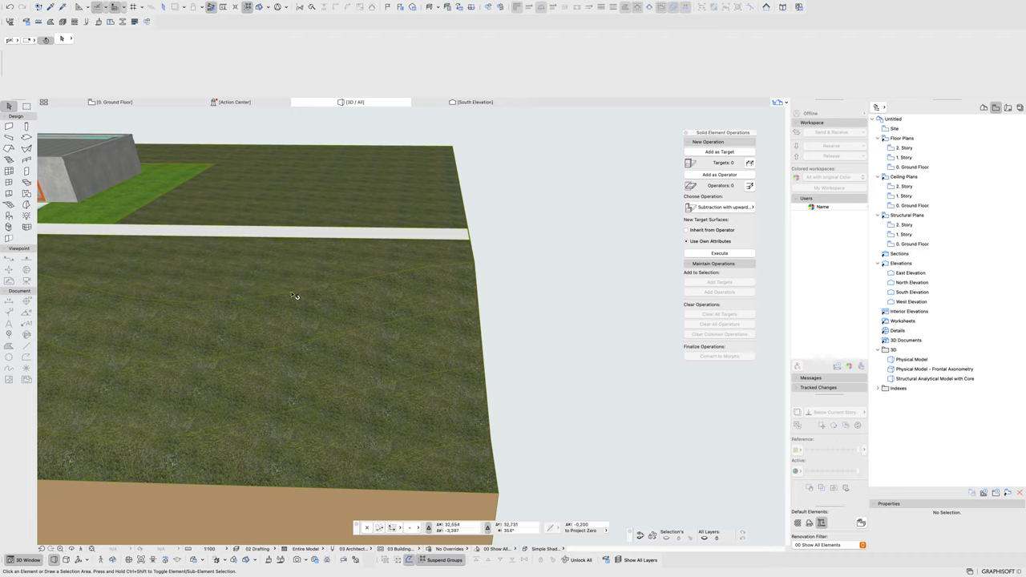
scroll(295, 297, down, 6)
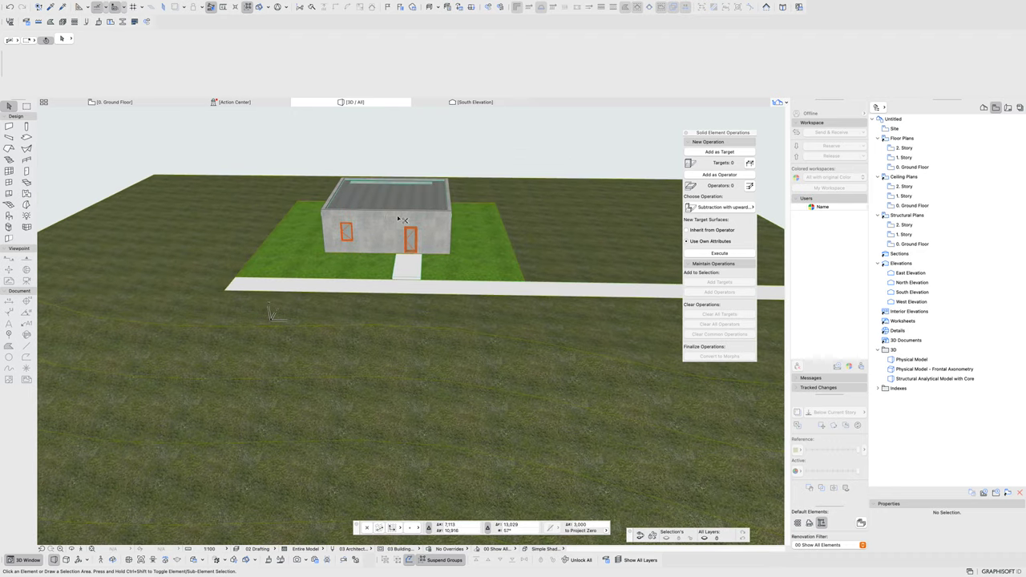
- Orbit and zoom into the cutaway, then inspect the kitchen unit, canopy bed and floor slab
shift+middle_drag(400, 215, 565, 272)
scroll(329, 291, up, 8)
click(580, 287)
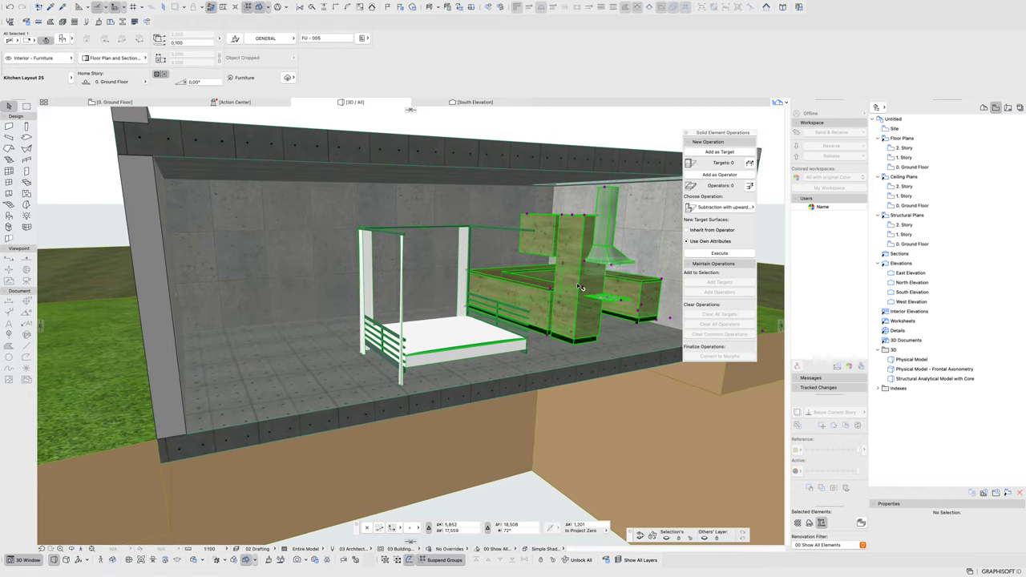
click(397, 344)
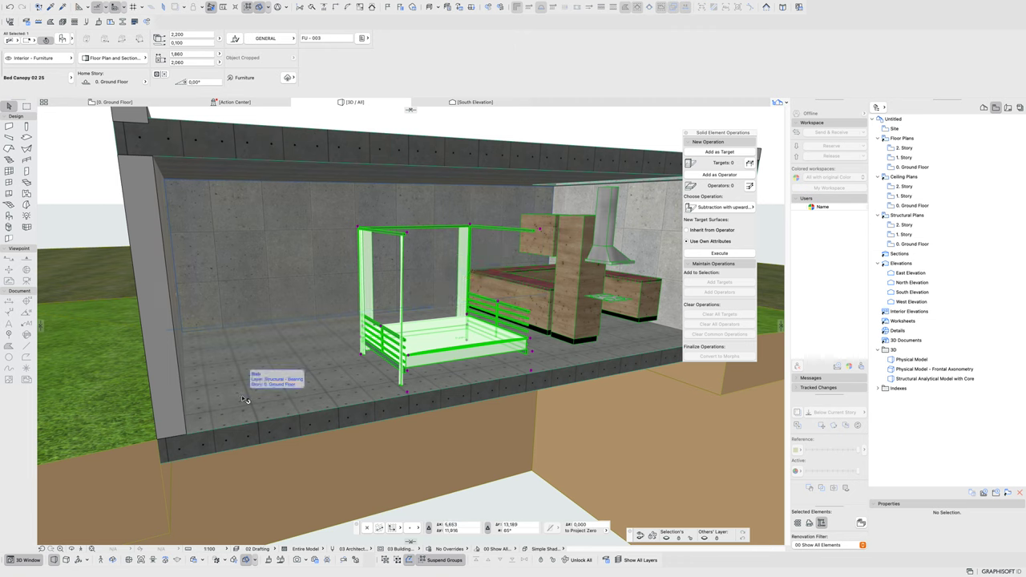
click(311, 355)
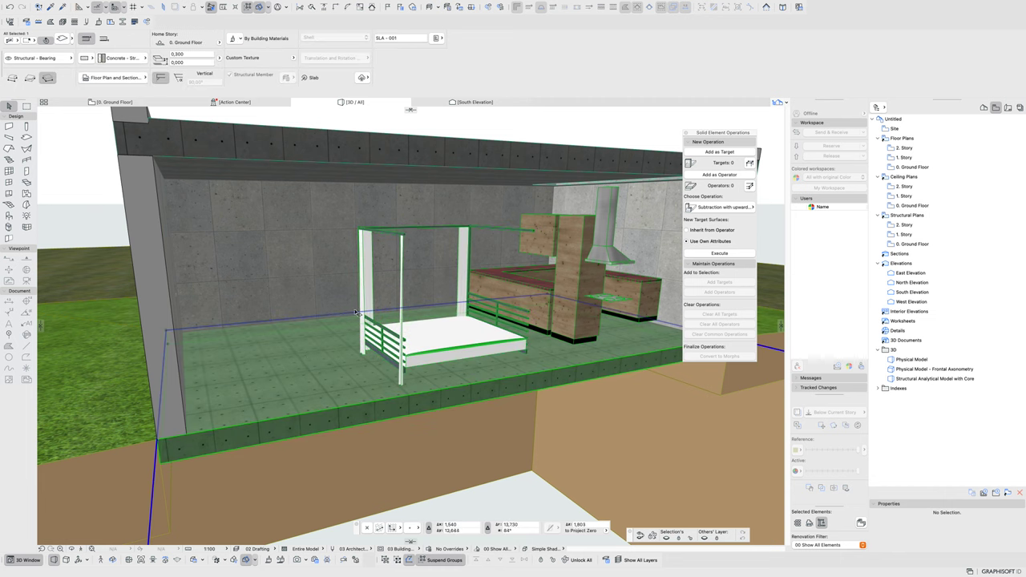
key(Escape)
click(269, 370)
- Activate the Slab tool and look through the available layers in the Info Box
key(Escape)
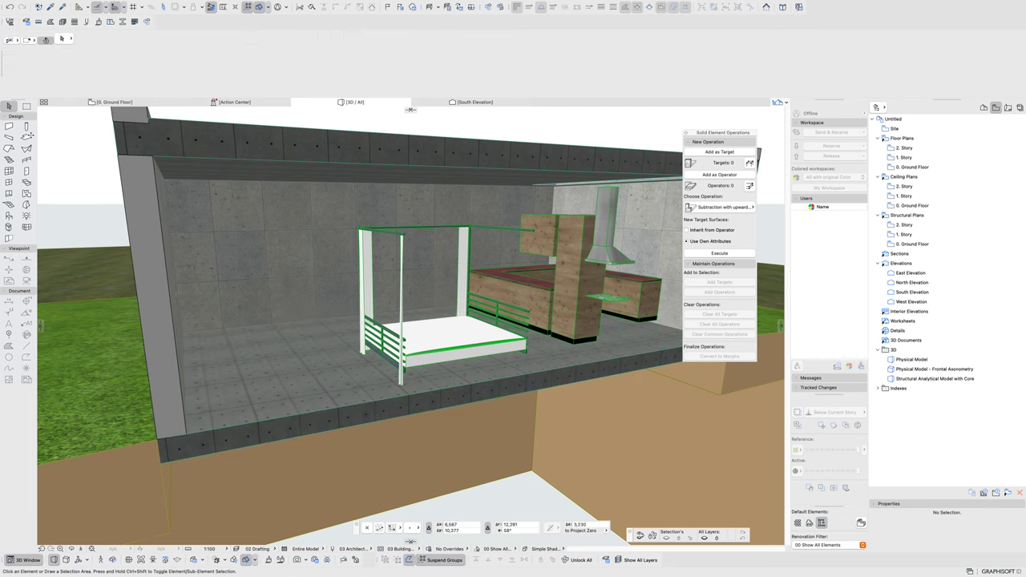
key(s)
click(44, 61)
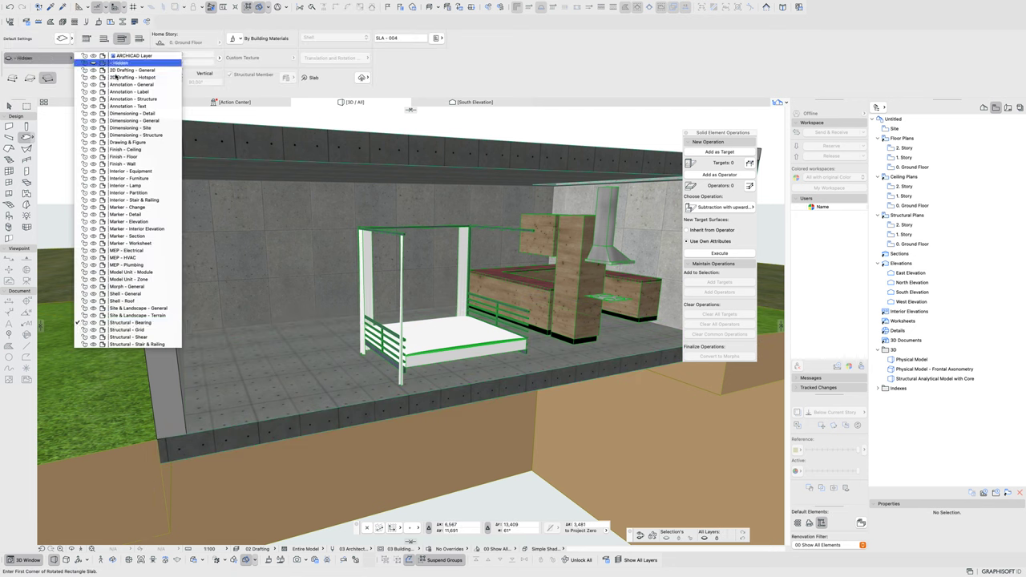
click(122, 128)
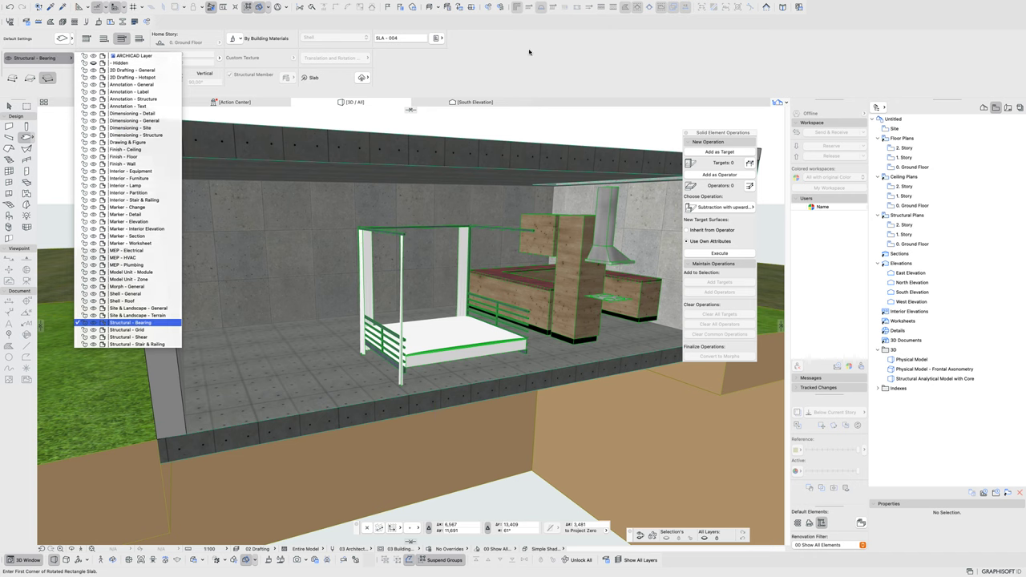
click(516, 131)
- Create a new layer named 'finishing slab layer' in Layer Settings
key(super+l)
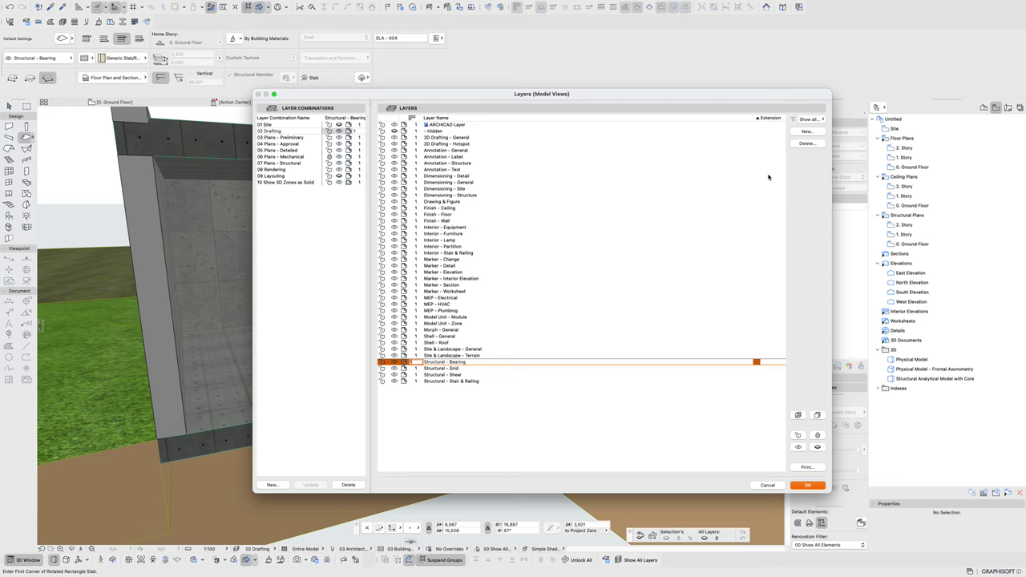
click(806, 131)
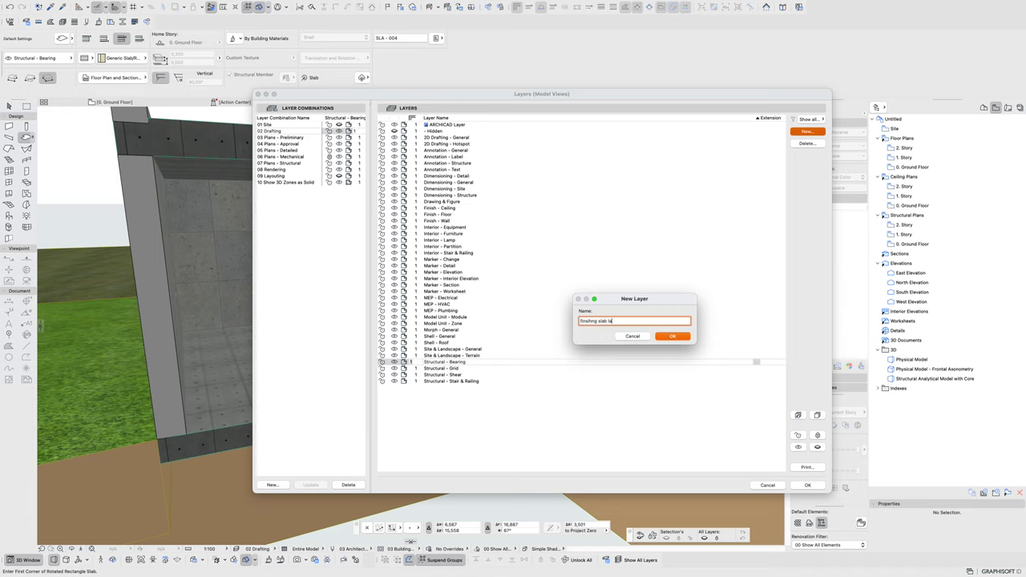
key(Return)
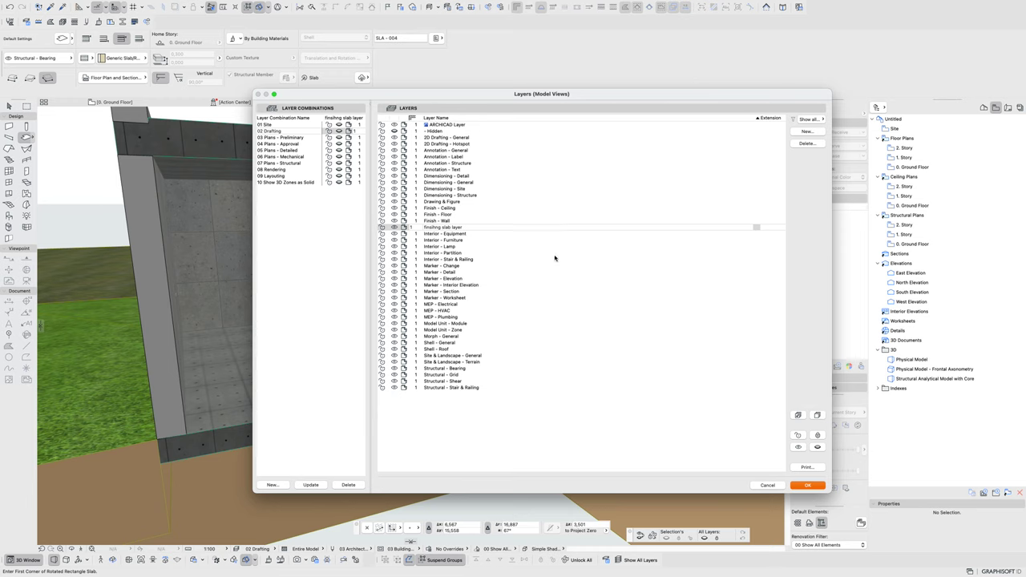
click(799, 484)
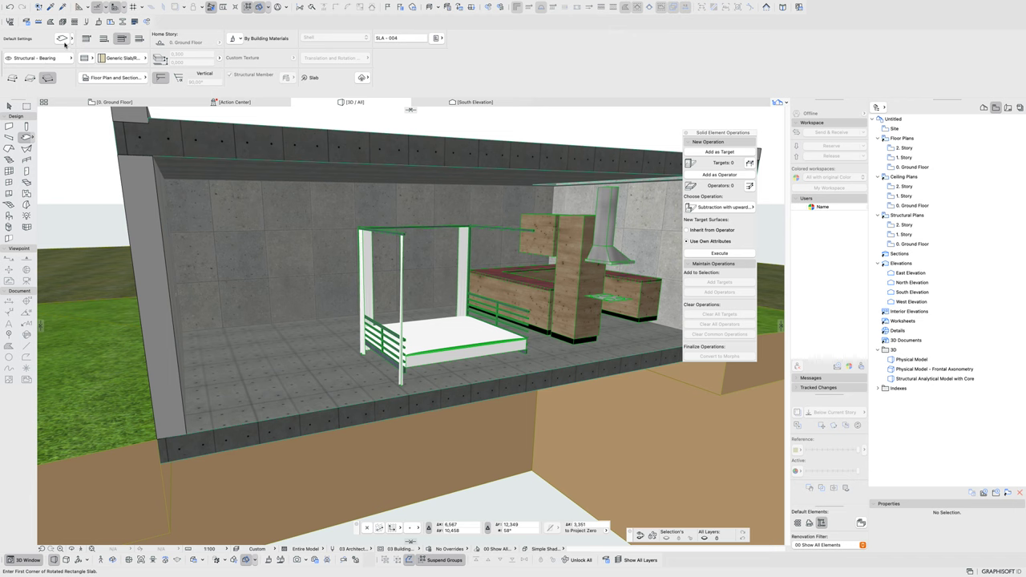
- Rename the new layer to '00_finishing slab layer' in Layer Settings
click(62, 63)
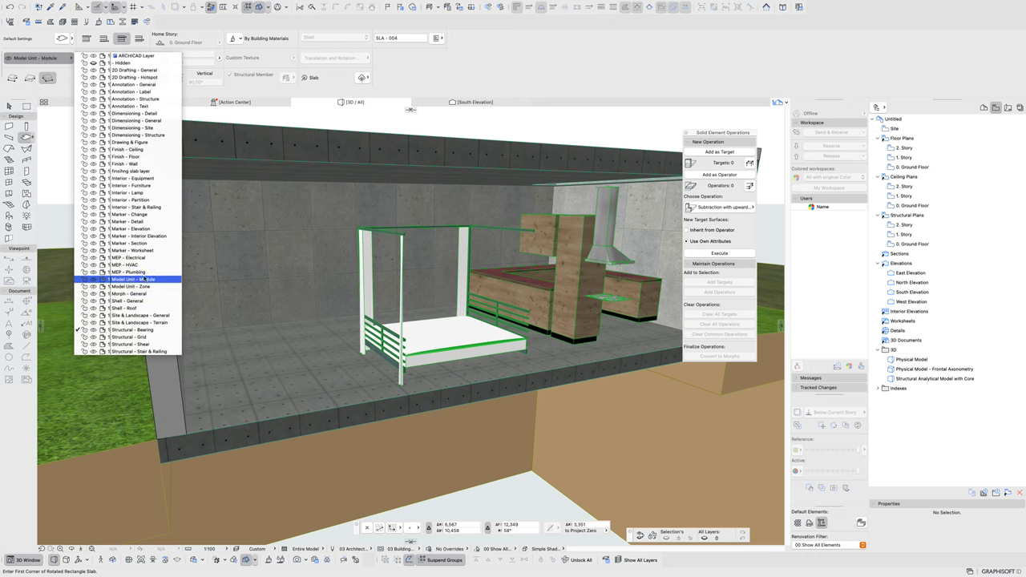
click(274, 128)
key(super+l)
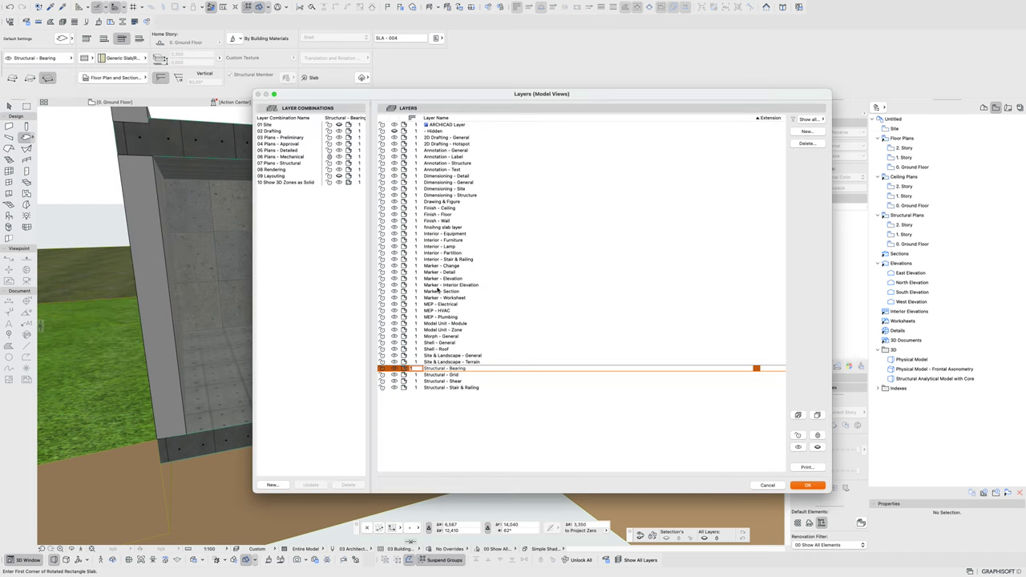
click(441, 228)
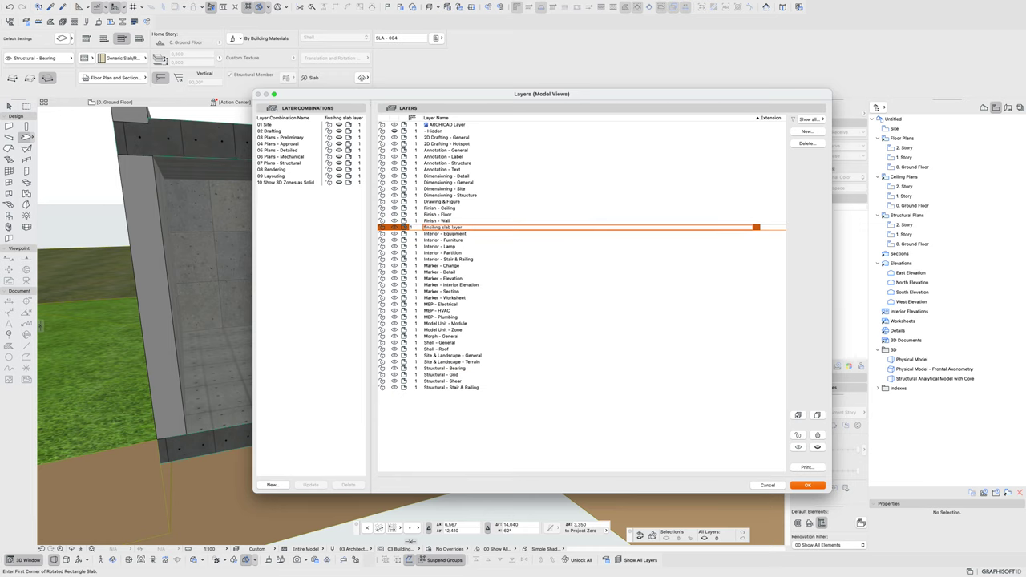
key(Return)
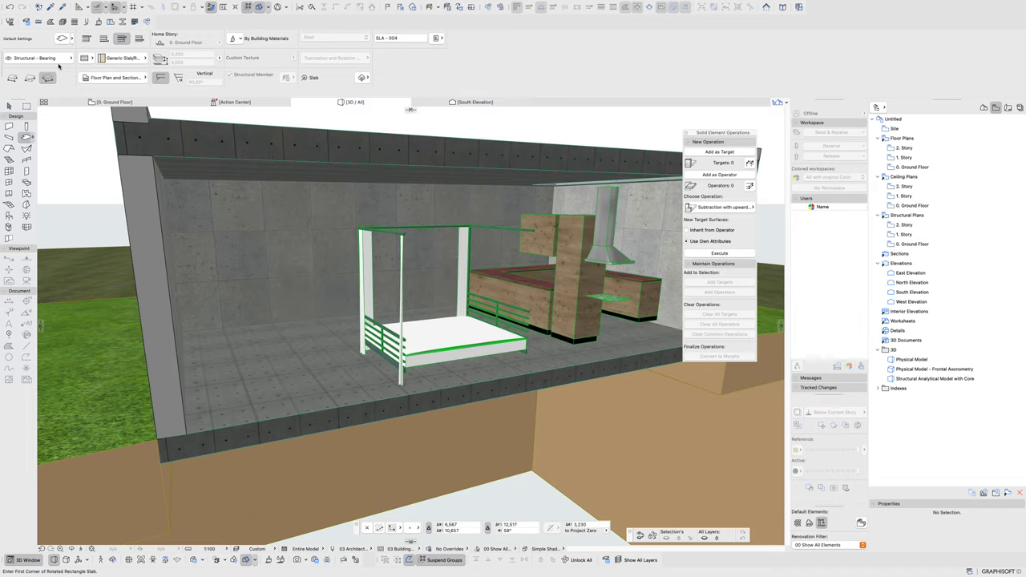
click(58, 60)
- Draw a rotated rectangular slab around the bed on the 00_finishing slab layer
click(112, 66)
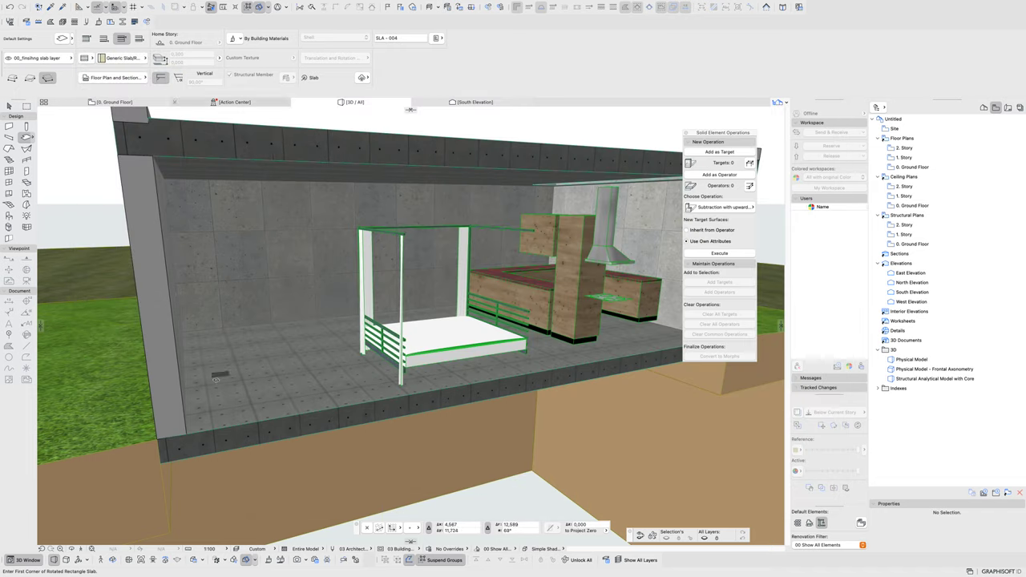
click(183, 329)
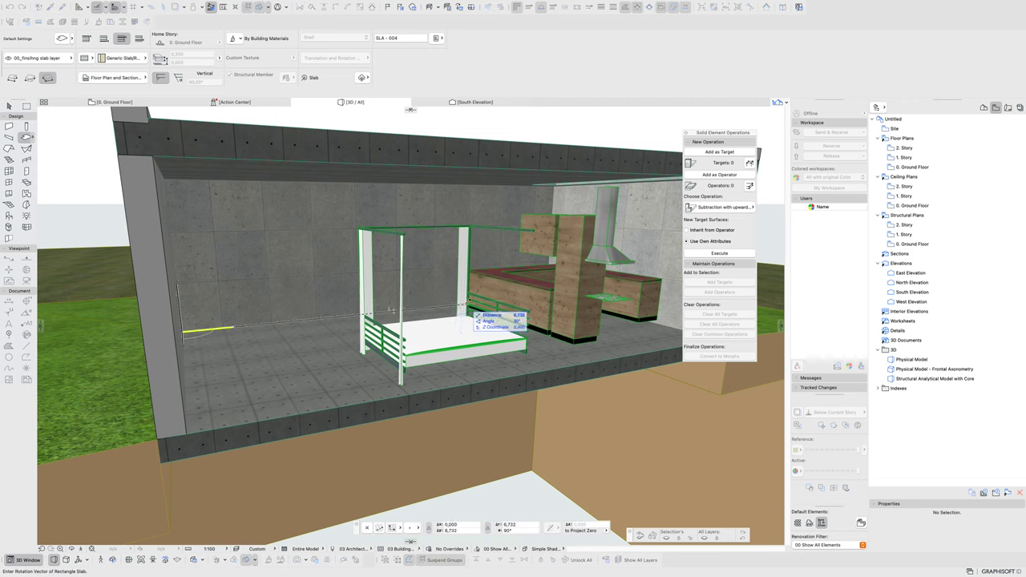
click(443, 305)
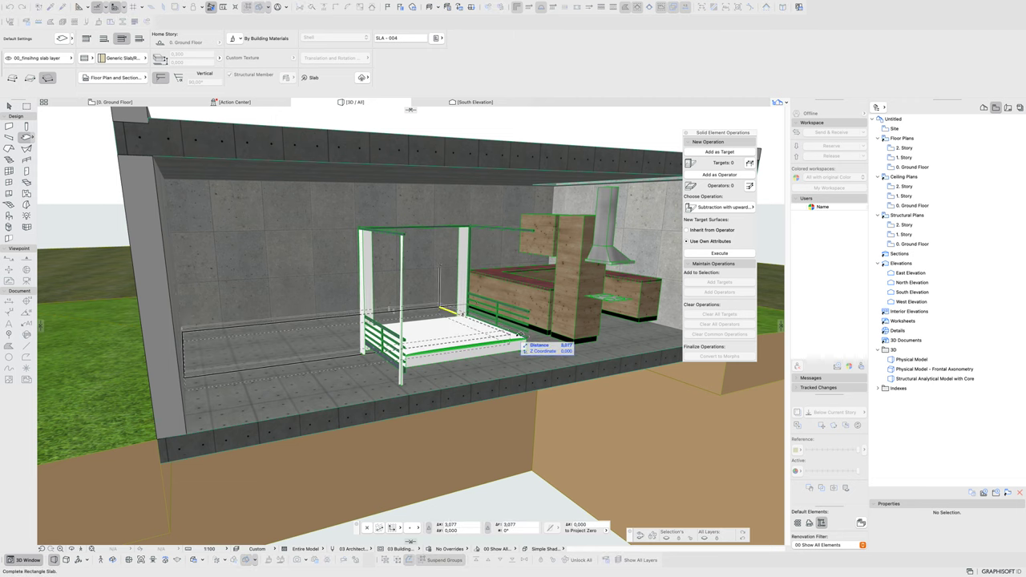
click(570, 367)
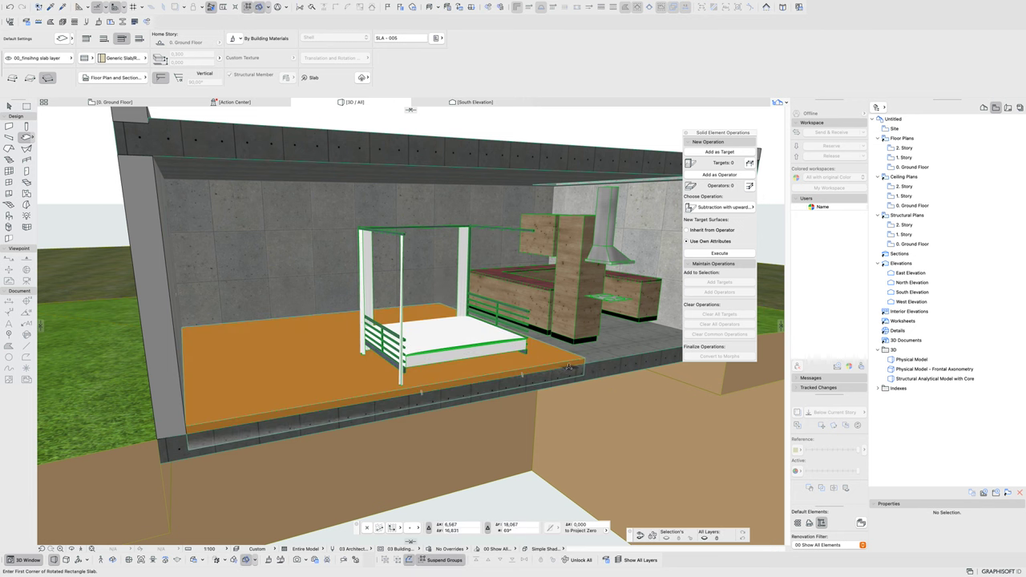
shift+middle_drag(571, 367, 321, 367)
- Give the new slab Concrete - Structural material and a 0,050 thickness
click(314, 368)
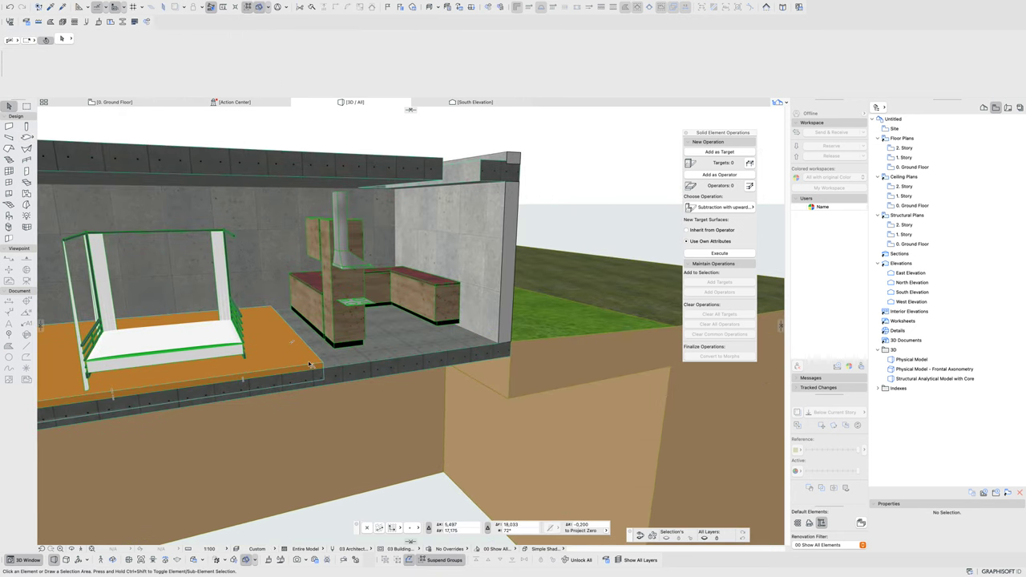
click(86, 60)
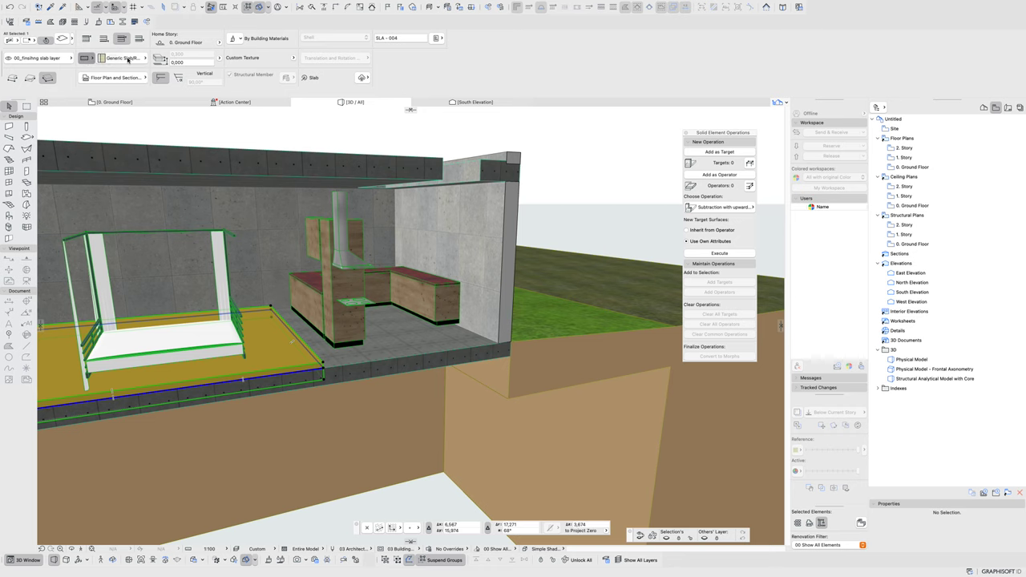
click(192, 56)
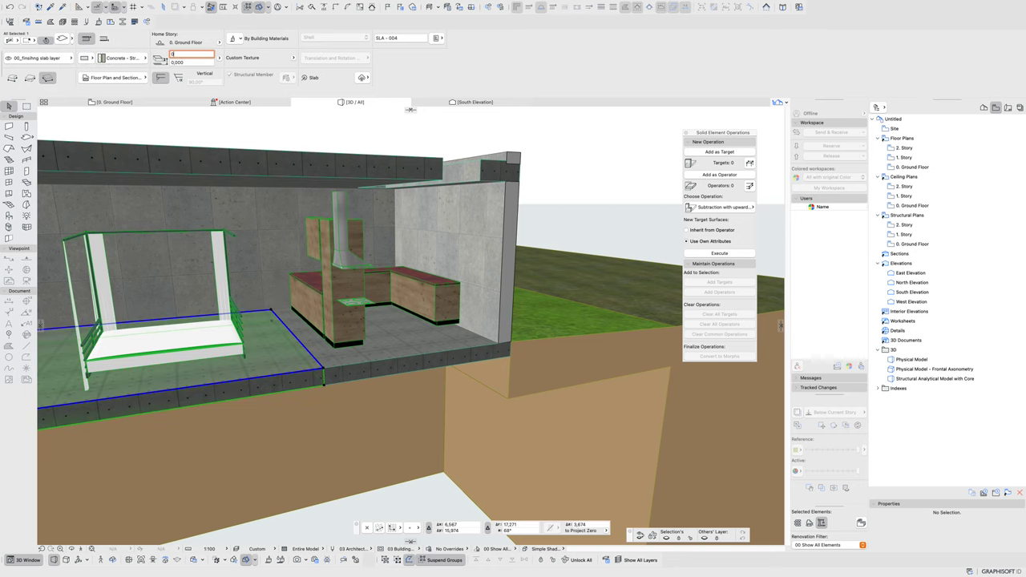
text(0,050)
key(Return)
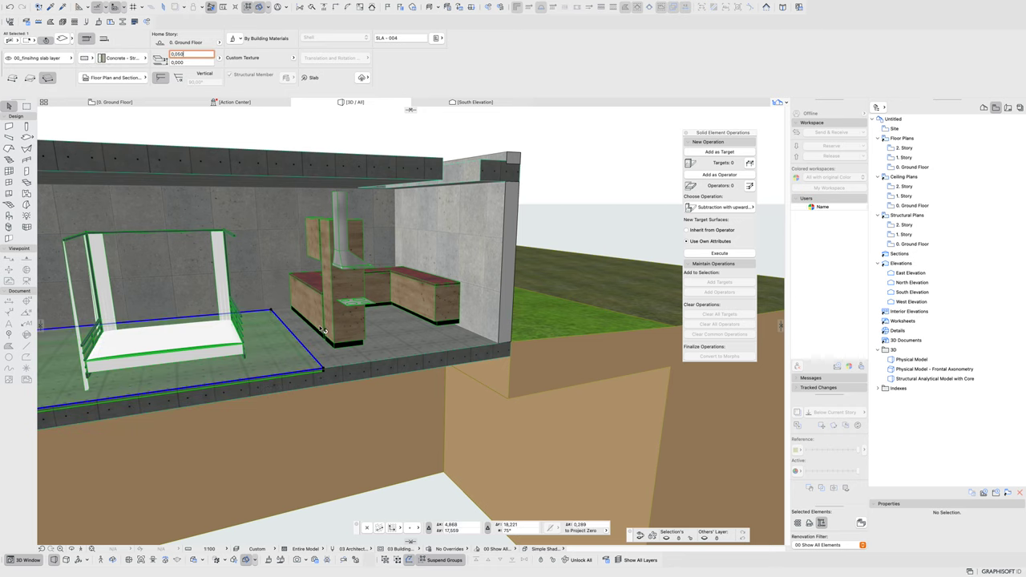
shift+middle_drag(323, 329, 464, 451)
scroll(414, 323, up, 5)
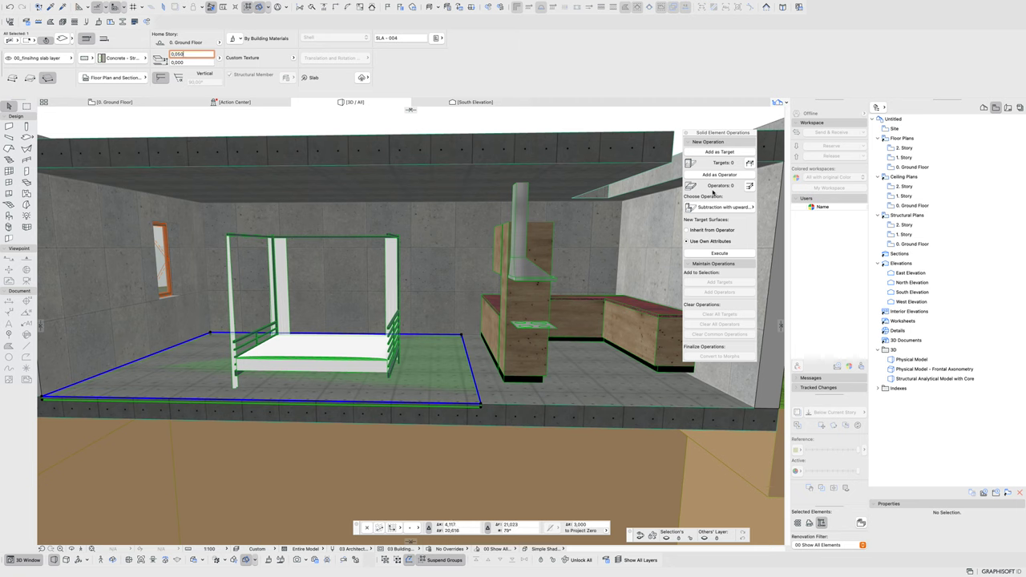
click(719, 175)
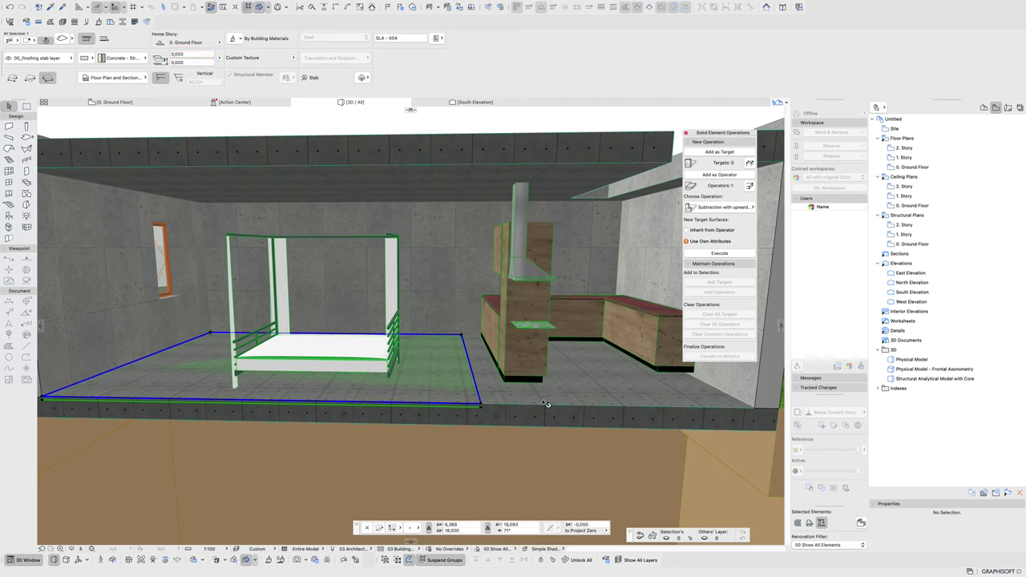
click(712, 151)
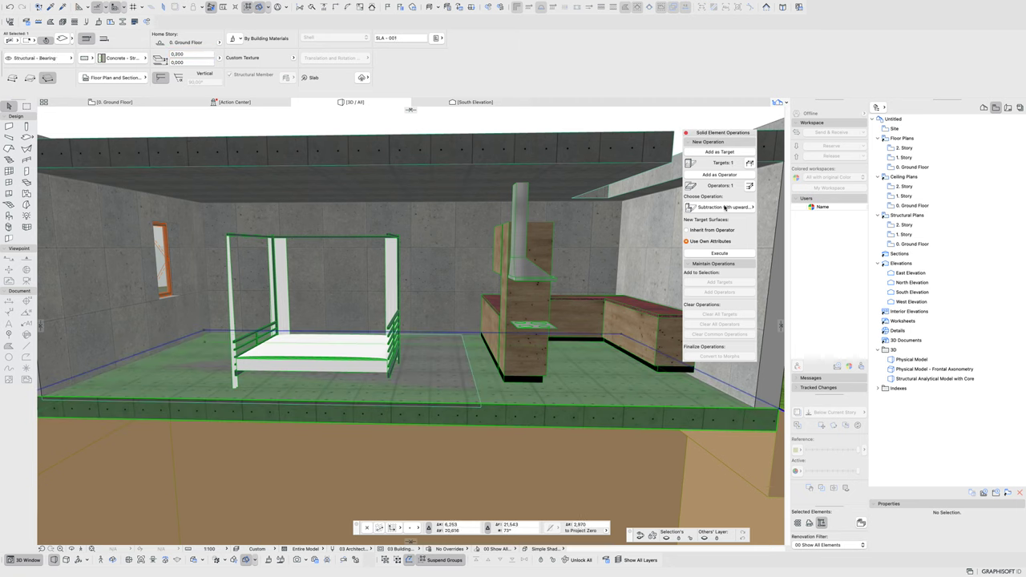
click(719, 206)
click(802, 206)
click(700, 255)
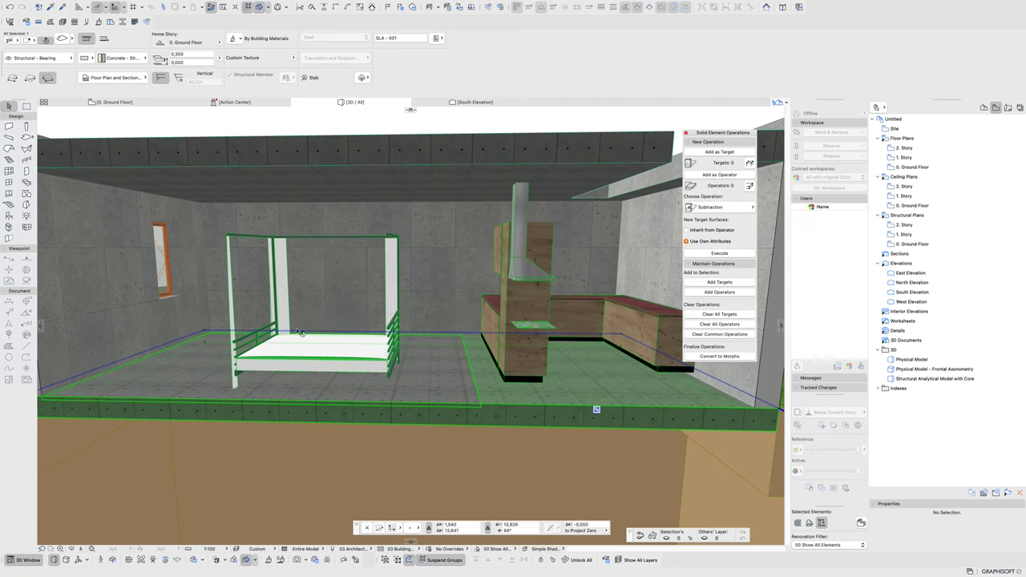
click(717, 254)
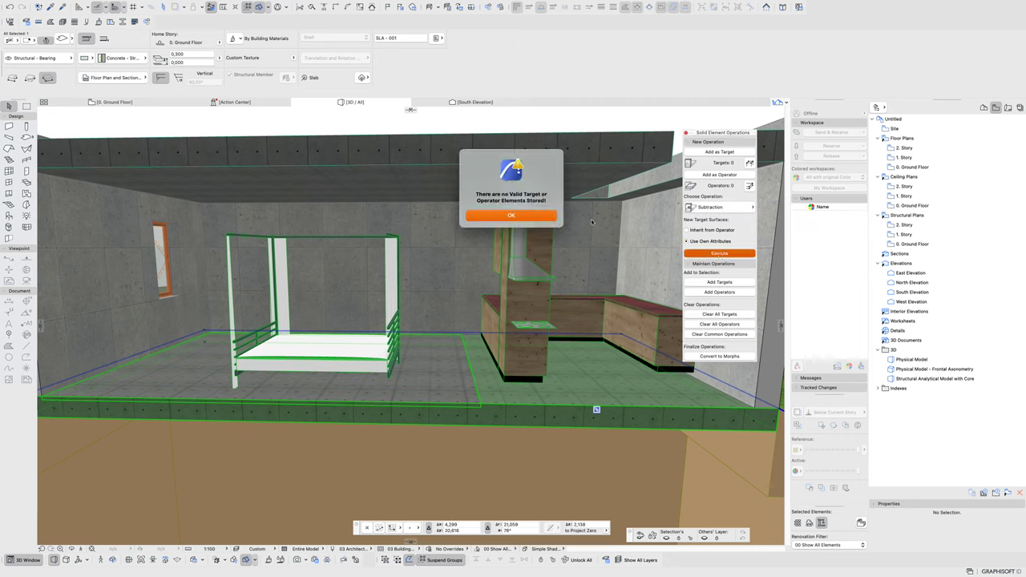
click(536, 216)
click(453, 362)
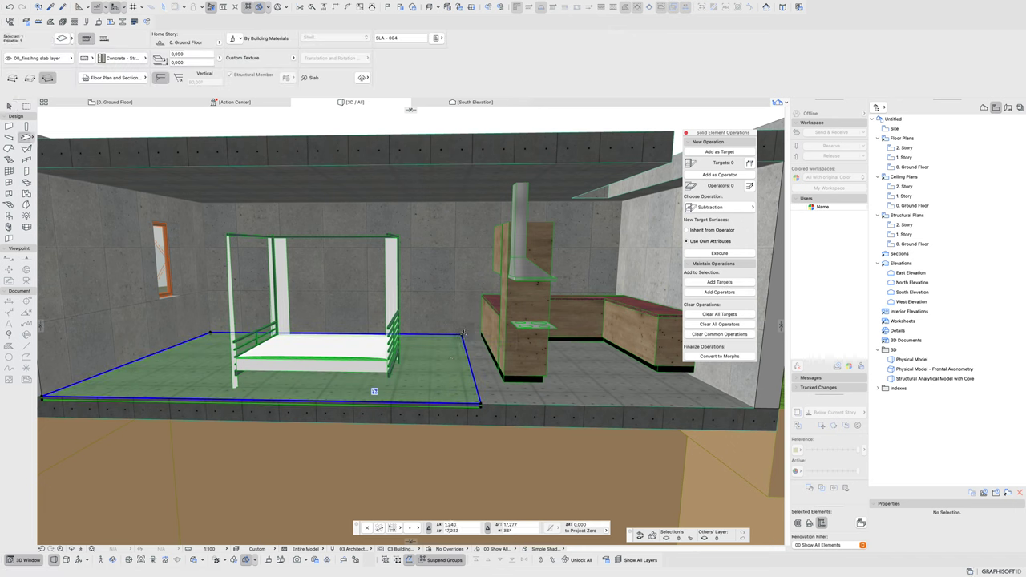
key(Escape)
- Draw a rotated rectangular finishing slab covering the kitchen floor
click(462, 333)
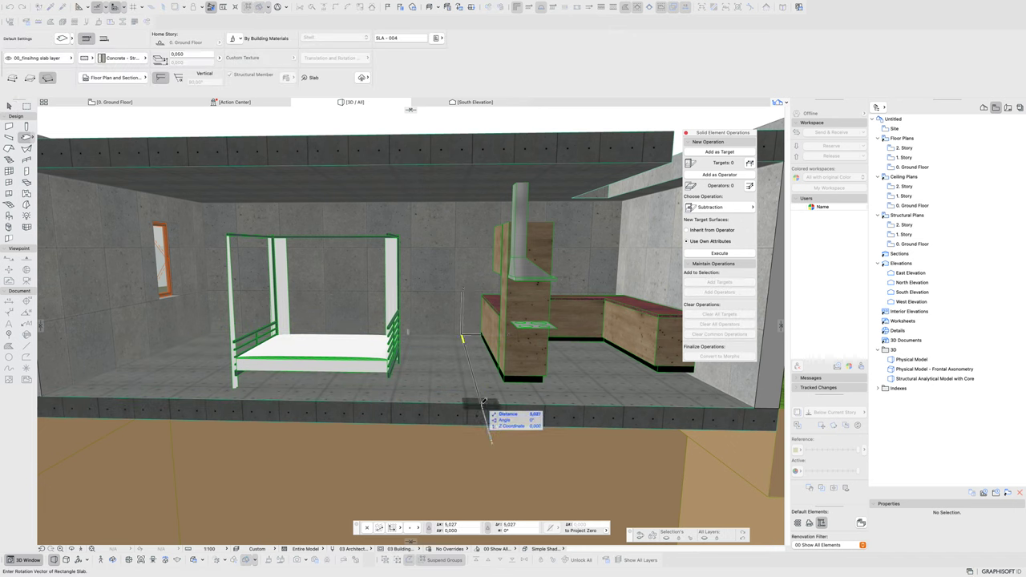
shift+middle_drag(652, 350, 453, 351)
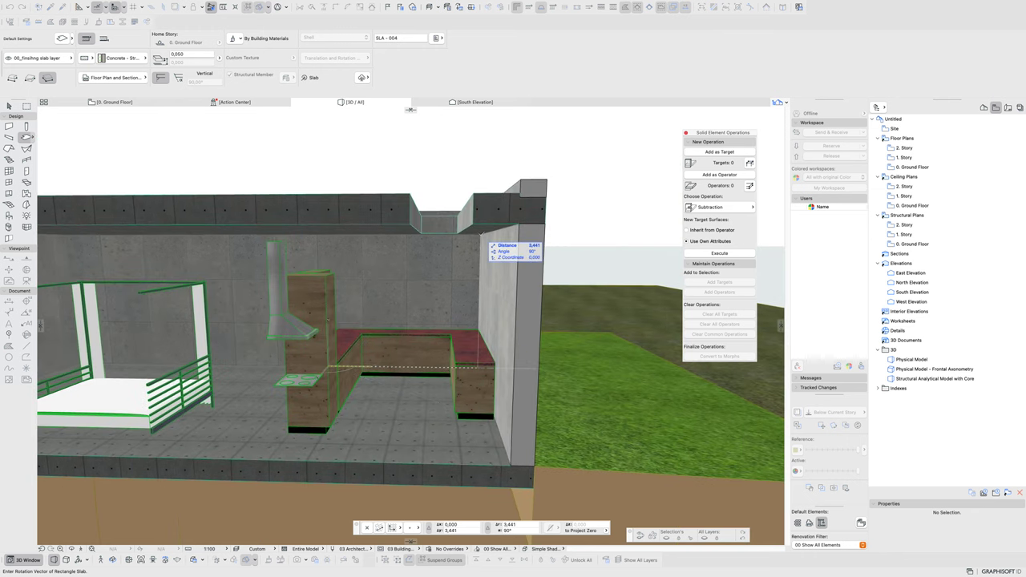
click(489, 335)
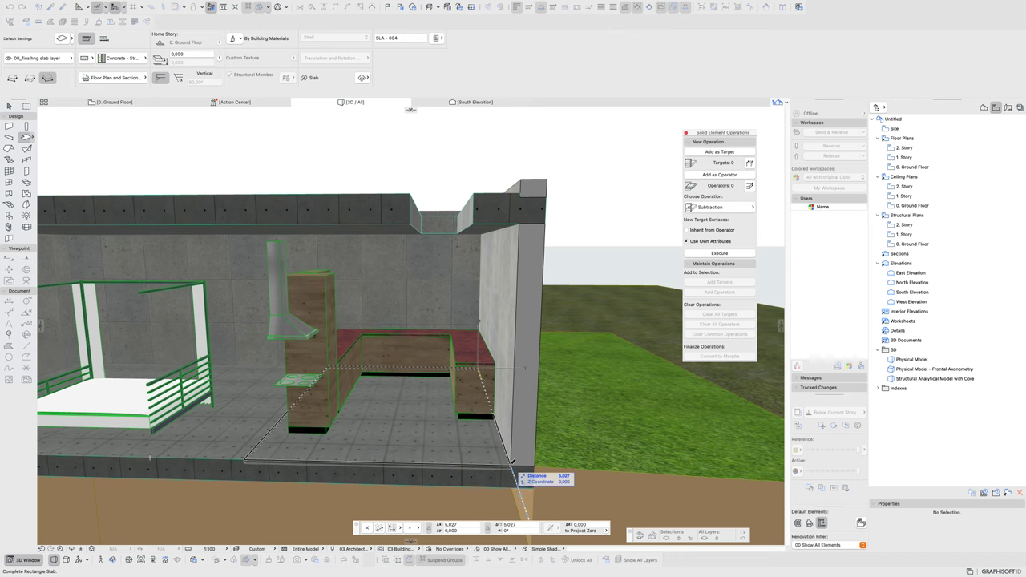
click(515, 474)
- Subtract the kitchen slab from the structural floor slab using it as operator
shift+click(330, 458)
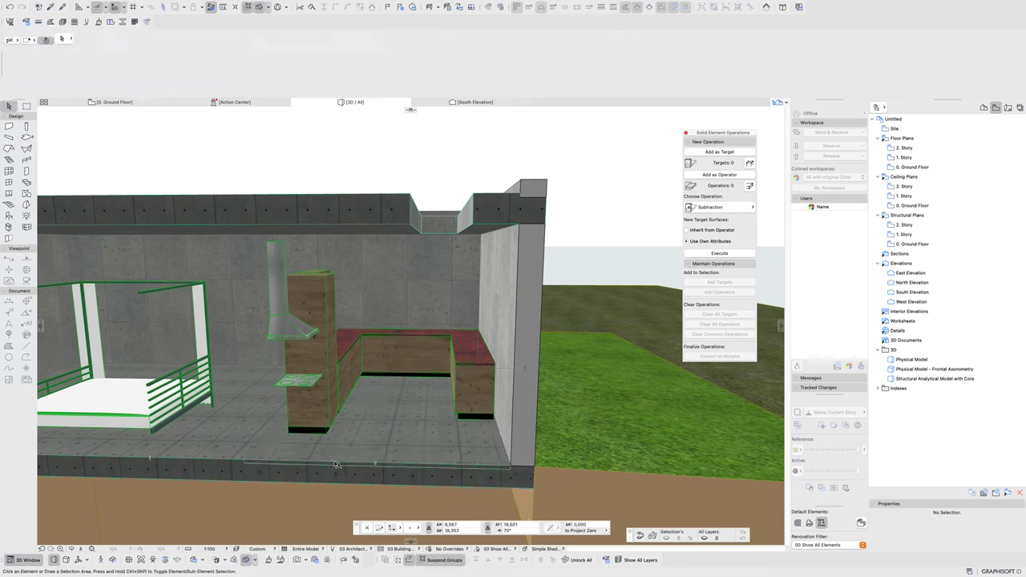
click(719, 175)
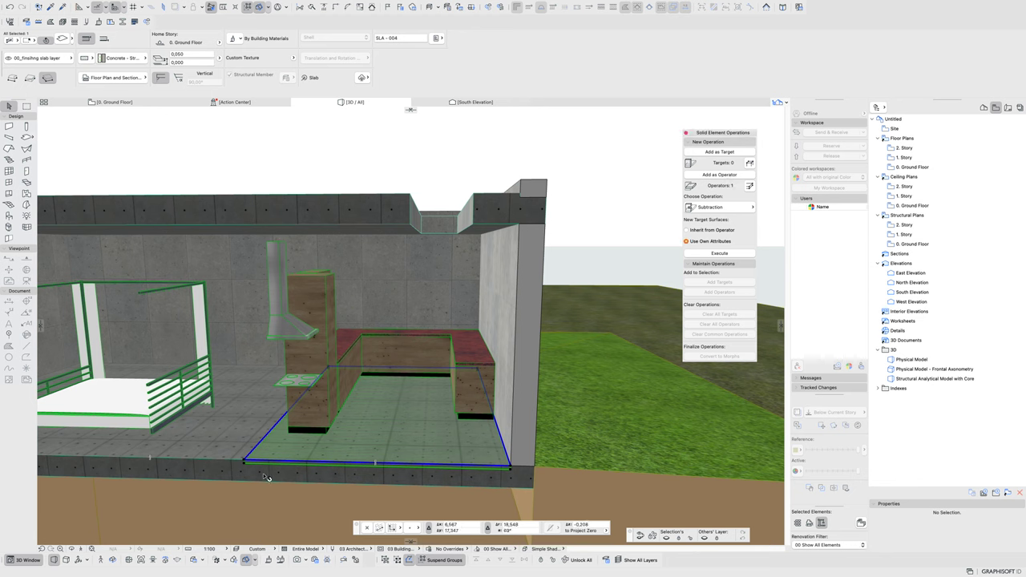
click(707, 152)
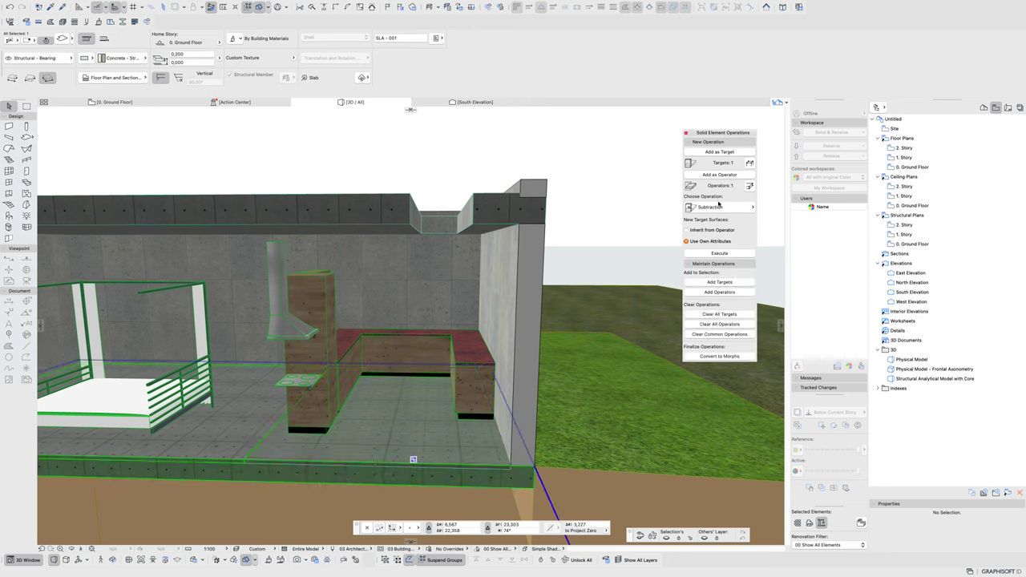
click(709, 253)
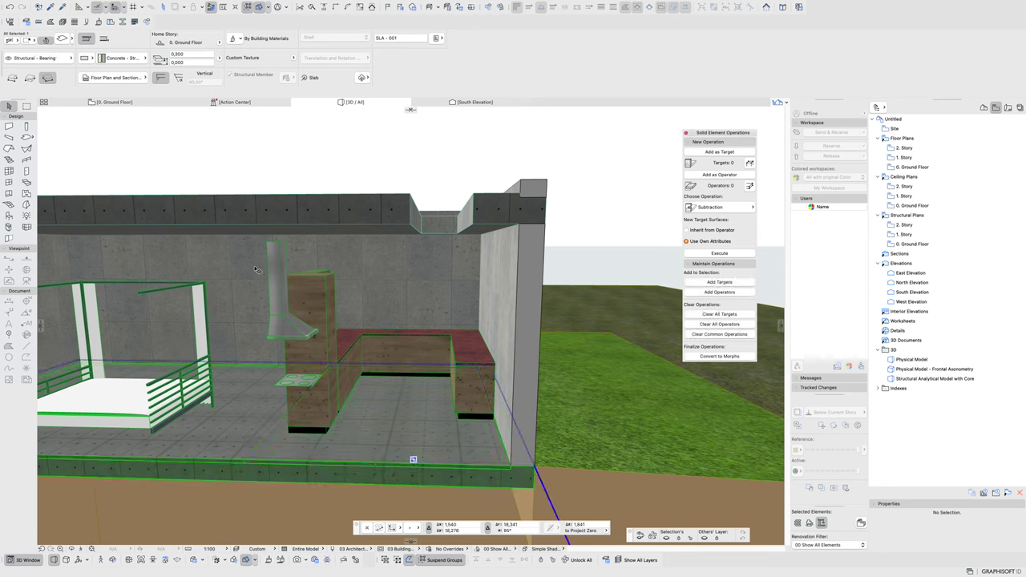
- Override the kitchen slab's top surface with Tiles - White Matte 15x15
click(381, 411)
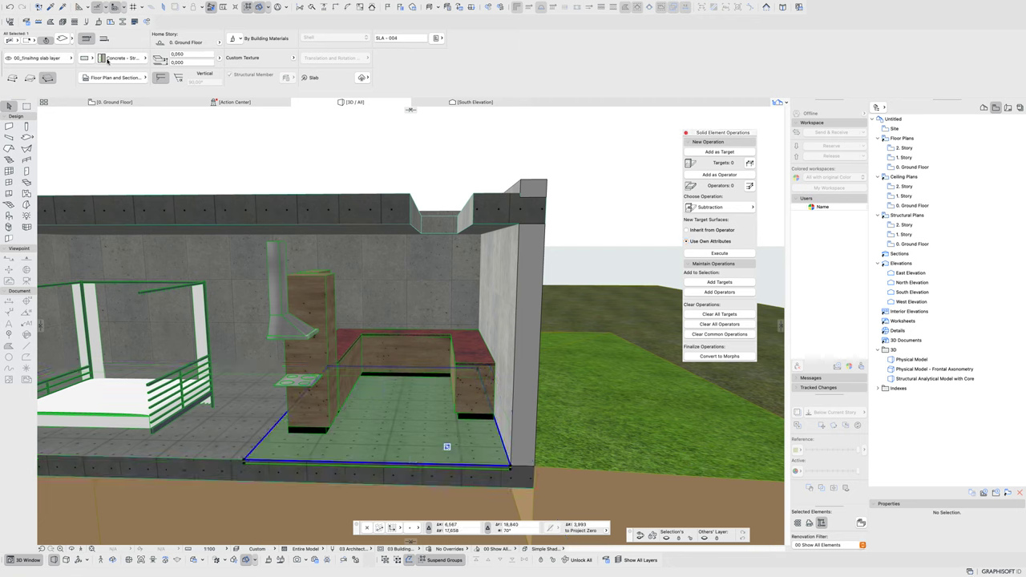
click(239, 38)
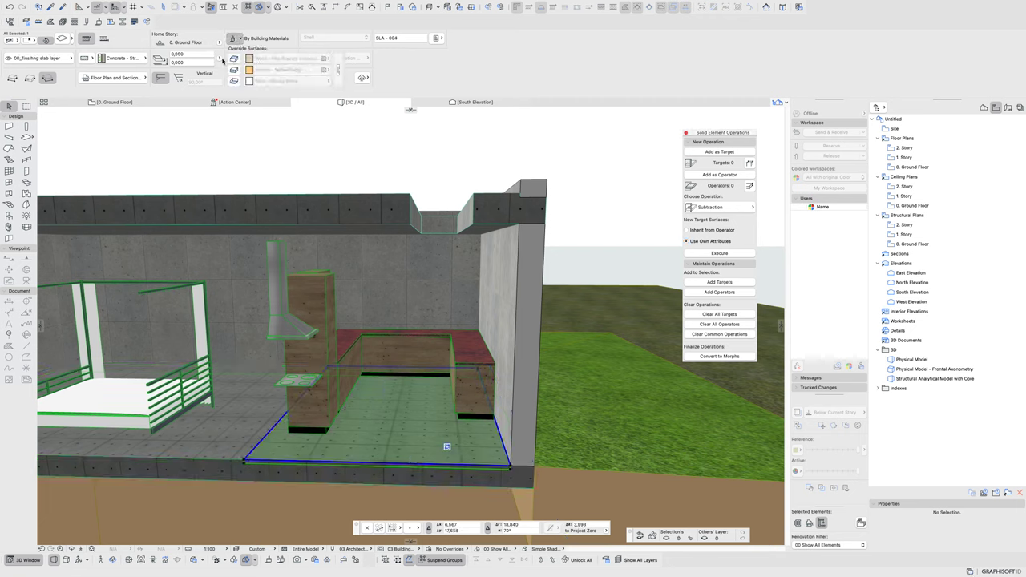
click(233, 59)
click(324, 58)
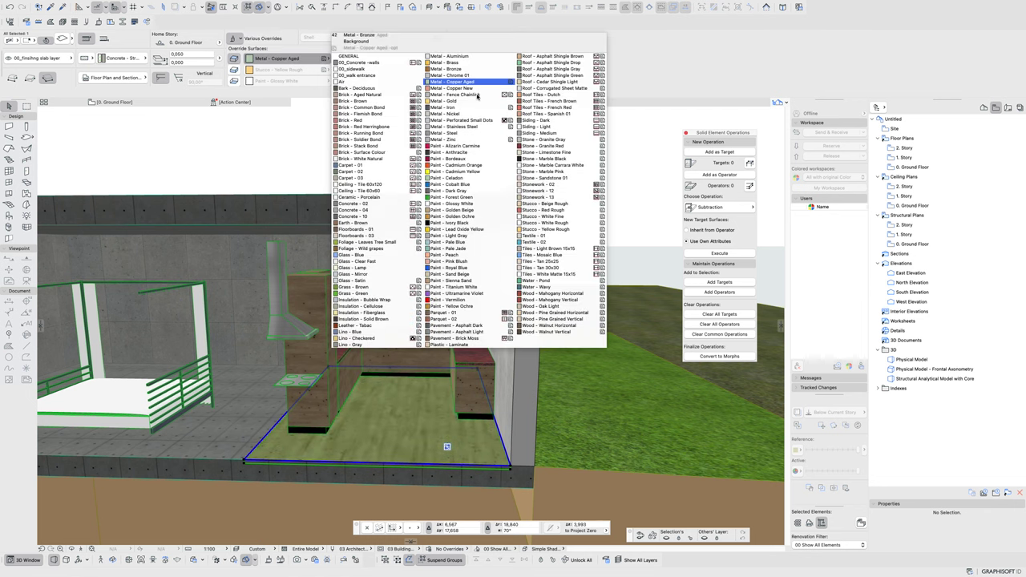
click(359, 185)
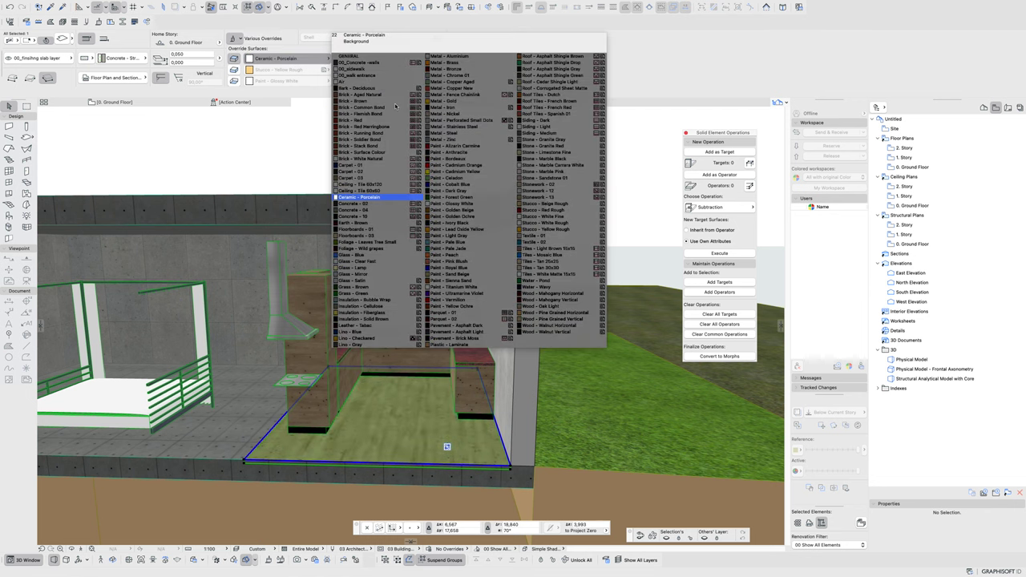
click(385, 197)
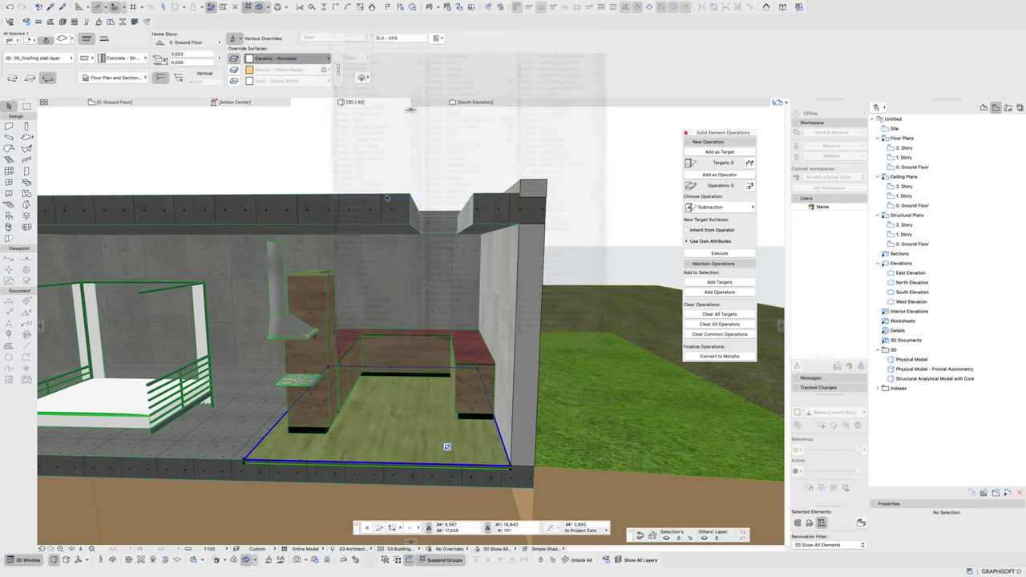
click(297, 59)
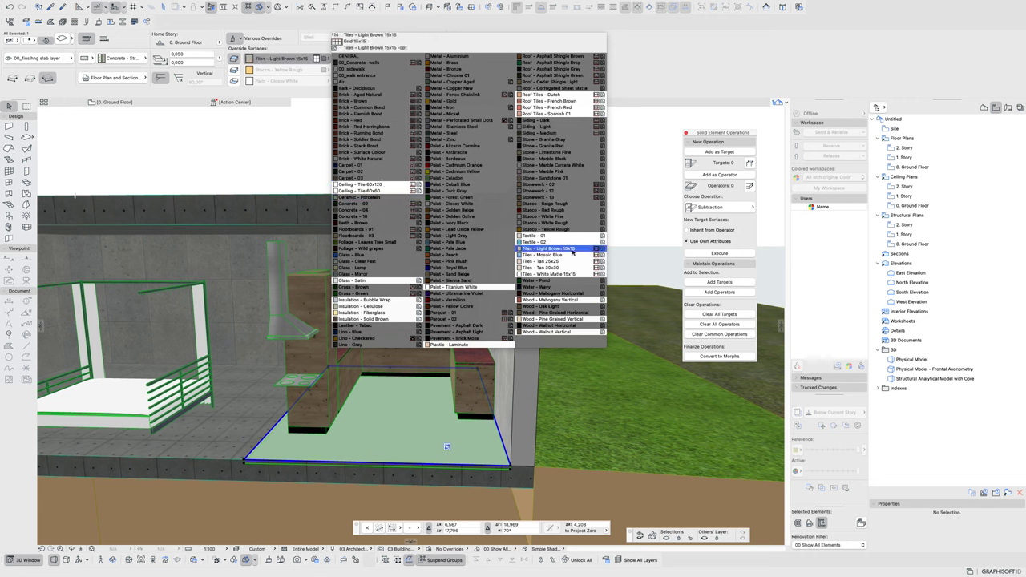
click(563, 274)
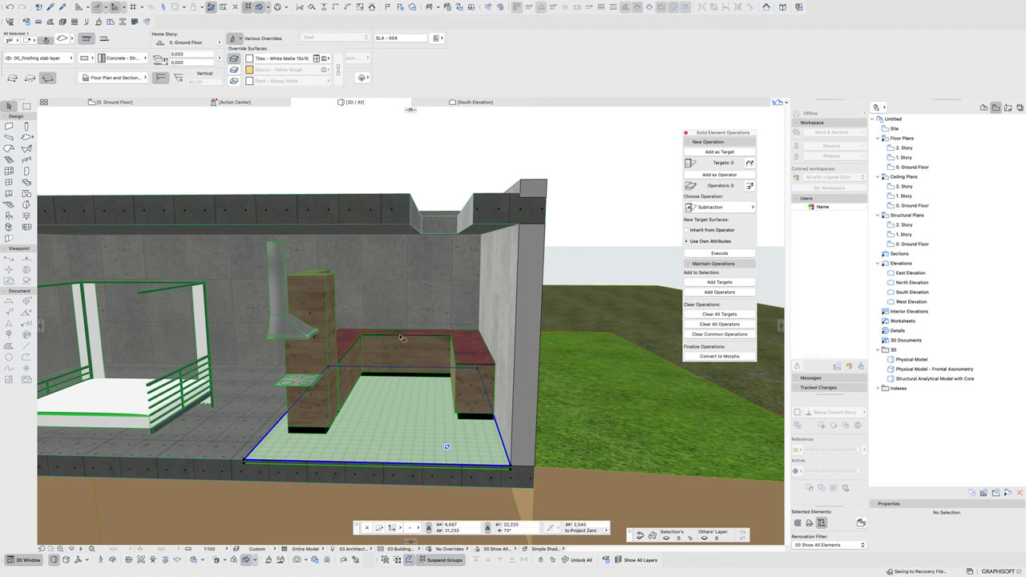
shift+middle_drag(365, 407, 404, 442)
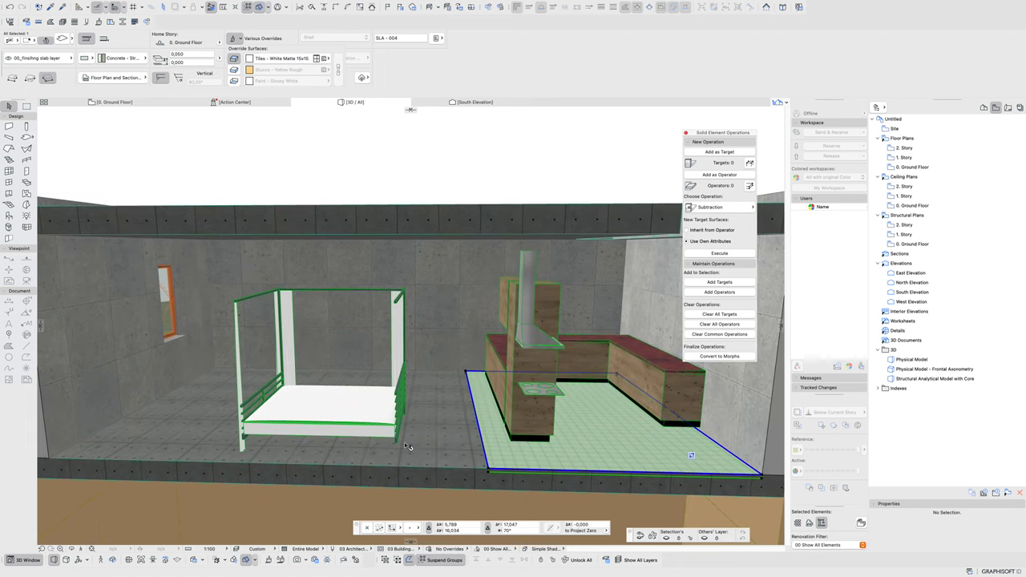
- Override the bedroom floor slab's top surface with Wood - Pine Grained Horizontal
click(444, 425)
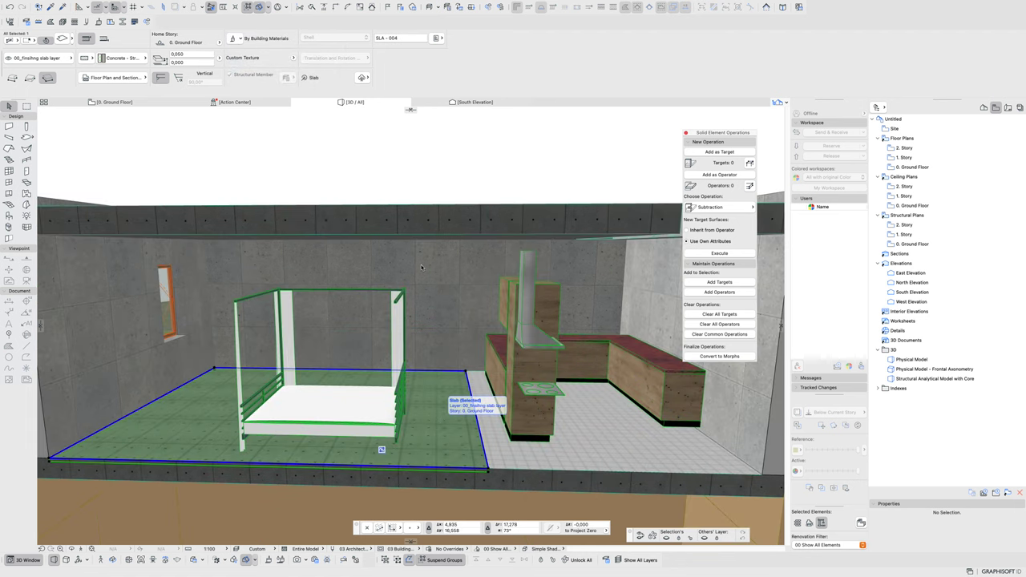
key(super+t)
click(552, 339)
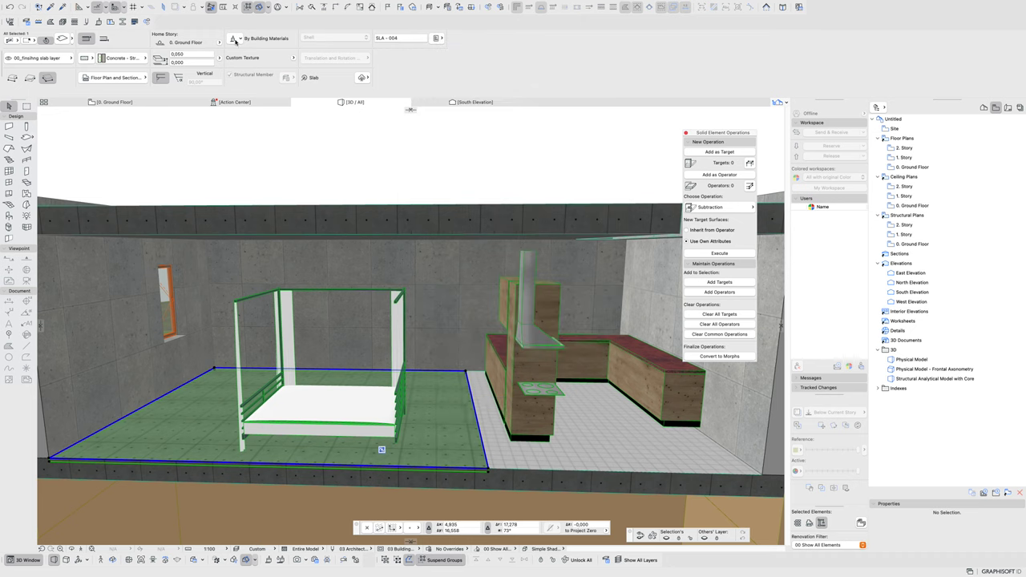
click(235, 40)
click(232, 58)
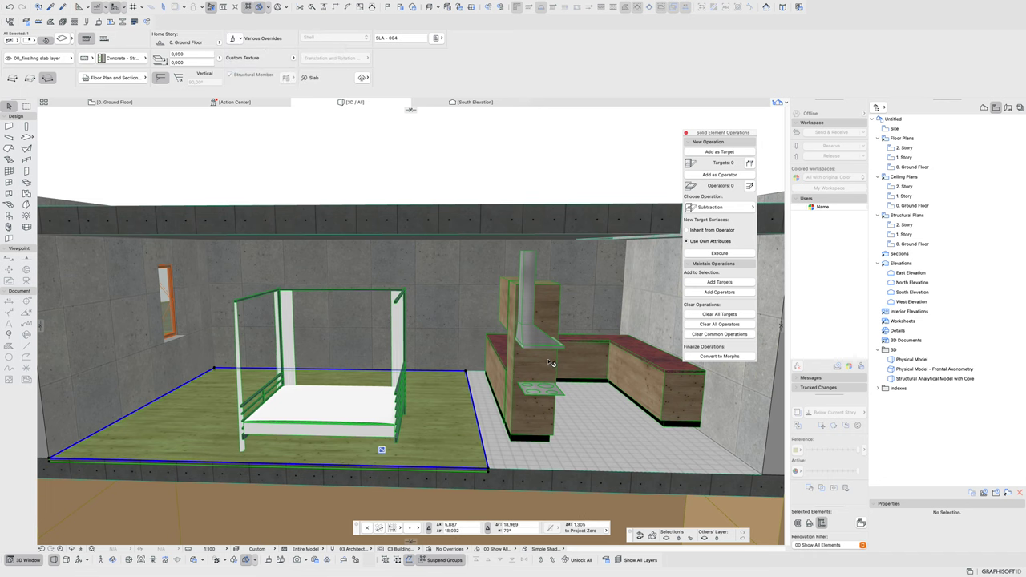
key(Escape)
- Override the ceiling slab's bottom surface with Metal - Gold
shift+middle_drag(323, 346, 320, 234)
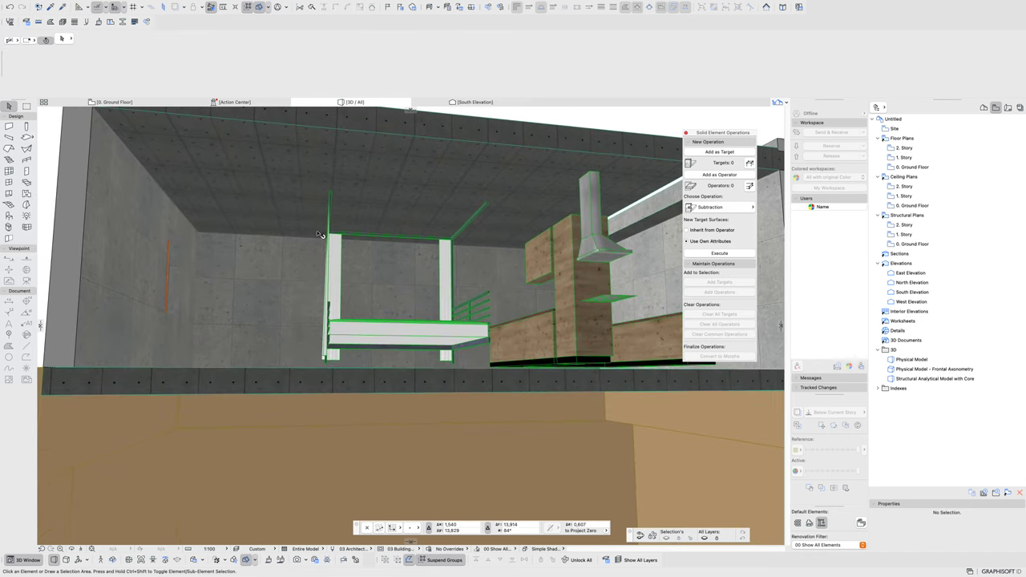
click(308, 164)
scroll(298, 171, down, 2)
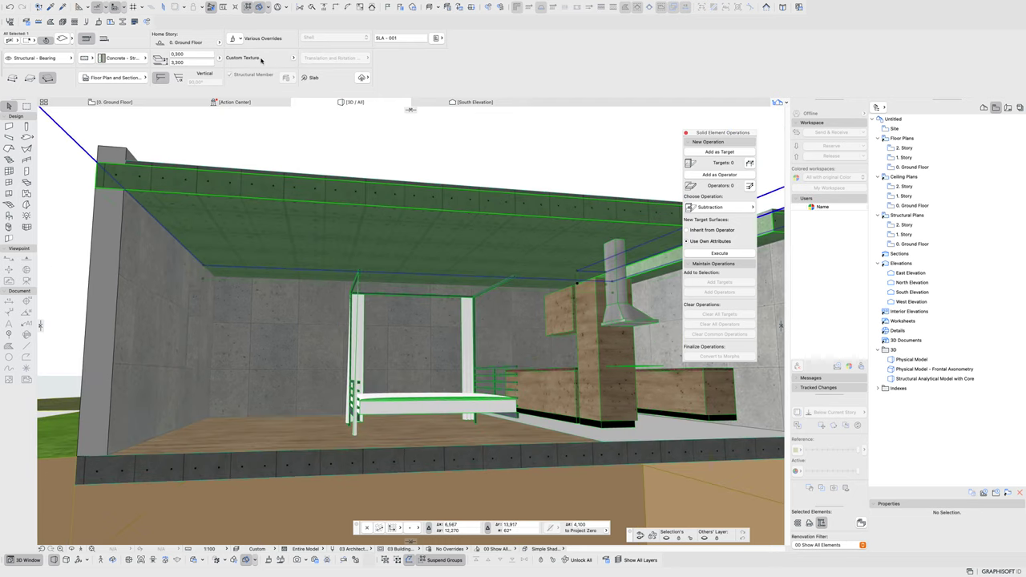
click(233, 38)
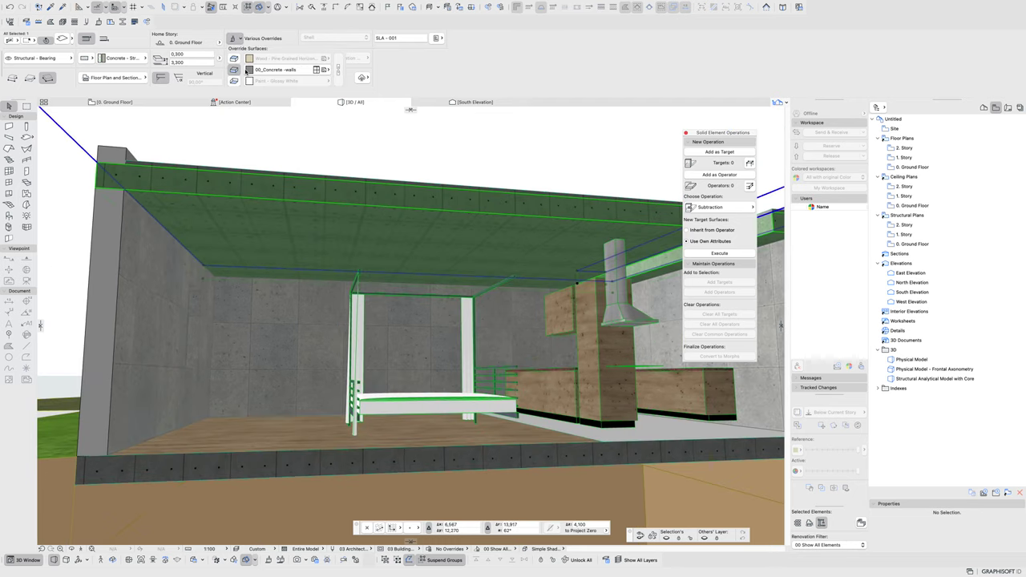
click(235, 82)
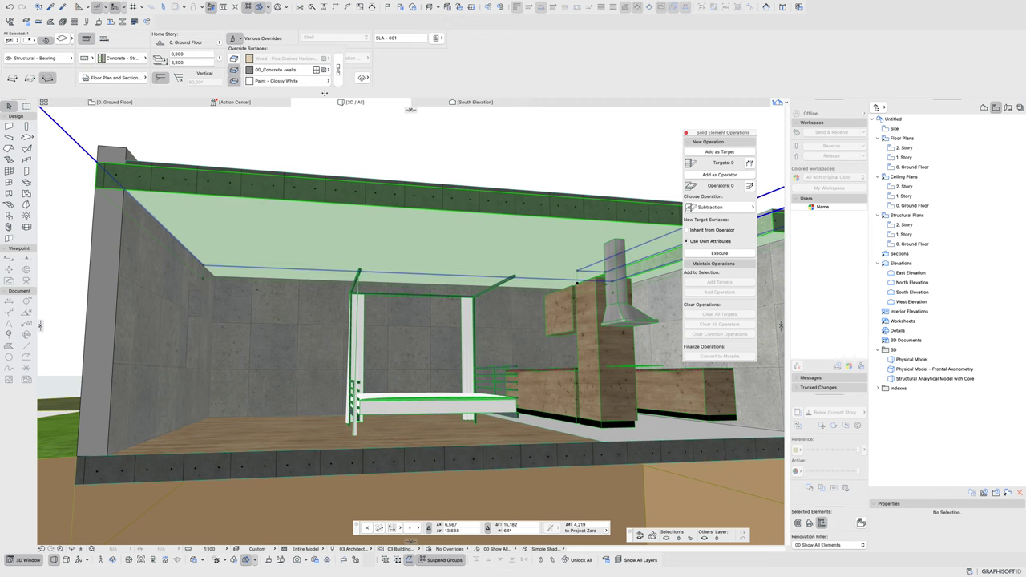
click(326, 80)
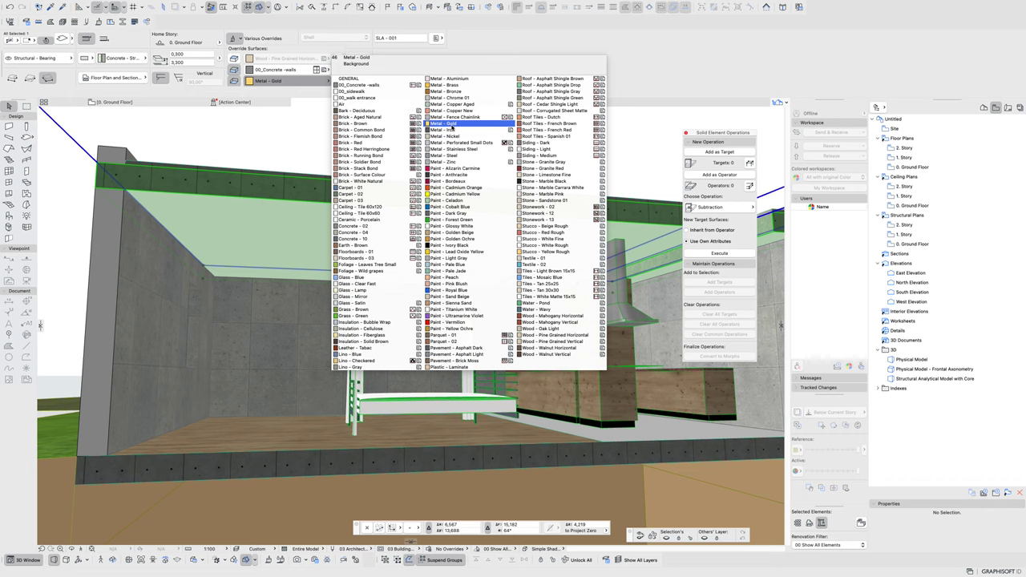
click(451, 125)
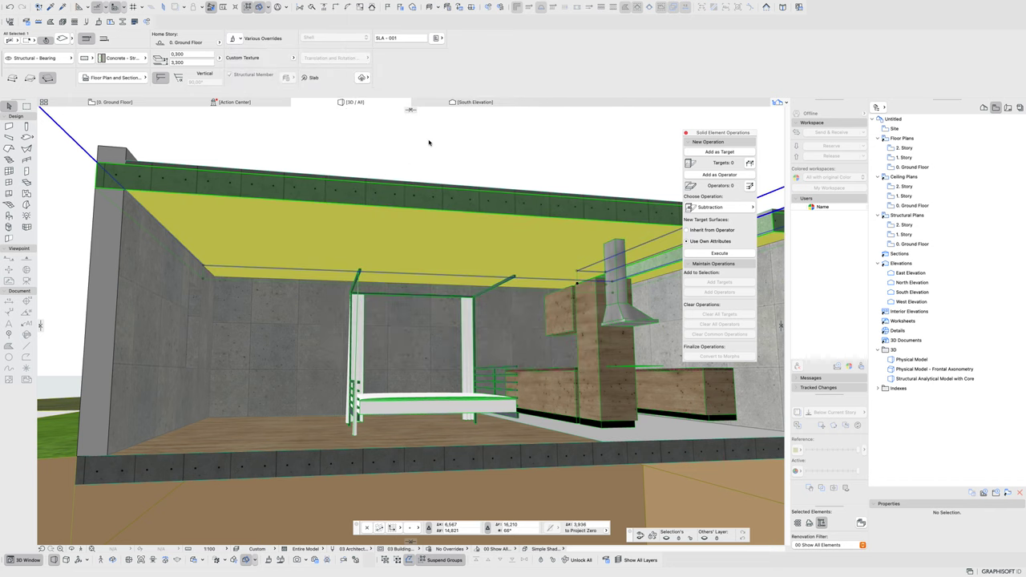
click(429, 142)
- Orbit around the building exterior and open the PhotoRendering Settings palette
scroll(449, 224, down, 5)
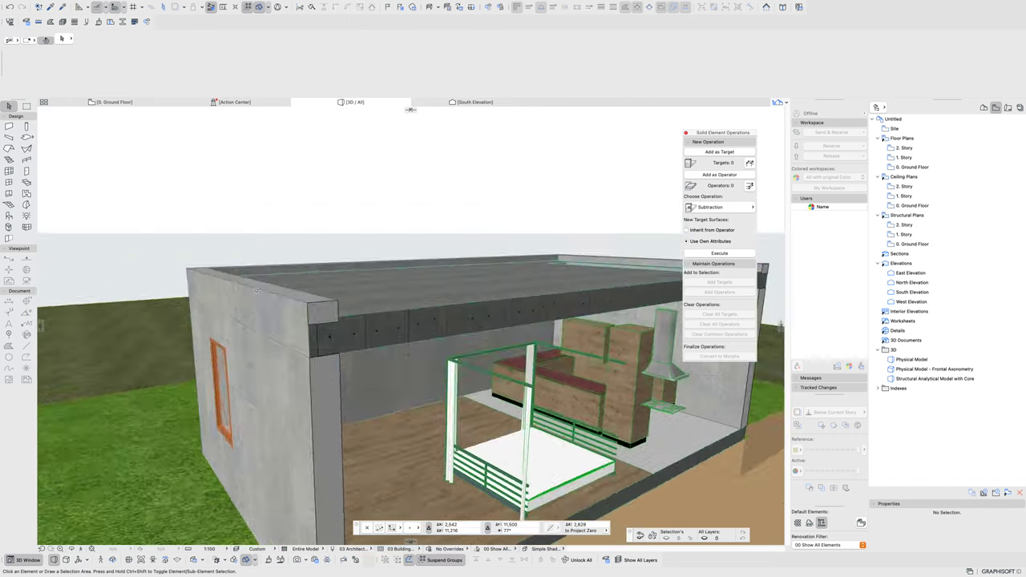
scroll(470, 305, up, 5)
scroll(471, 304, down, 6)
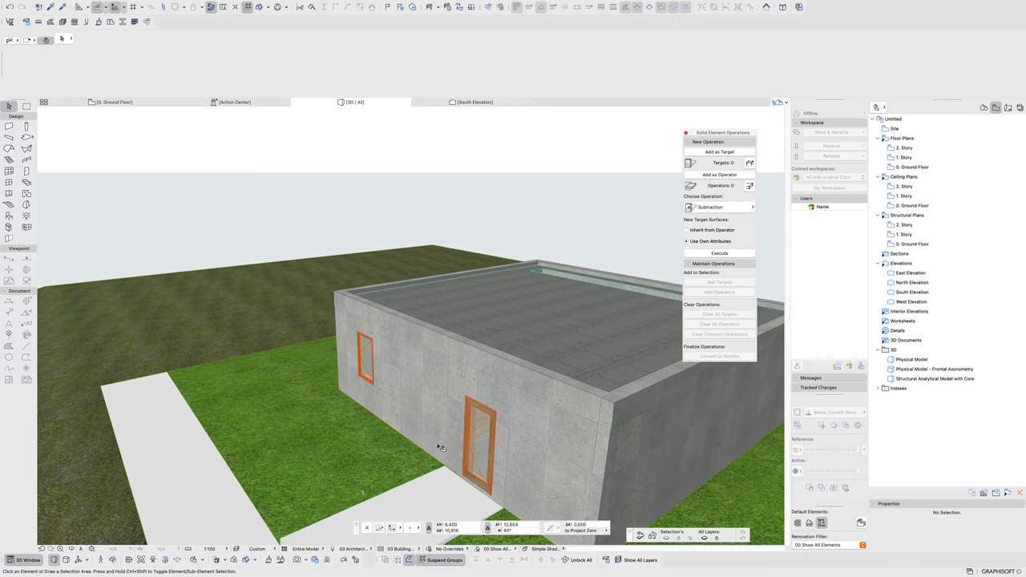
shift+middle_drag(298, 360, 301, 521)
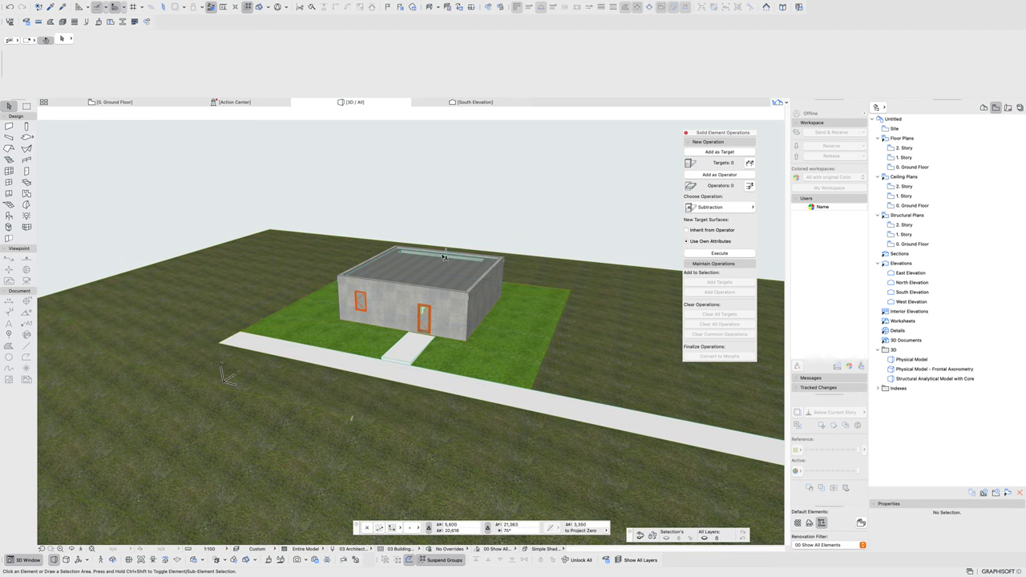
click(448, 308)
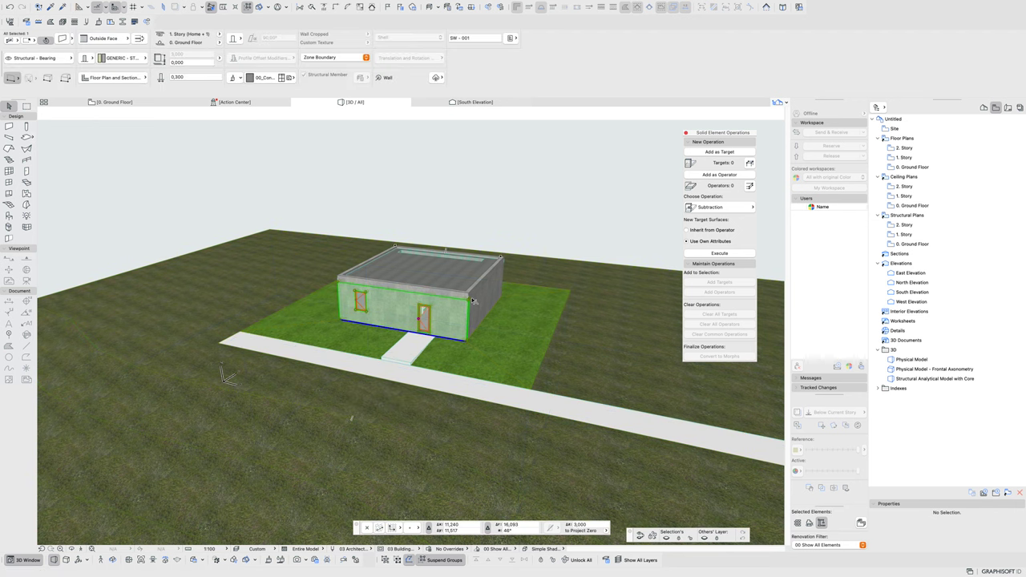
click(583, 215)
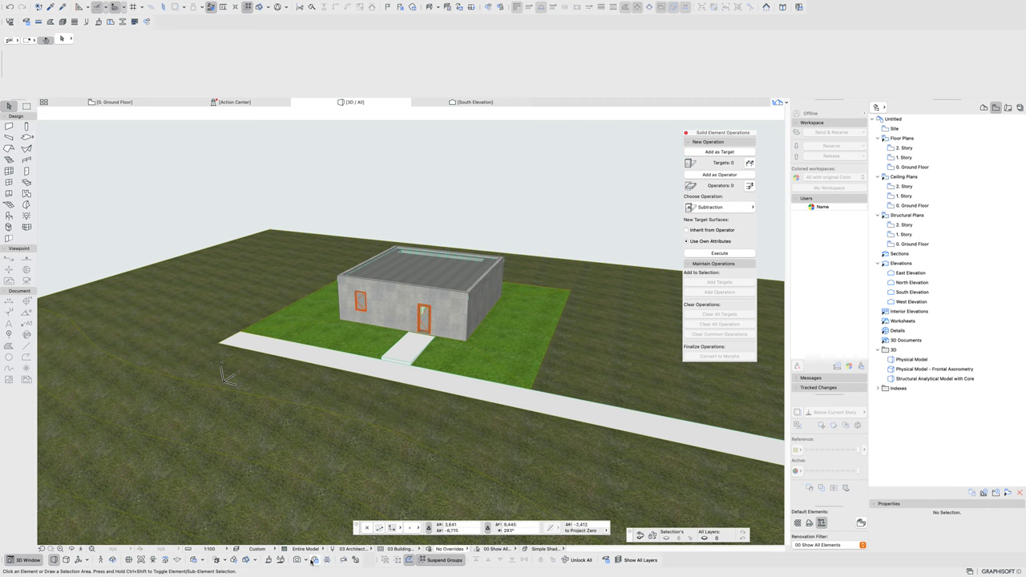
click(314, 560)
key(super+shift+r)
drag(668, 121, 625, 55)
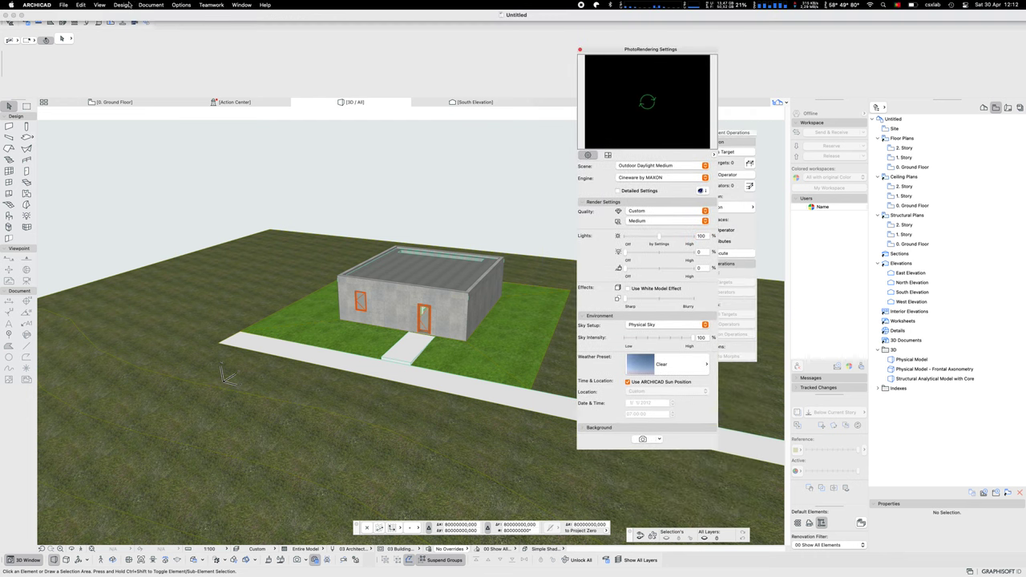
- Browse the Design menu commands, then return to the rendering settings
click(121, 4)
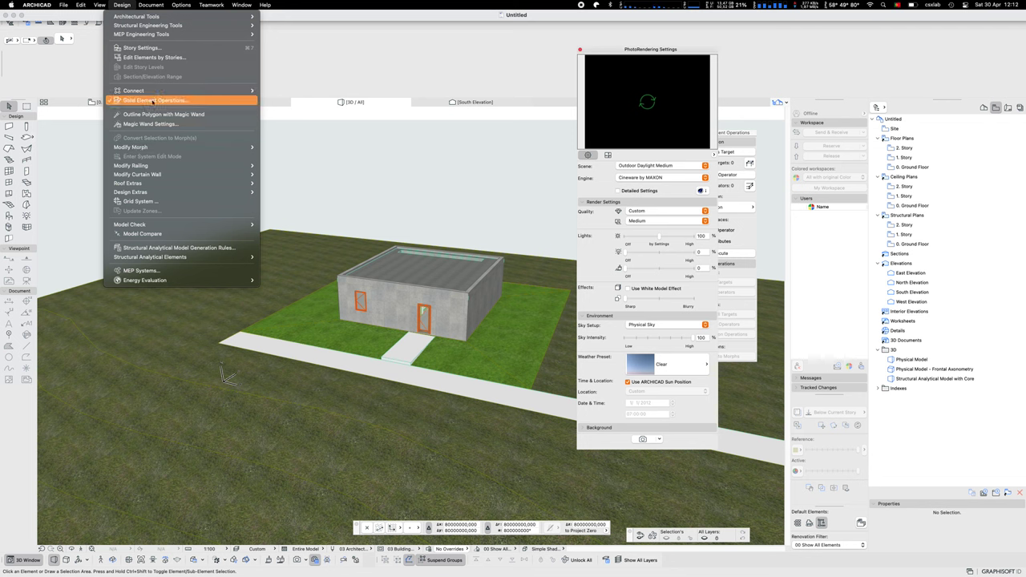
mouse_move(152, 194)
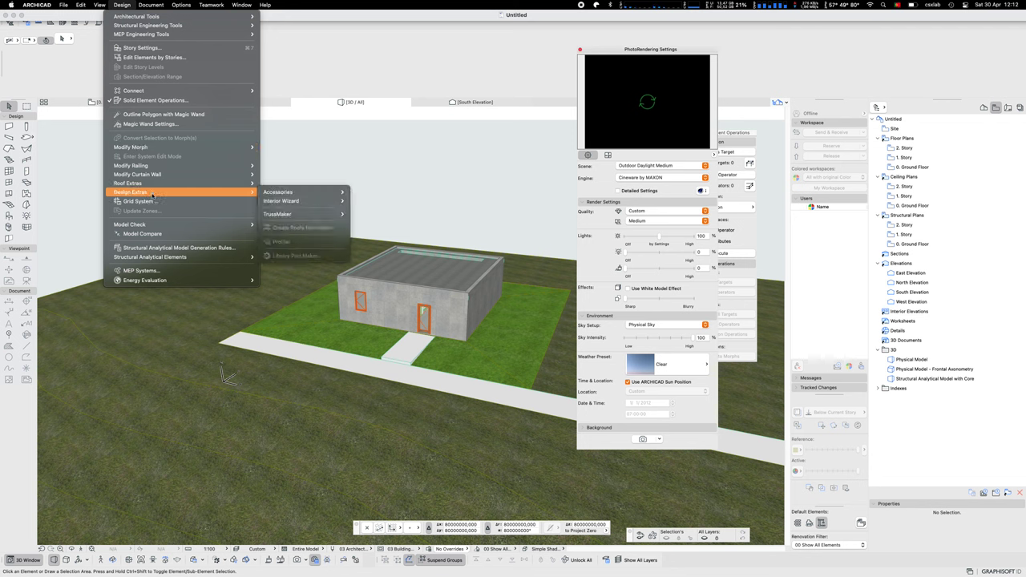
mouse_move(150, 4)
mouse_move(204, 146)
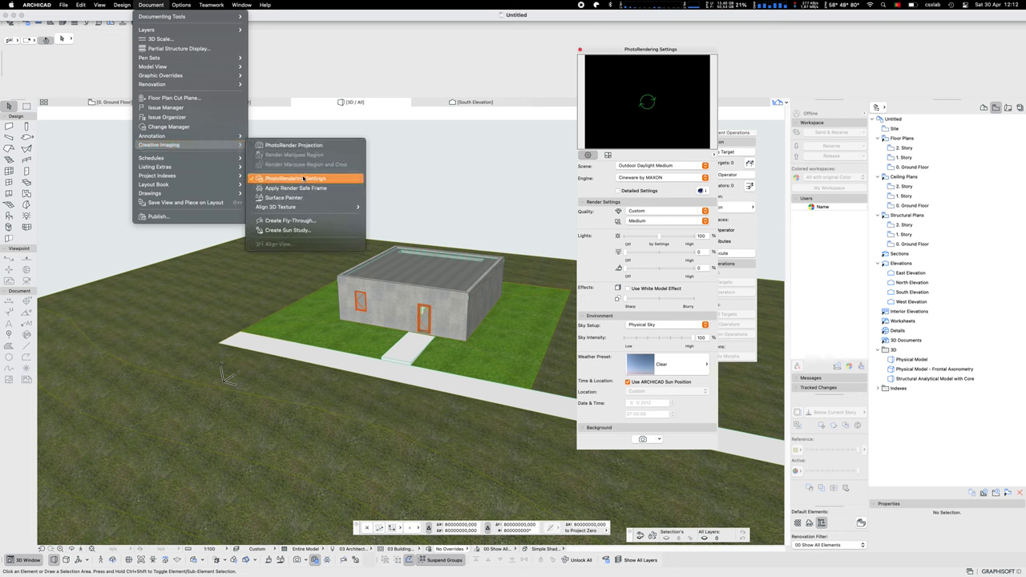
click(649, 53)
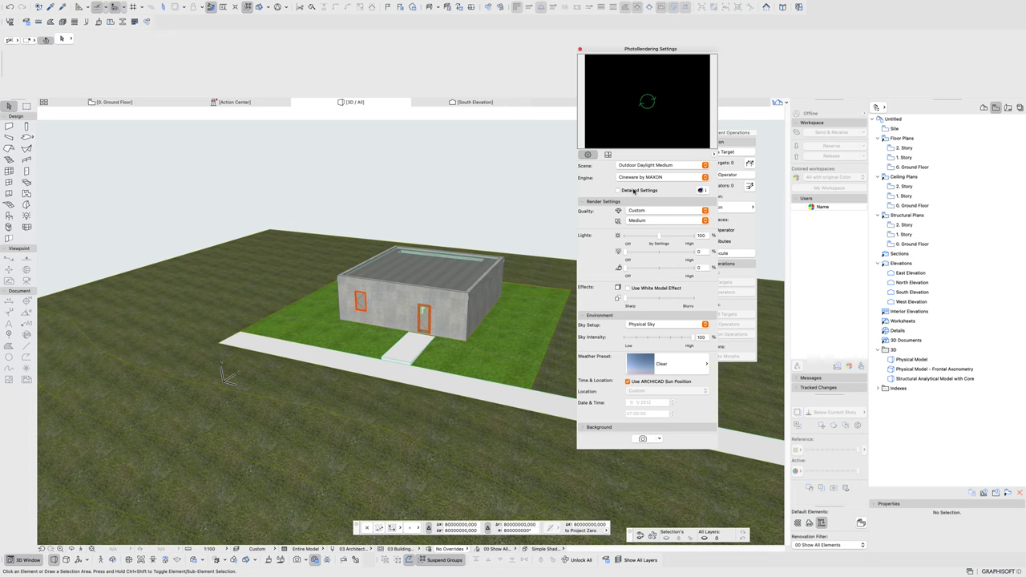
- Enable detailed render settings, toggle Grass in Options, and start Export to CINEMA 4D
click(633, 191)
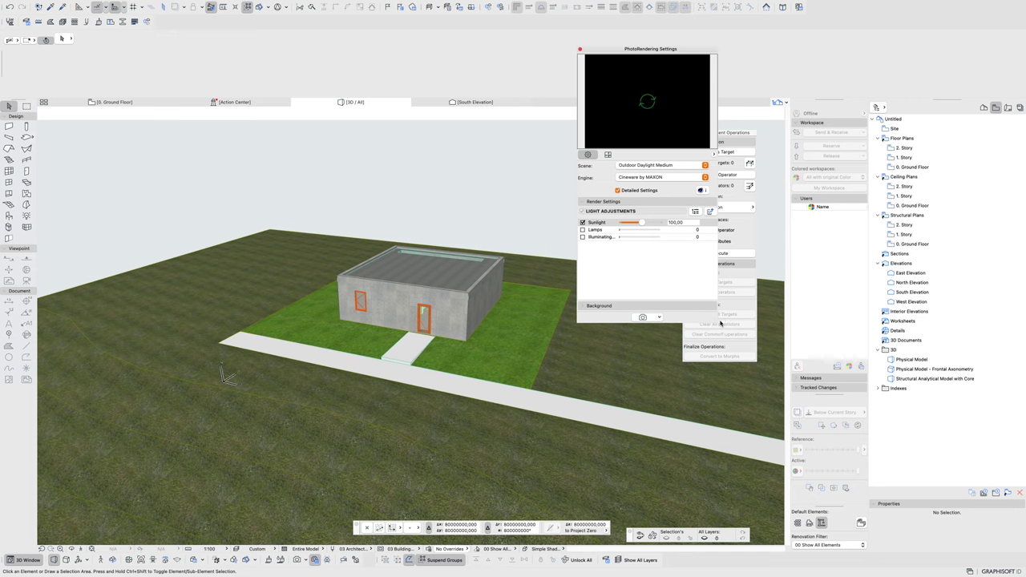
click(694, 211)
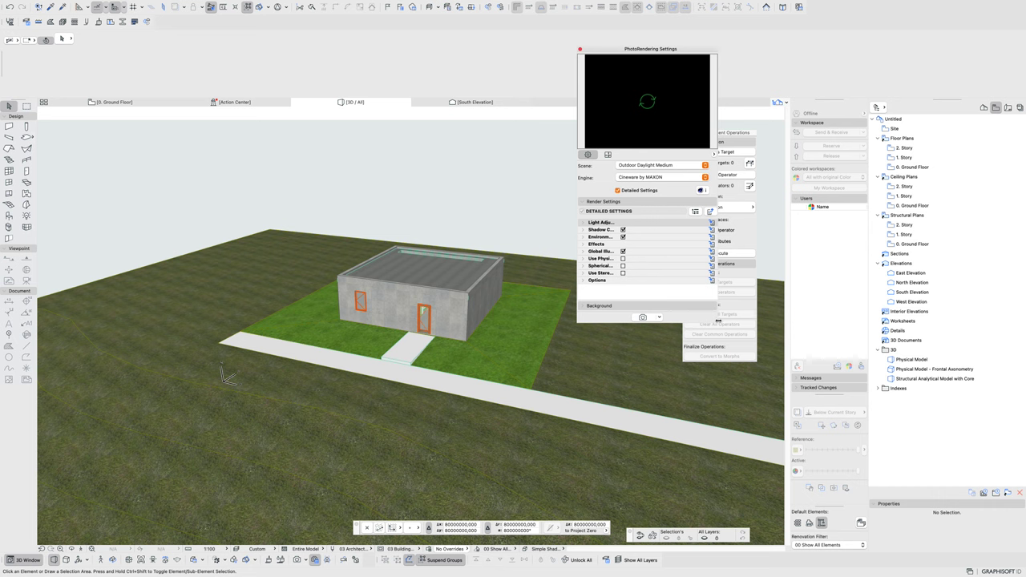
drag(716, 322, 817, 359)
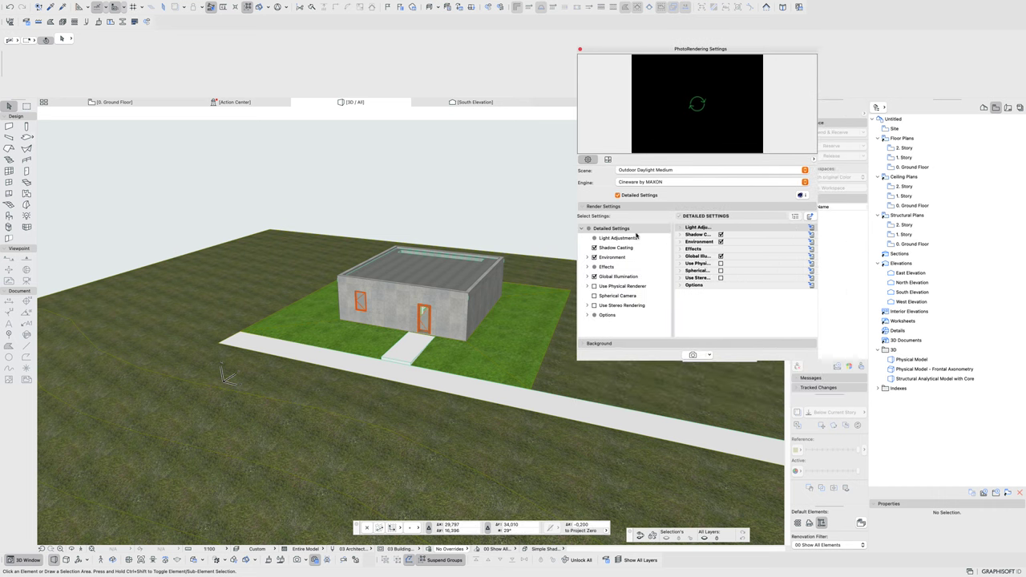
click(611, 258)
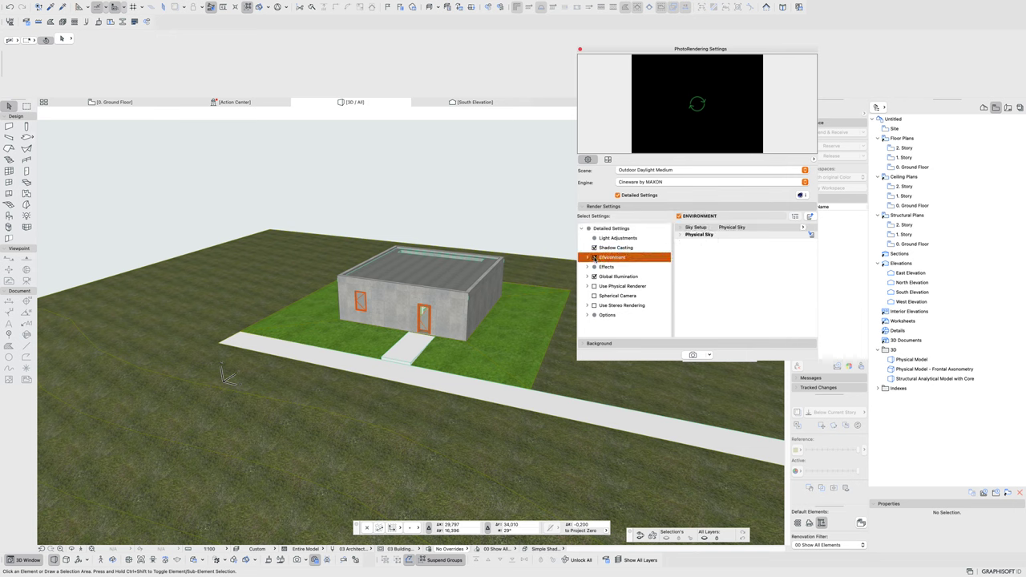
click(588, 316)
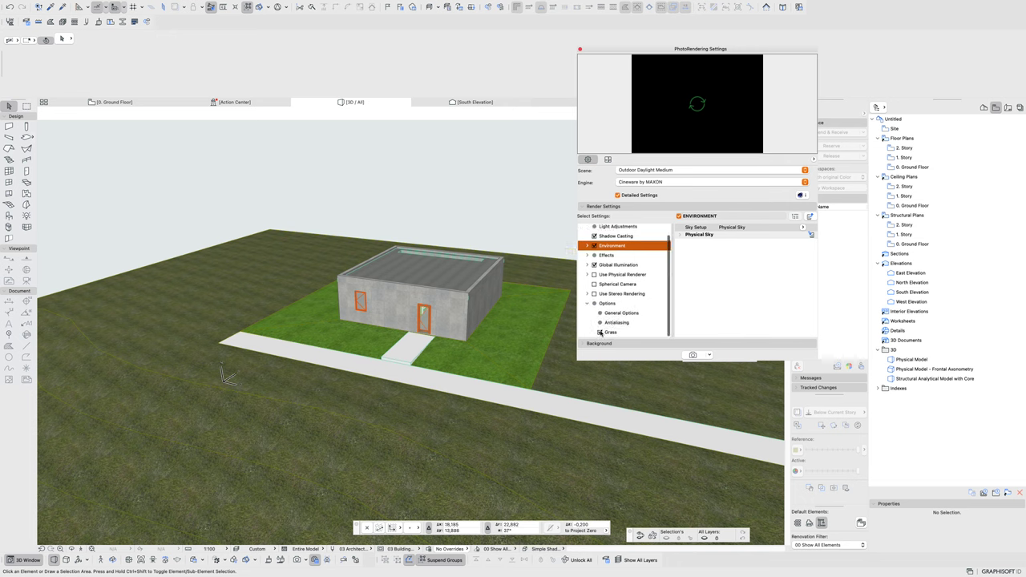
click(601, 333)
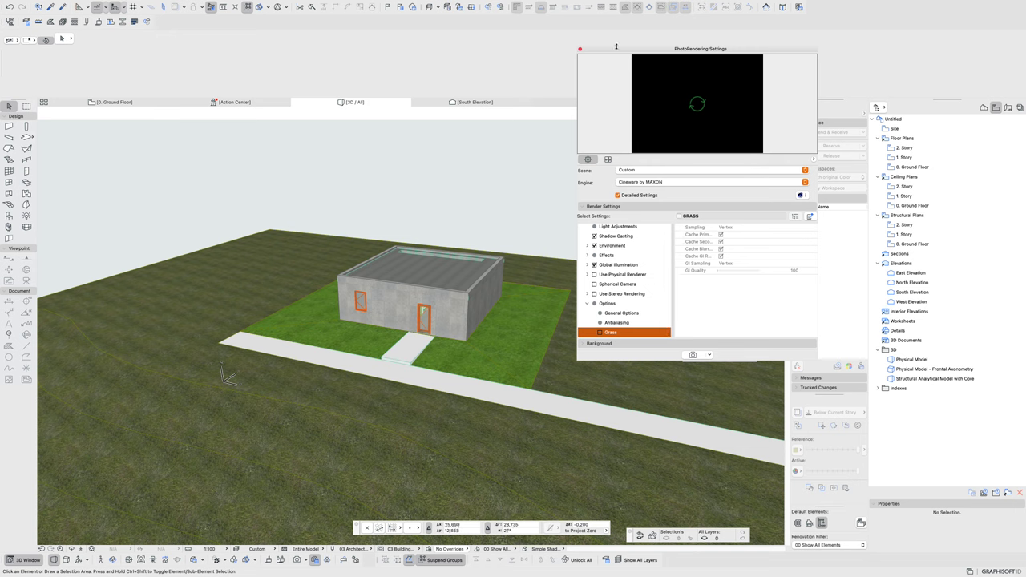
scroll(616, 240, up, 1)
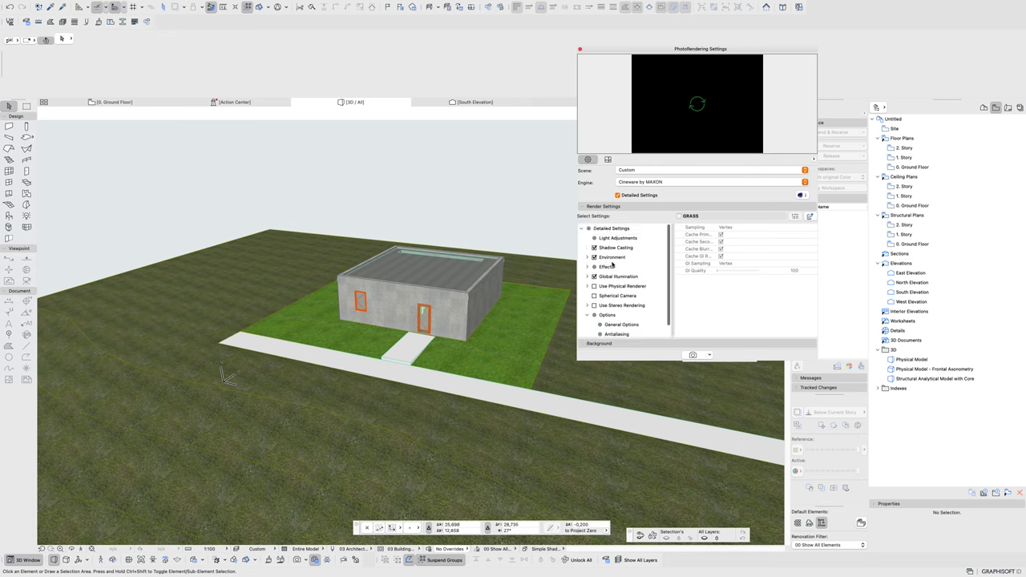
click(582, 230)
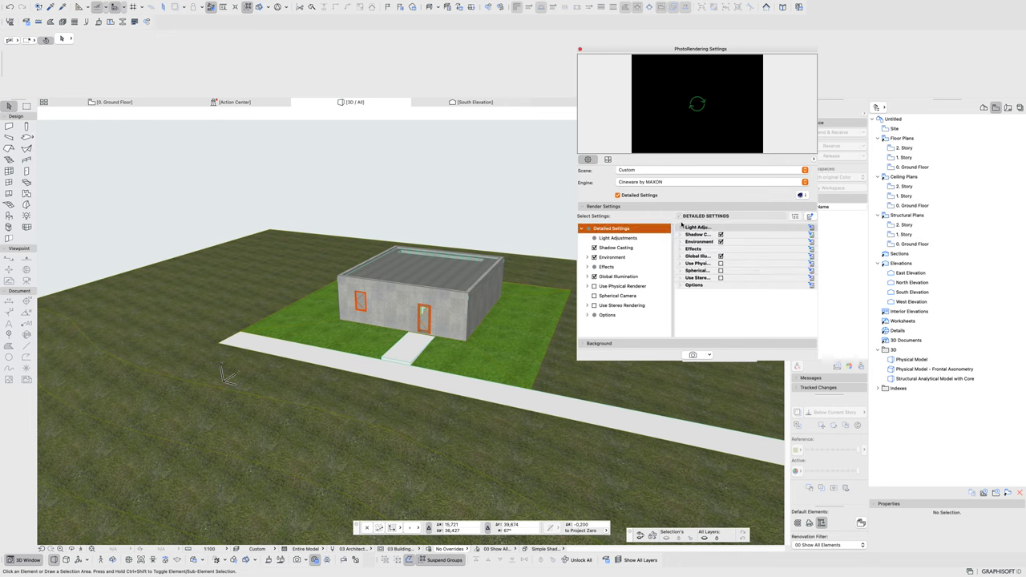
click(709, 355)
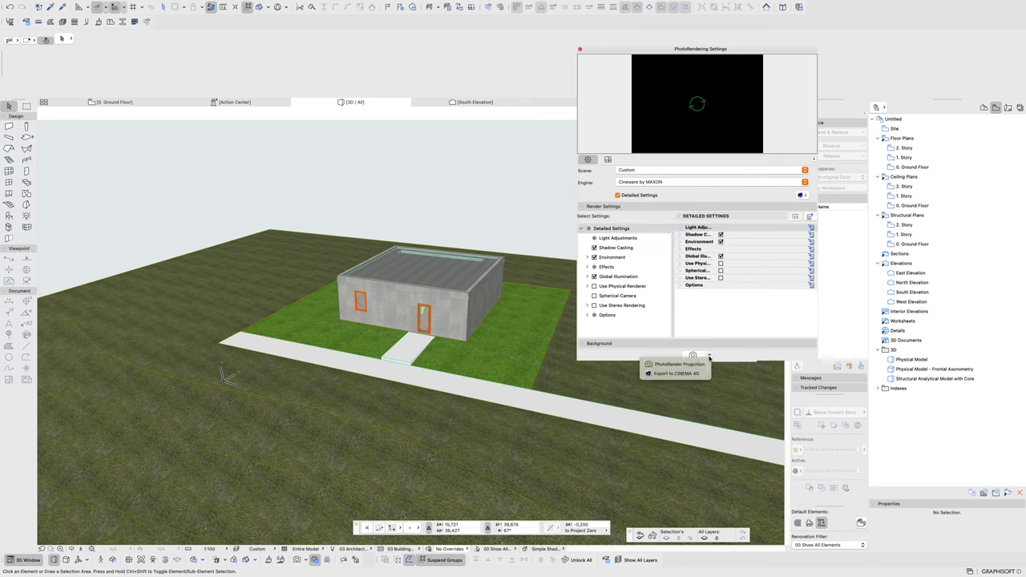
click(664, 374)
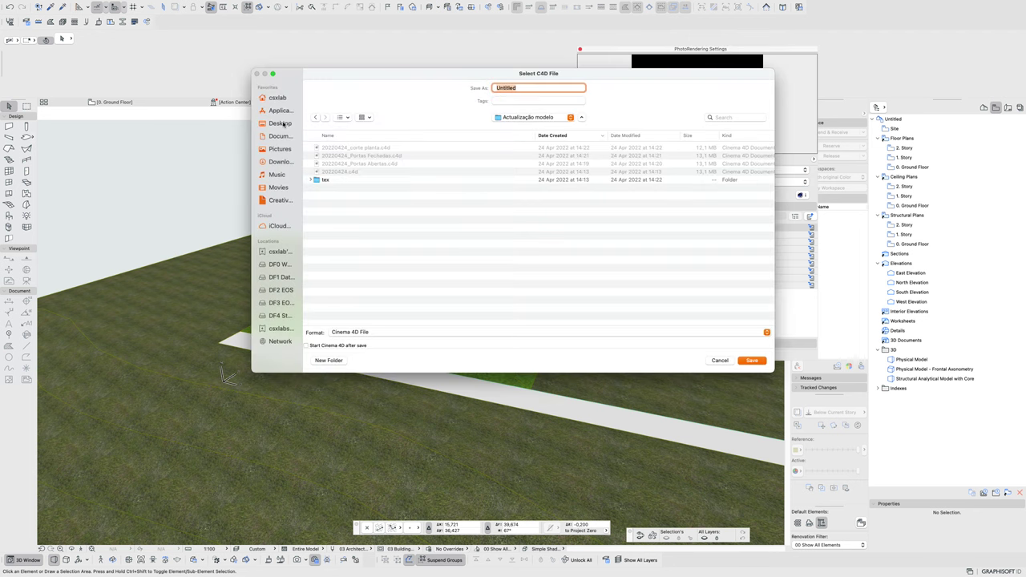
- Save the Cinema 4D export in a new Desktop folder '00_testing' and close PhotoRendering Settings
click(281, 123)
click(330, 360)
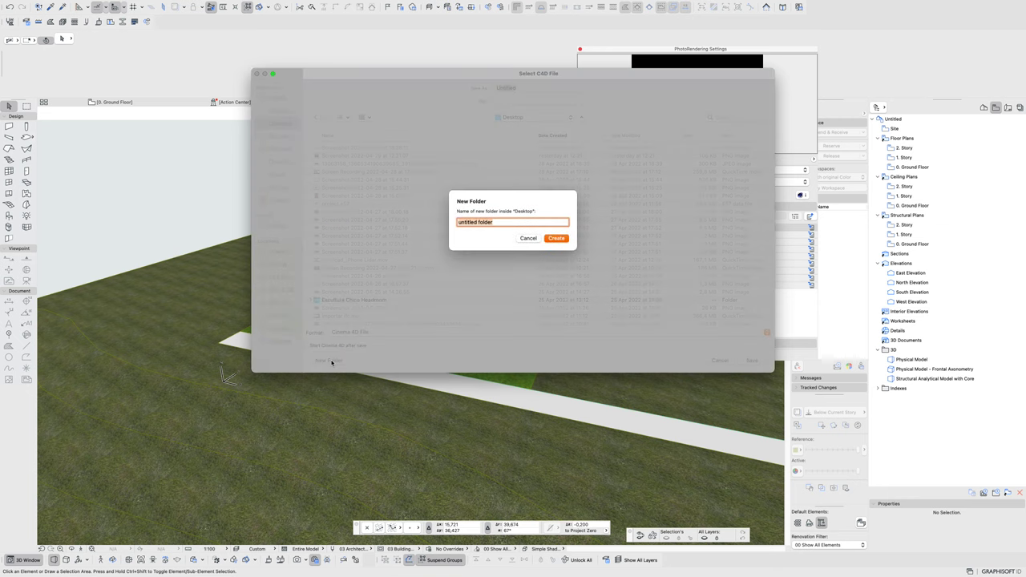
text(00_testing)
key(Return)
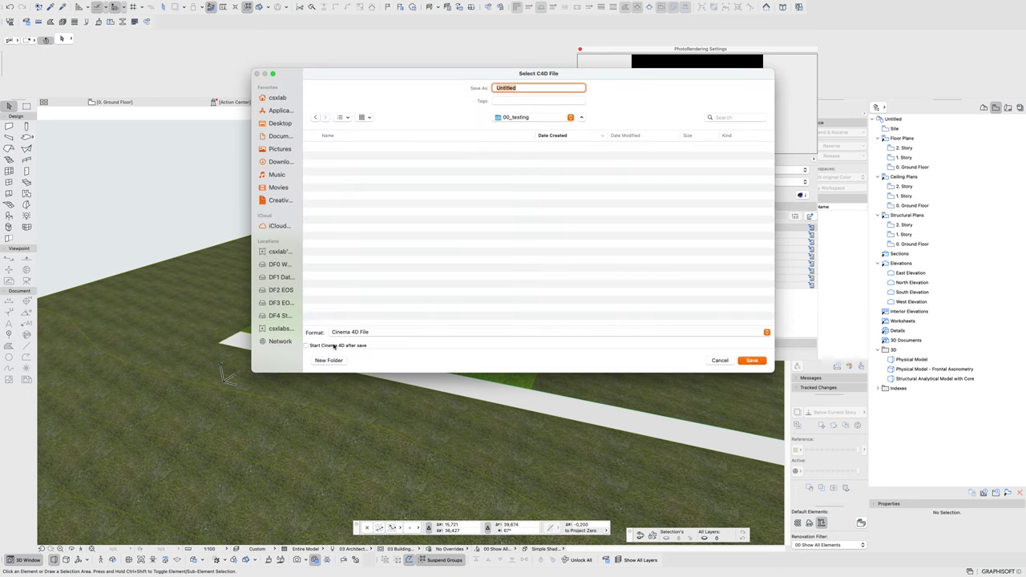
click(752, 360)
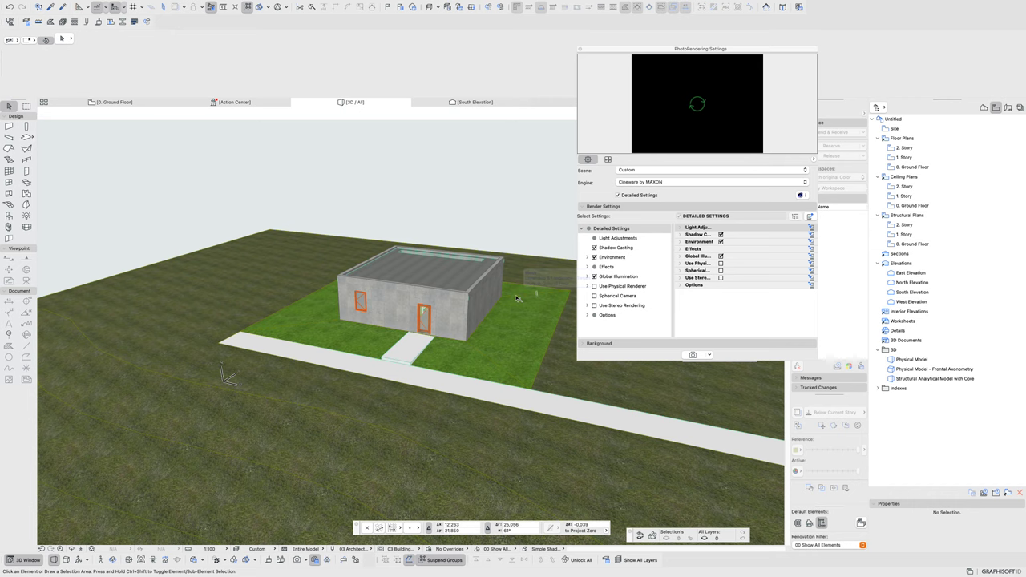
click(580, 50)
key(ctrl+Up)
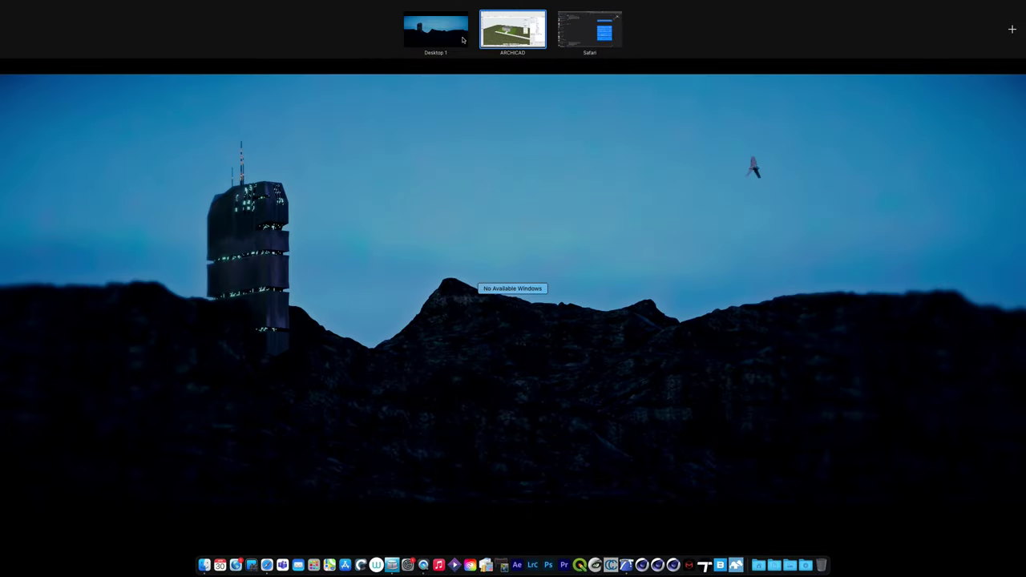
- From the Desktop's 00_testing folder, open Untitled.c4d in Cinema 4D
click(449, 40)
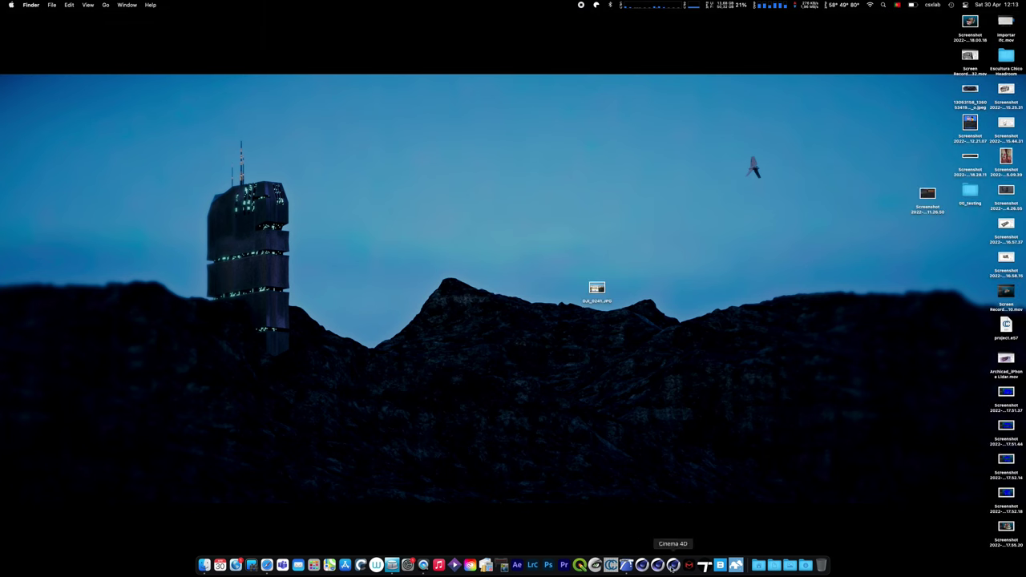
click(972, 192)
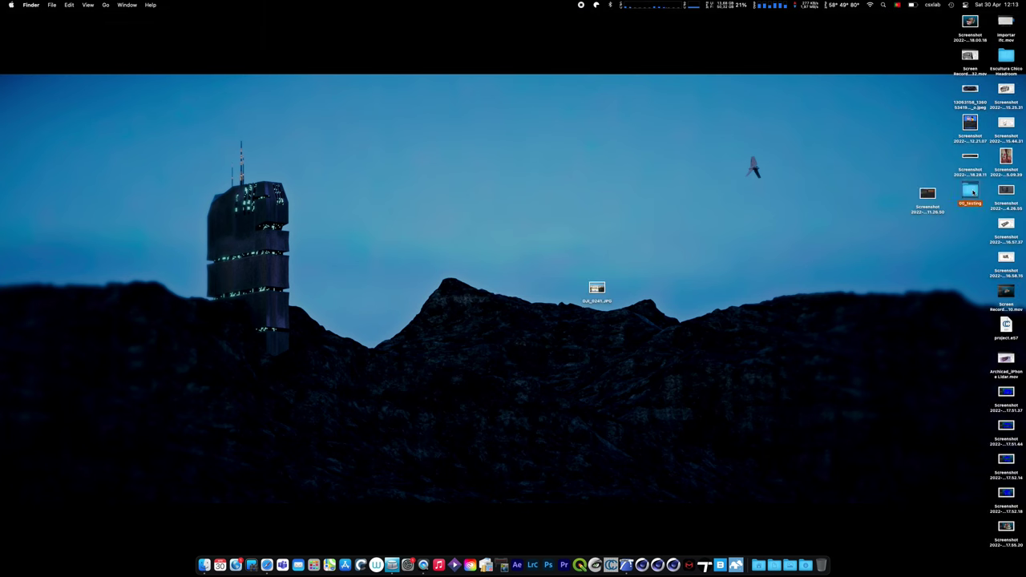
key(super+o)
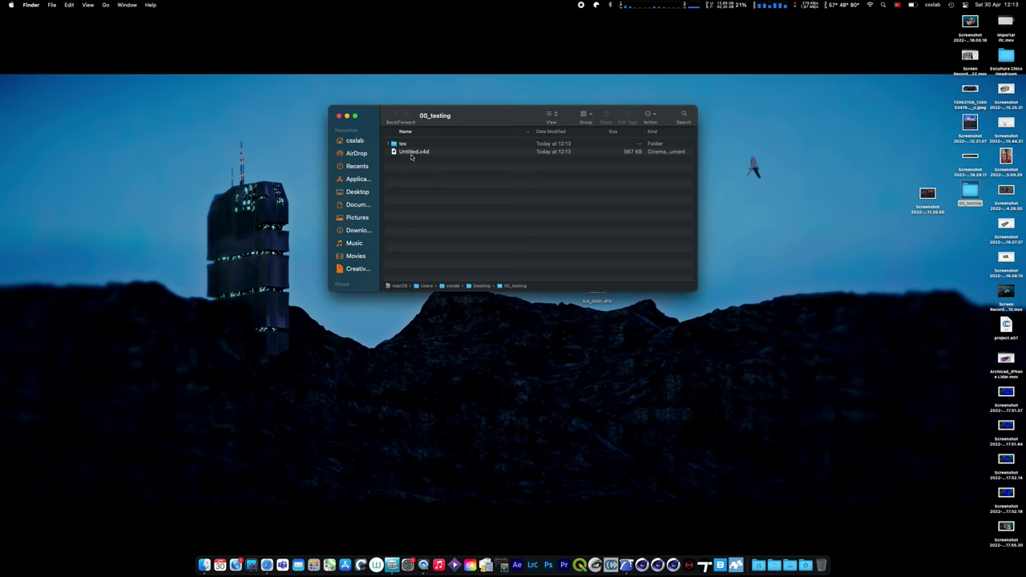
click(413, 153)
key(super+o)
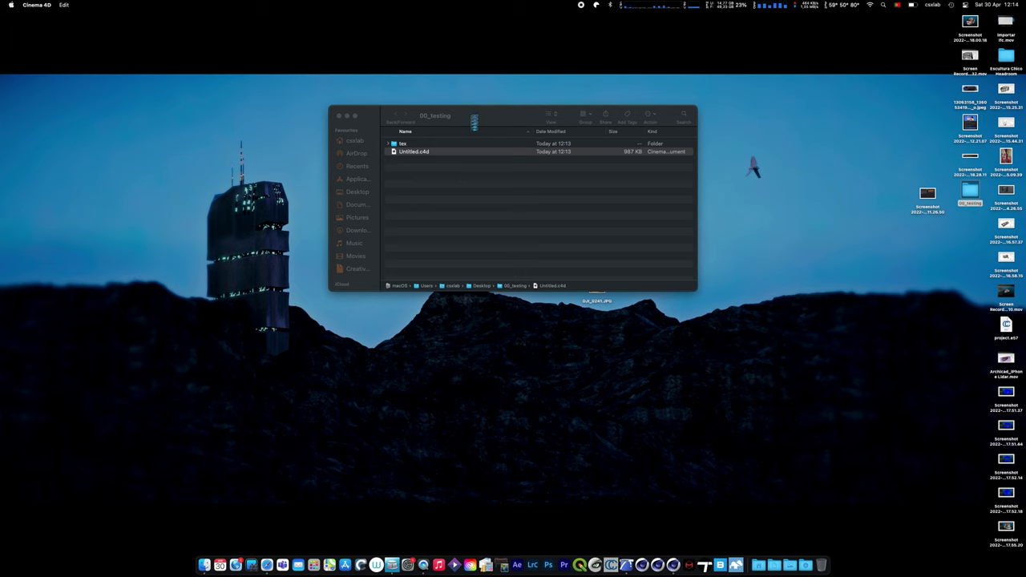
- Open Untitled.c4d from the 00_testing folder so it launches in Cinema 4D
click(10, 6)
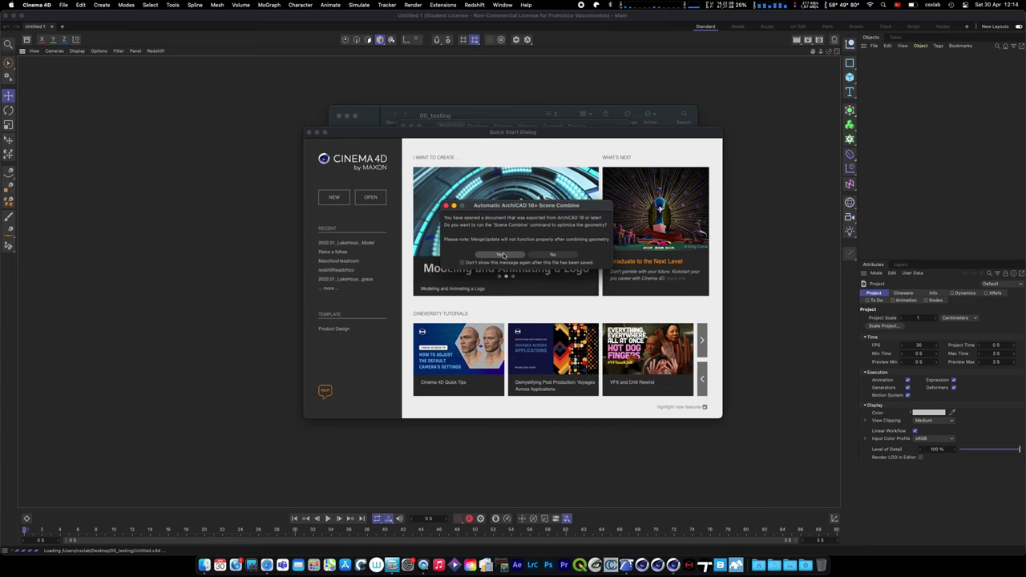
- Accept the Automatic ArchiCAD 18+ Scene Combine and dismiss the Quick Start dialog
click(502, 254)
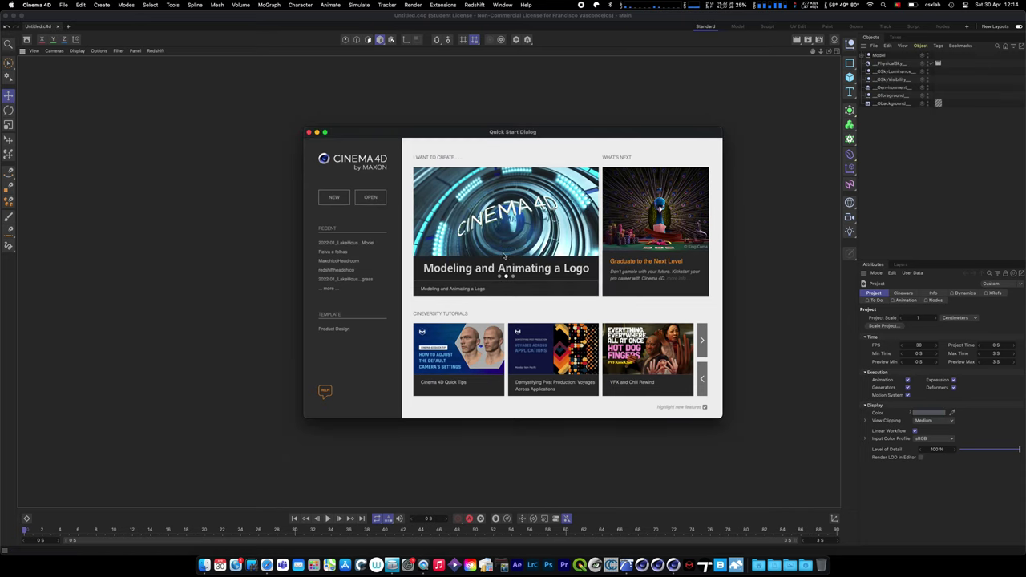
click(308, 133)
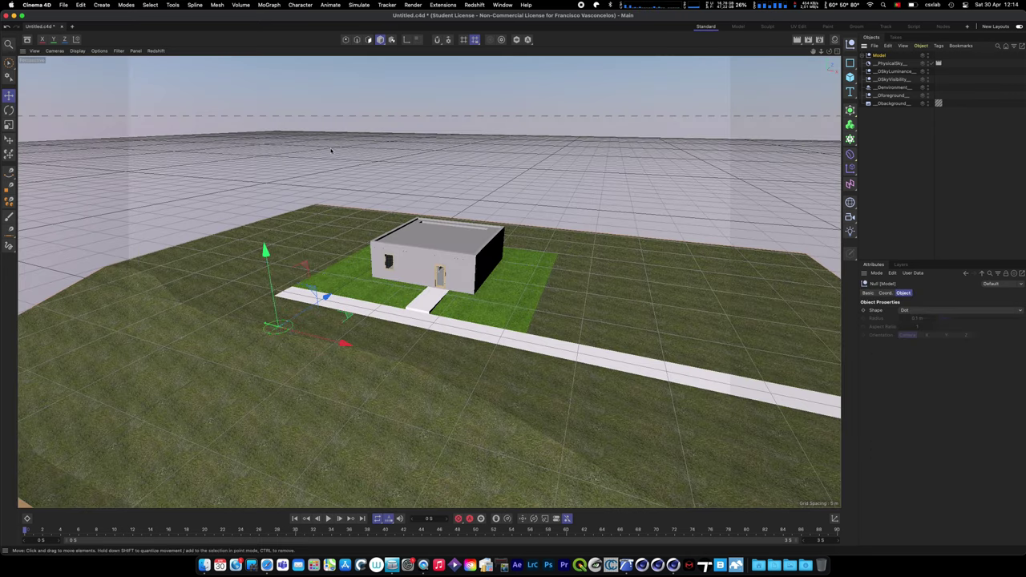
- Delete the sky, environment and background objects, then the Model's Lights group
drag(911, 121, 875, 61)
key(Delete)
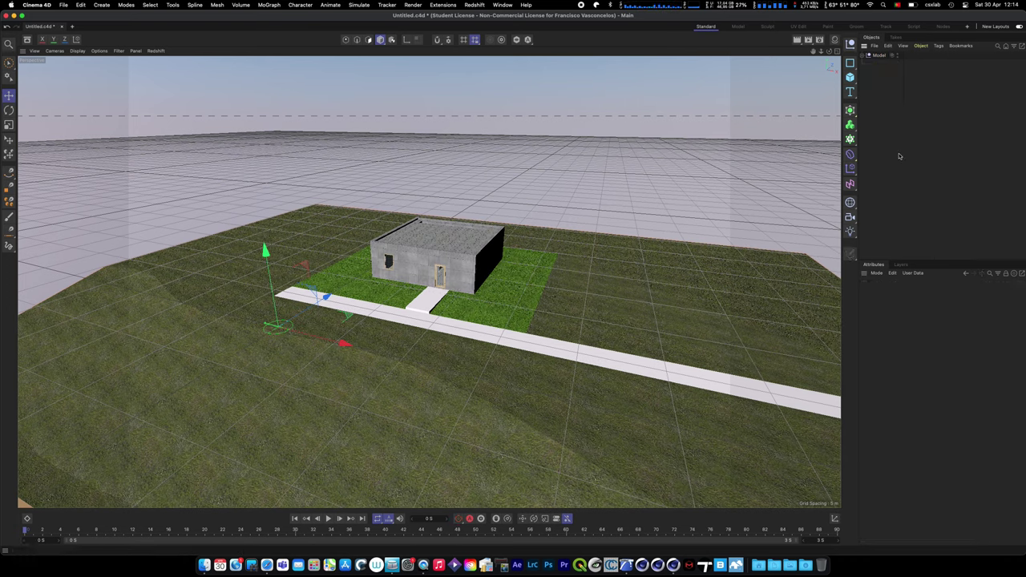
click(859, 56)
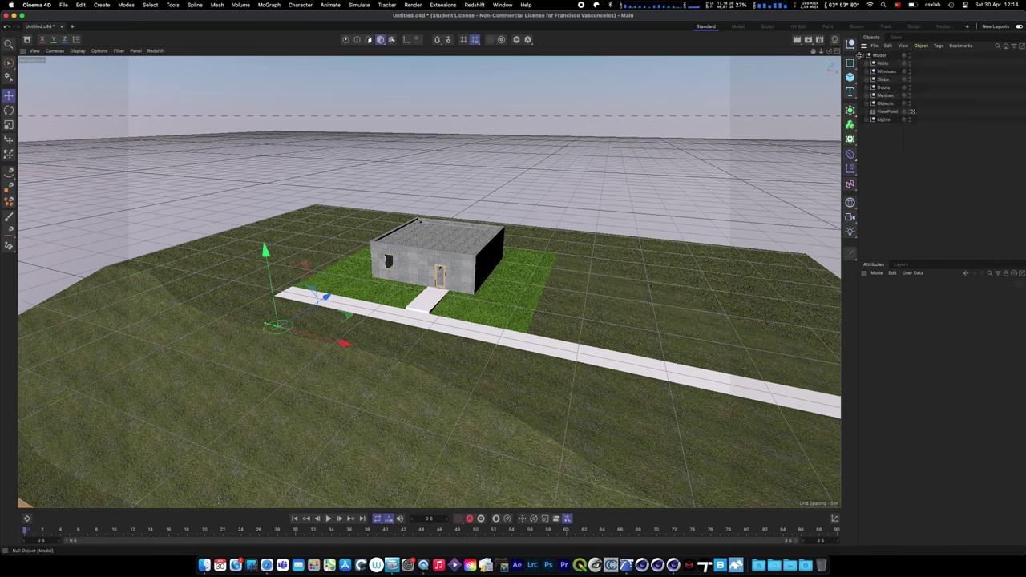
click(866, 119)
click(882, 119)
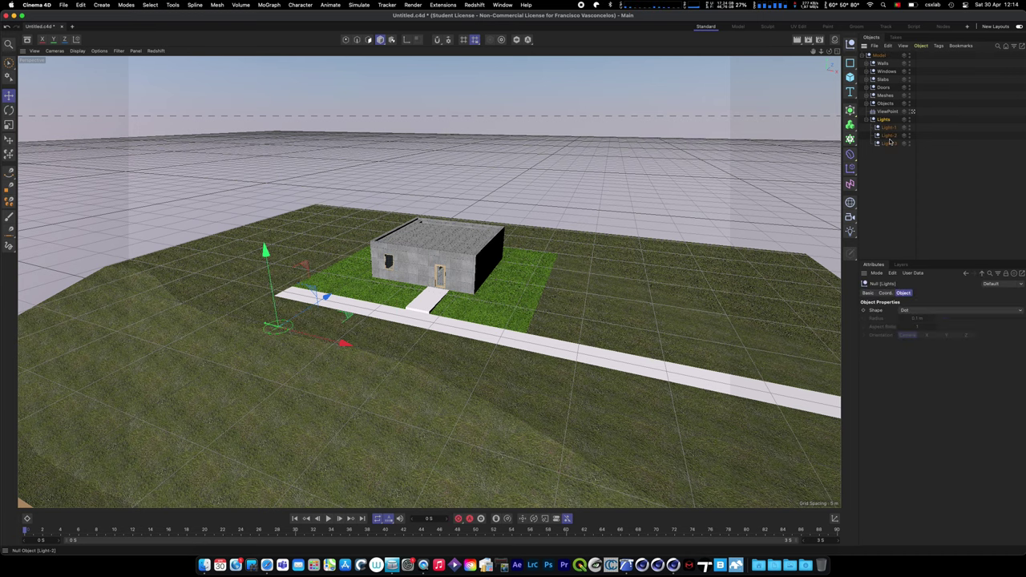
key(Delete)
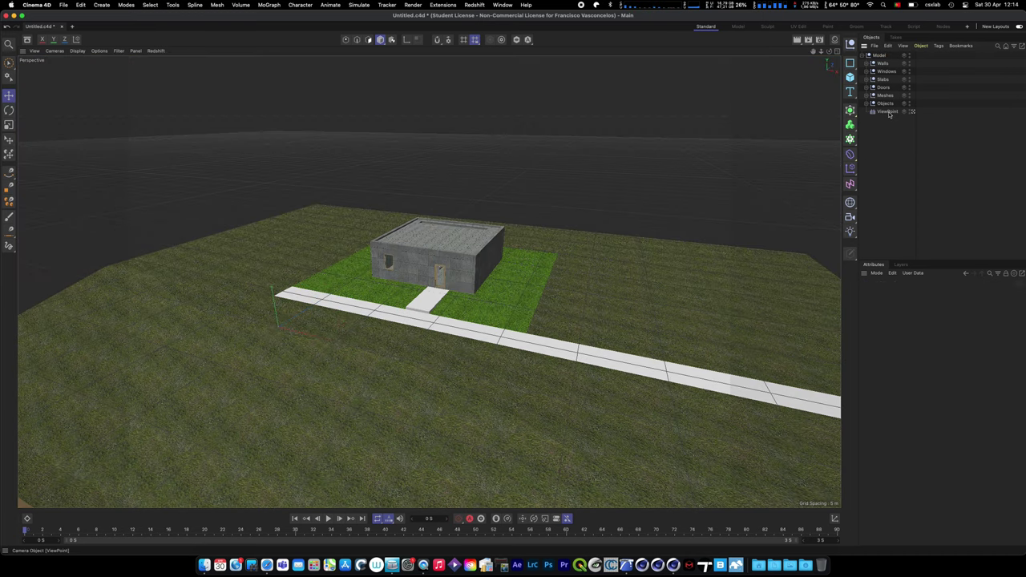
- Delete the ViewPoint camera from the Model group, then select the Model group
click(887, 112)
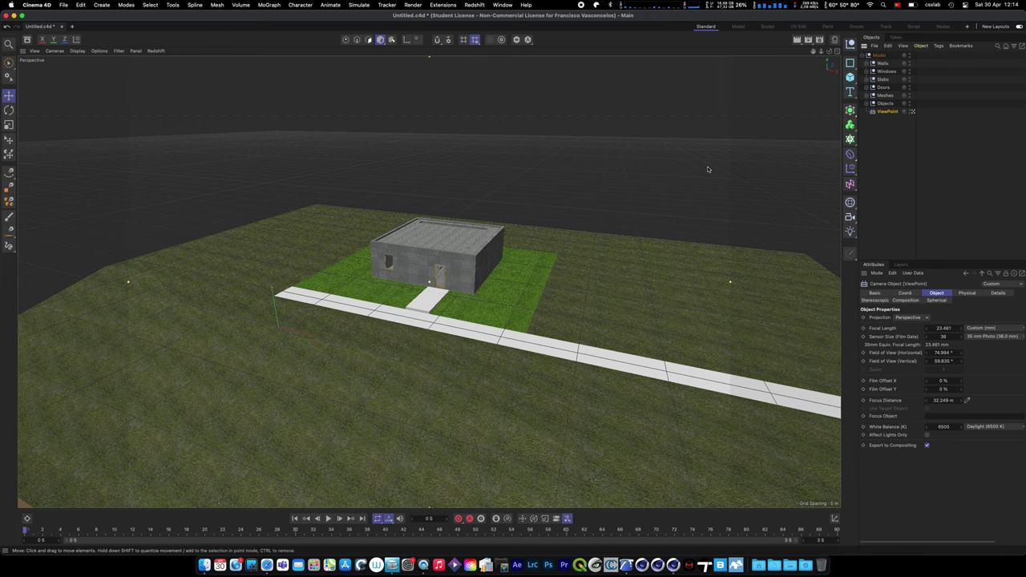
key(Delete)
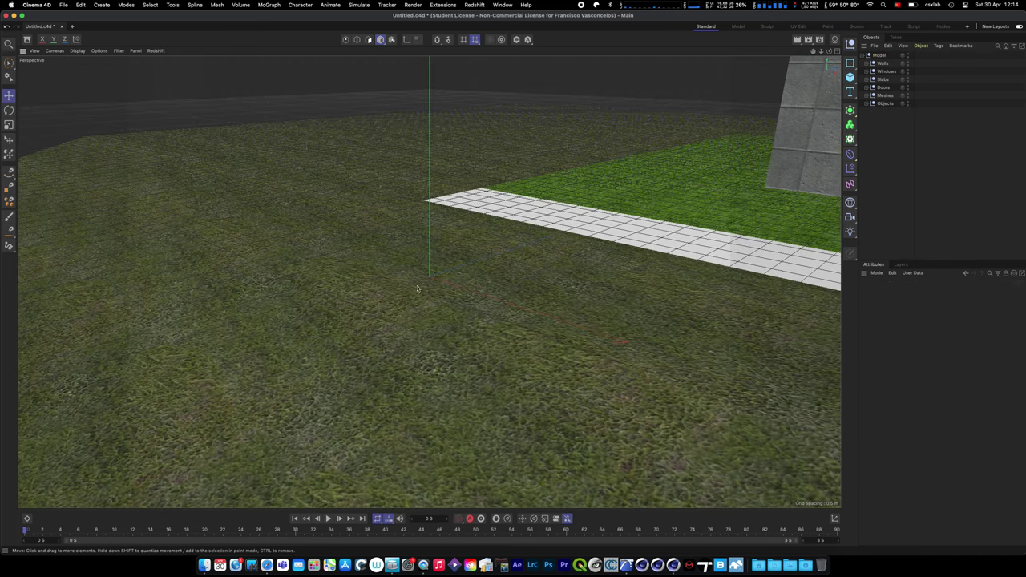
scroll(571, 210, down, 15)
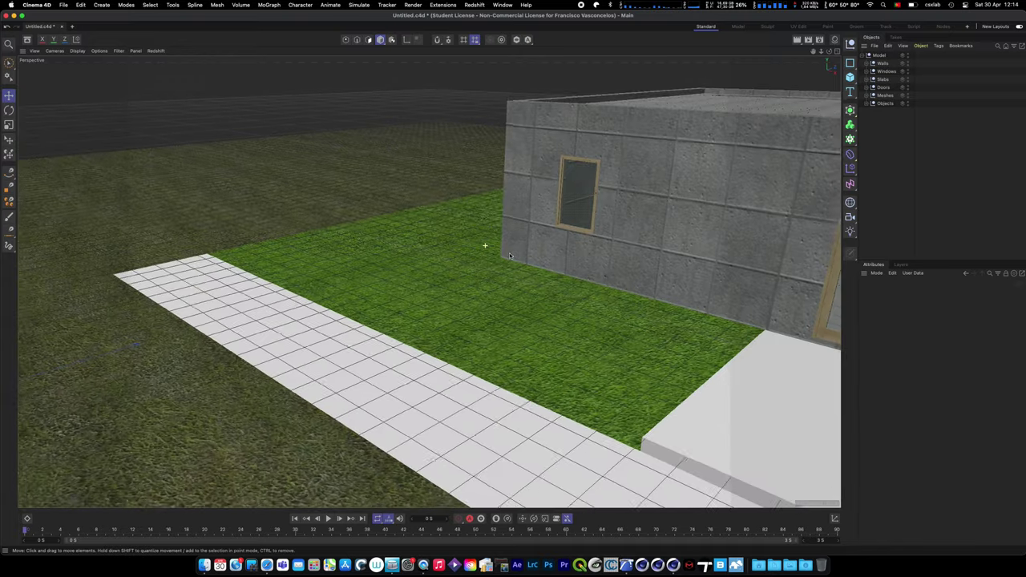
scroll(410, 313, down, 8)
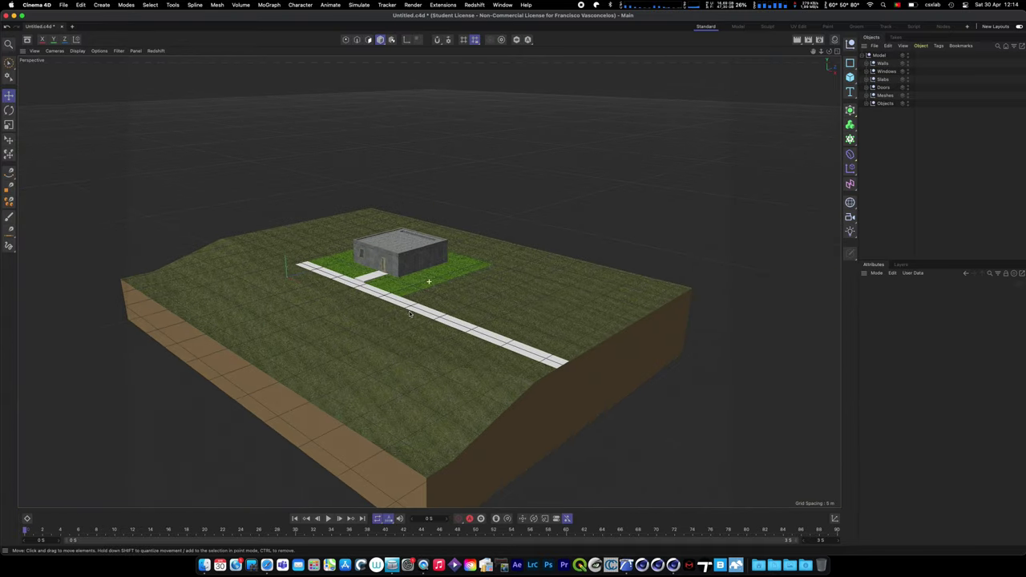
scroll(374, 282, up, 8)
scroll(445, 281, down, 5)
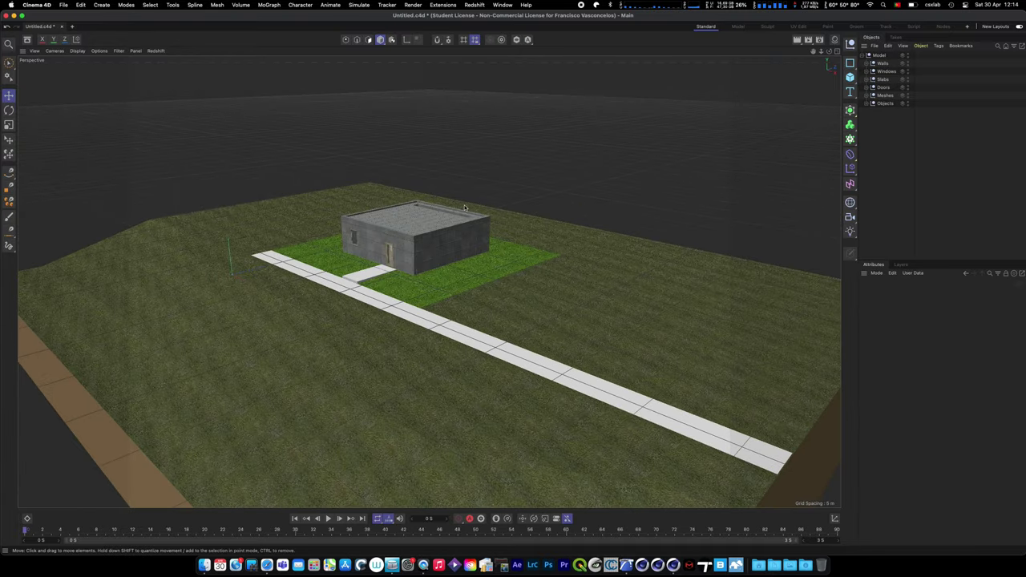
click(388, 252)
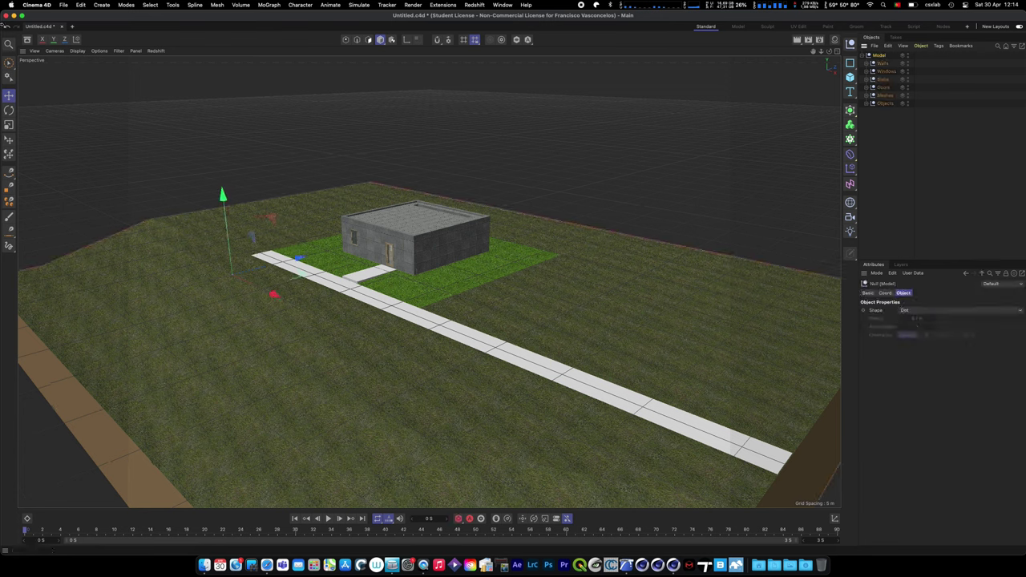
click(64, 5)
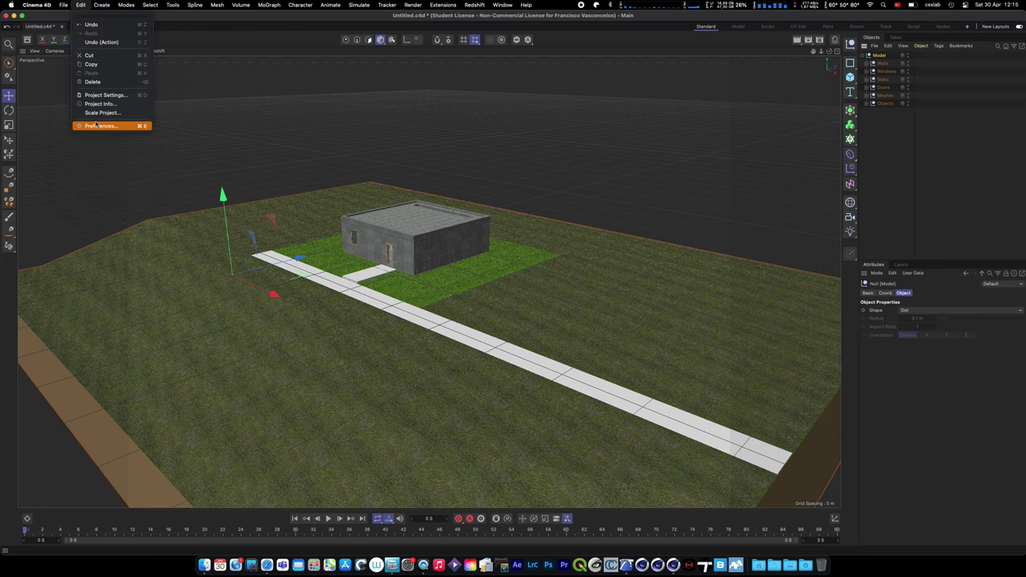
- In Project Settings, change Display View Clipping from Tiny to Huge
click(931, 459)
key(super+d)
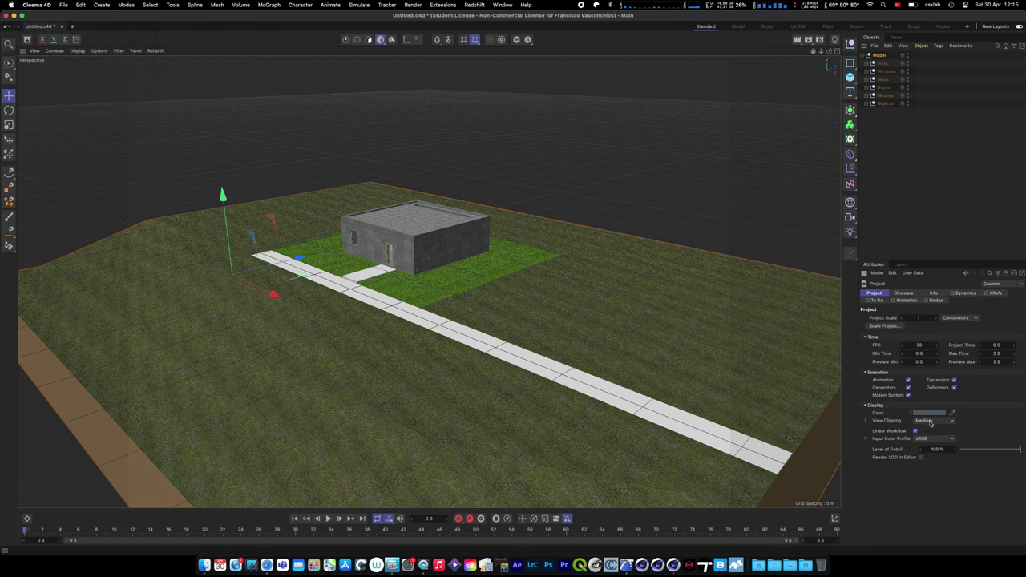
click(929, 421)
click(927, 428)
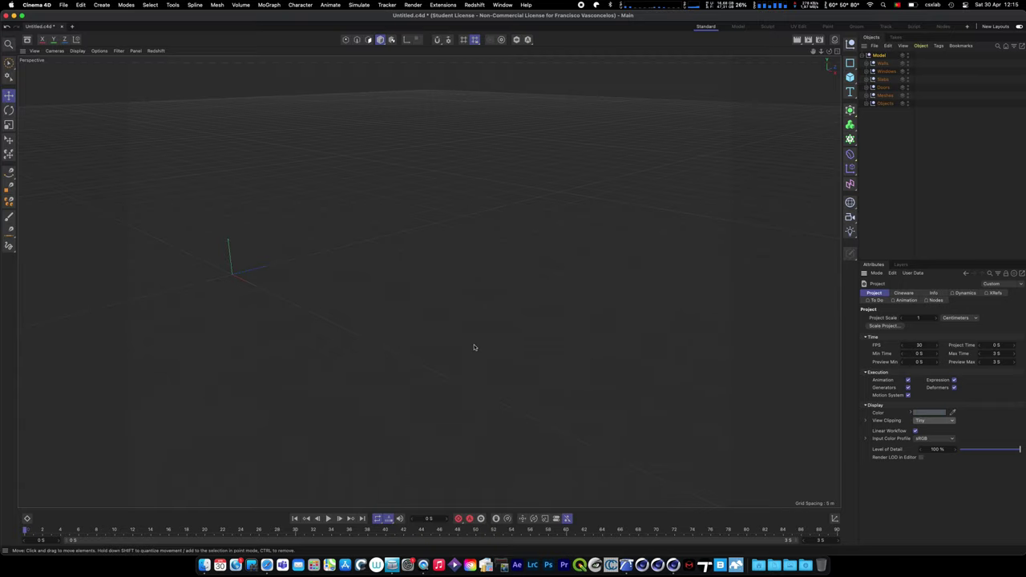
scroll(474, 347, up, 10)
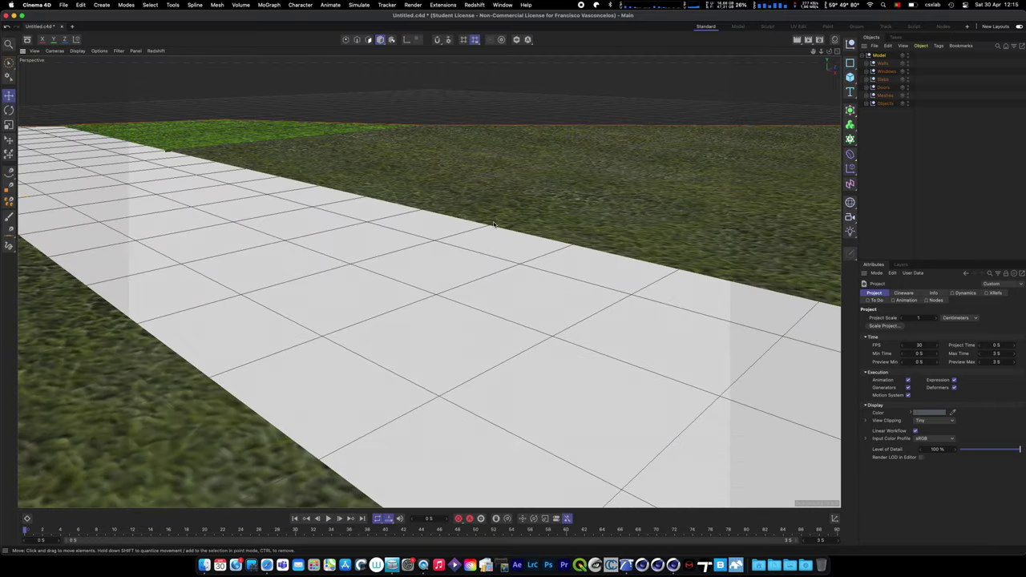
scroll(428, 284, down, 5)
scroll(359, 288, up, 10)
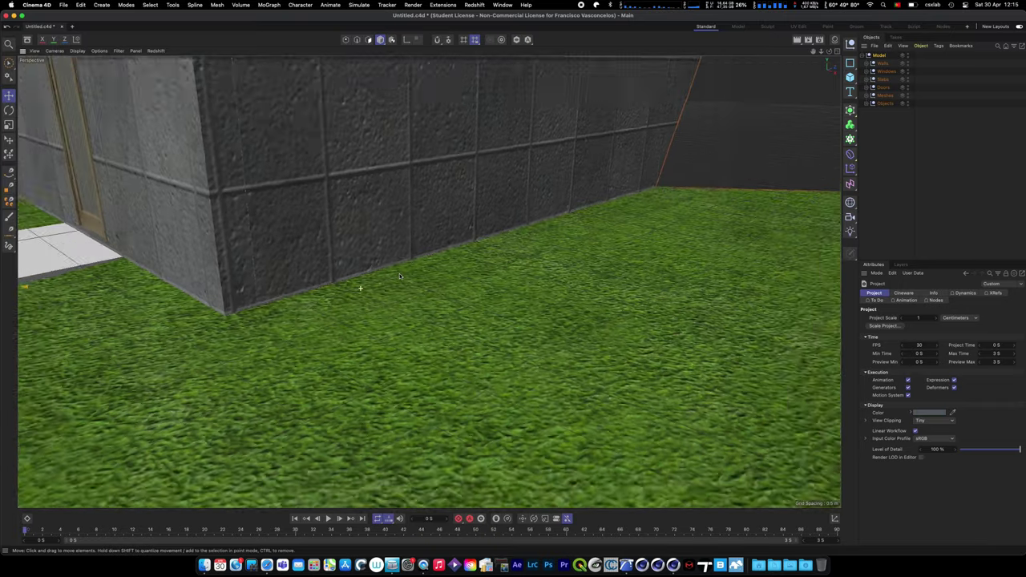
scroll(400, 273, down, 8)
scroll(560, 340, up, 8)
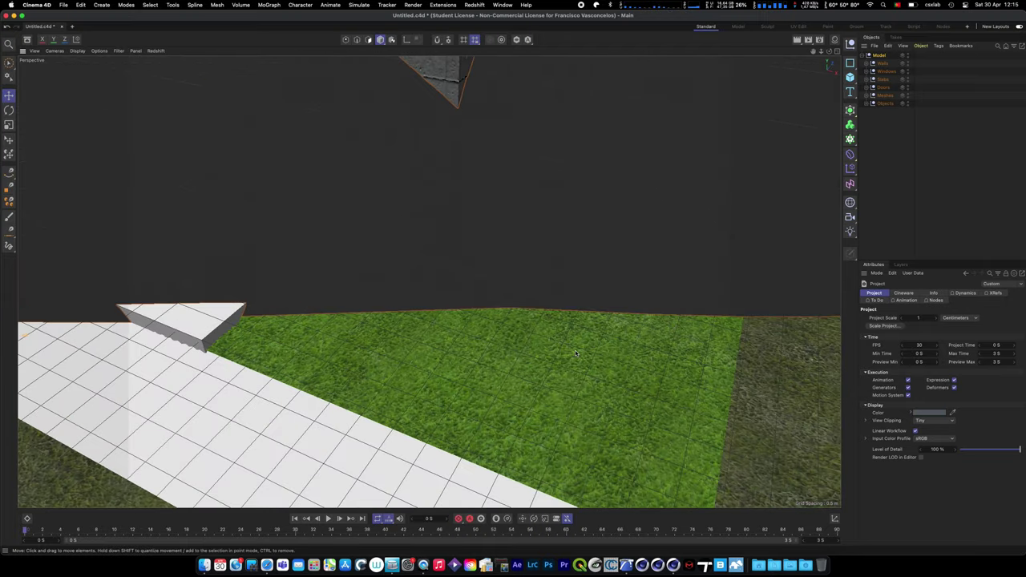
scroll(574, 353, down, 5)
click(938, 422)
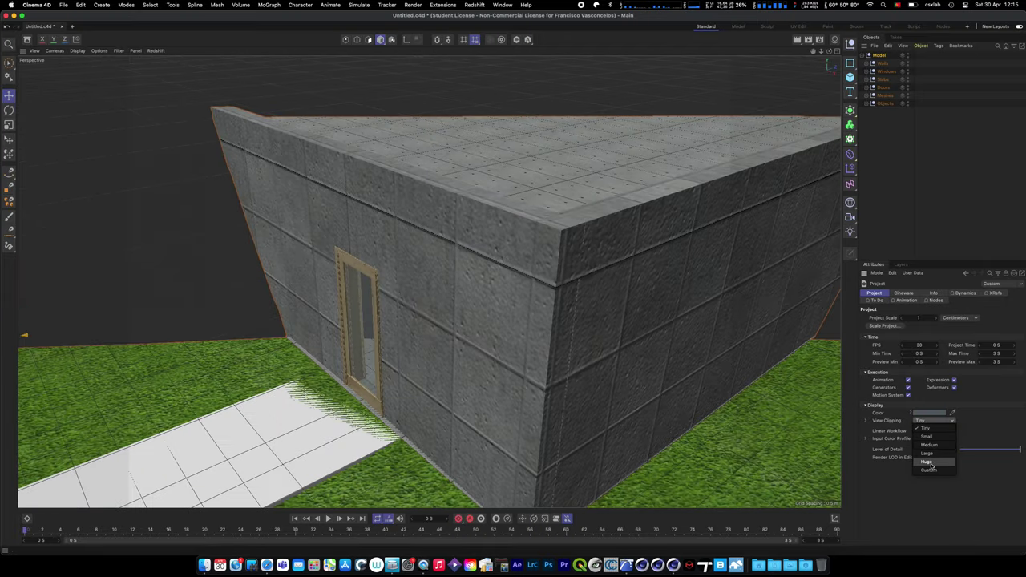
click(930, 463)
scroll(490, 263, down, 10)
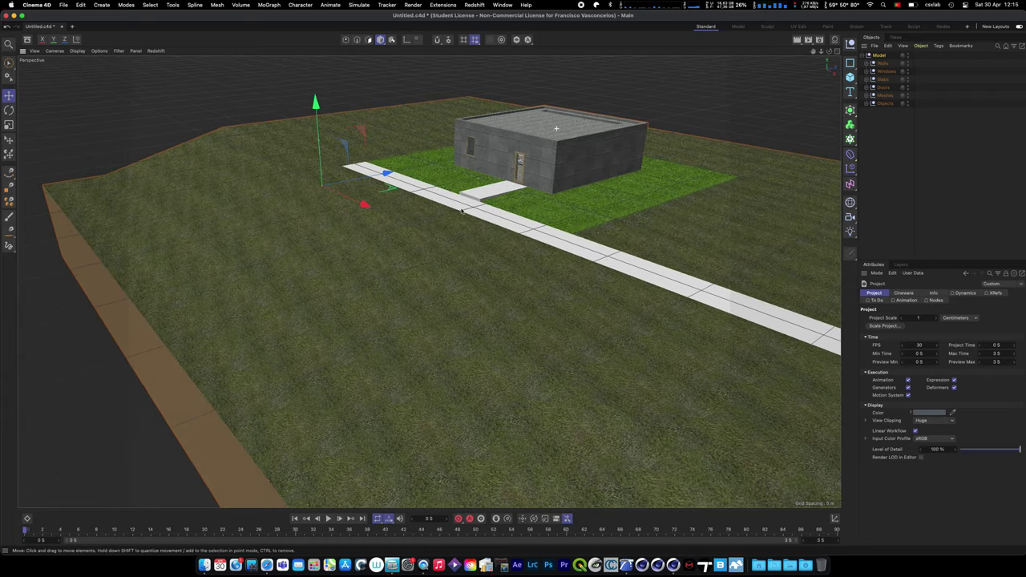
scroll(402, 231, up, 5)
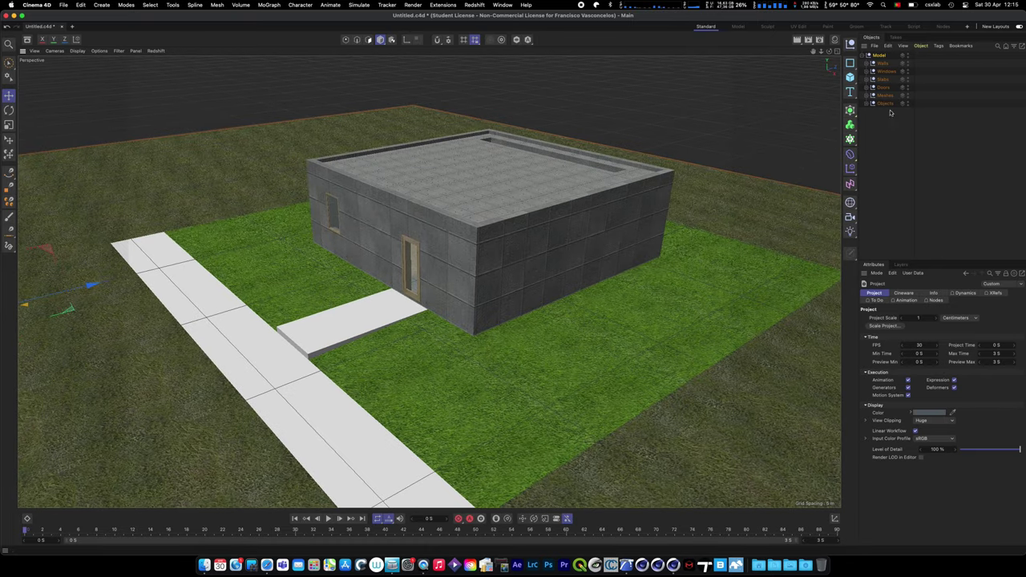
- Expand the Walls, Windows, Slabs, Doors, Meshes and Objects groups to list their parts
click(872, 65)
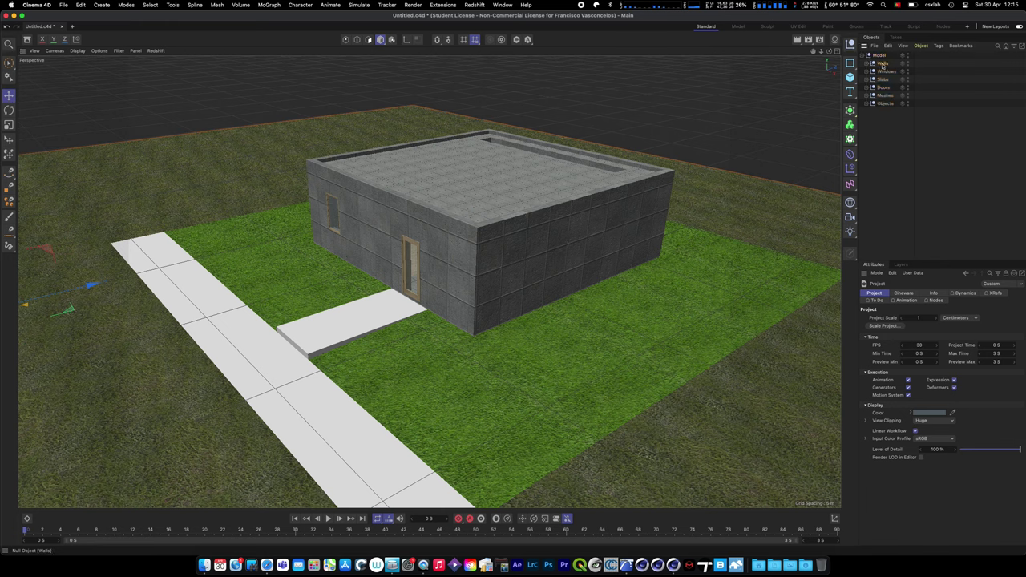
click(868, 64)
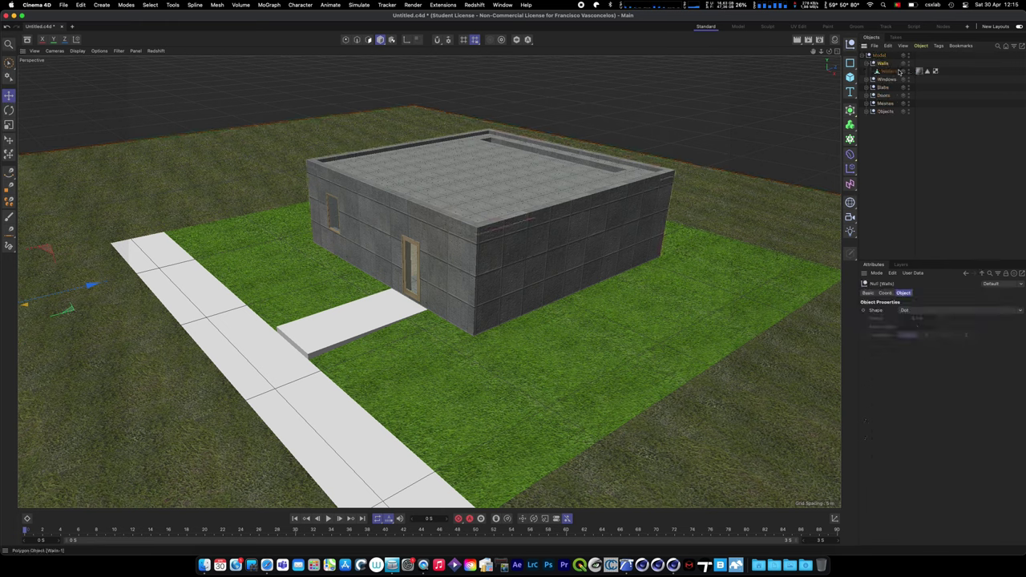
click(882, 71)
click(867, 79)
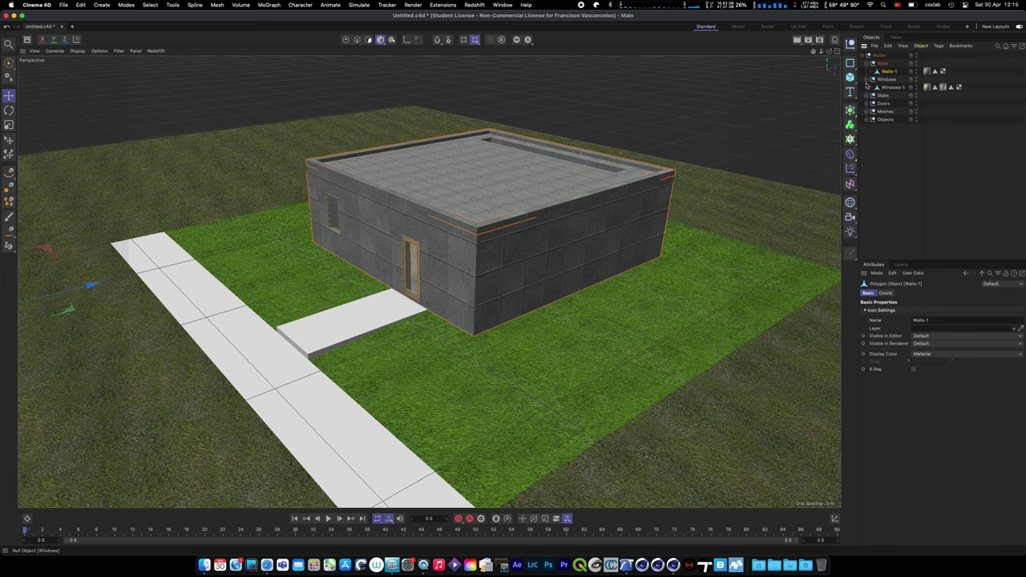
click(867, 95)
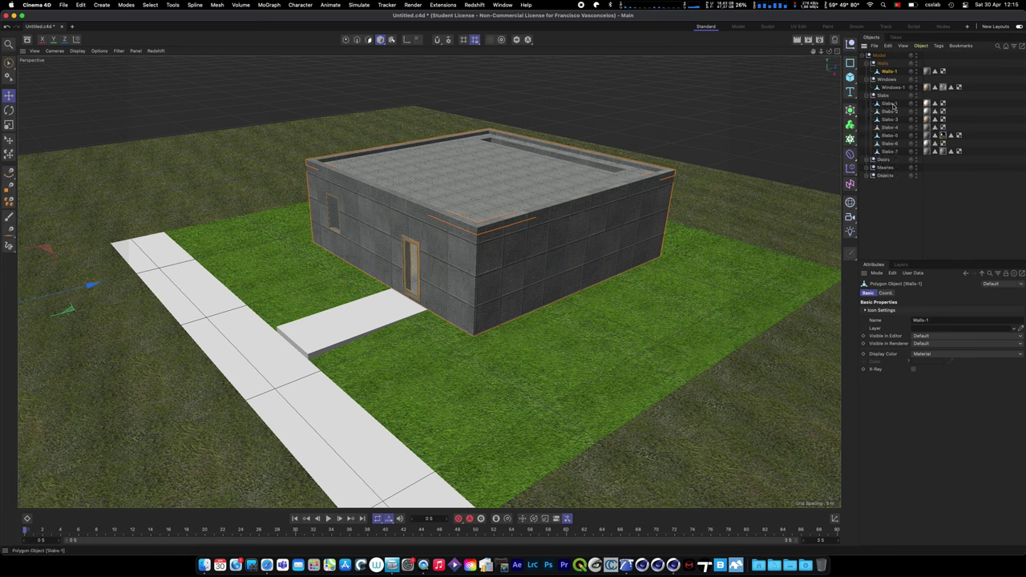
click(867, 160)
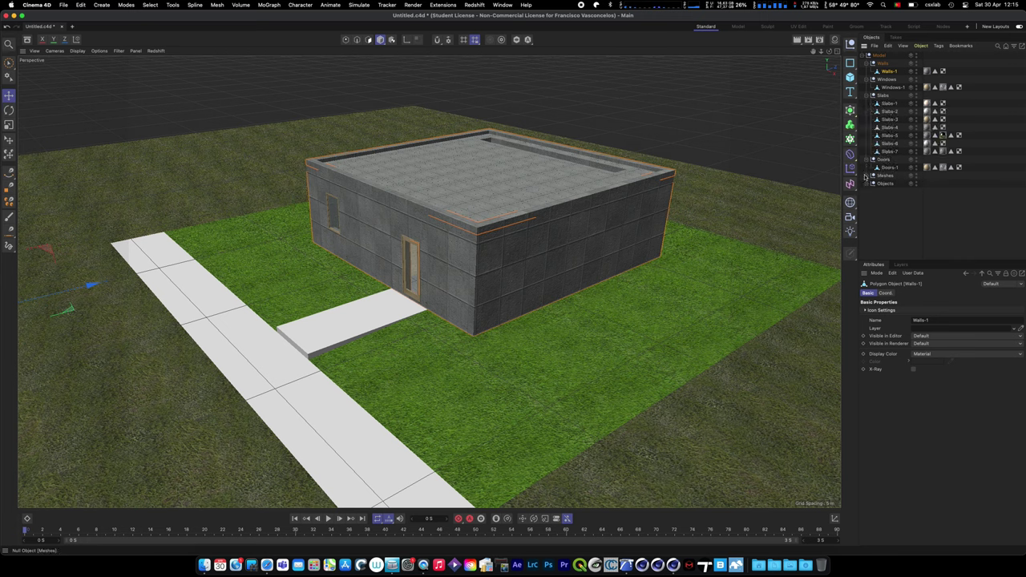
click(867, 176)
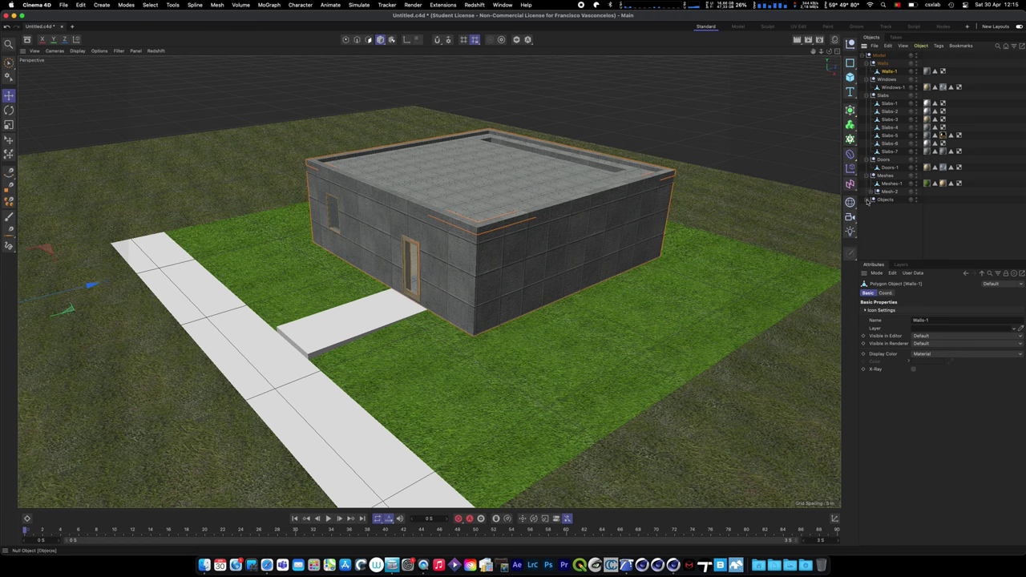
click(867, 199)
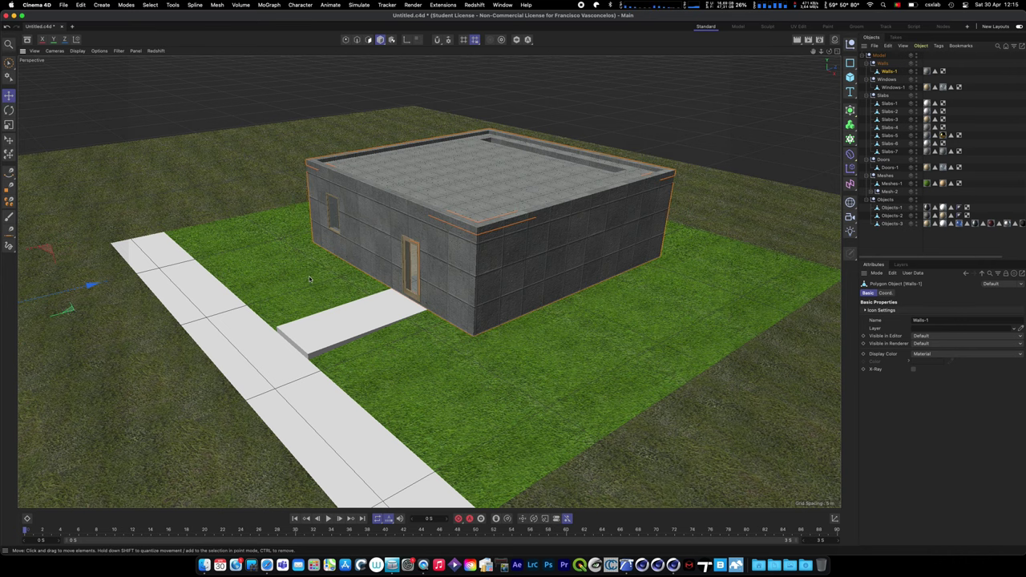
key(ctrl+Up)
- In ArchiCAD's 3D window, walk inside the house and orbit to face the interior wall
click(470, 314)
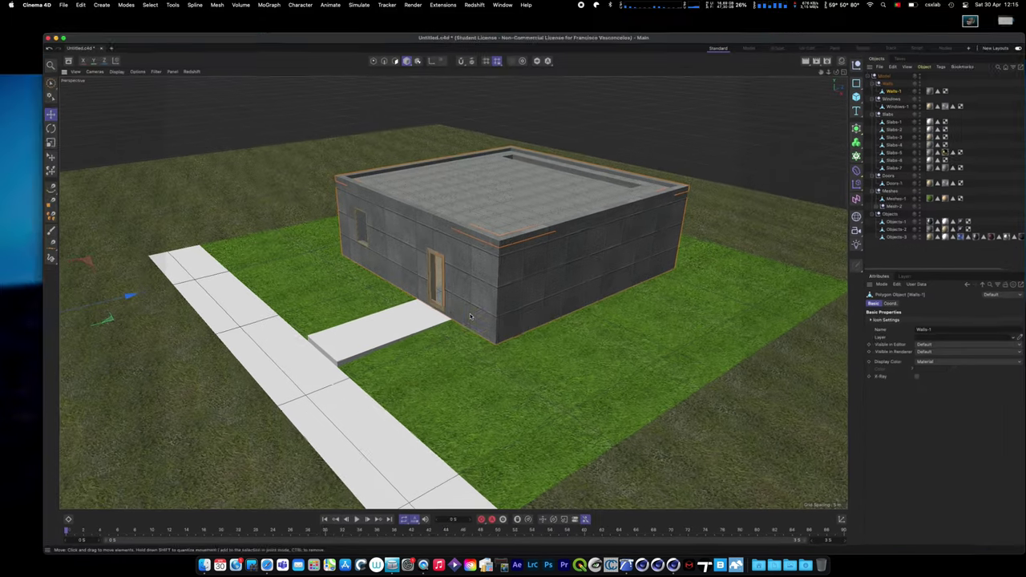
key(ctrl+Right)
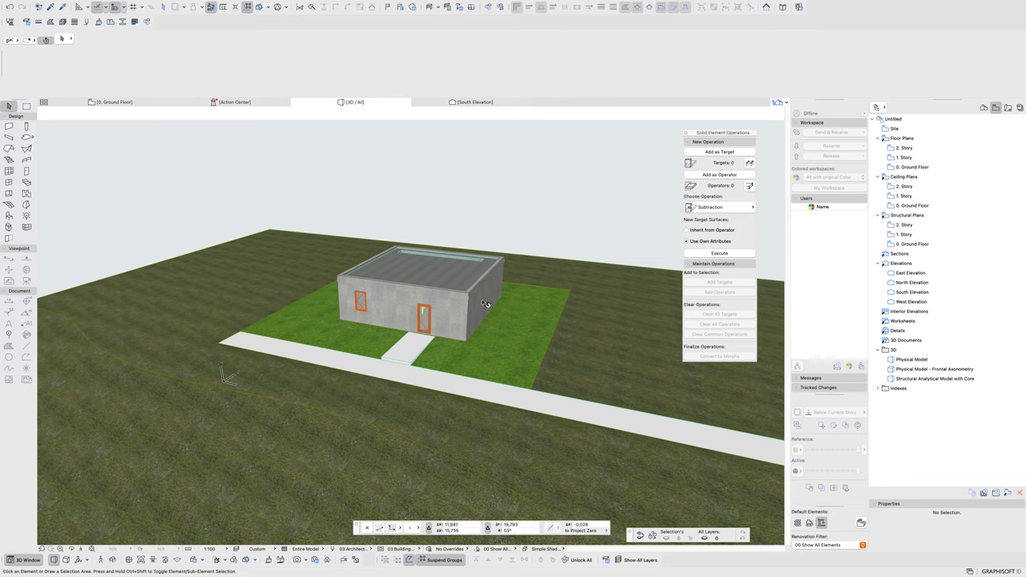
scroll(444, 301, up, 8)
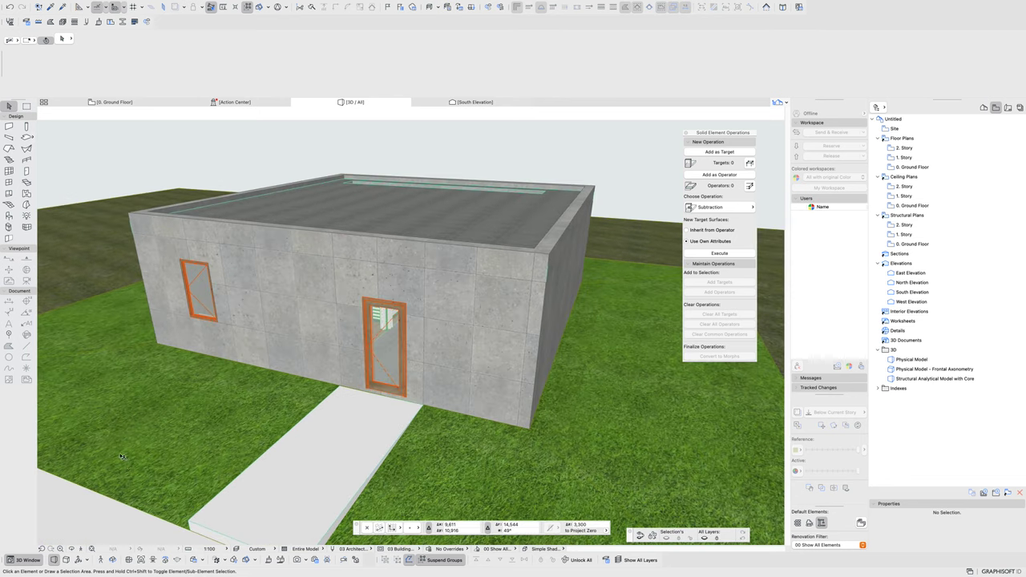
click(80, 549)
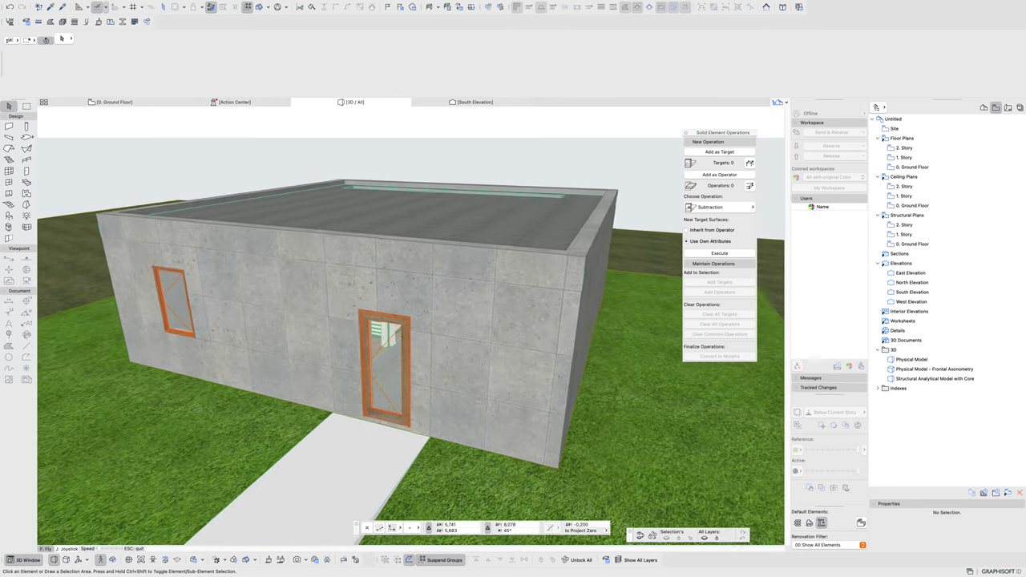
key(Up)
key(Escape)
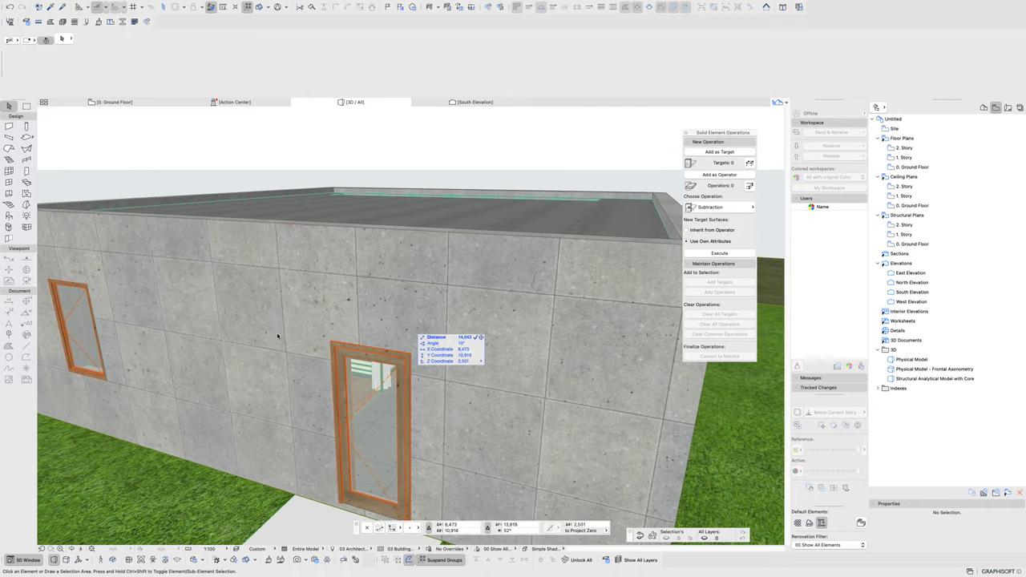
shift+middle_drag(309, 339, 543, 275)
scroll(543, 275, down, 5)
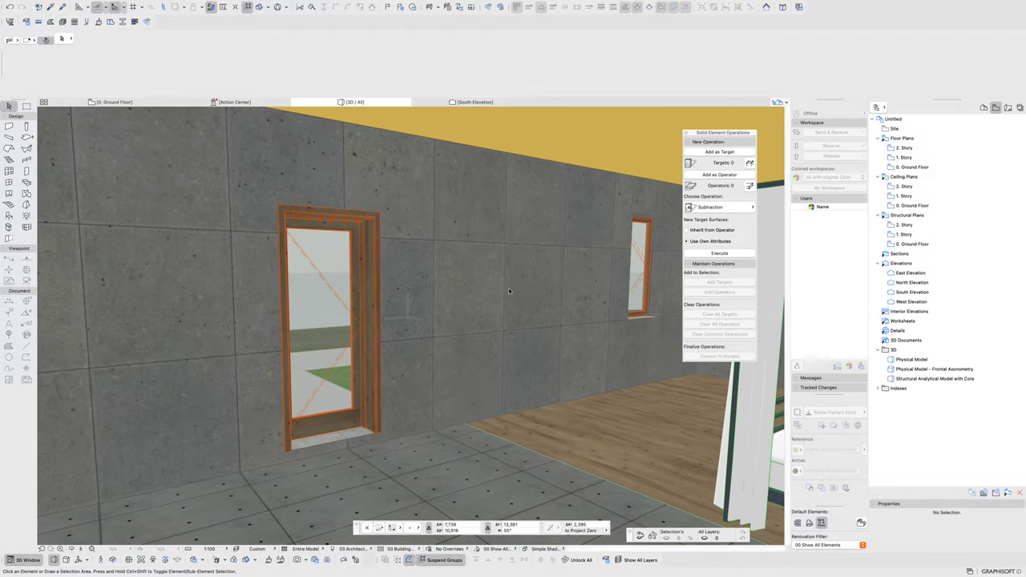
click(513, 292)
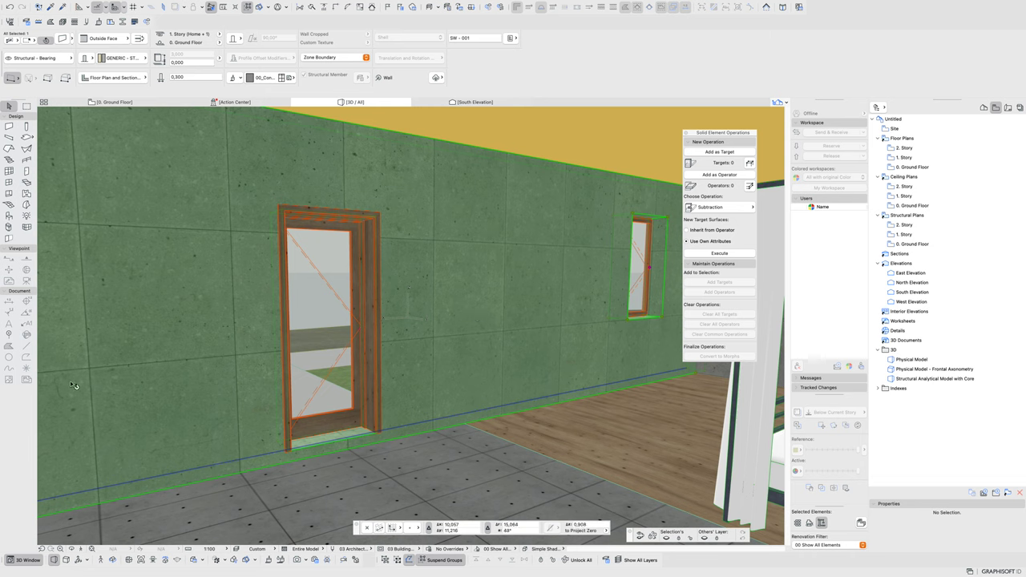
- Unlink the wall's surface overrides and assign the Paint - Pale Blue surface instead of concrete
click(443, 559)
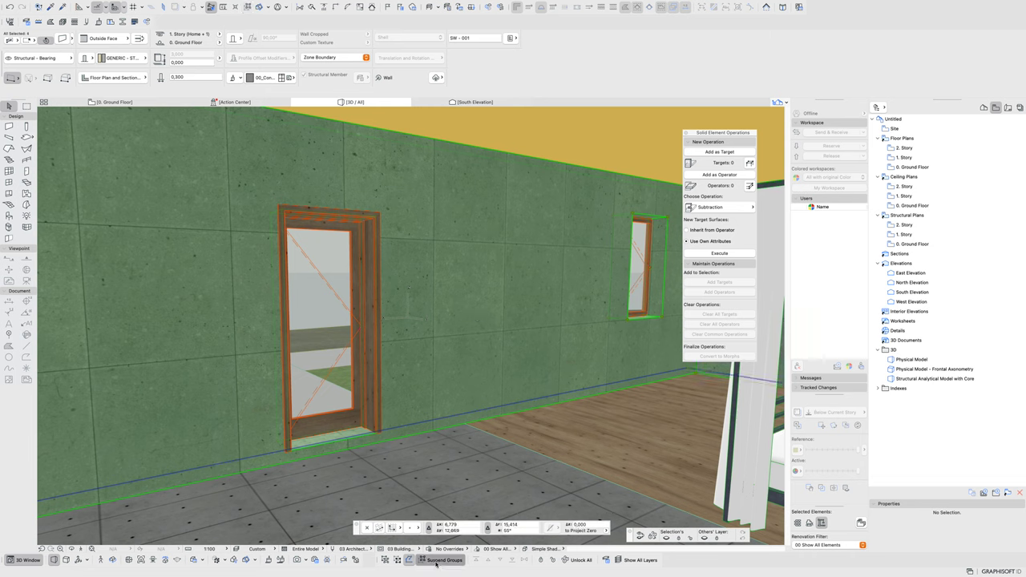
click(443, 560)
click(234, 79)
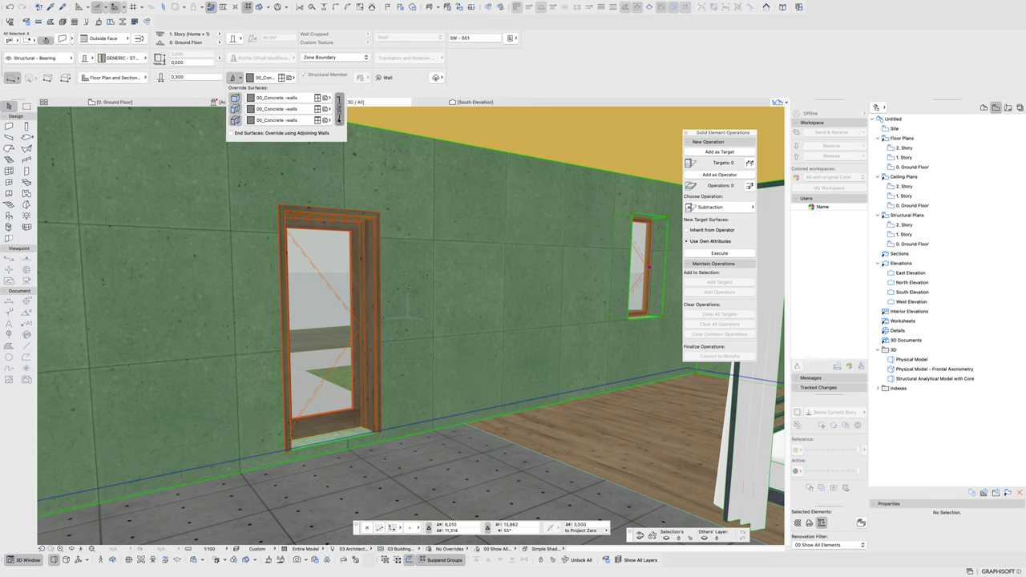
click(339, 109)
click(321, 119)
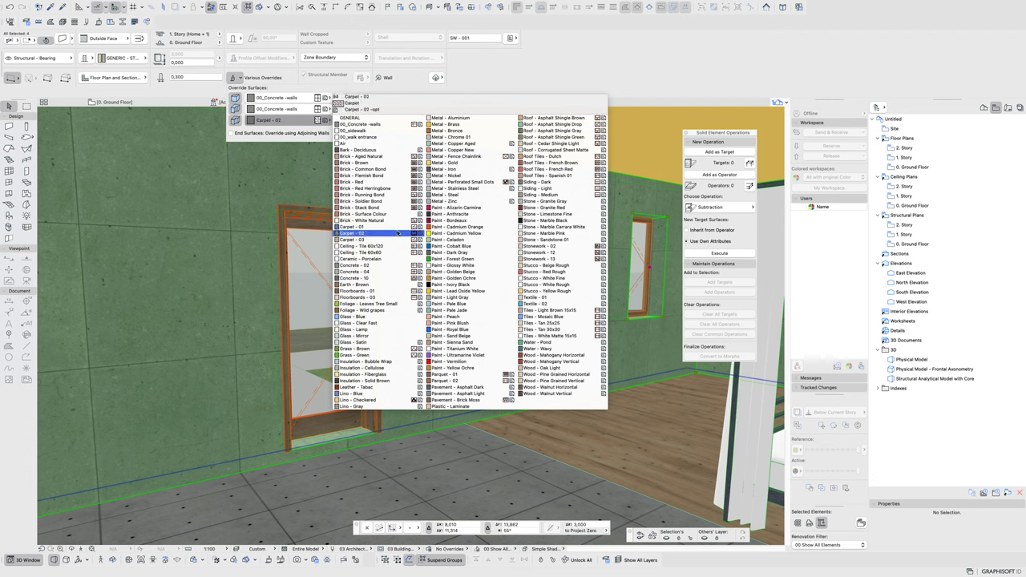
click(447, 304)
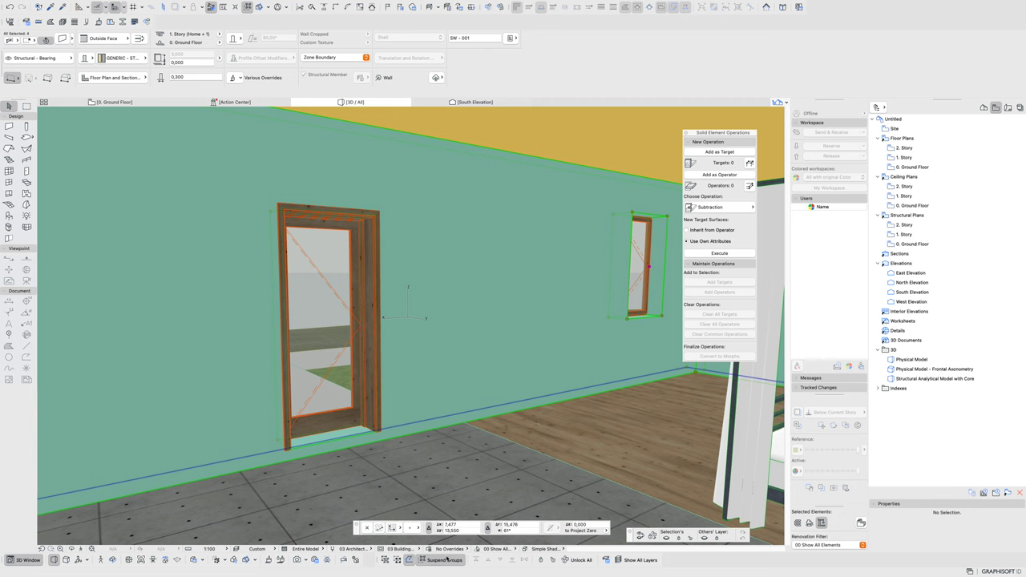
key(ctrl+Left)
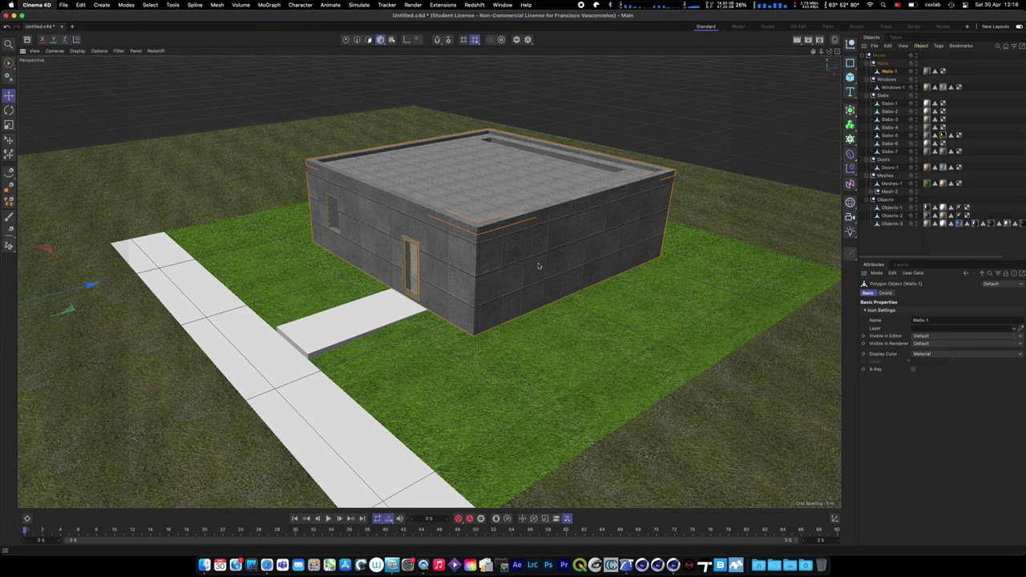
key(super+q)
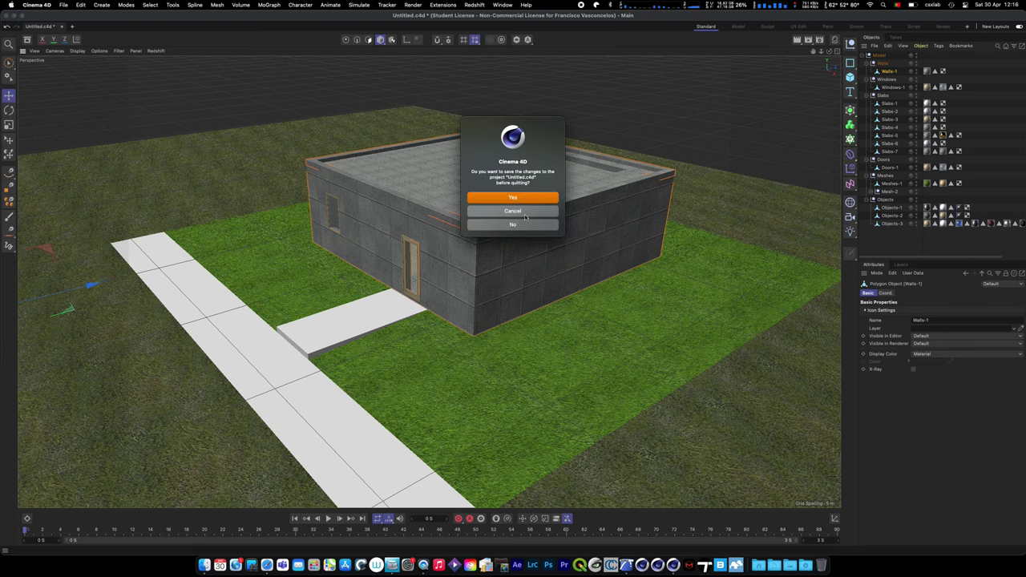
click(524, 211)
key(ctrl+Right)
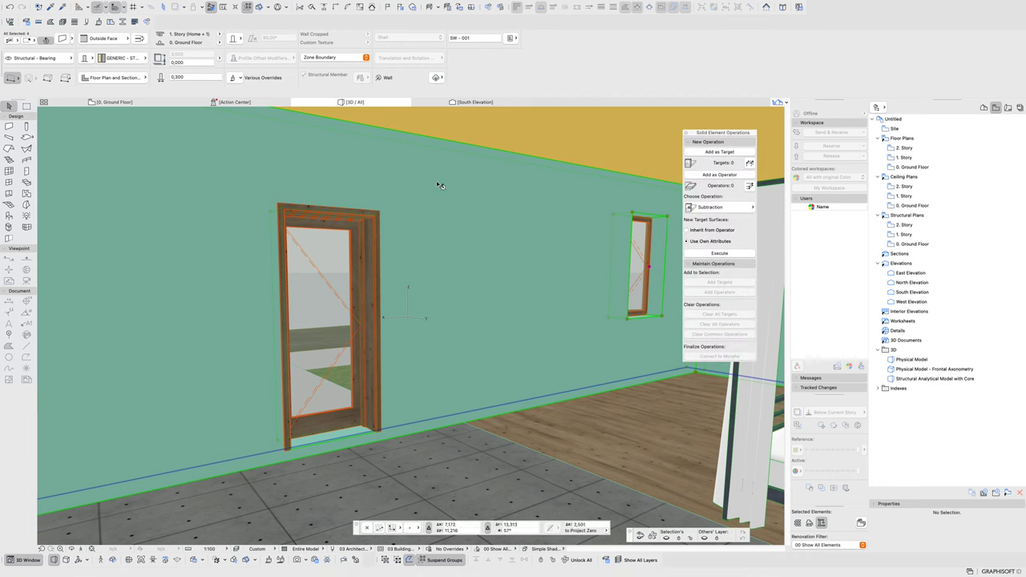
- Use PhotoRender's Export to CINEMA 4D, saving the file as Untitled_update in 00_testing
mouse_move(69, 4)
click(710, 356)
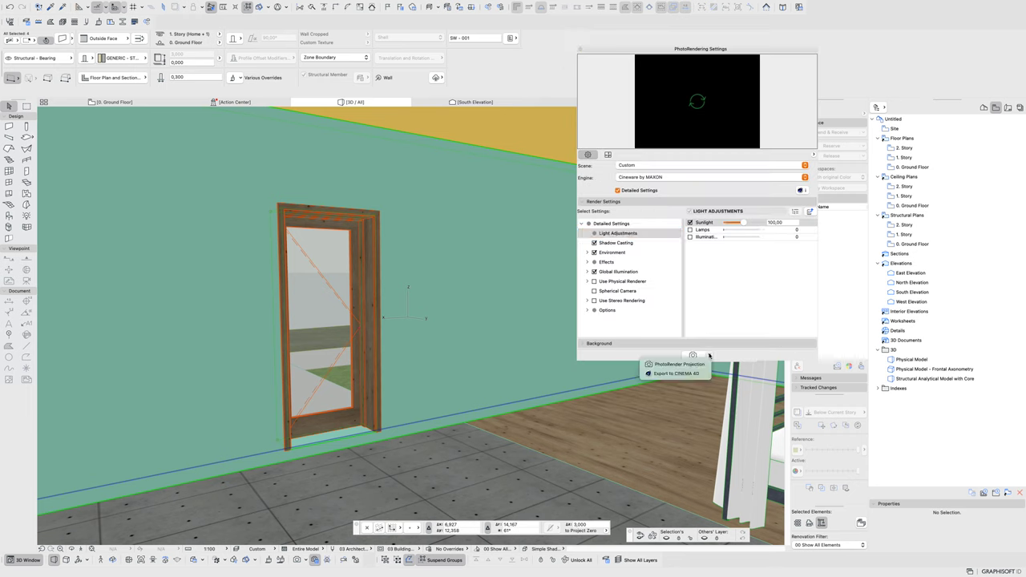
click(674, 374)
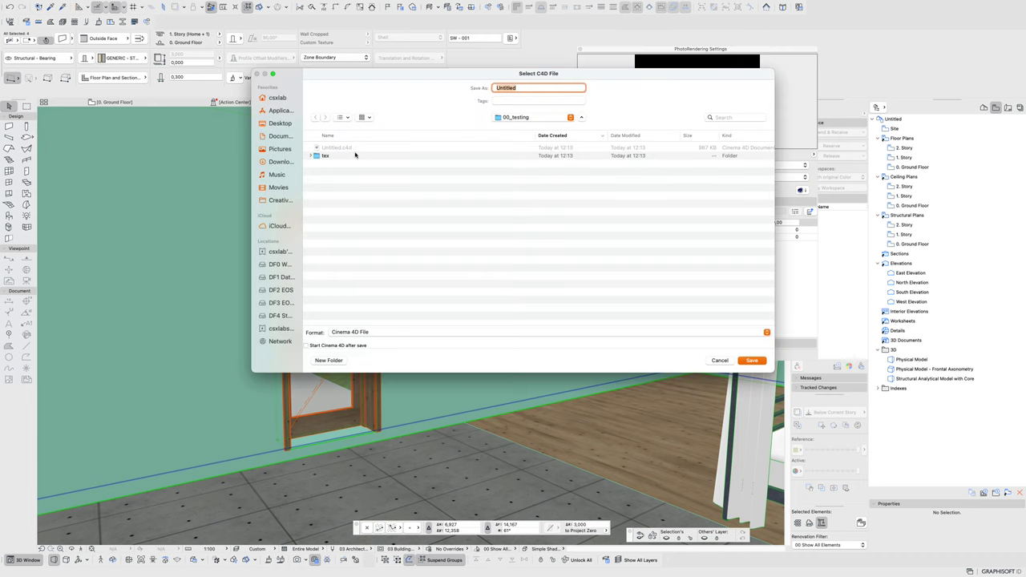
click(347, 148)
click(529, 89)
text(_update)
key(Return)
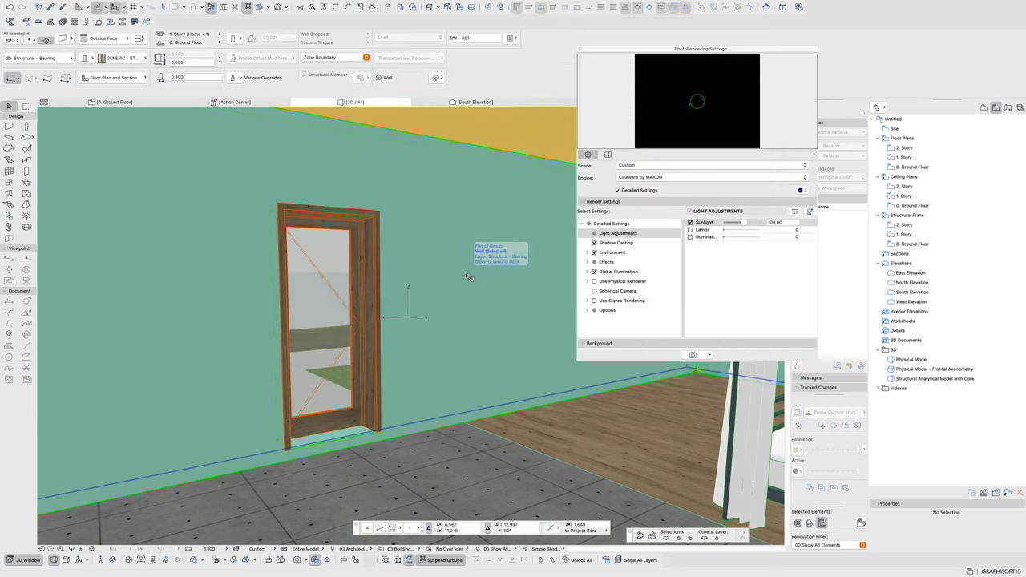
key(super+Tab)
key(super+Tab)
key(super+Tab)
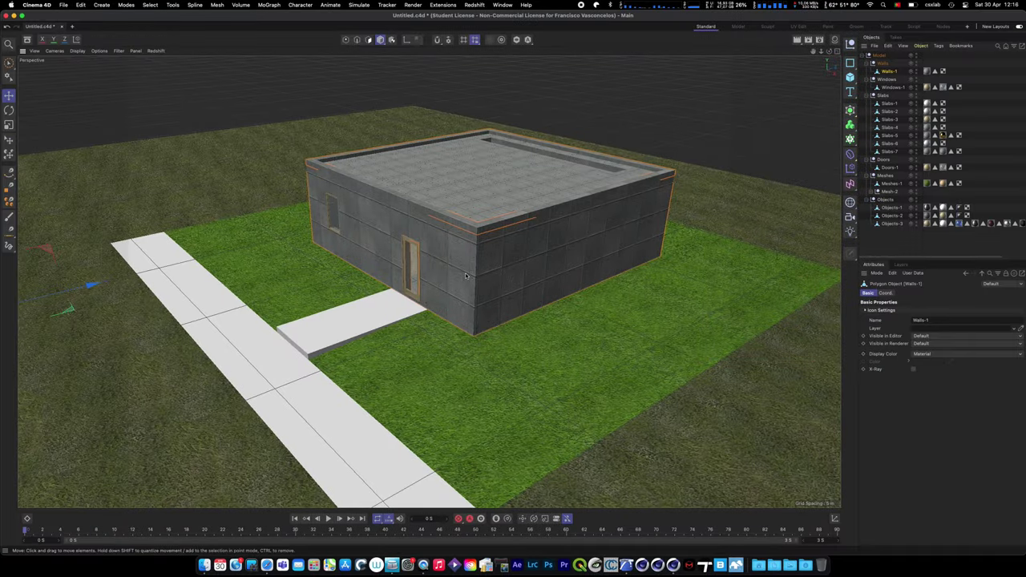
- Merge Desktop/00_testing/Untitled_update.c4d, accepting Scene Combine and the geometry and material update options
click(63, 7)
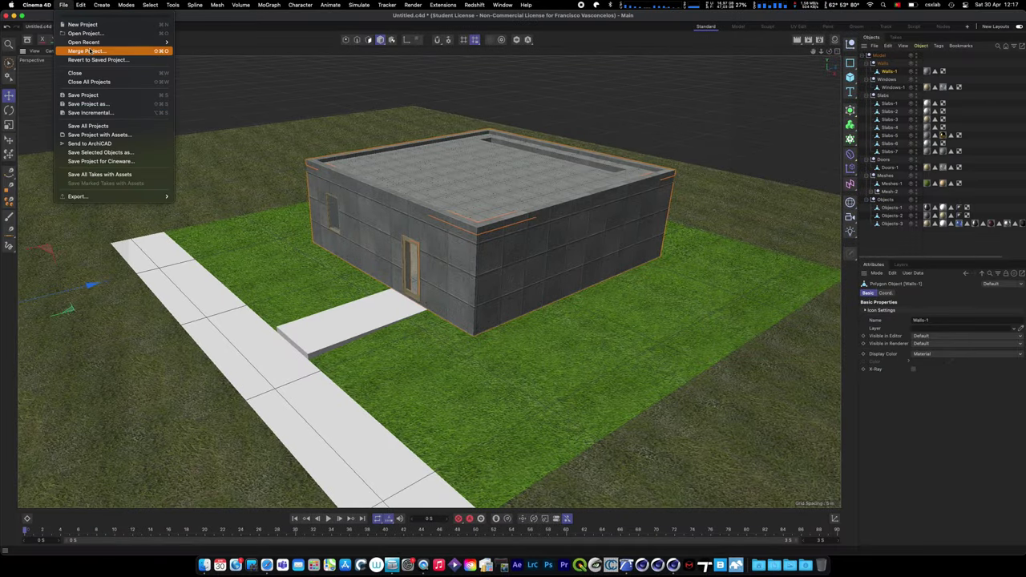
click(92, 50)
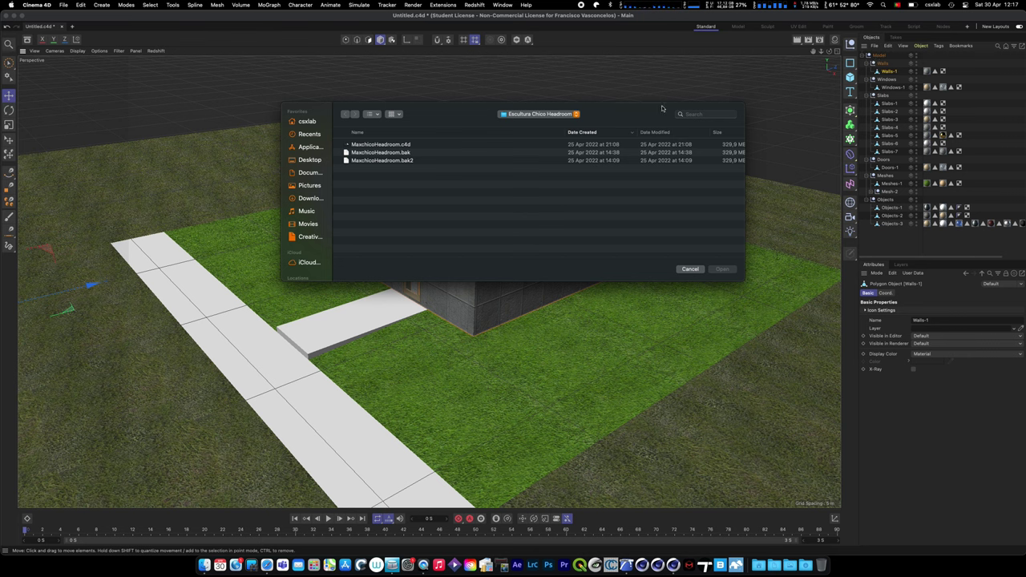
click(523, 115)
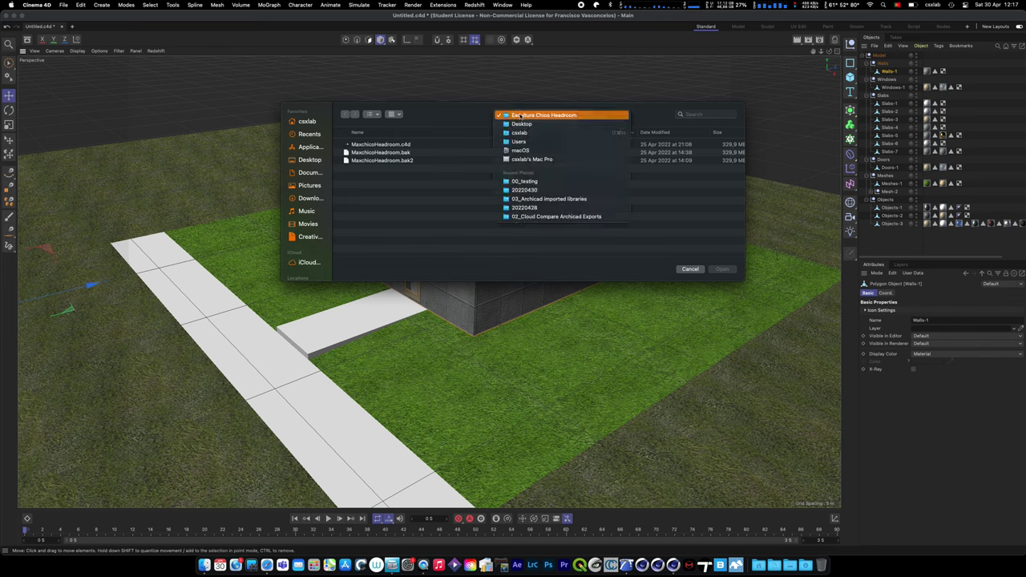
click(291, 166)
double_click(375, 144)
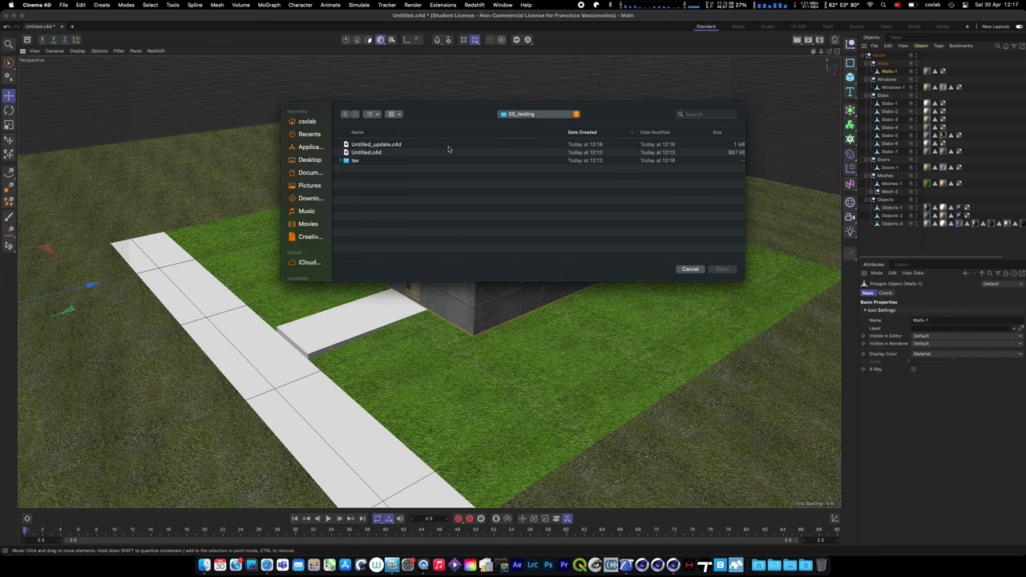
click(386, 146)
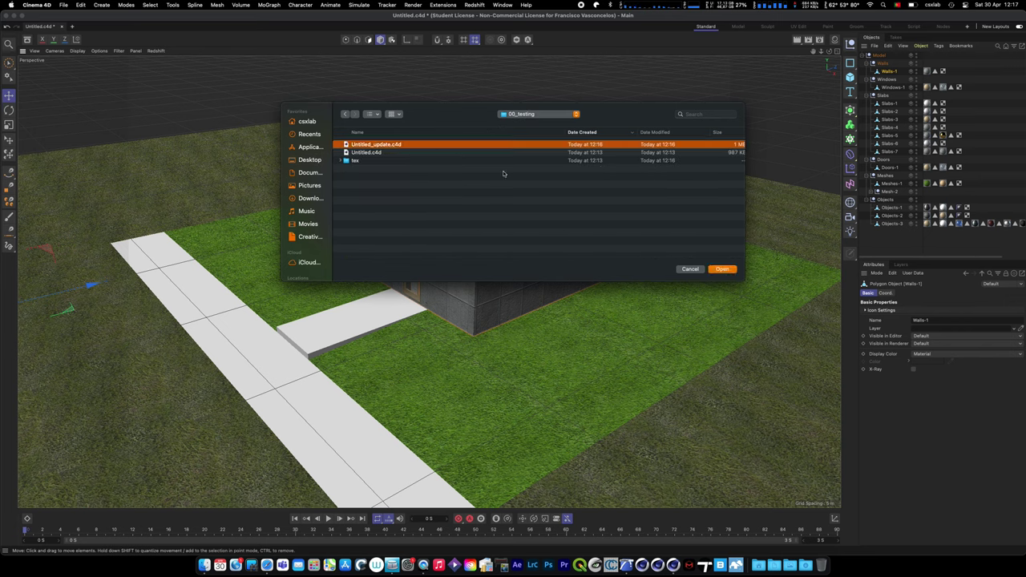
click(722, 269)
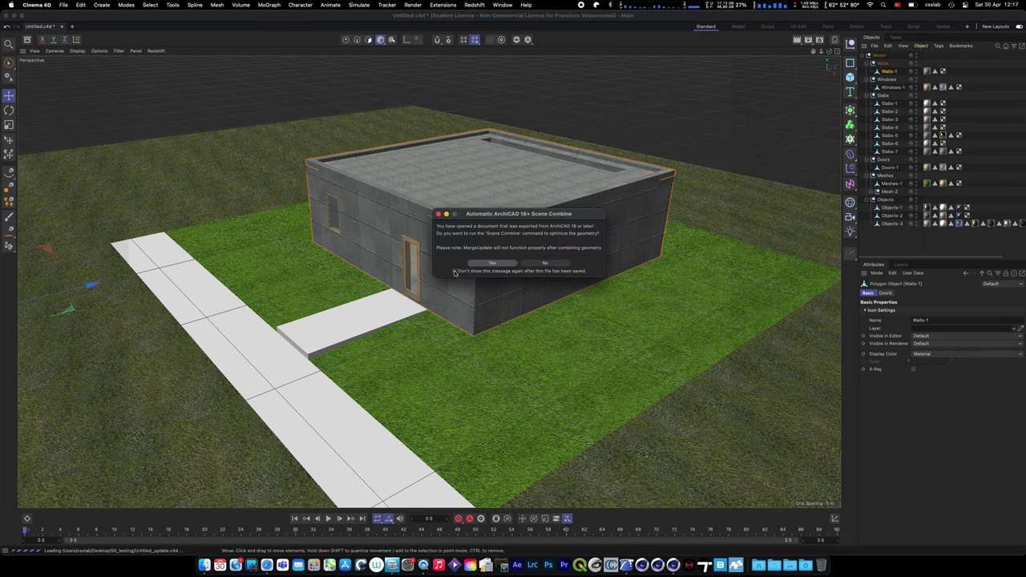
click(498, 263)
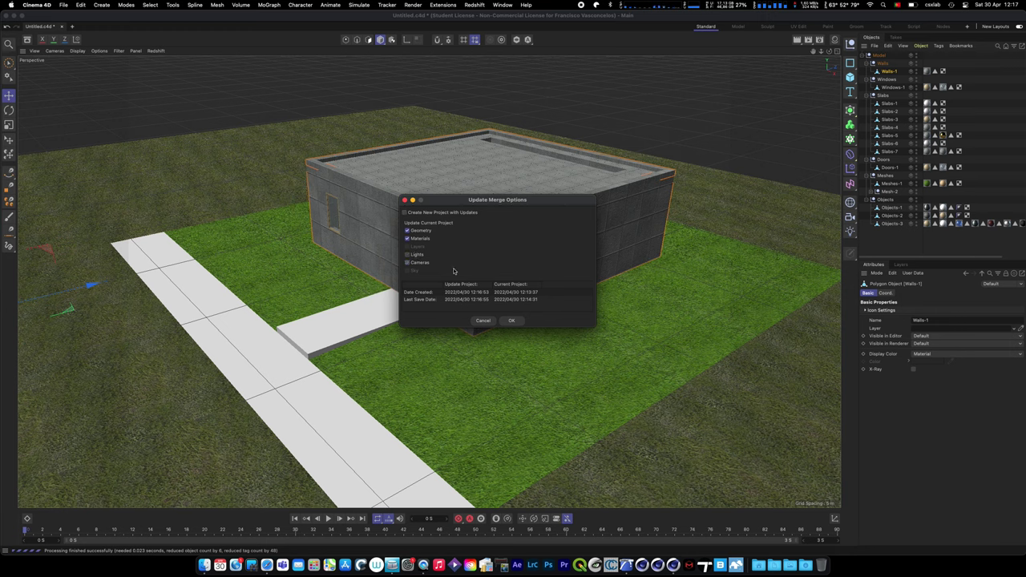
click(511, 320)
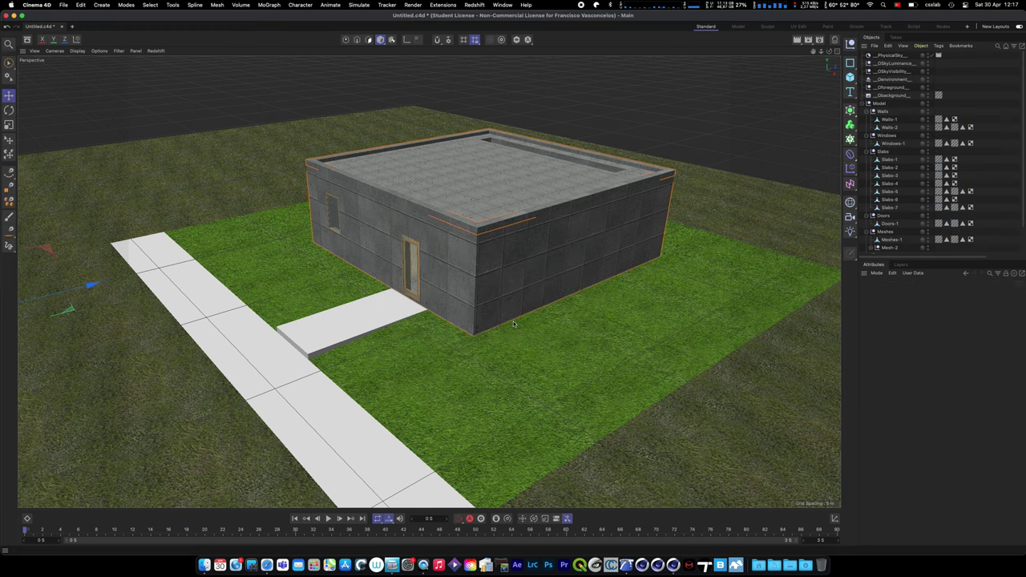
- Browse the Model hierarchy and scene materials, inspecting the Physical Sky object and Windows-1 material tag
click(867, 103)
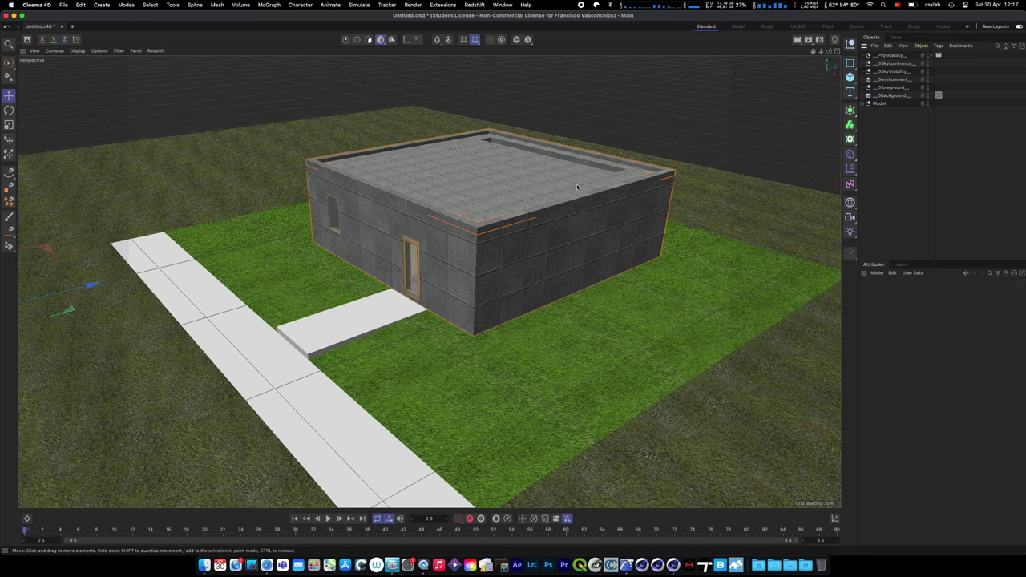
click(896, 56)
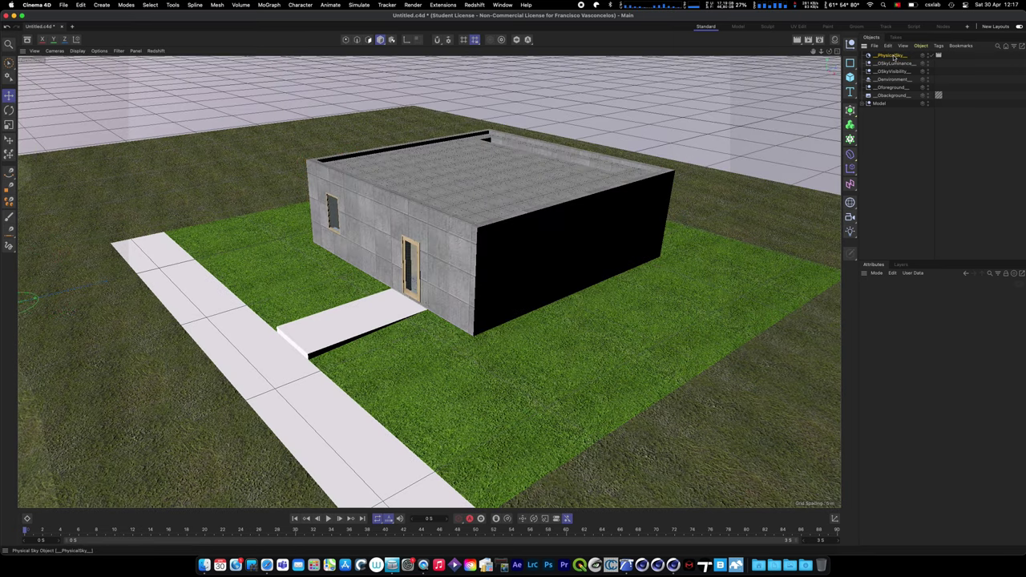
click(891, 55)
click(834, 40)
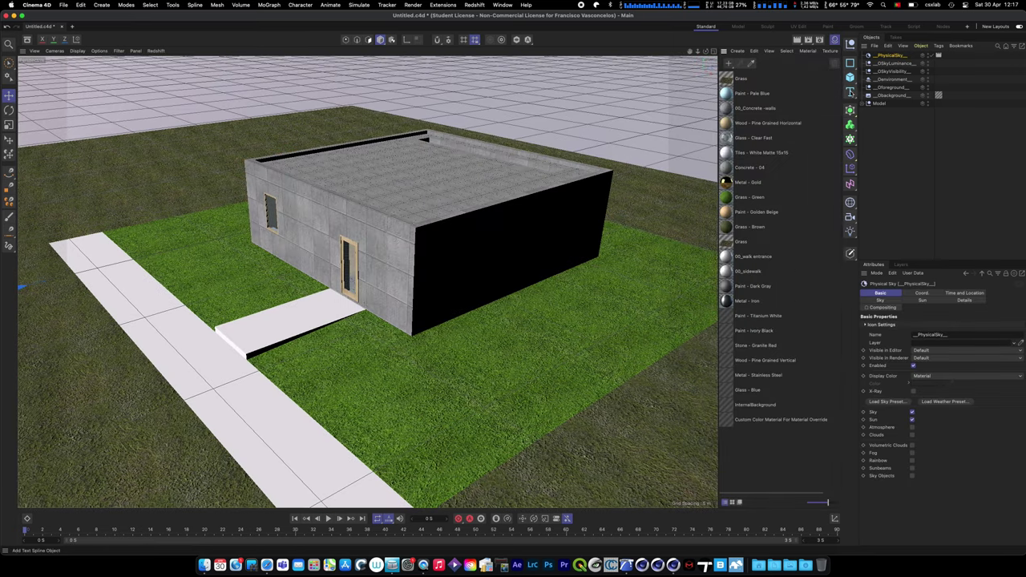
click(868, 104)
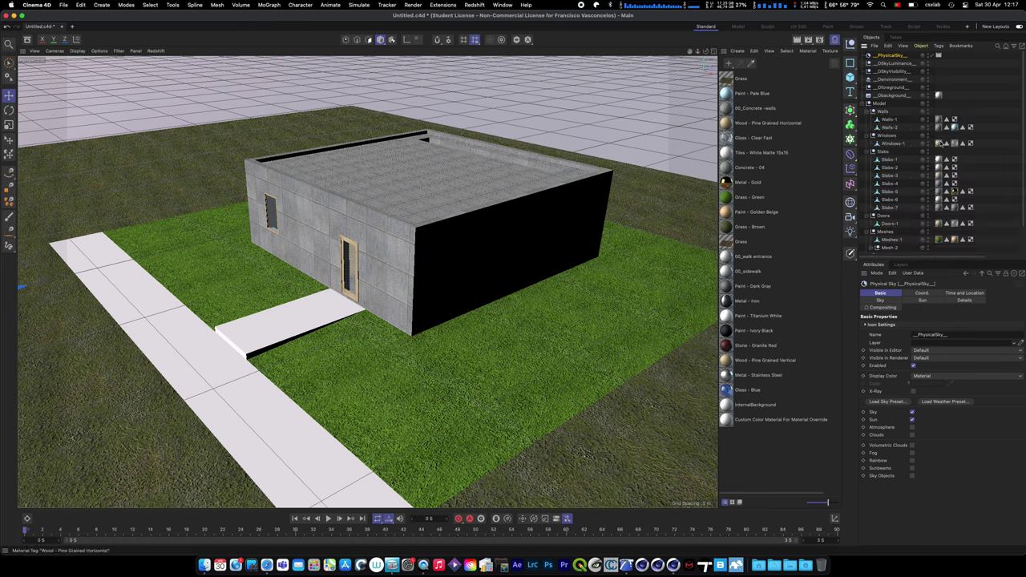
click(946, 143)
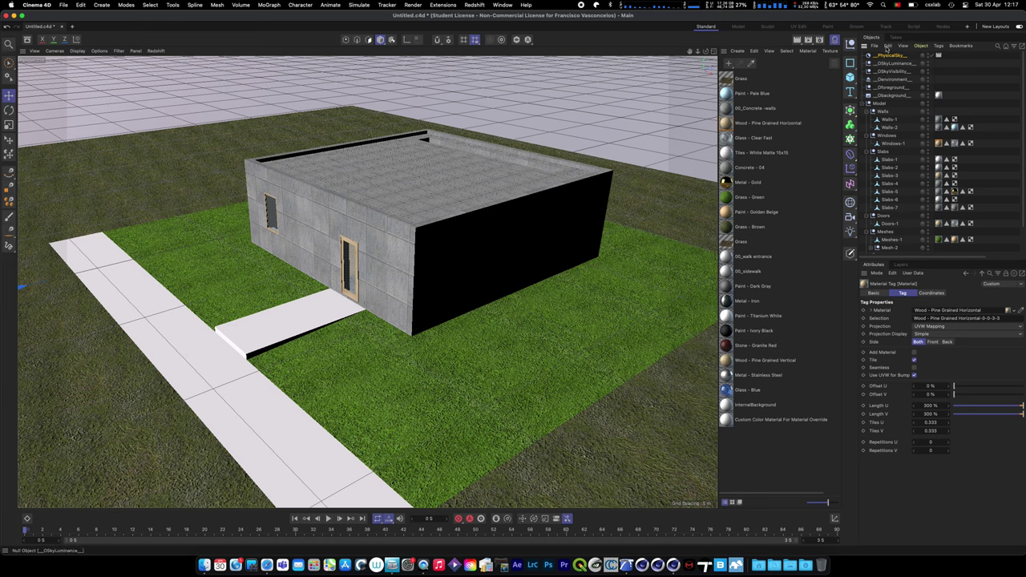
- Delete the six merged sky and environment objects and collapse the Model hierarchy
shift+click(890, 96)
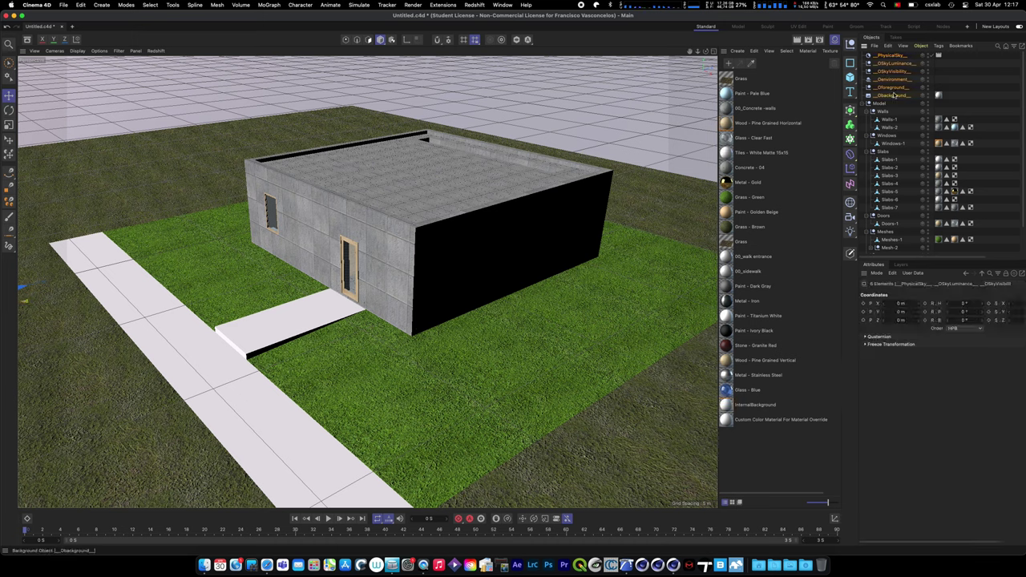
key(Delete)
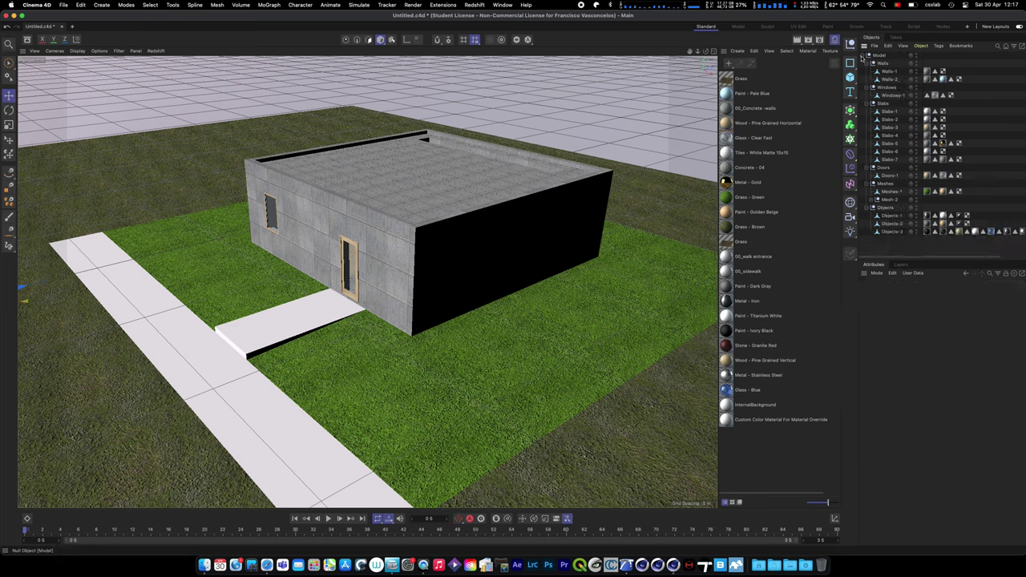
click(862, 56)
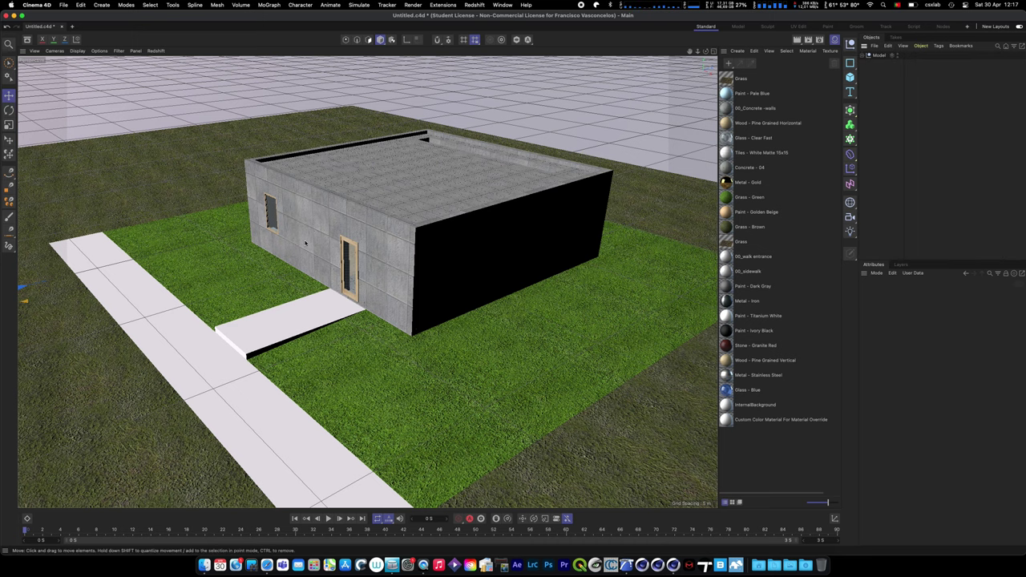
- Select the Walls-1 object and zoom in on the concrete roof tiles and interior railings, then back out
scroll(370, 218, up, 3)
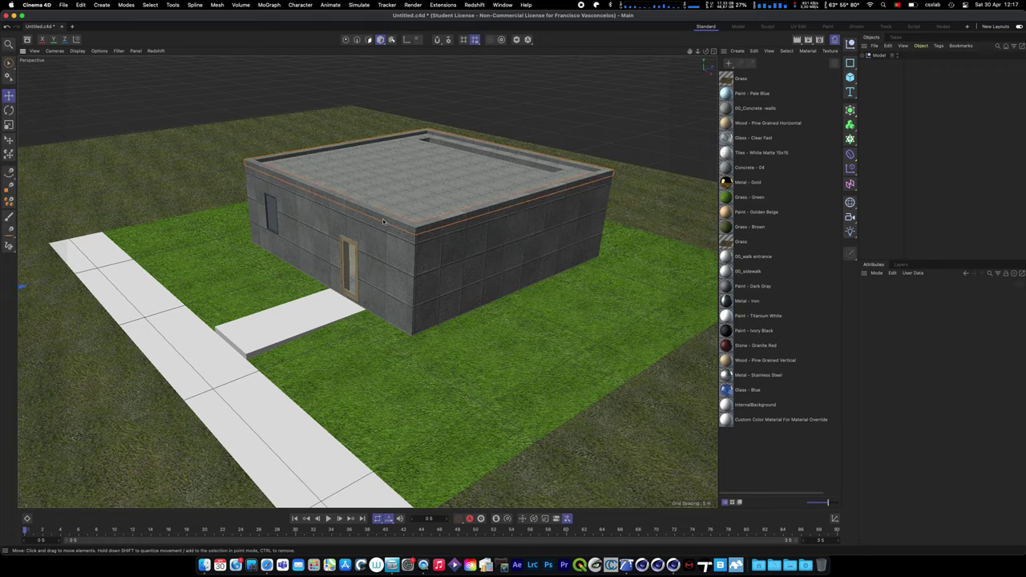
click(372, 219)
scroll(377, 219, up, 6)
scroll(378, 218, up, 10)
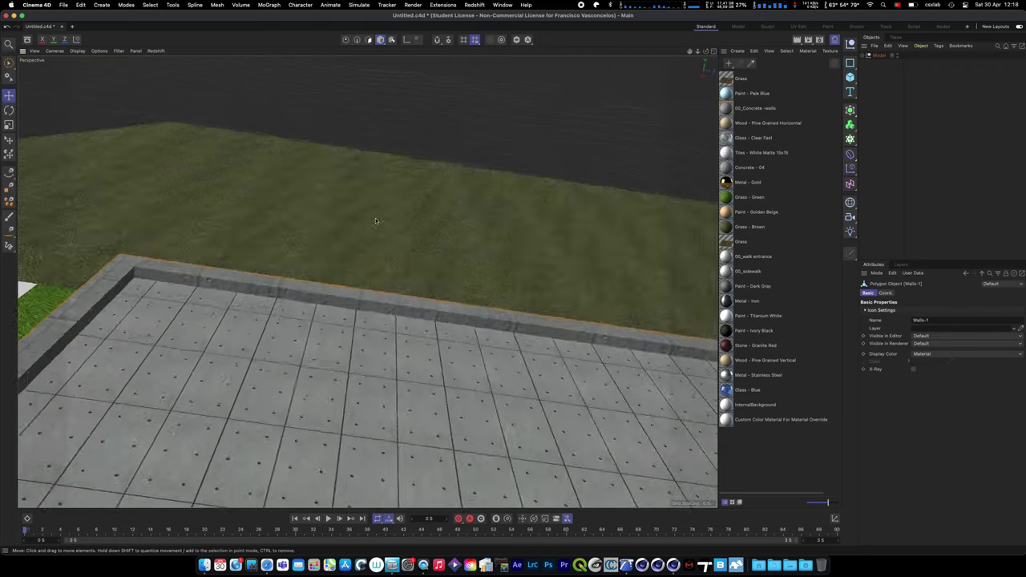
scroll(314, 215, up, 3)
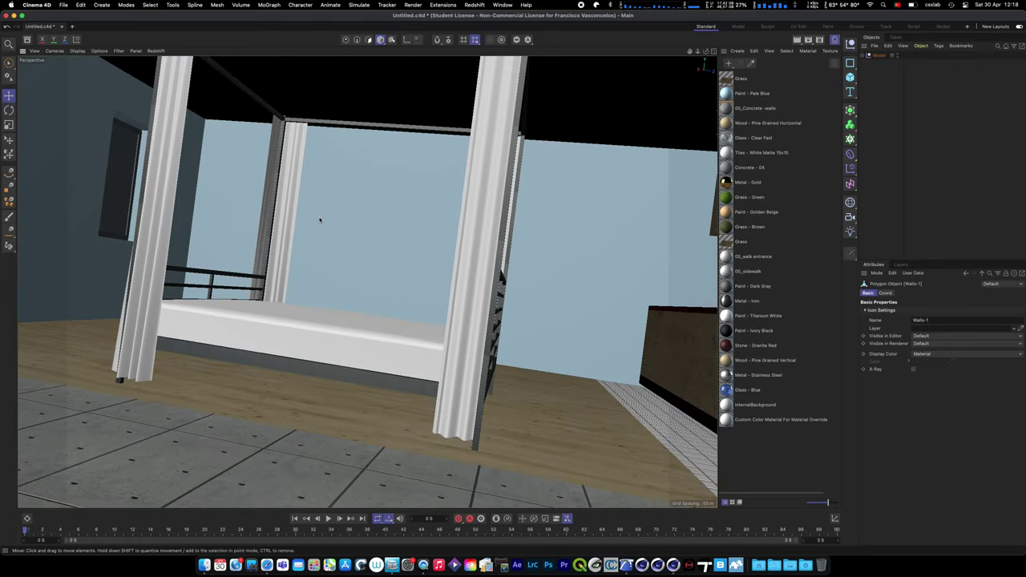
scroll(589, 315, down, 12)
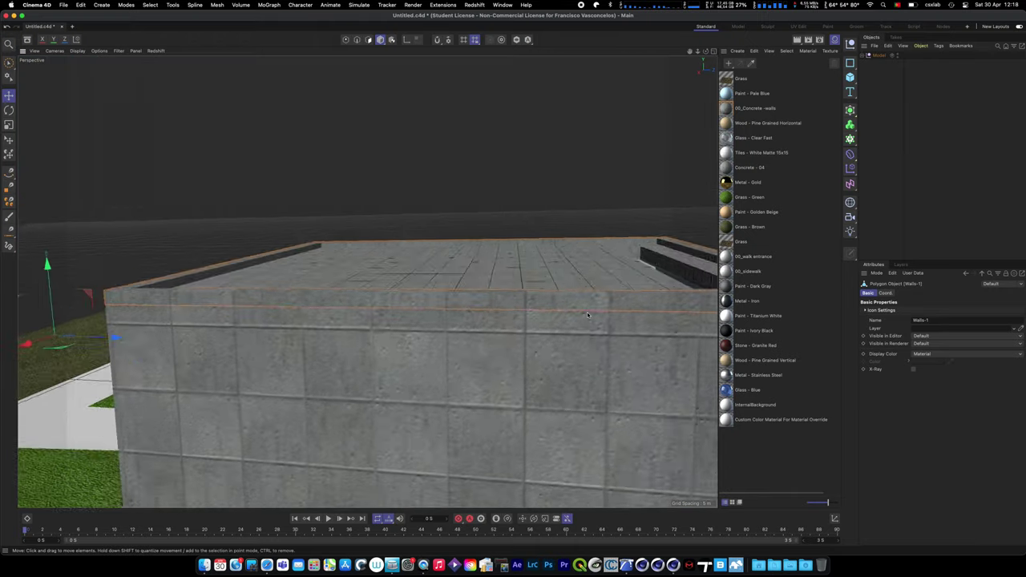
scroll(587, 315, down, 6)
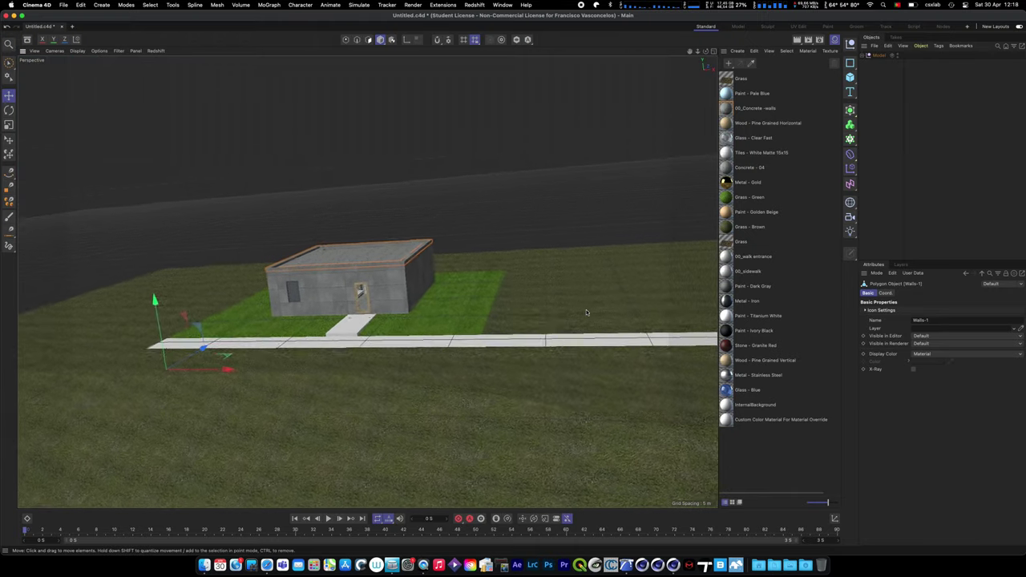
scroll(586, 312, up, 5)
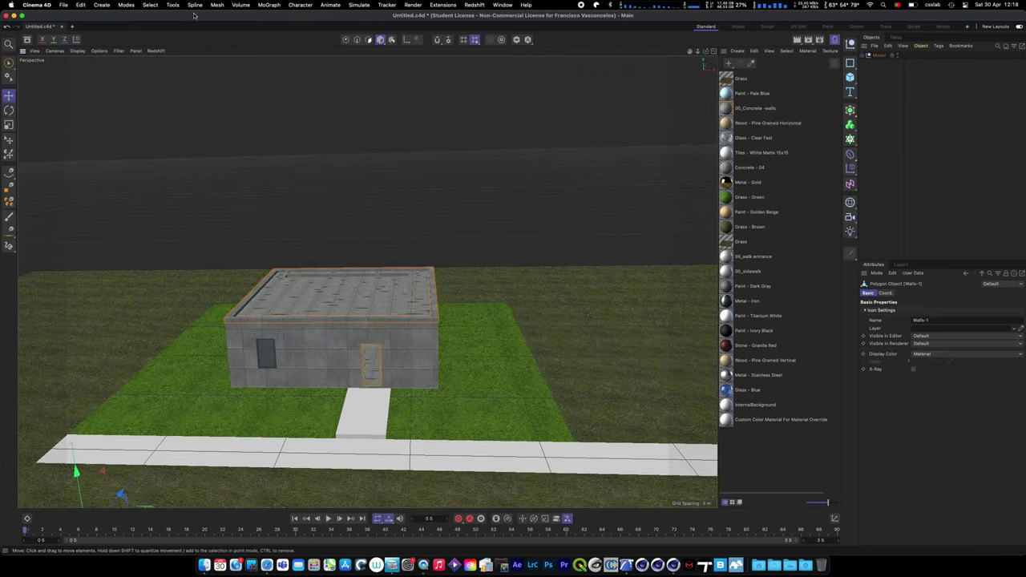
key(ctrl+Right)
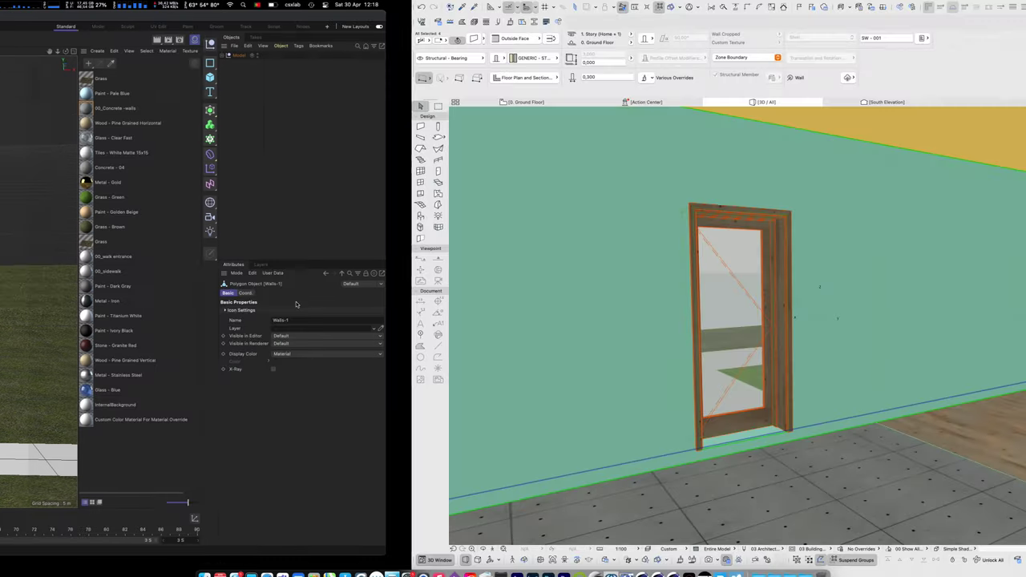
click(62, 5)
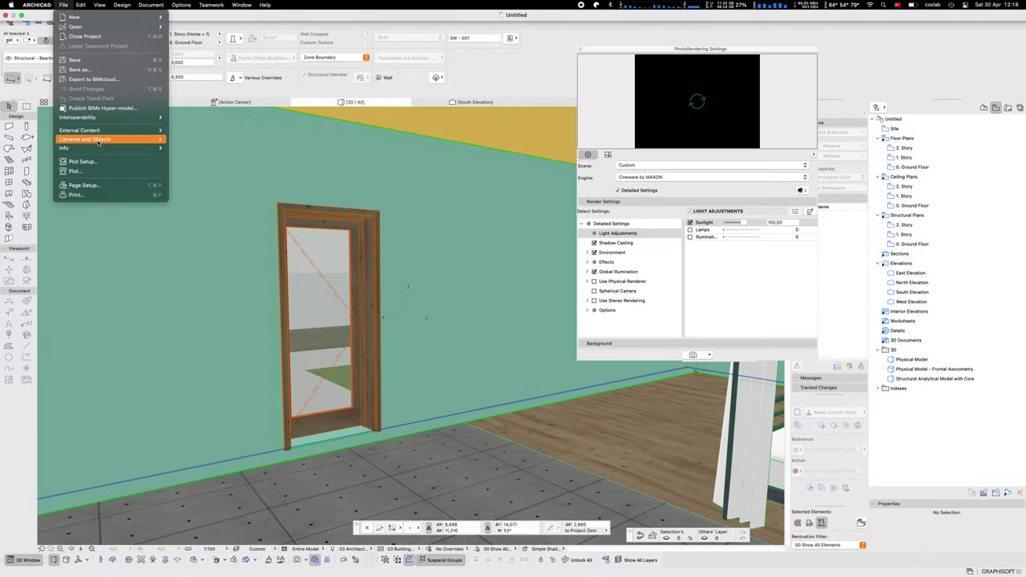
mouse_move(104, 117)
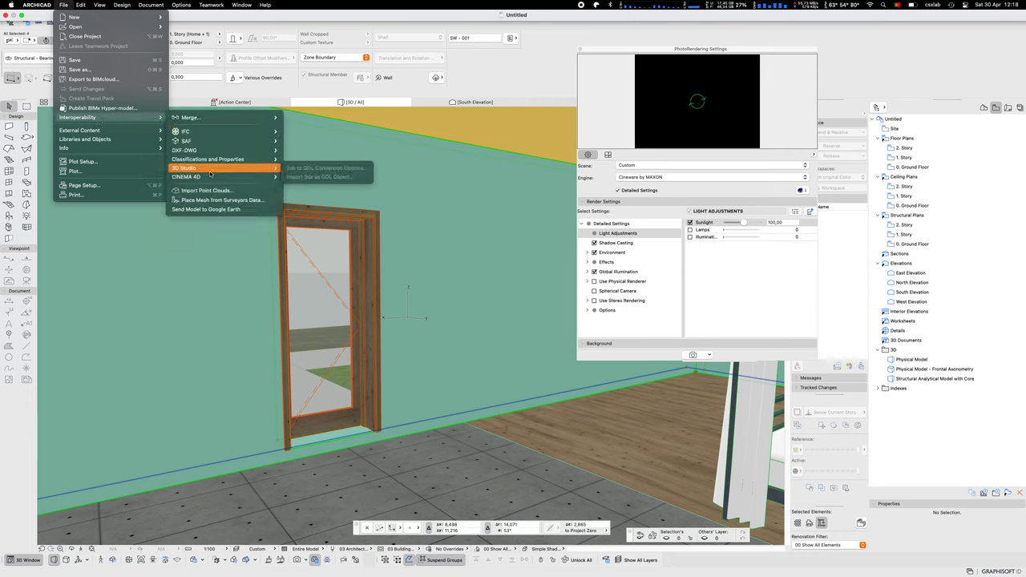
mouse_move(213, 178)
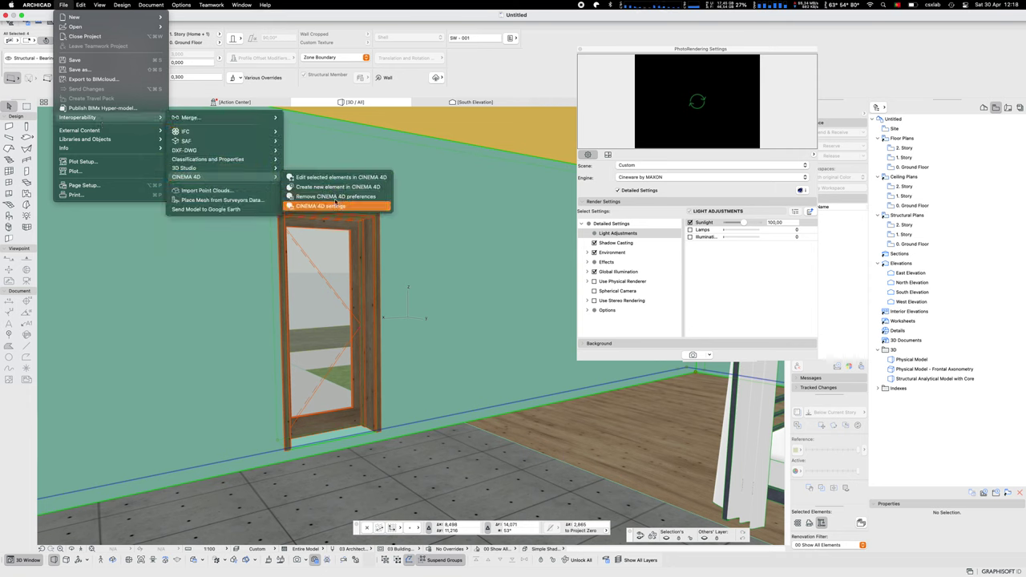
click(476, 278)
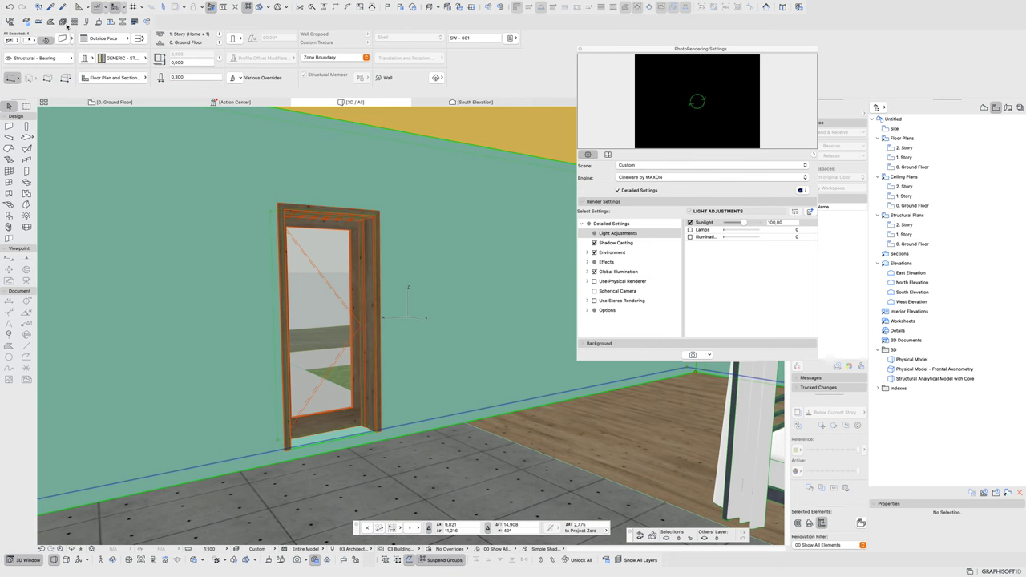
key(ctrl+Right)
key(ctrl+Right)
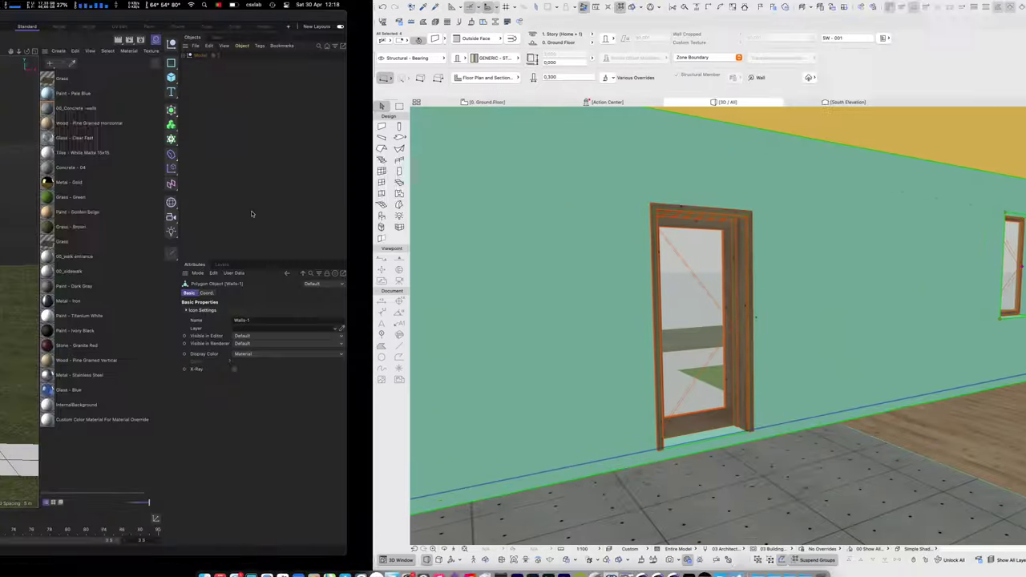
- Switch to the full-screen Cinema 4D workspace and browse its File and Character menus
key(ctrl+Right)
click(51, 4)
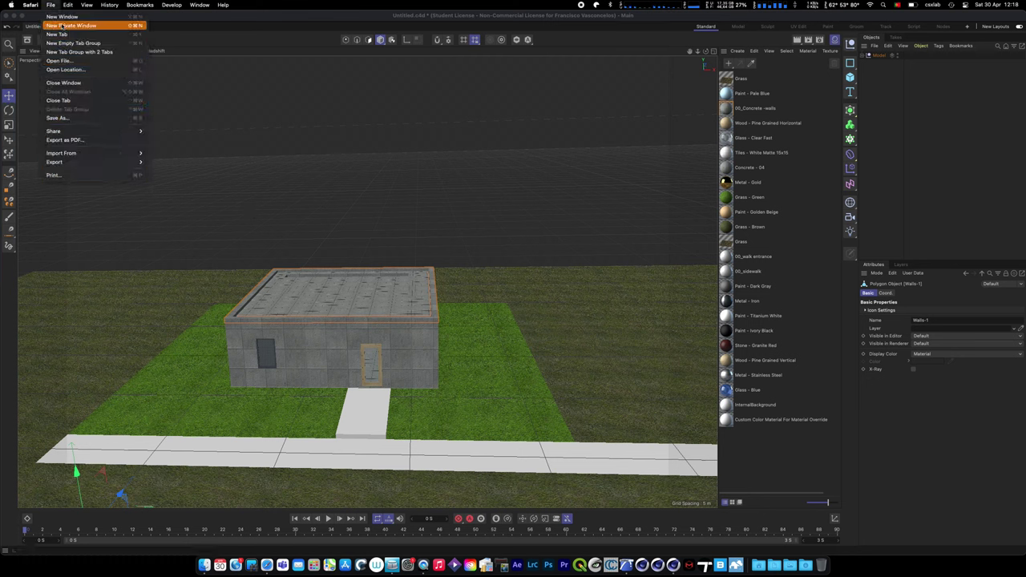
click(214, 19)
click(64, 4)
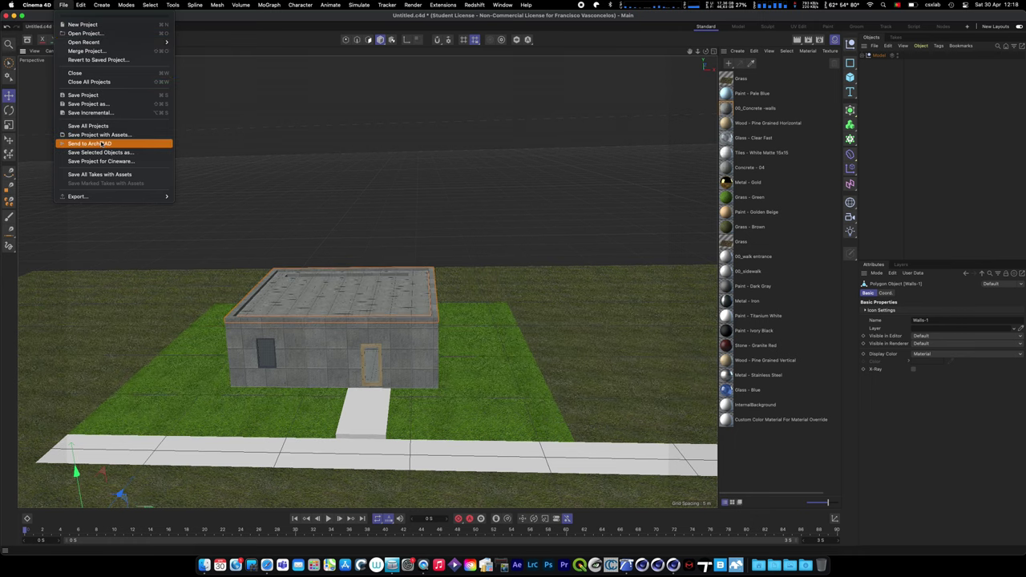
mouse_move(301, 5)
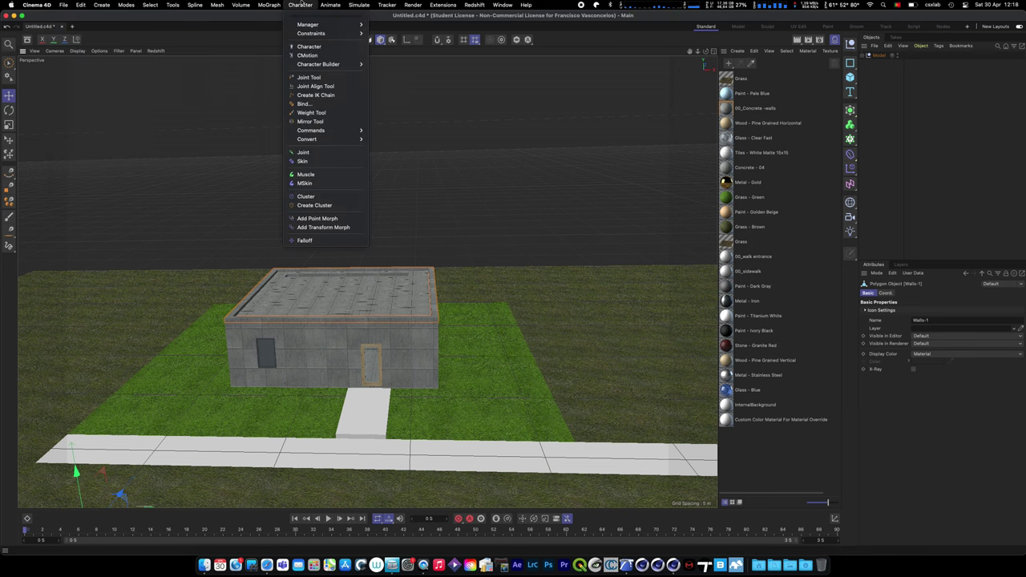
click(244, 18)
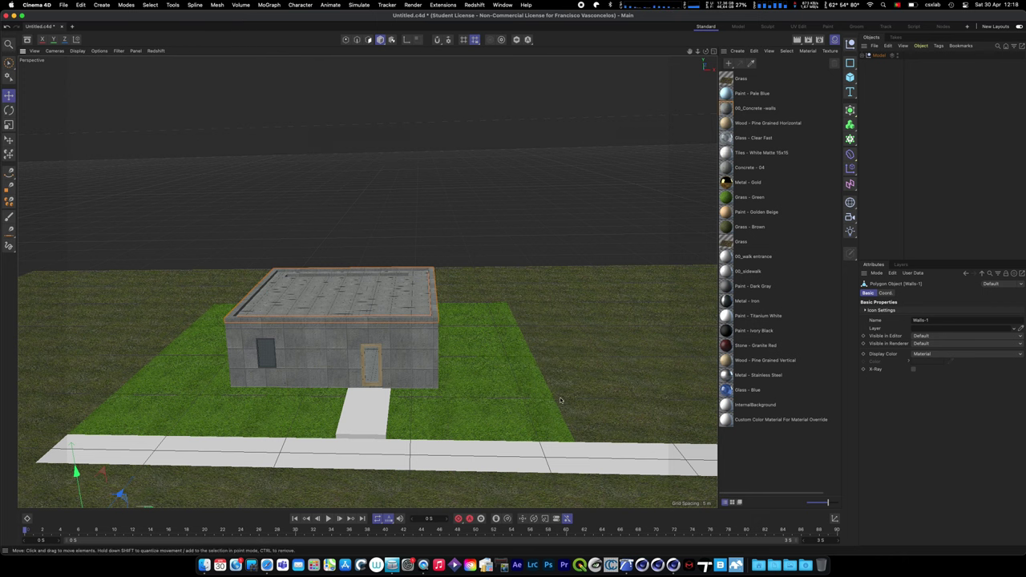
- Deselect the walls, toggle the four-view layout and back to Perspective, then show the Apple menu
click(481, 128)
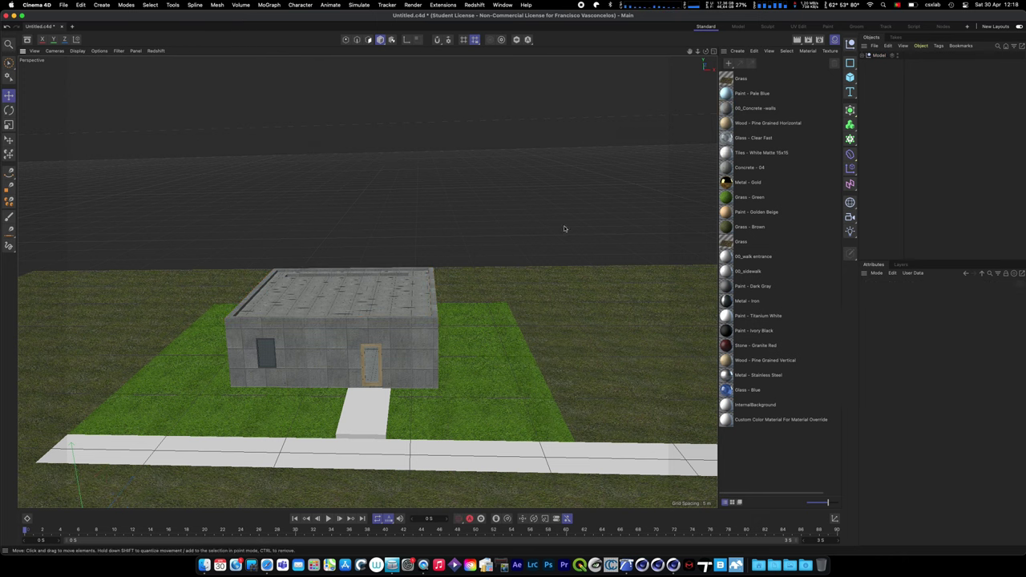
middle_click(563, 225)
key(F1)
click(11, 4)
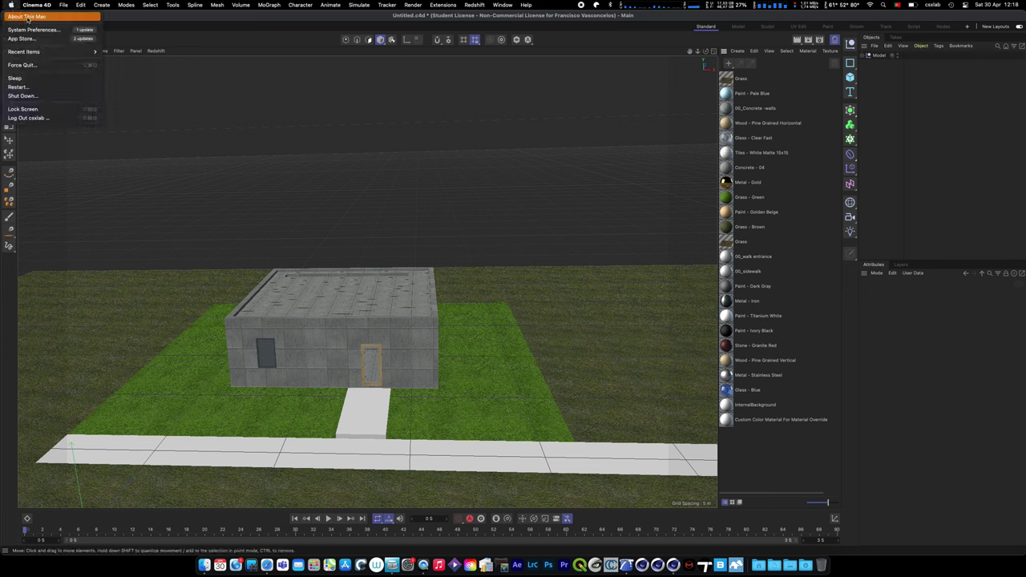
click(26, 17)
drag(605, 130, 597, 135)
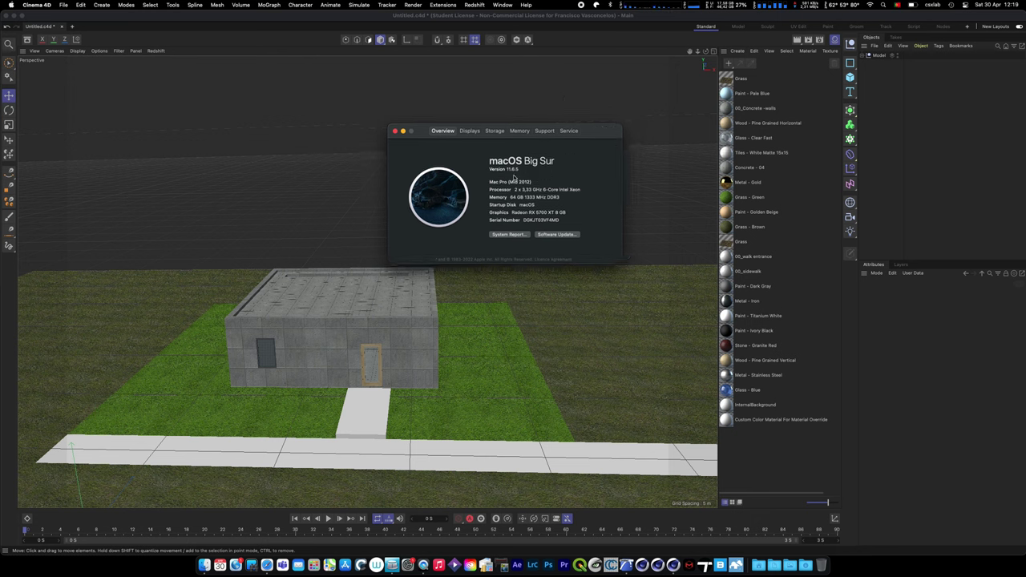
drag(506, 182, 585, 191)
drag(566, 213, 508, 213)
- Close the hardware overview window and maximize the Cinema 4D window
click(394, 132)
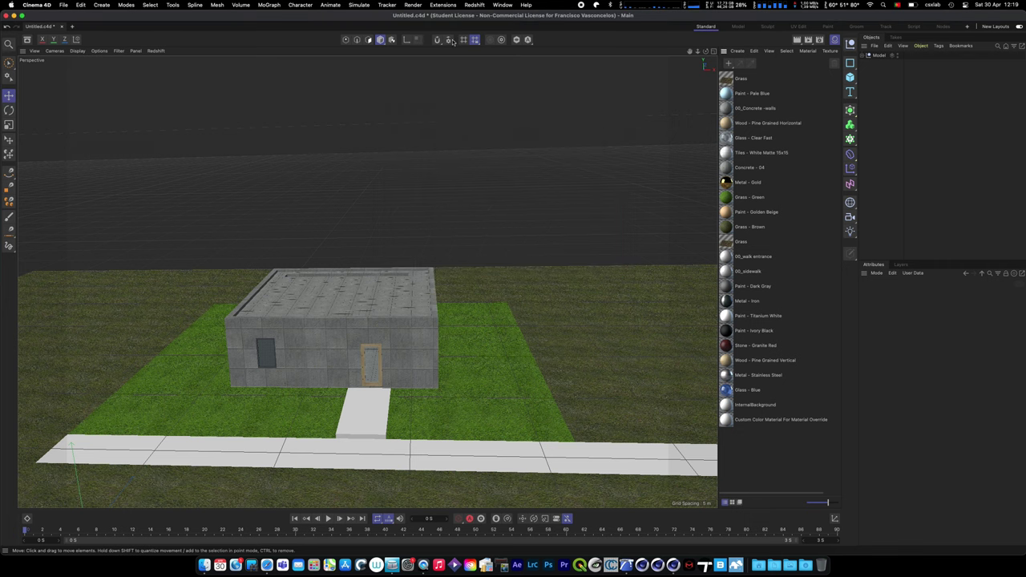
drag(449, 17, 439, 62)
double_click(439, 58)
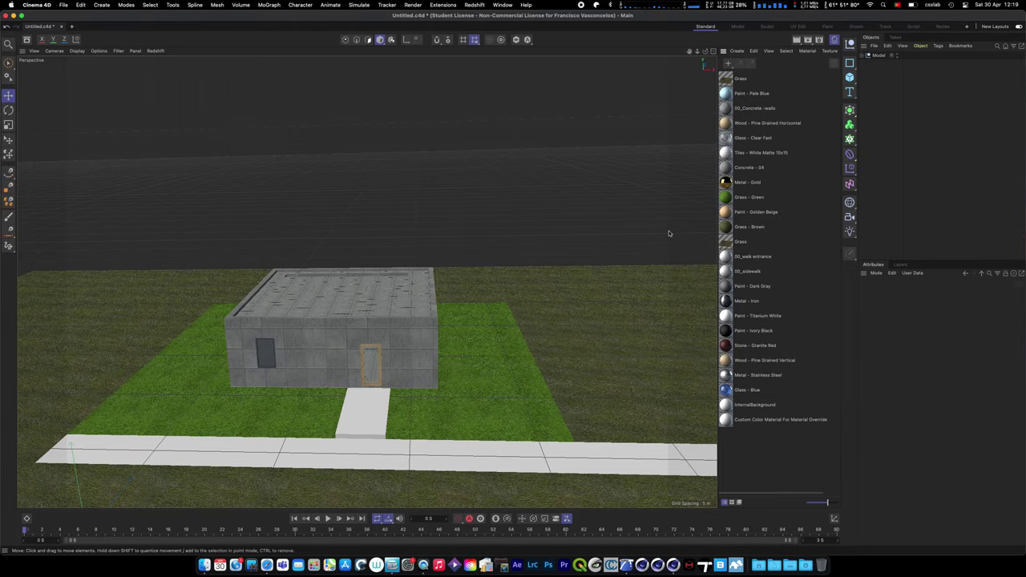
- Inspect the Grass, Wood - Pine Grained Horizontal and Concrete - 04 materials, then show the viewport's Redshift menu
click(727, 79)
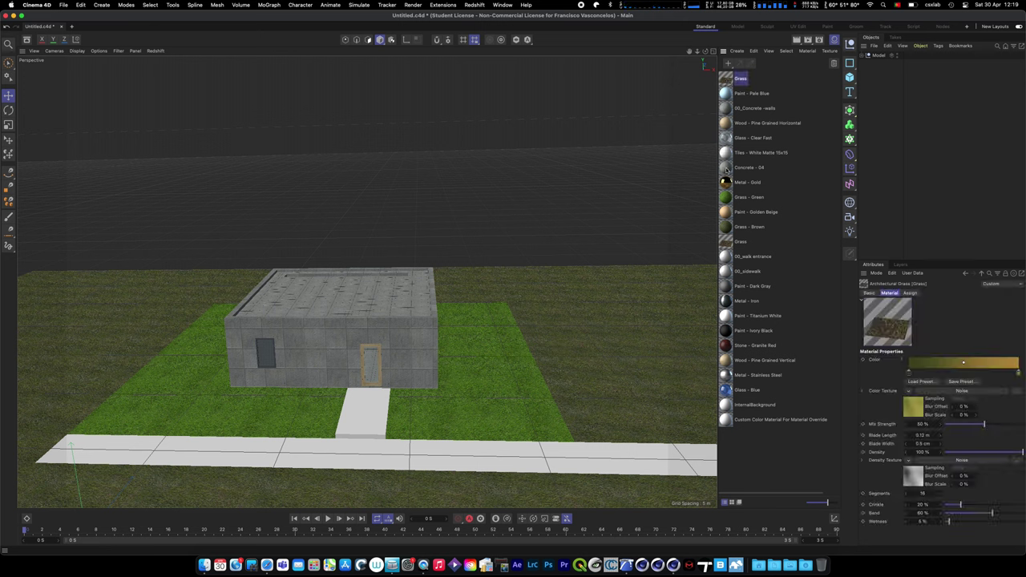
click(726, 124)
click(737, 168)
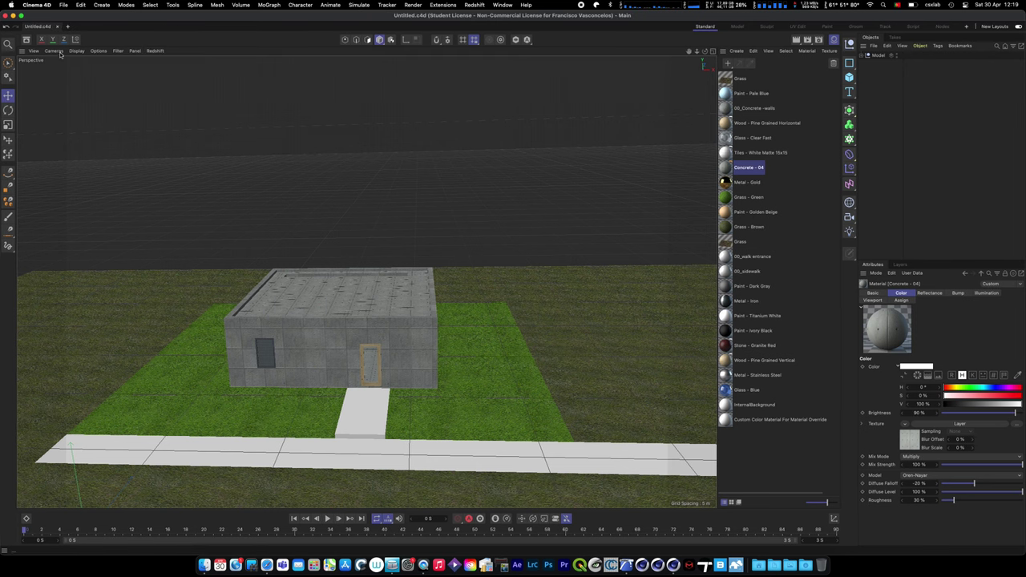
click(155, 51)
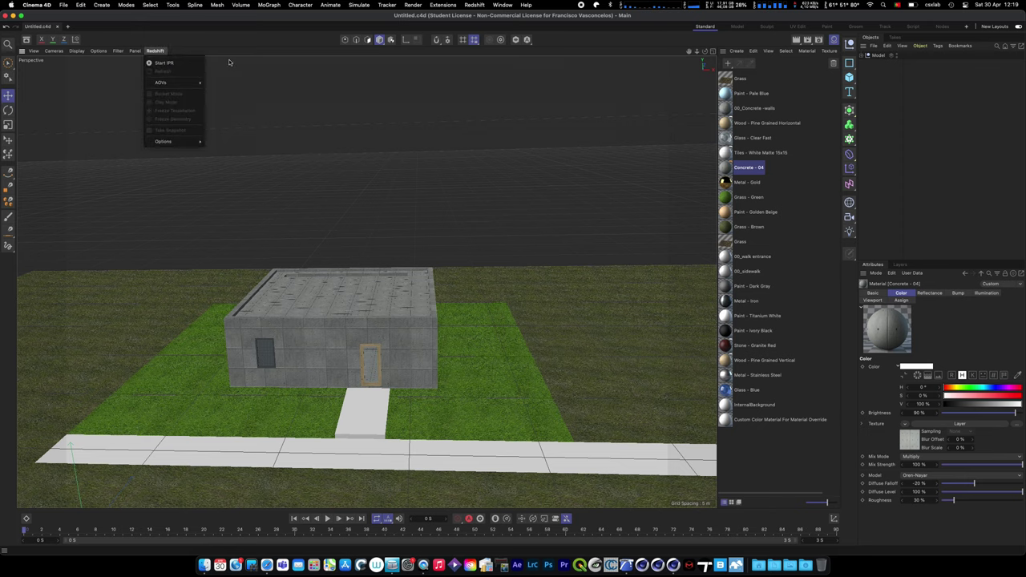
- Start the Redshift IPR render in the viewport, then browse the main Redshift menu's Objects submenu
click(182, 64)
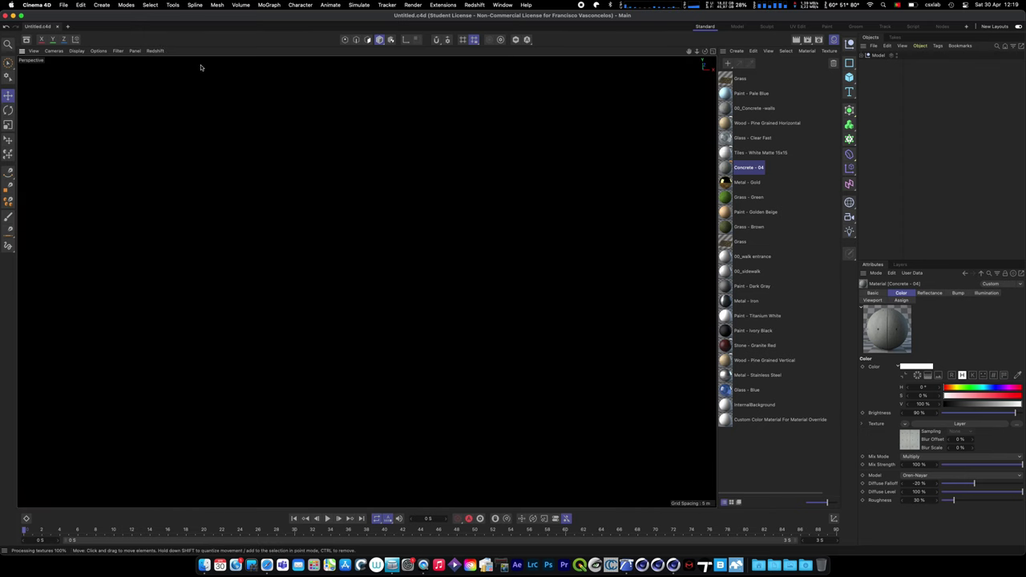
click(475, 5)
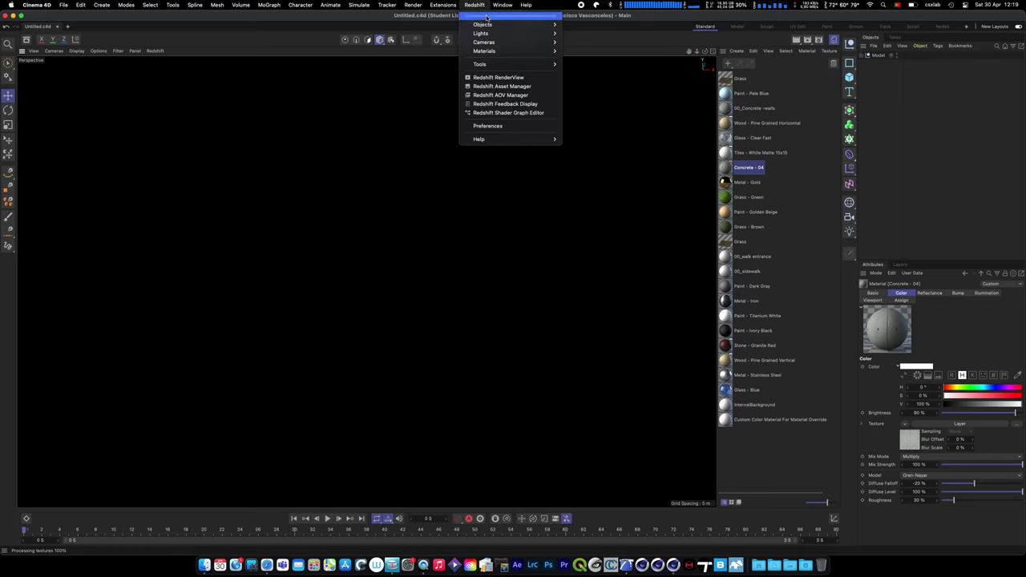
mouse_move(487, 24)
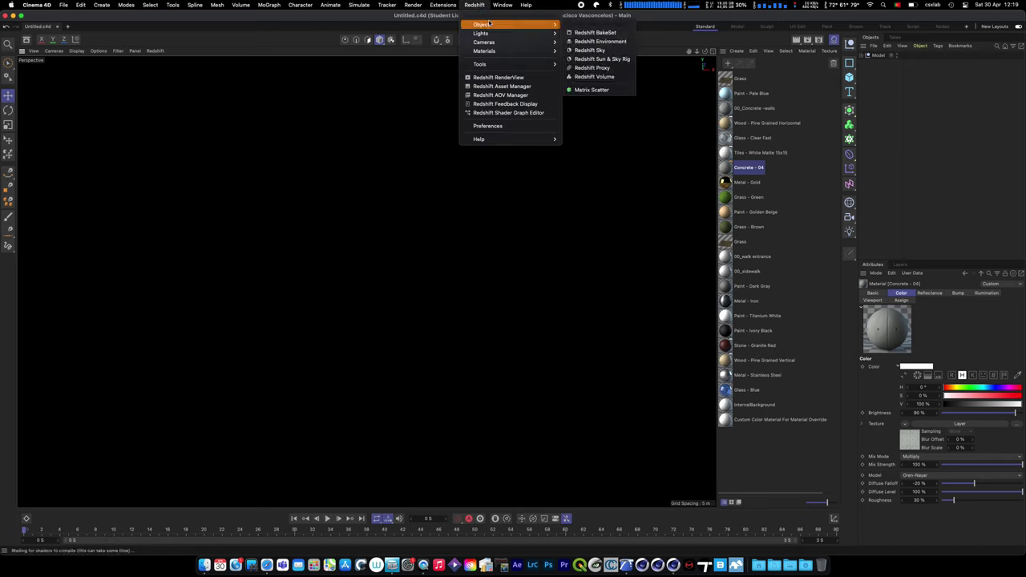
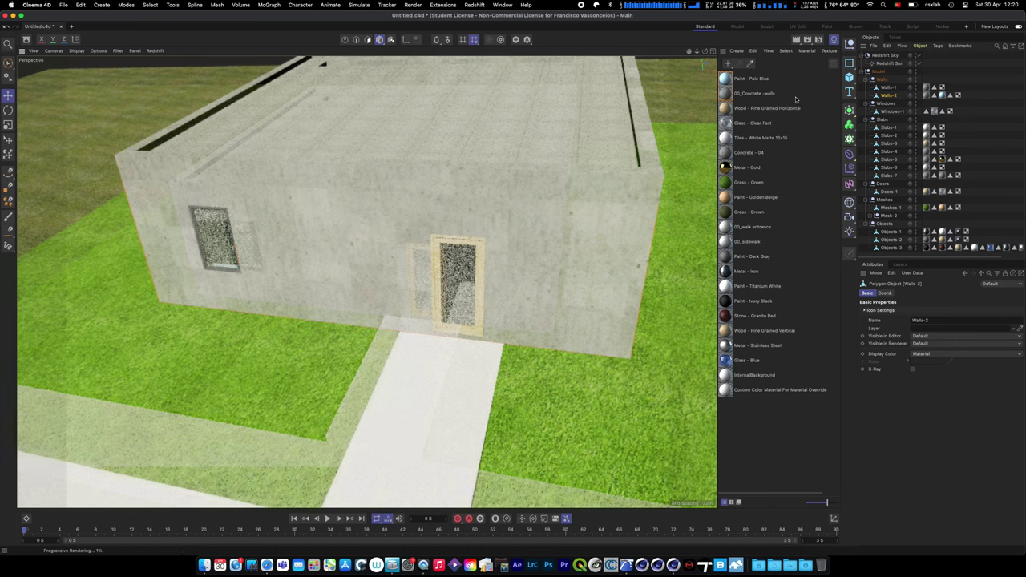
- Inspect Walls-2's concrete and Paint - Pale Blue material tags and their polygon selections
click(921, 111)
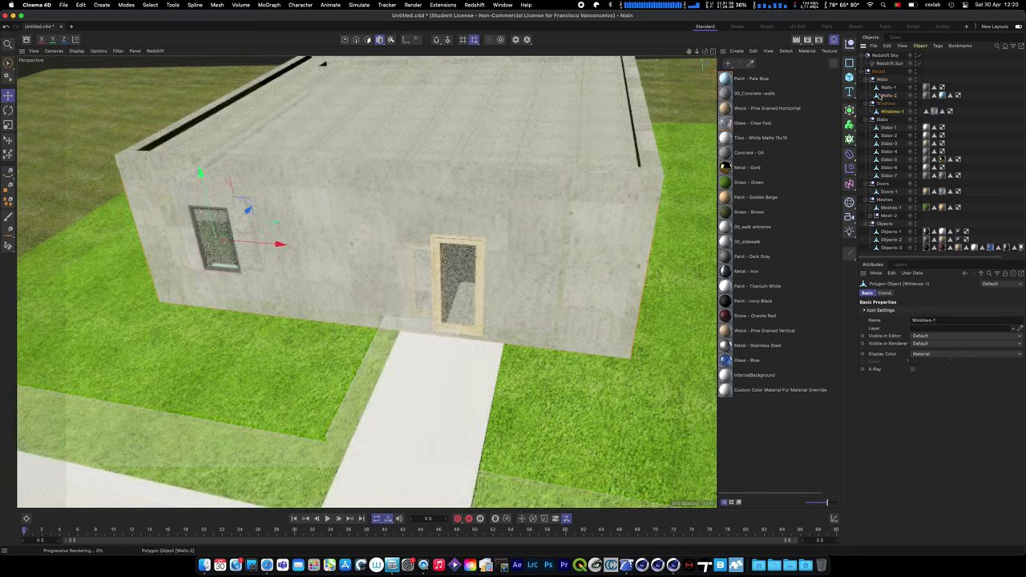
click(923, 97)
click(926, 95)
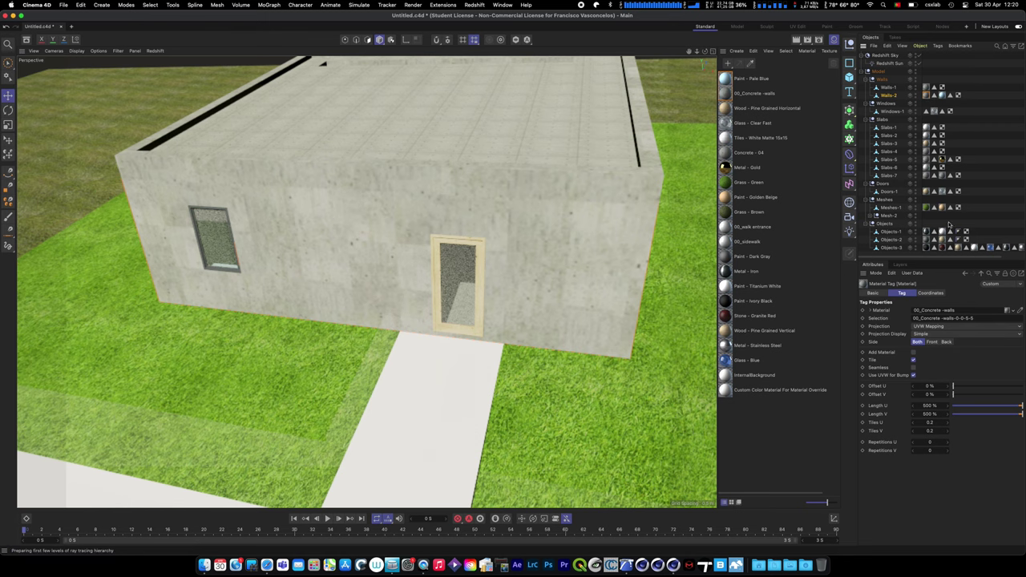
click(934, 95)
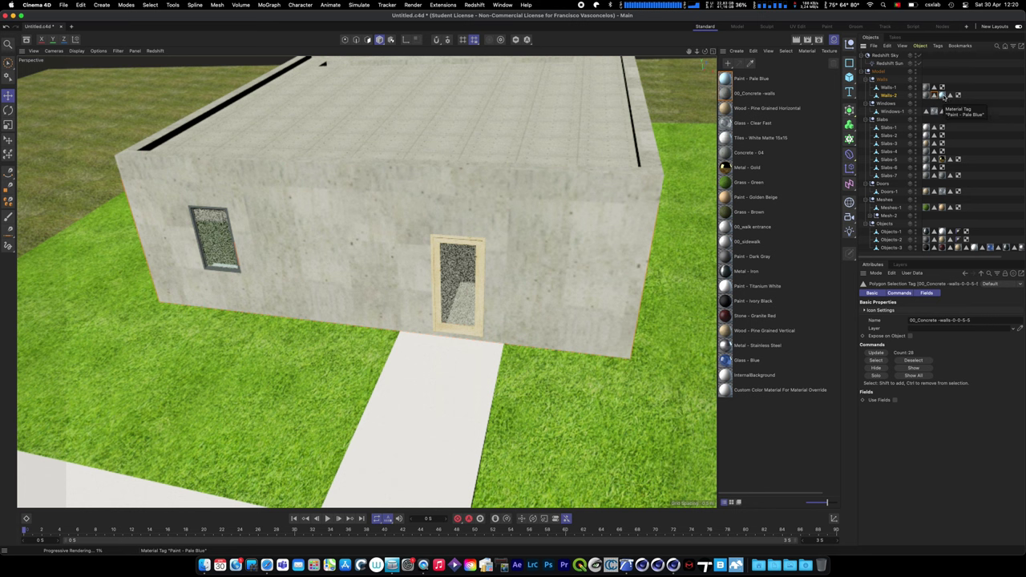
click(943, 95)
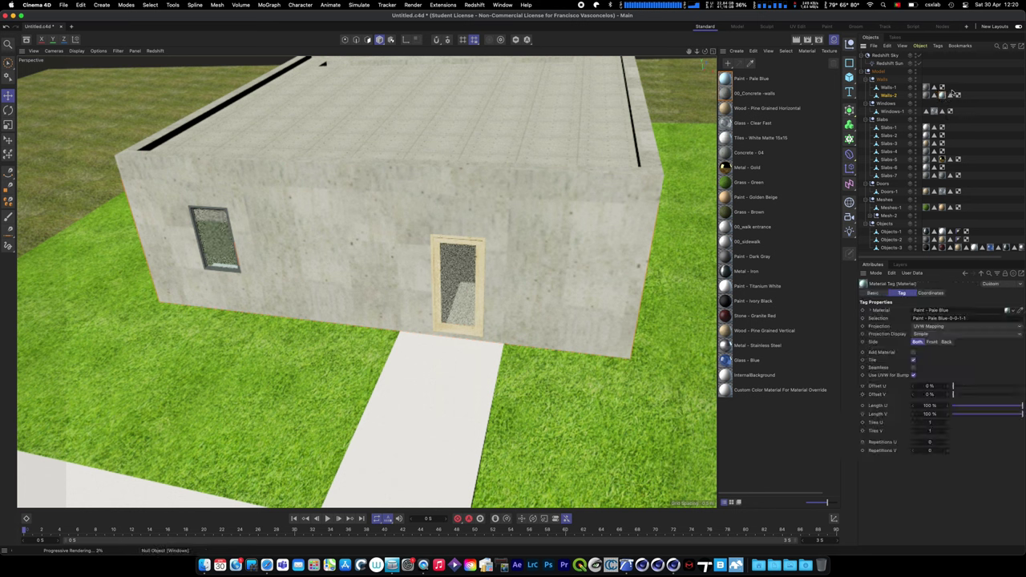
click(950, 95)
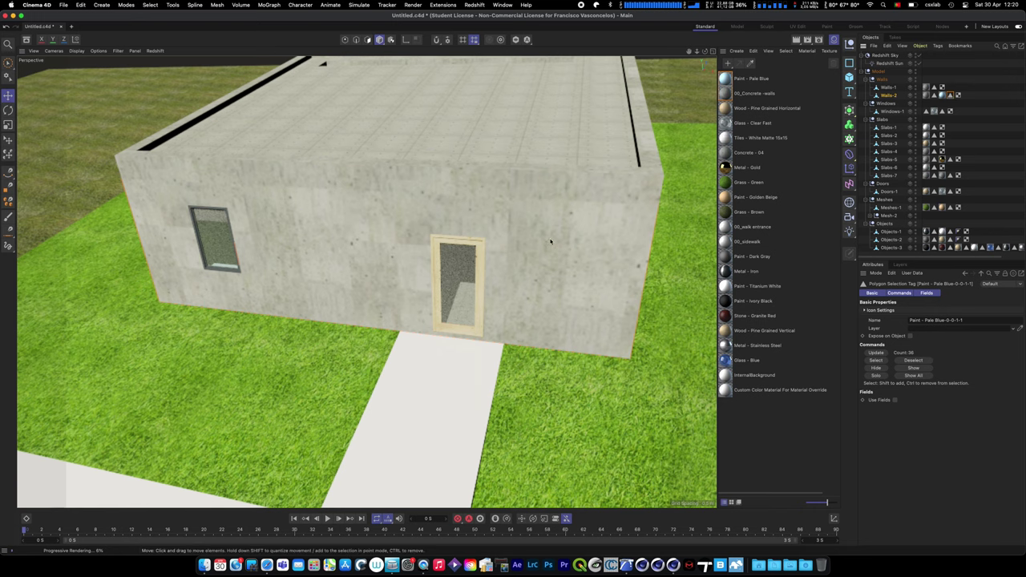
- Zoom out and orbit to view the whole house, lawn and walkways from above
scroll(549, 241, down, 3)
alt+drag(550, 241, 56, 153)
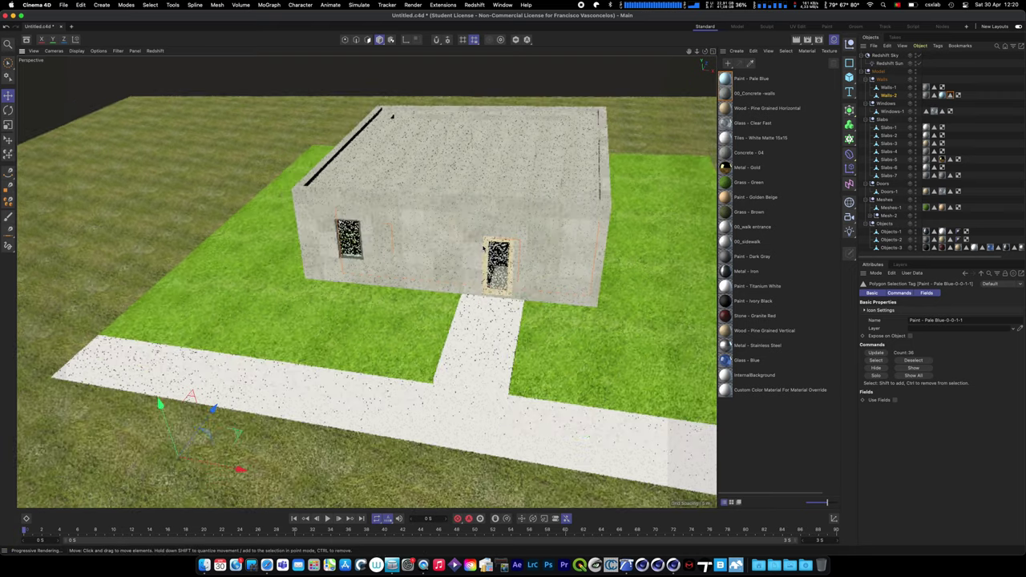
scroll(484, 248, down, 2)
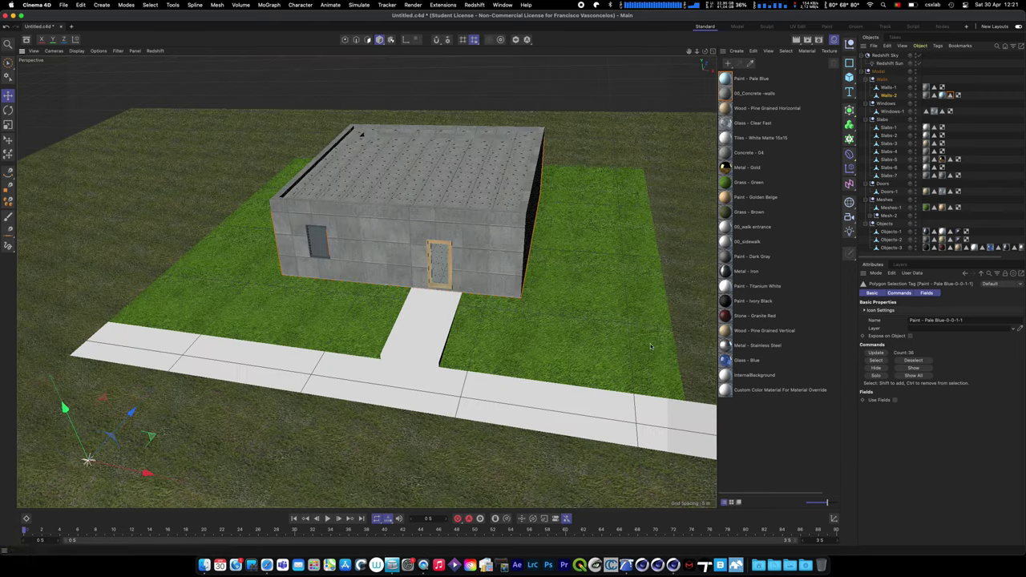
- Select all 22 materials and run Redshift's Convert and Replace All Materials on them
click(543, 296)
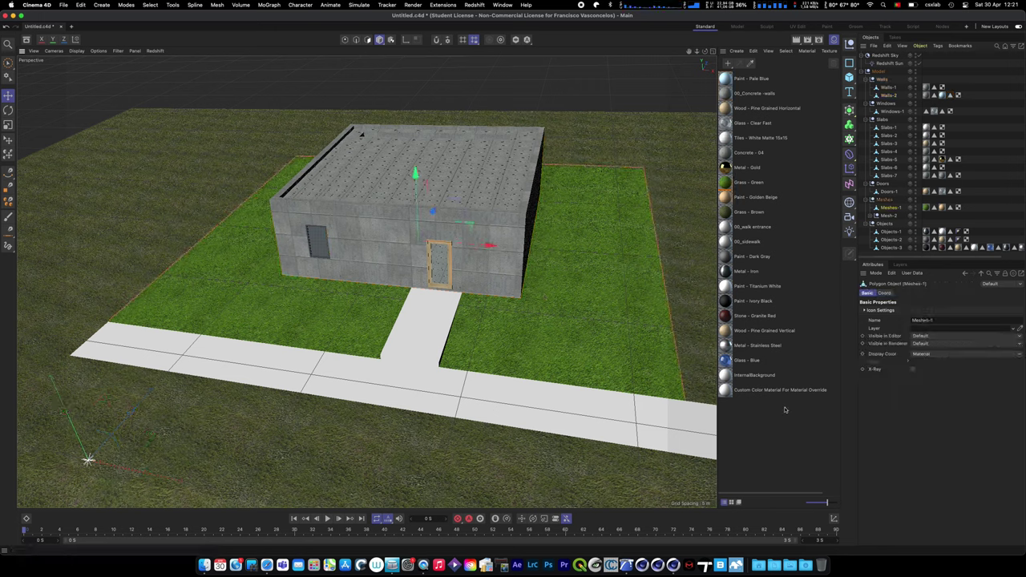
drag(710, 49, 710, 50)
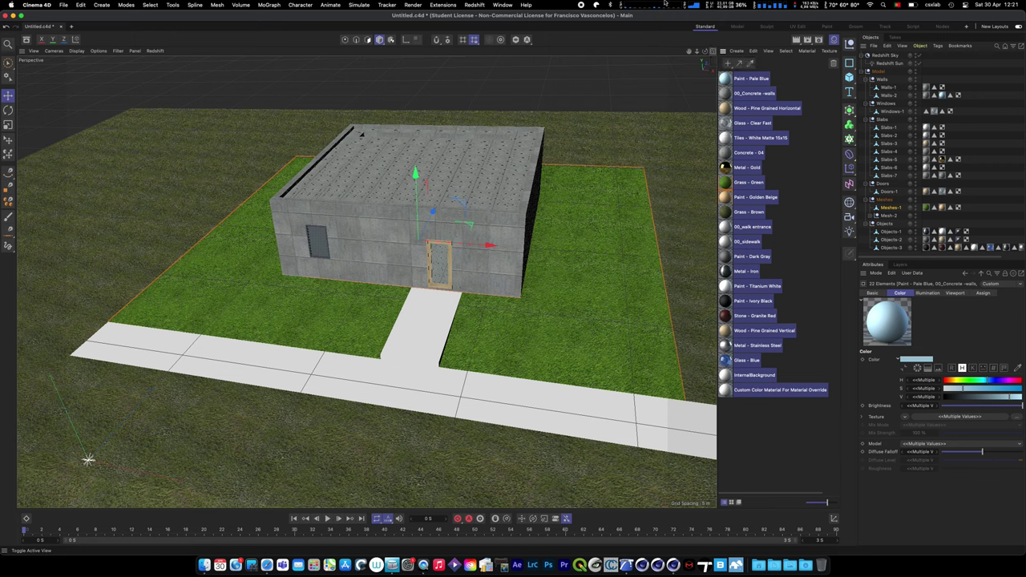
click(479, 5)
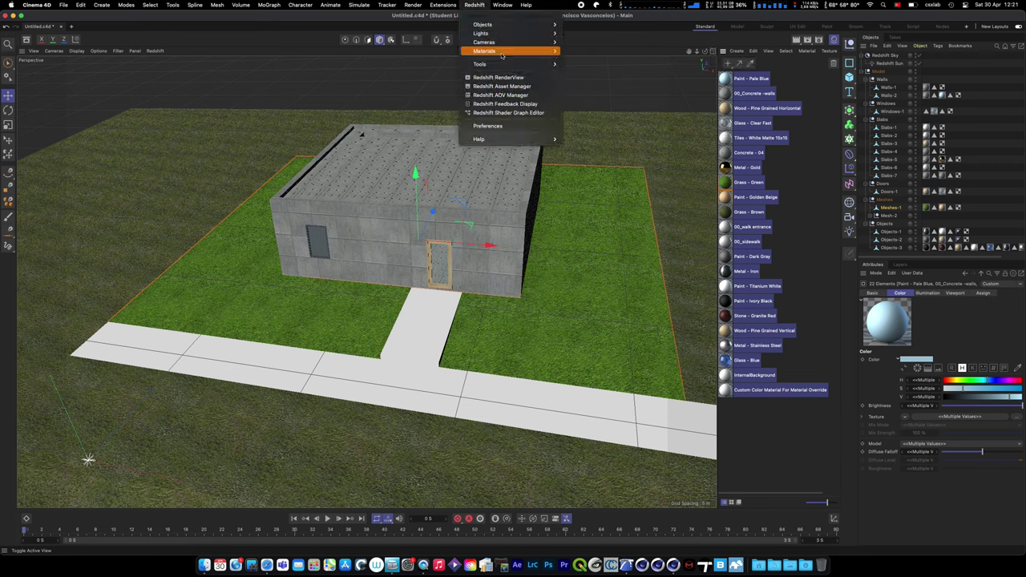
mouse_move(501, 64)
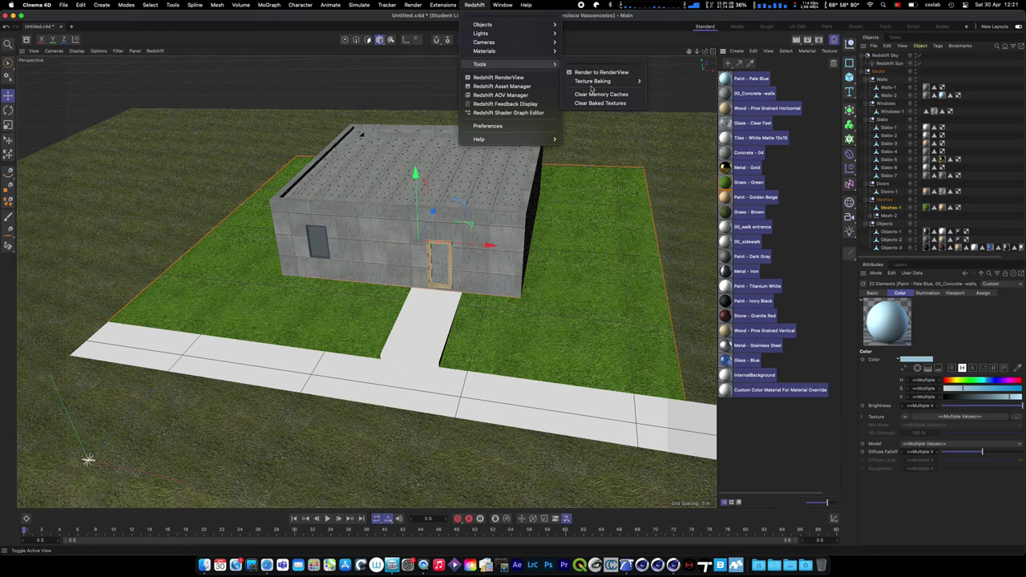
mouse_move(581, 82)
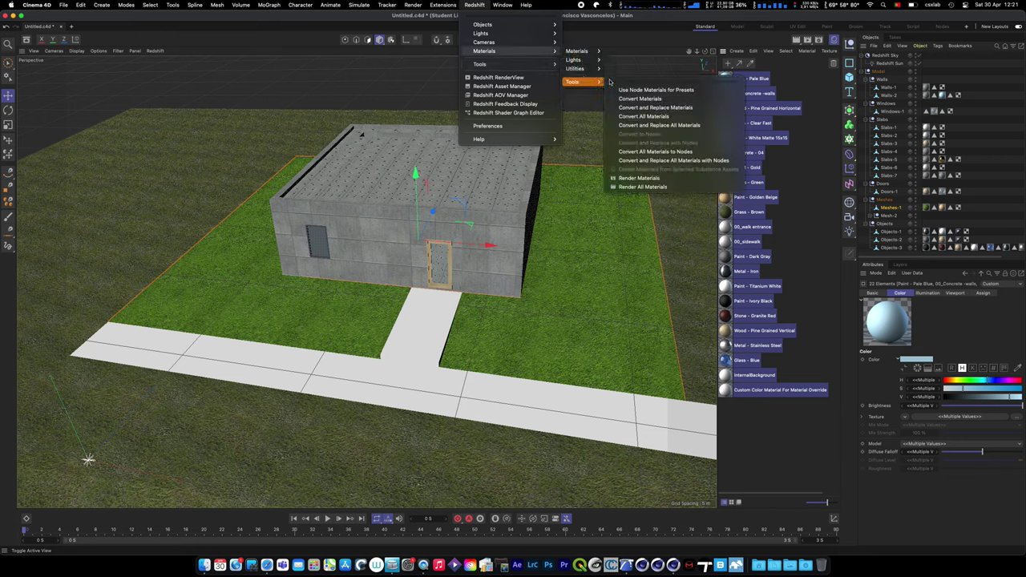
click(659, 127)
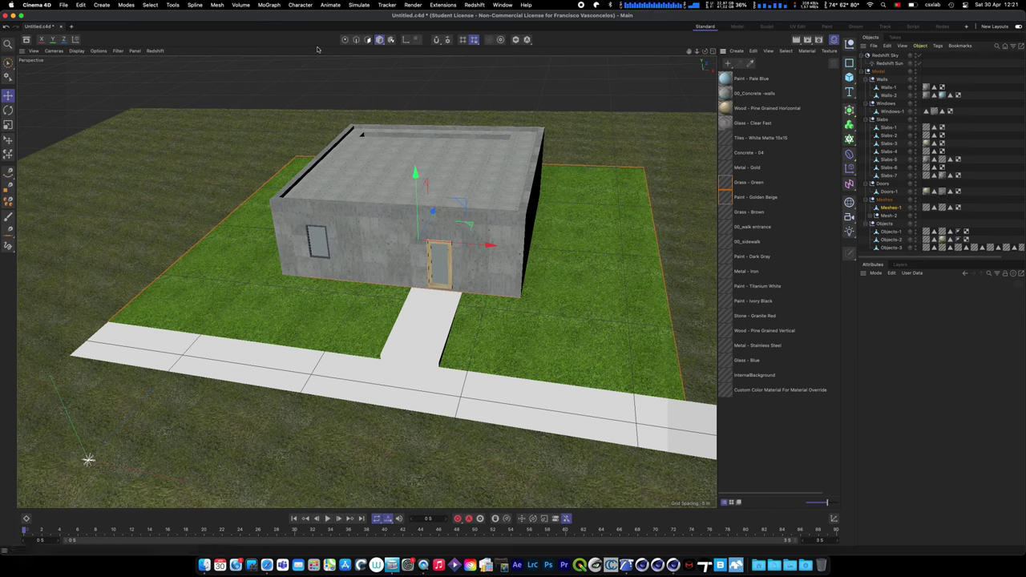
- Check the computer's hardware in About This Mac, then close it
click(12, 4)
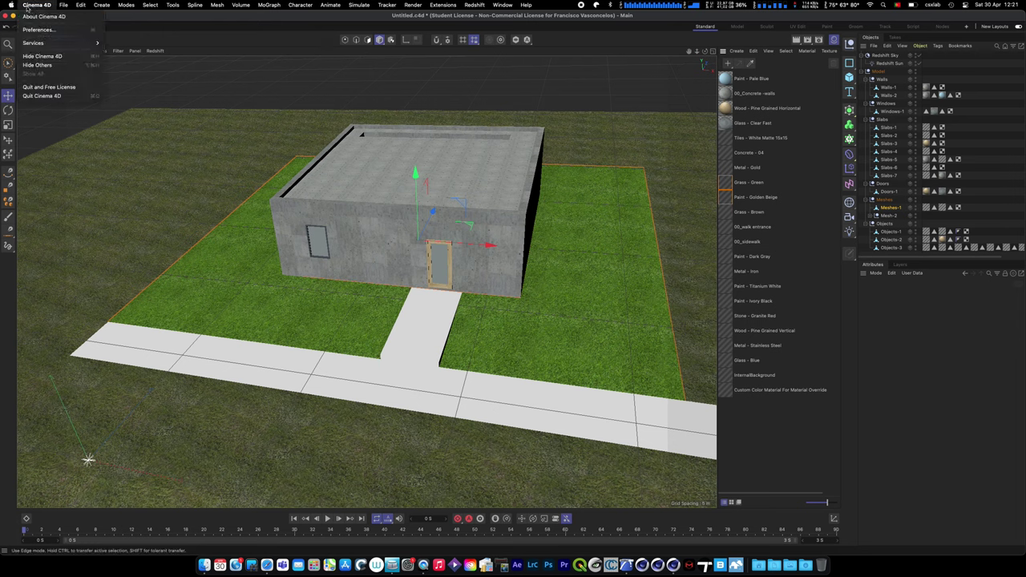
click(24, 16)
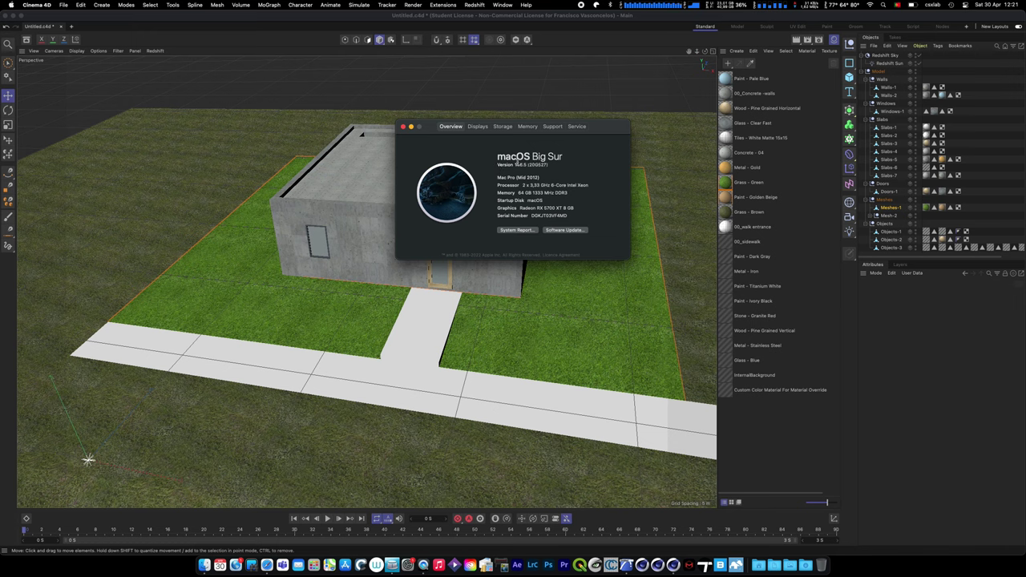
click(404, 126)
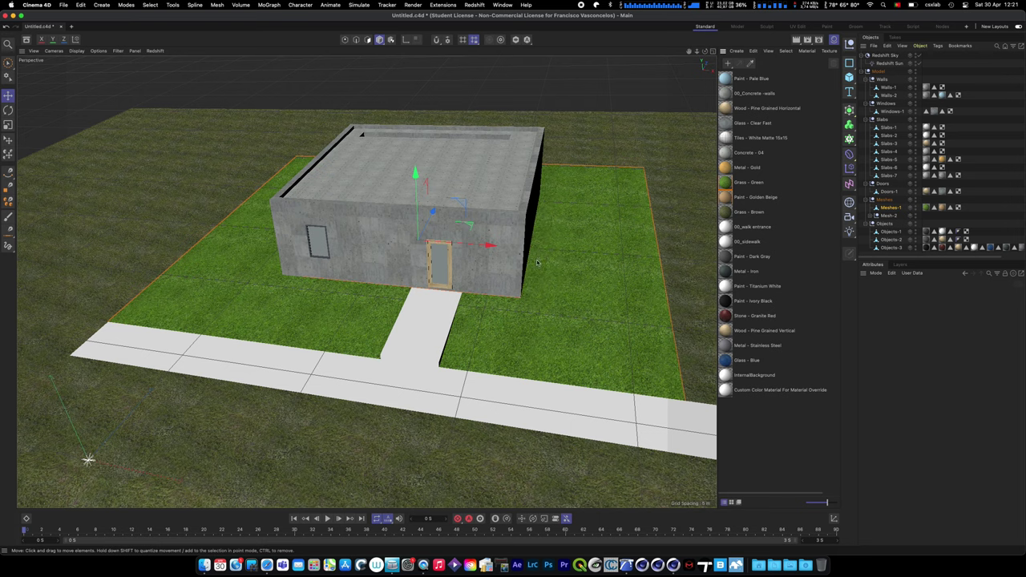
- Inspect the converted Paint - Pale Blue Redshift shader graph among the 22 materials
middle_click(563, 259)
key(F1)
drag(782, 432, 719, 71)
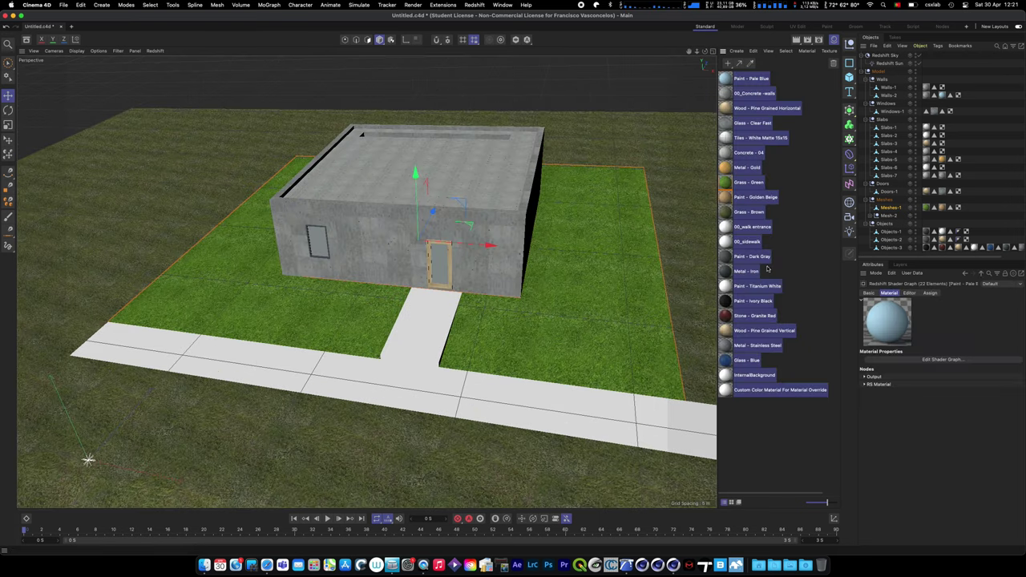
click(749, 457)
click(730, 76)
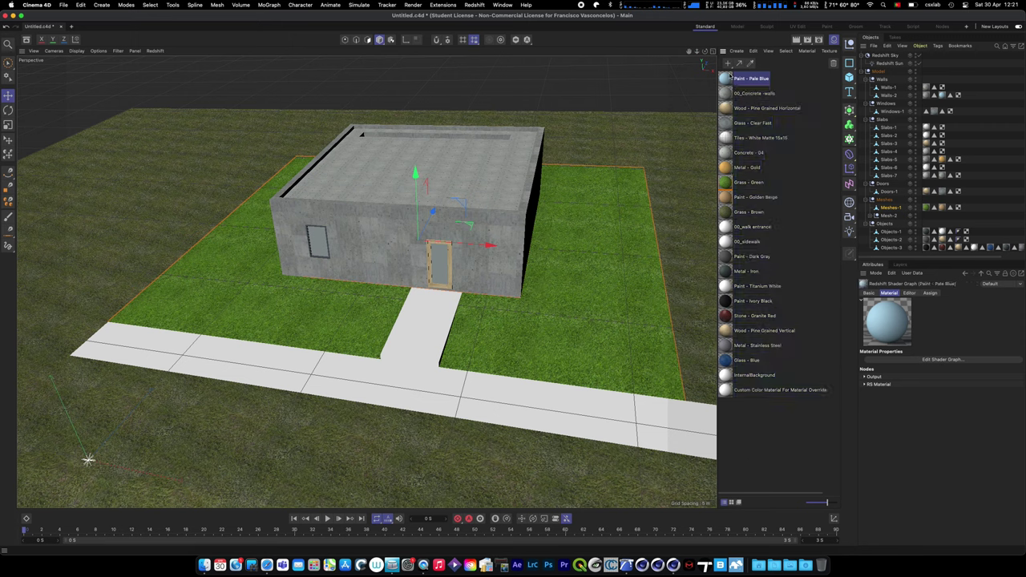
drag(805, 445, 722, 71)
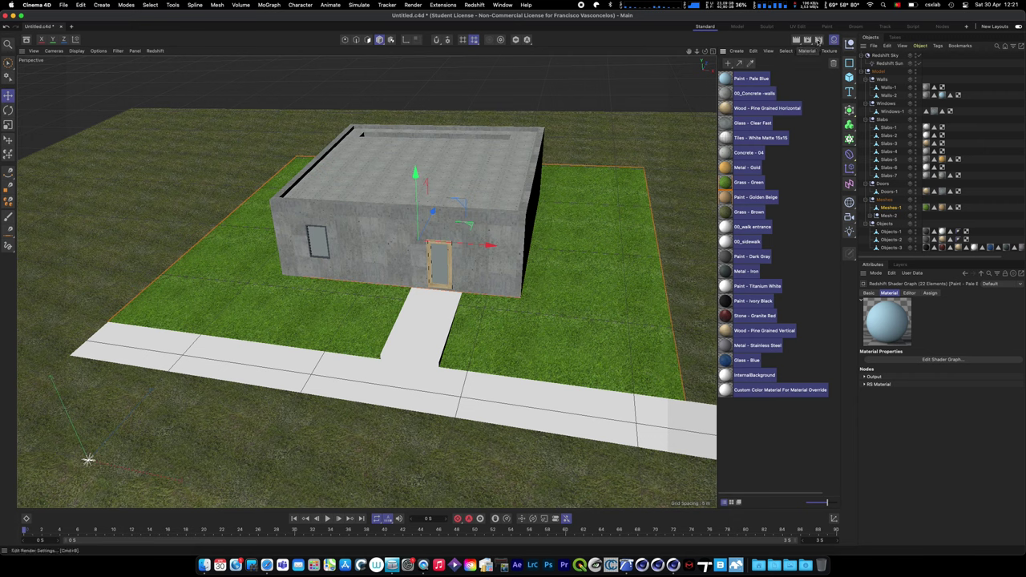
- Set the renderer to Redshift and add a Material Override effect in Render Settings
click(818, 40)
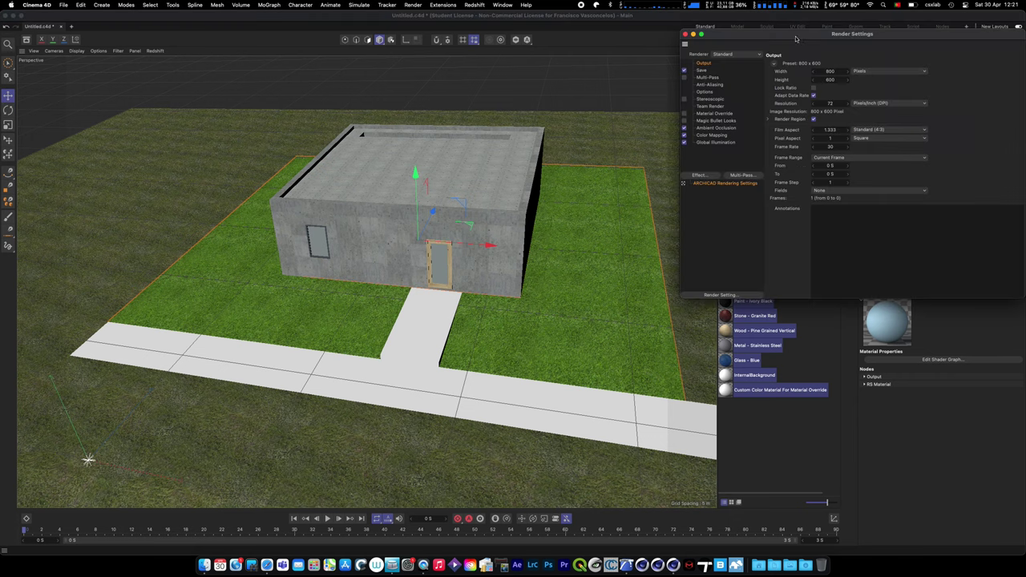
click(732, 52)
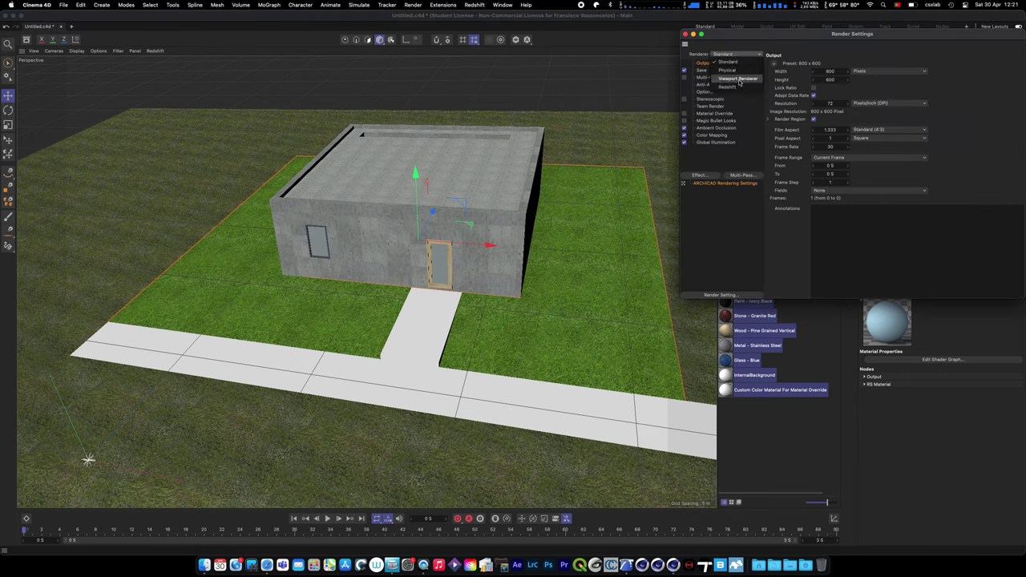
click(733, 83)
drag(751, 36, 575, 121)
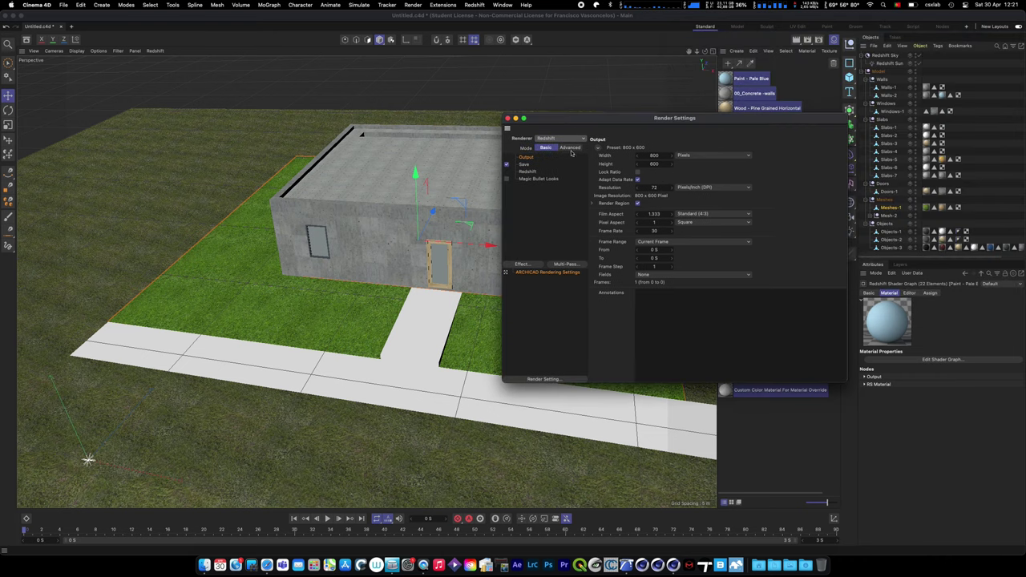
click(523, 264)
click(586, 343)
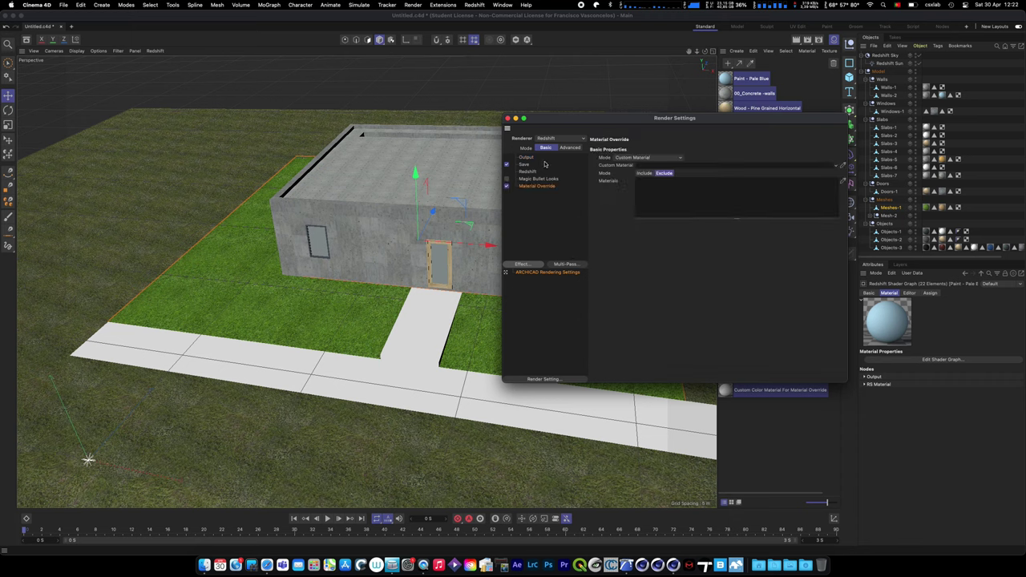
- Create a new RS Material and assign it as the override's Custom Material
drag(674, 118, 423, 125)
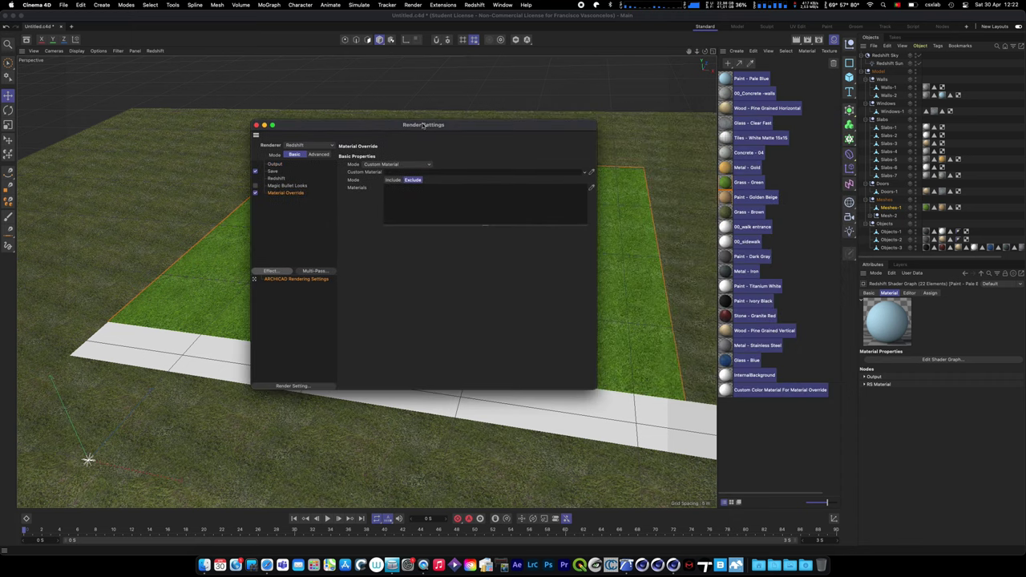
click(478, 5)
mouse_move(495, 51)
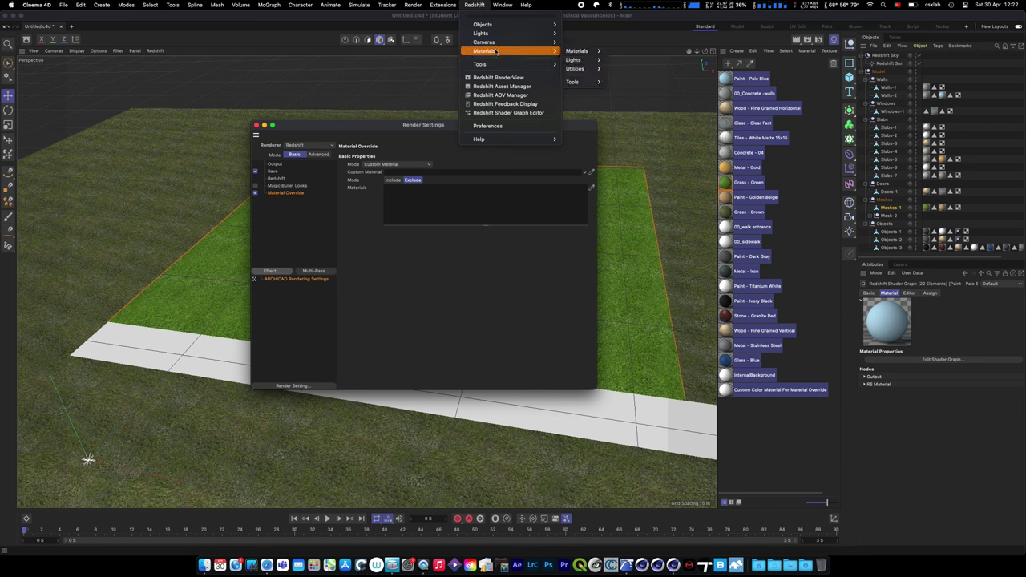
mouse_move(577, 52)
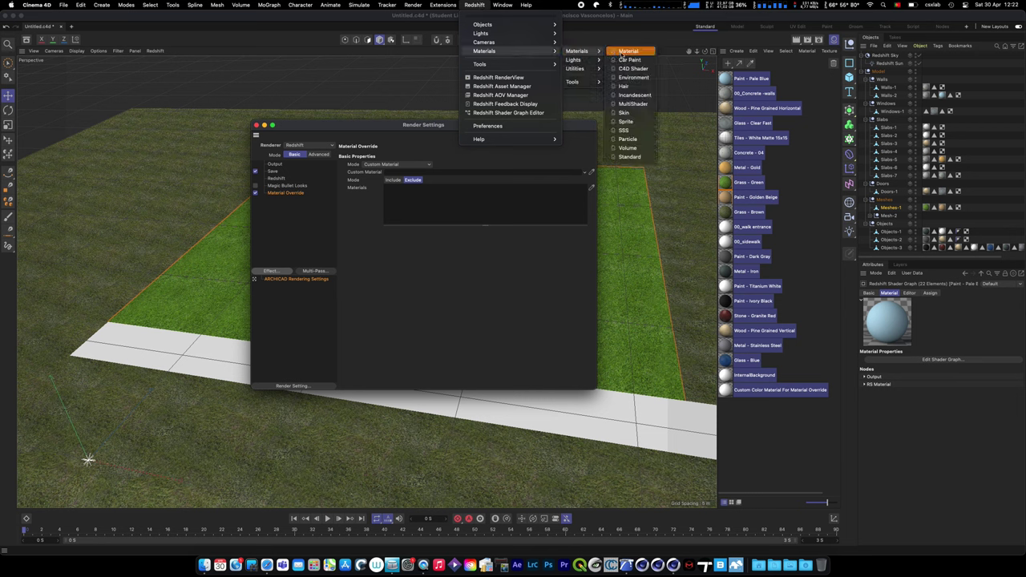
click(627, 52)
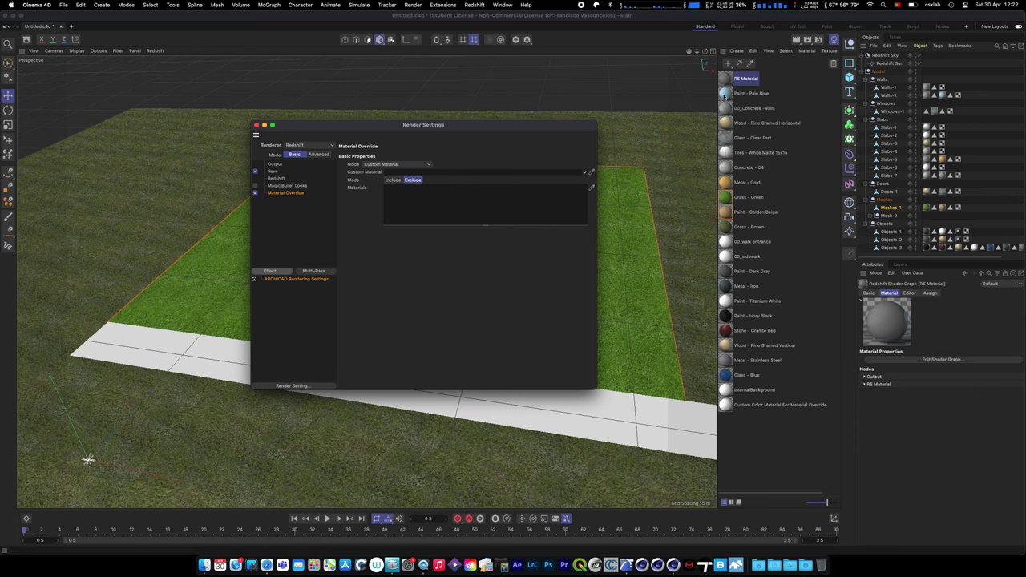
drag(728, 78, 517, 172)
drag(553, 126, 865, 188)
- Open the Redshift RenderView window and position it over the viewport
click(157, 51)
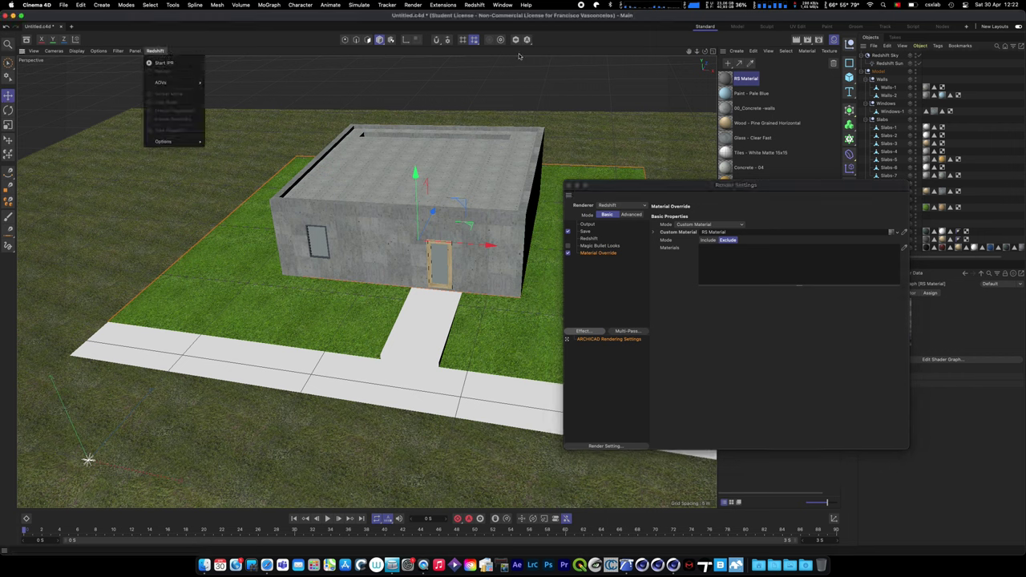
click(577, 37)
click(474, 5)
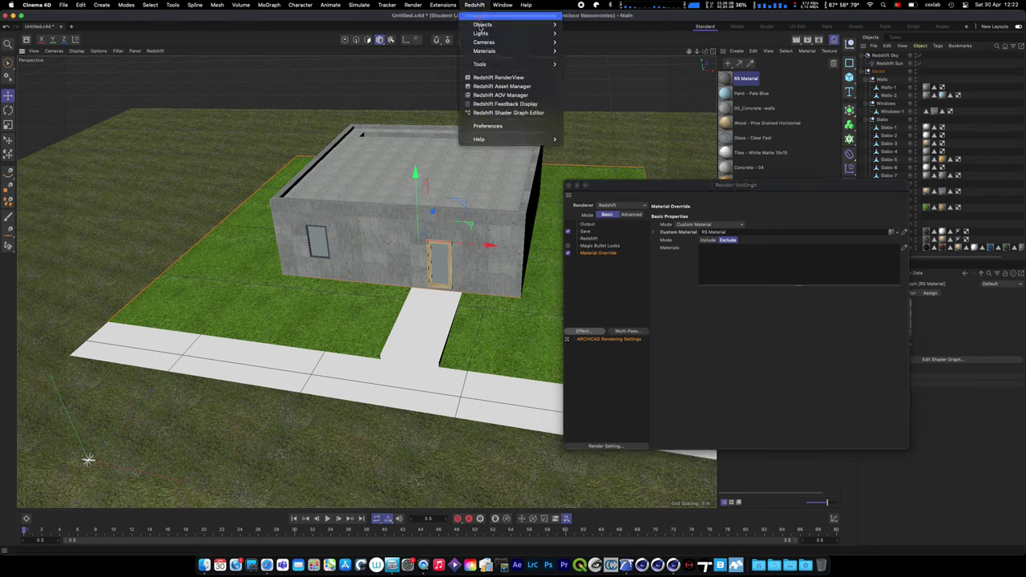
click(495, 18)
drag(495, 21, 60, 70)
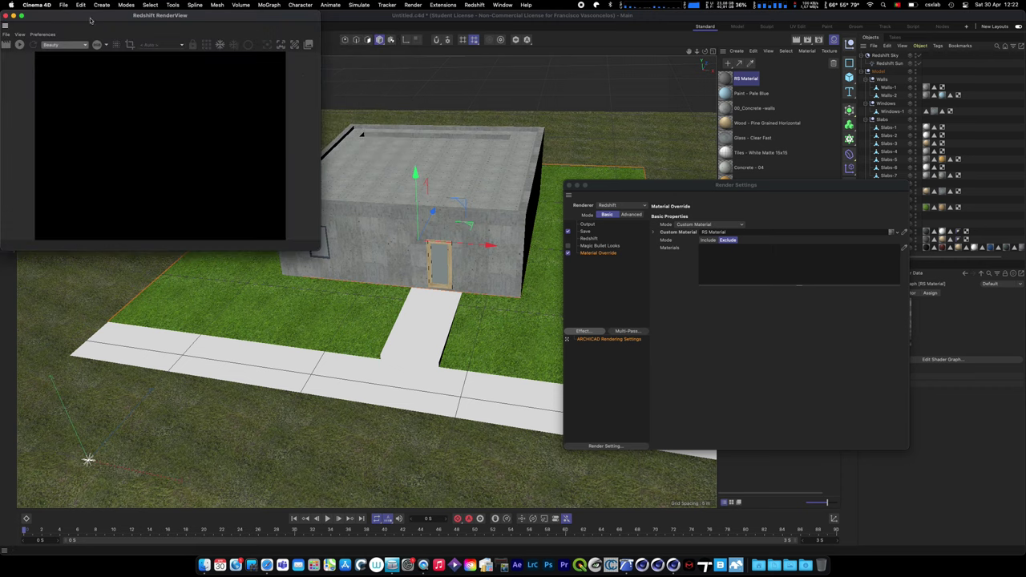
drag(89, 20, 94, 72)
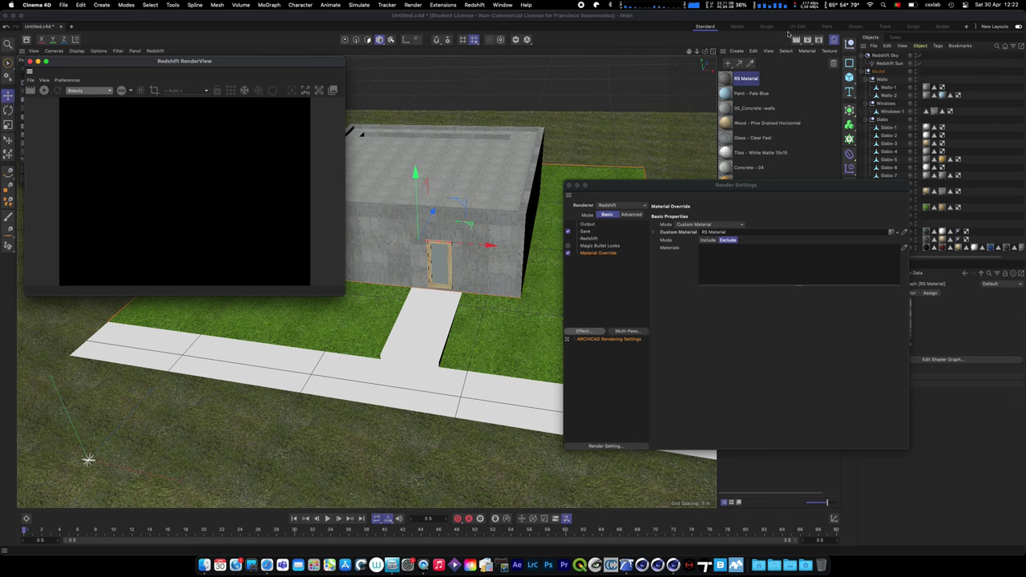
- Set Redshift Bucket Quality to Low and Progressive Passes to 64
click(591, 232)
click(591, 239)
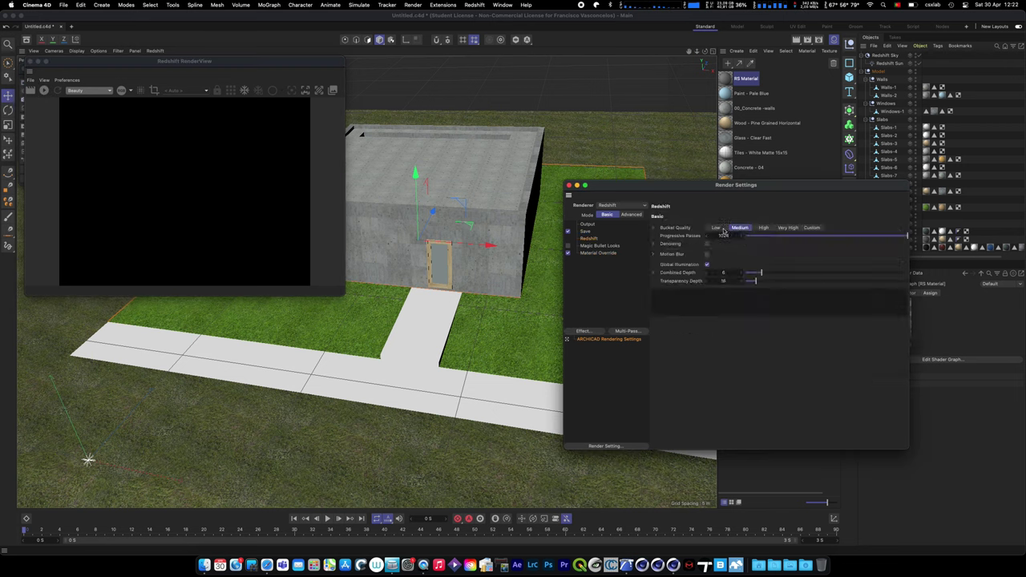
click(717, 227)
click(736, 236)
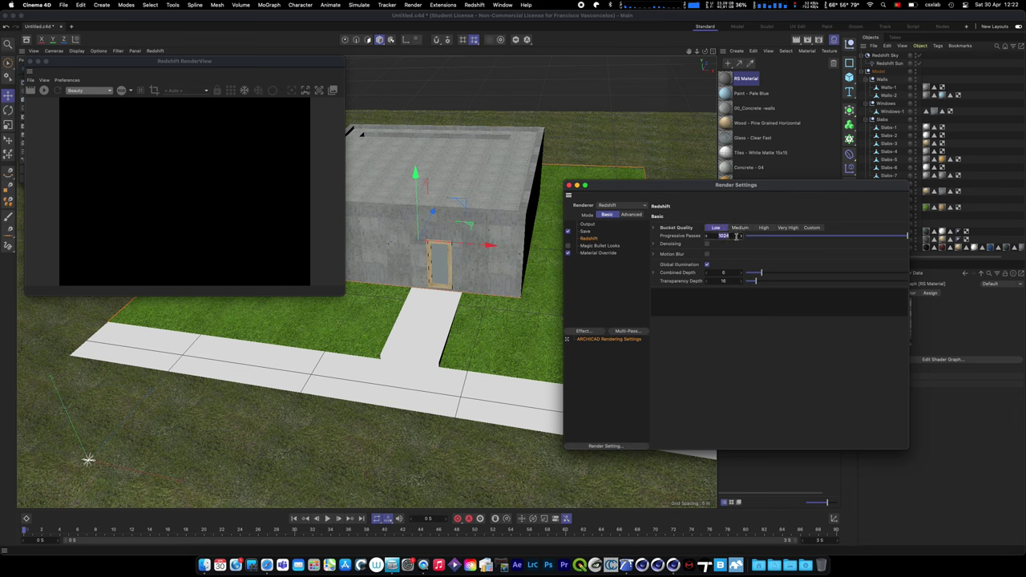
text(64)
key(Return)
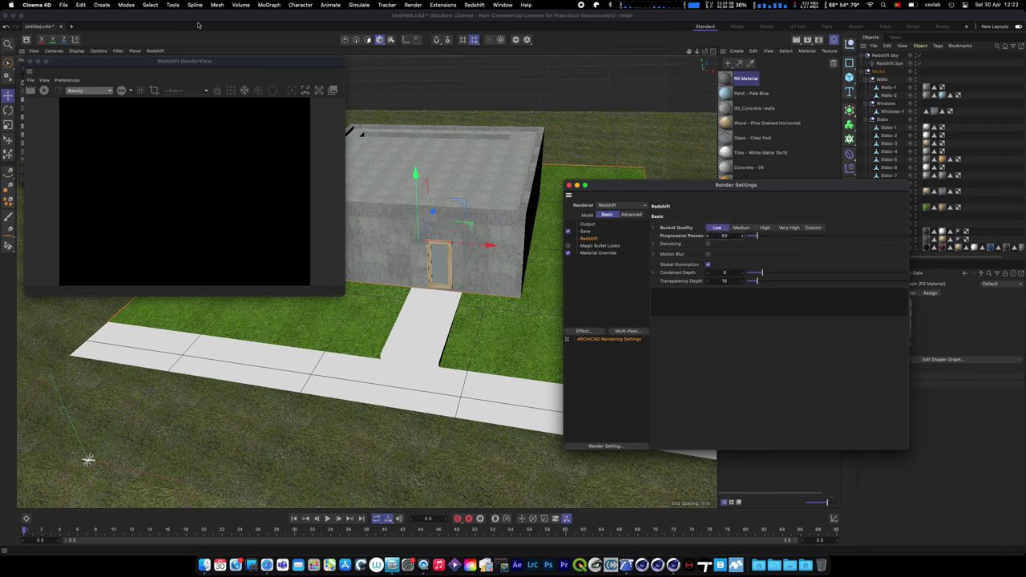
- Start a progressive RenderView preview of the house and enlarge its window
click(44, 90)
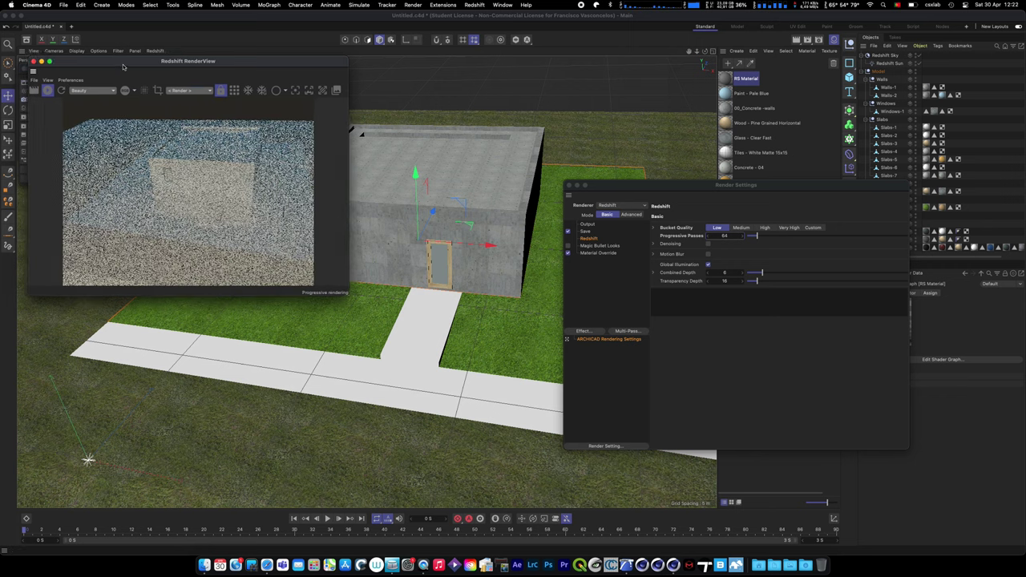
drag(362, 316, 486, 409)
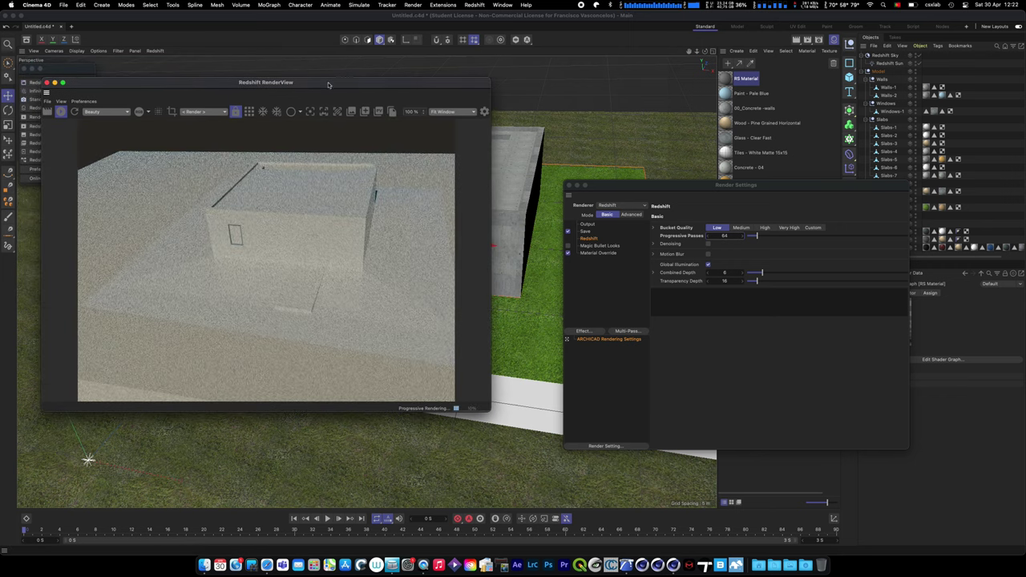
drag(327, 83, 313, 183)
drag(640, 185, 633, 223)
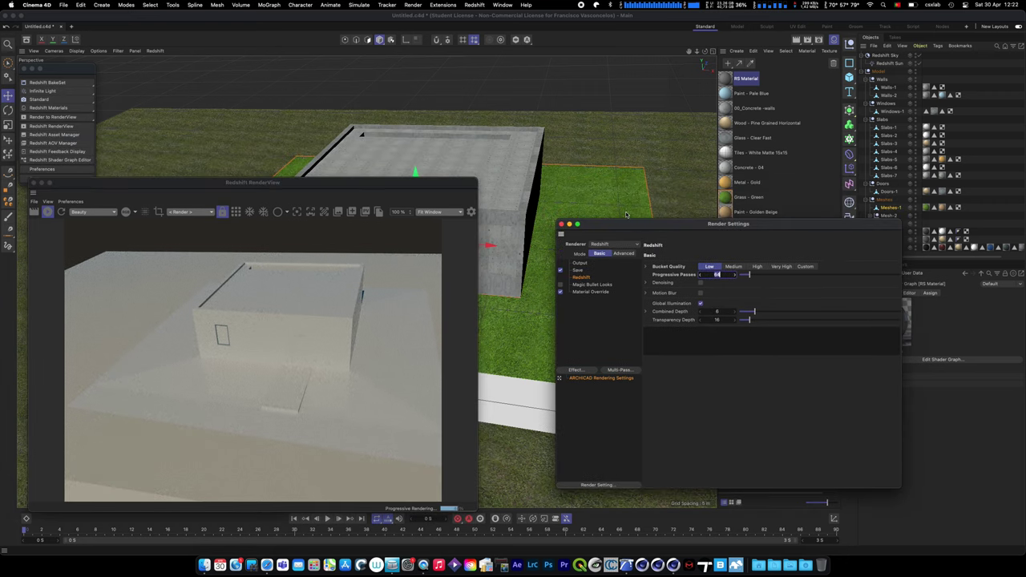
- Select the Glass - Clear Fast material and bring up the Asset Browser beside the viewport
click(727, 141)
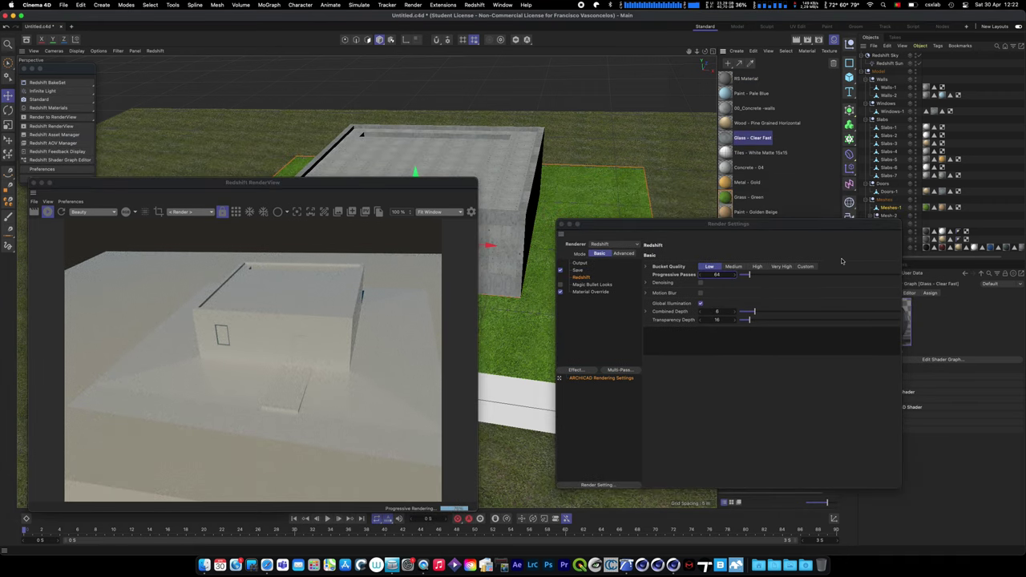
drag(801, 227, 584, 239)
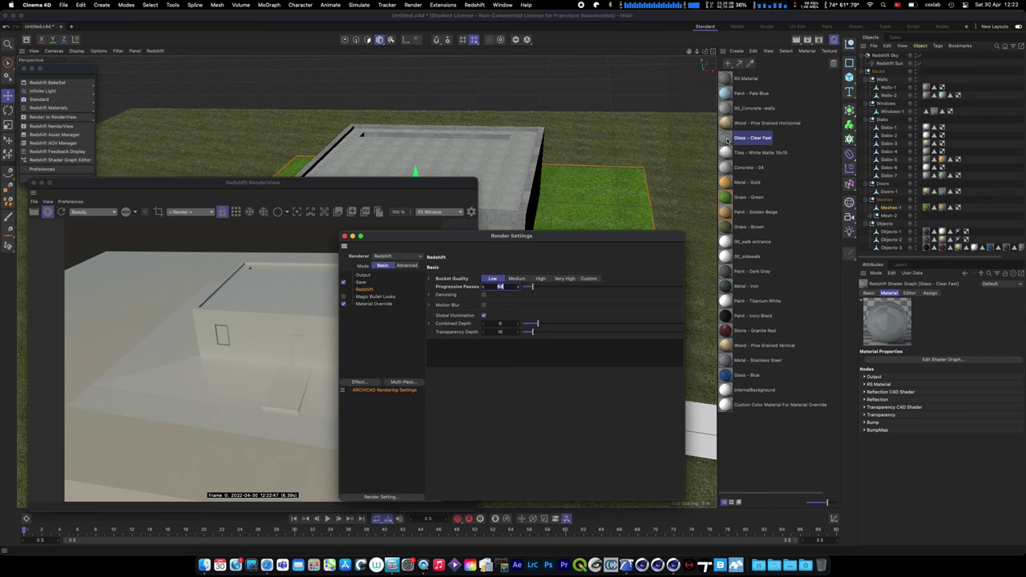
click(142, 163)
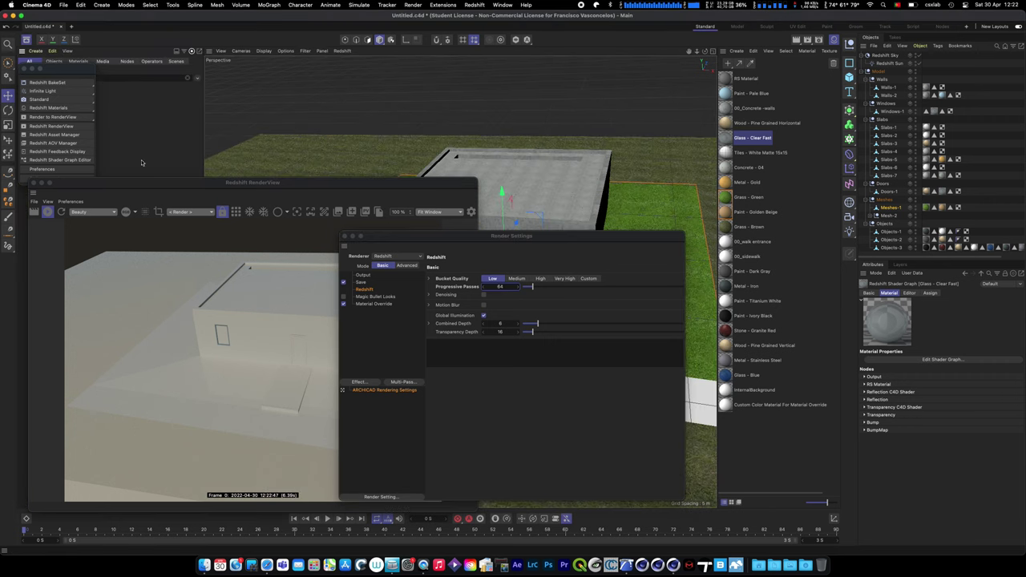
drag(57, 69, 280, 76)
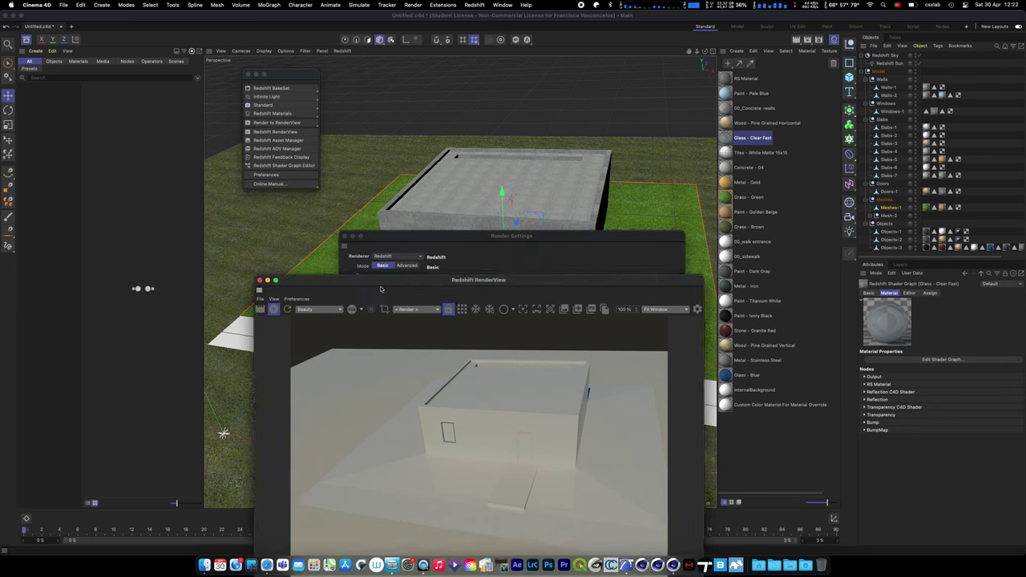
drag(380, 289, 361, 385)
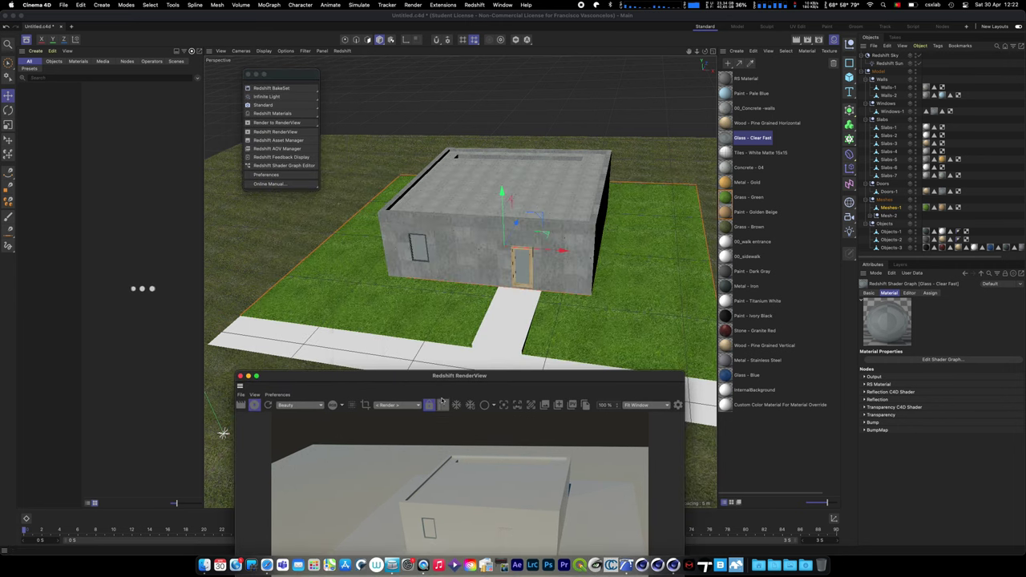
- Load the Glass_01 asset from Uncategorized > Glasses into the scene's materials
drag(427, 377, 422, 334)
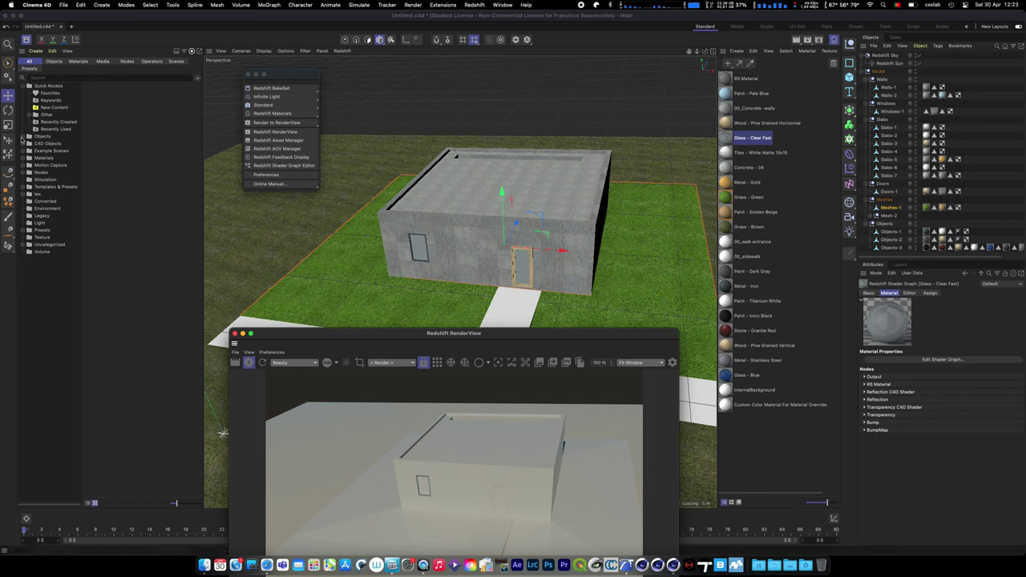
click(25, 245)
scroll(48, 321, down, 1)
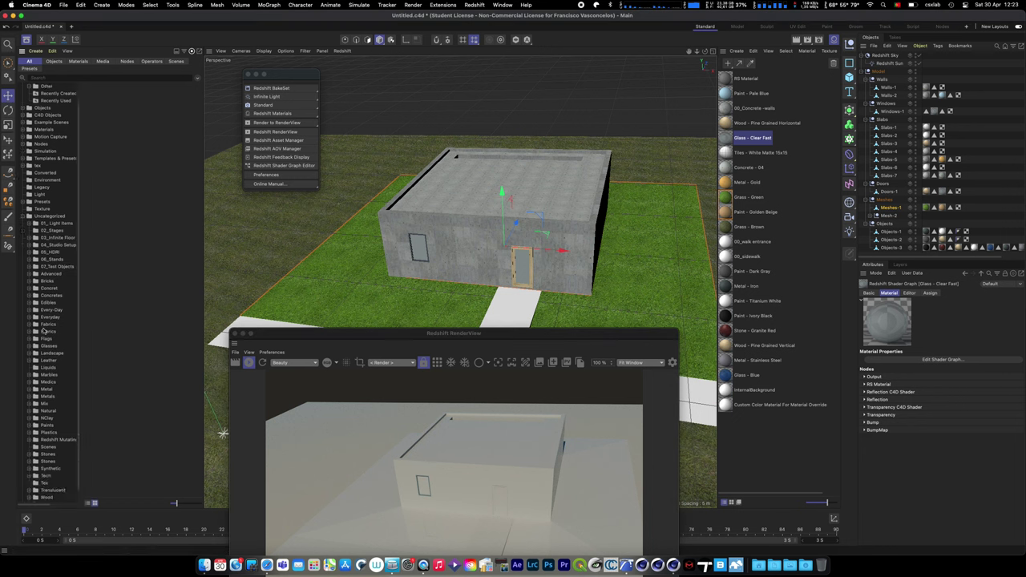
click(47, 345)
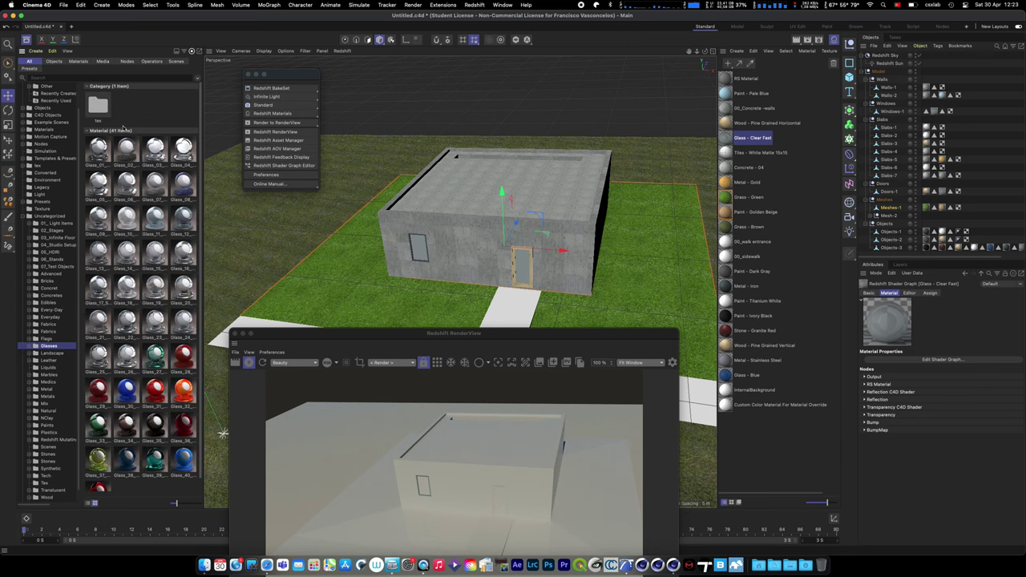
click(98, 152)
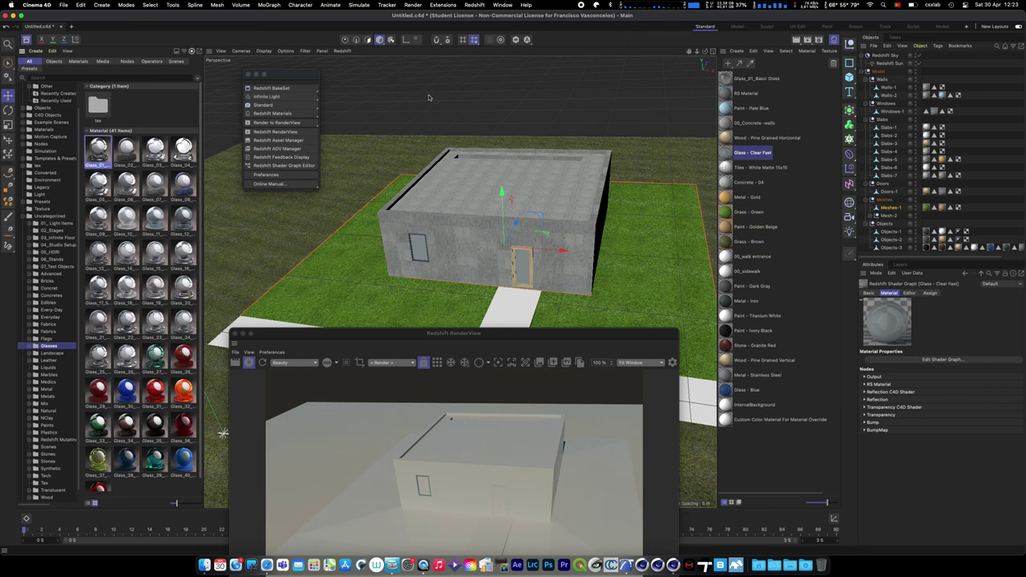
click(731, 80)
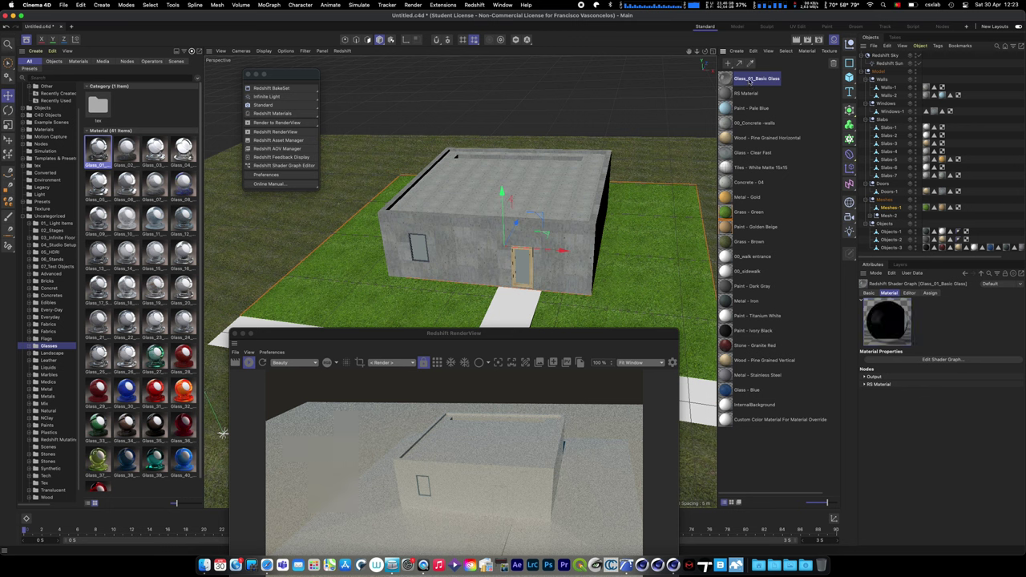
- Rename the glass to 01_Glass and swap it in for Glass - Clear Fast
double_click(750, 80)
text(00_)
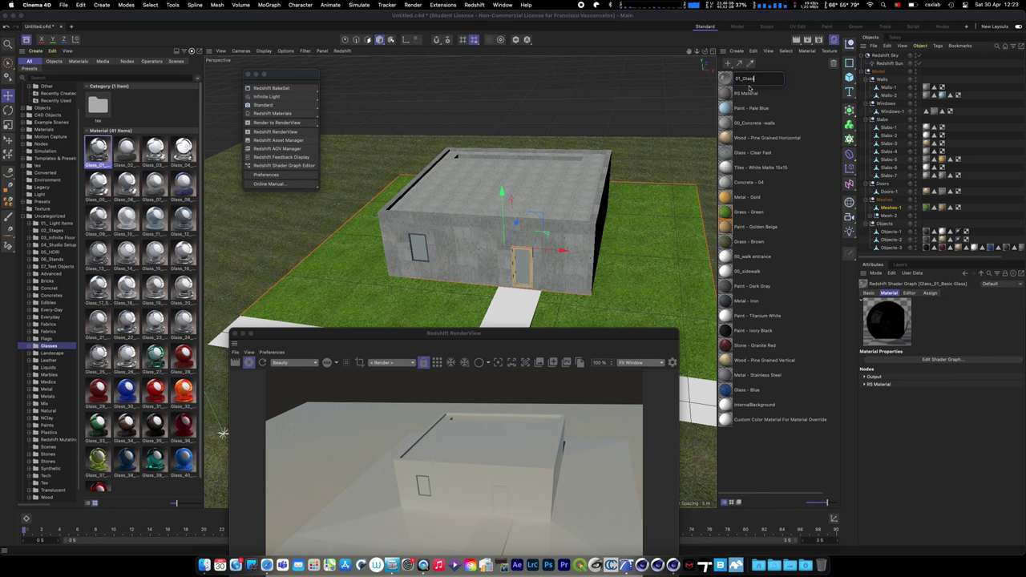
key(Return)
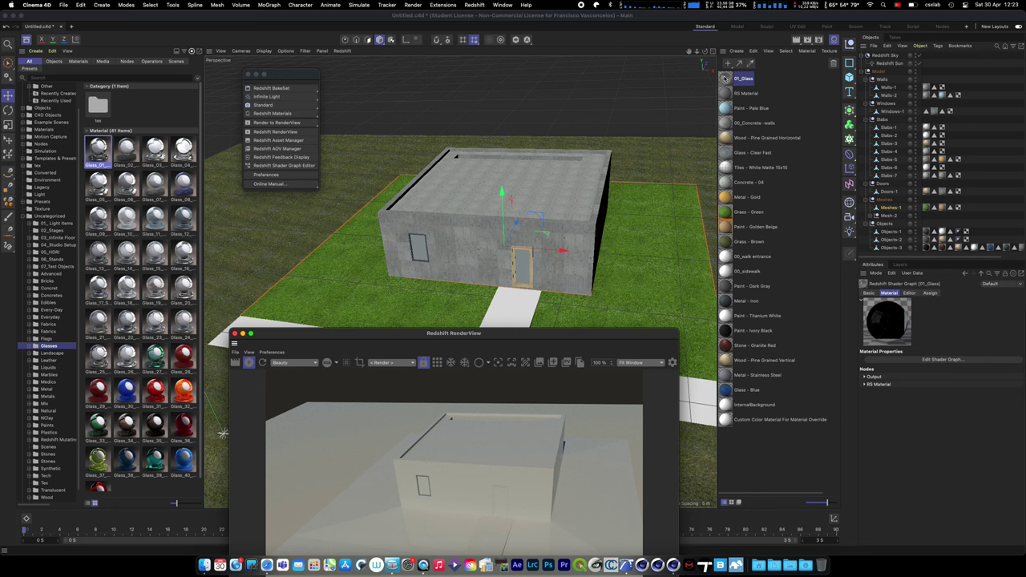
click(725, 78)
drag(725, 79, 725, 150)
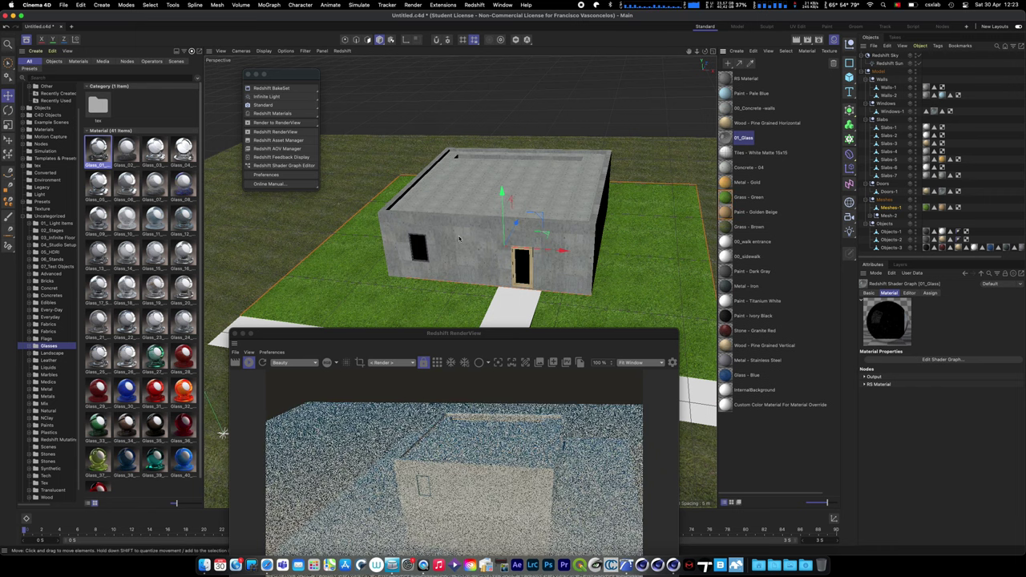
- Re-render with the new glass, close the RenderView, and render Redshift live in the viewport
drag(405, 348, 405, 216)
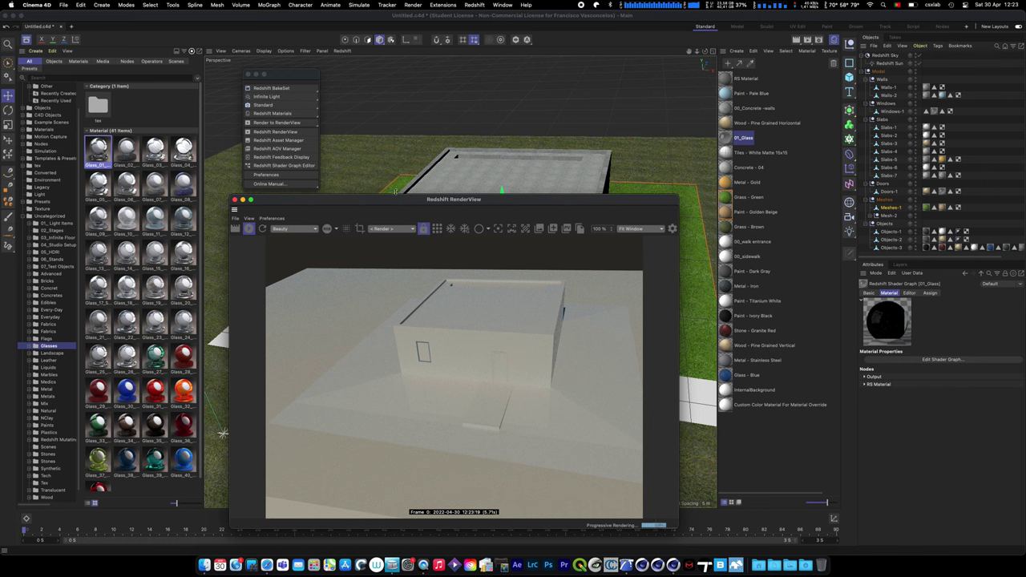
click(250, 229)
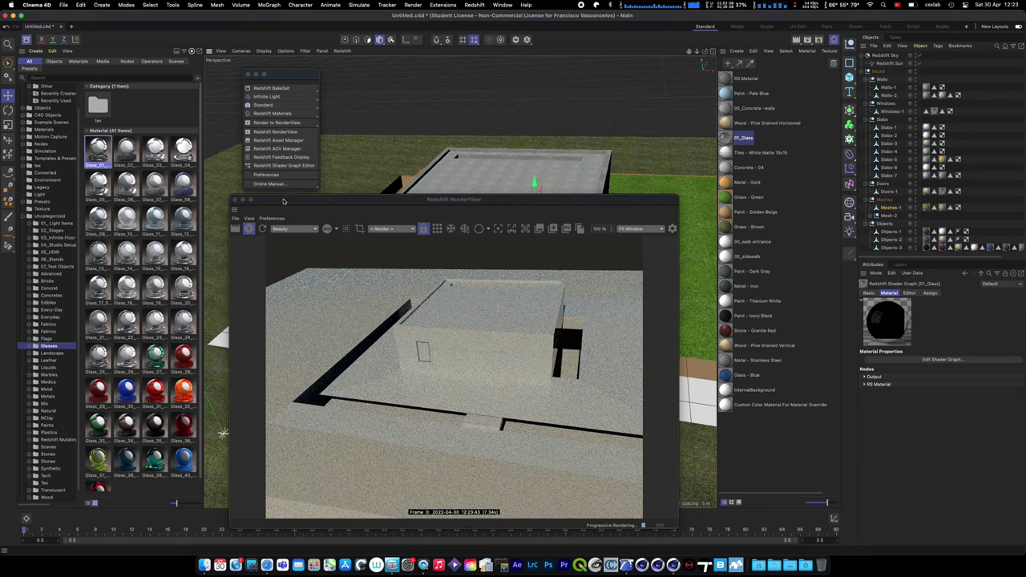
click(234, 200)
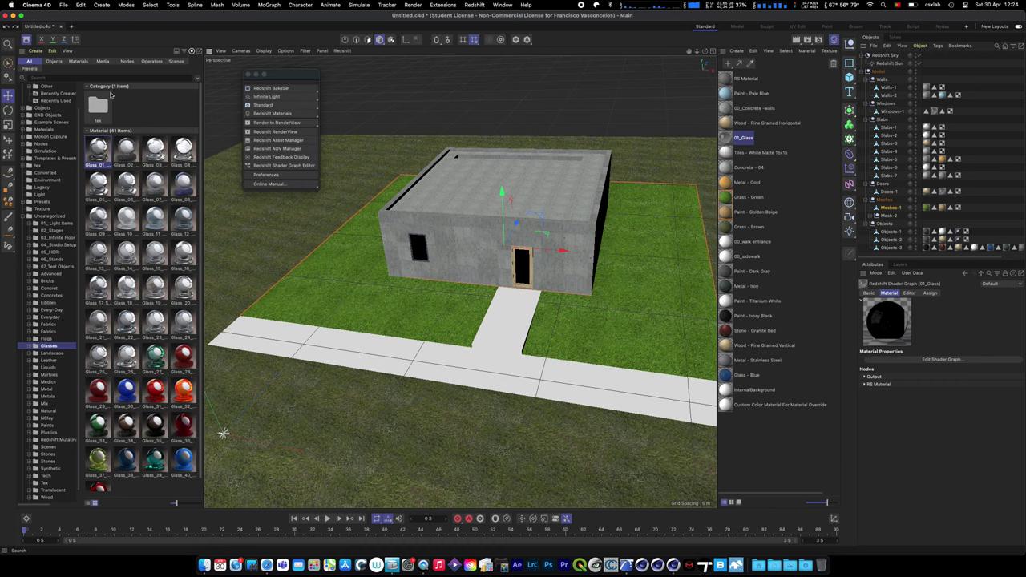
click(342, 51)
click(361, 63)
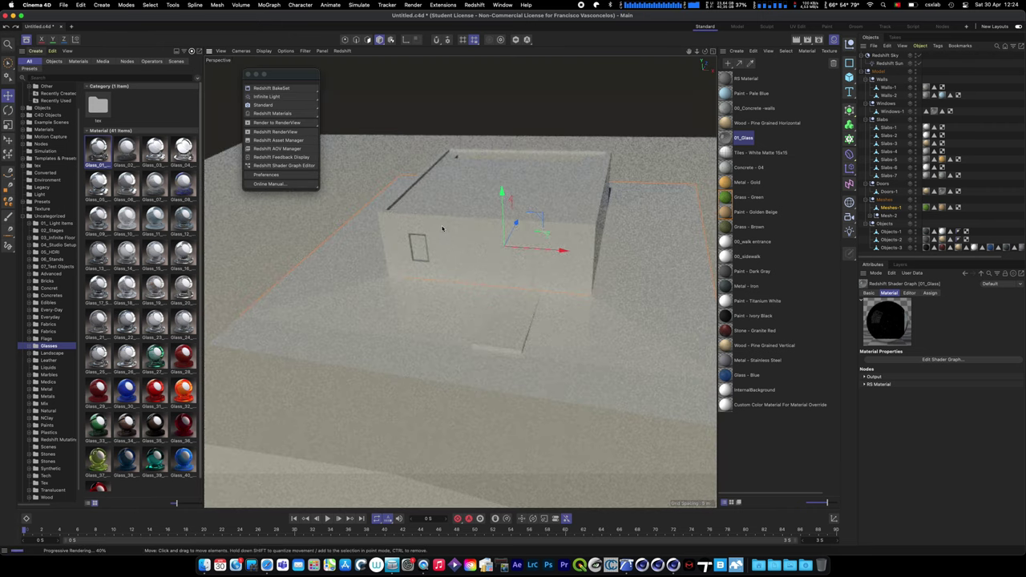
scroll(427, 248, up, 8)
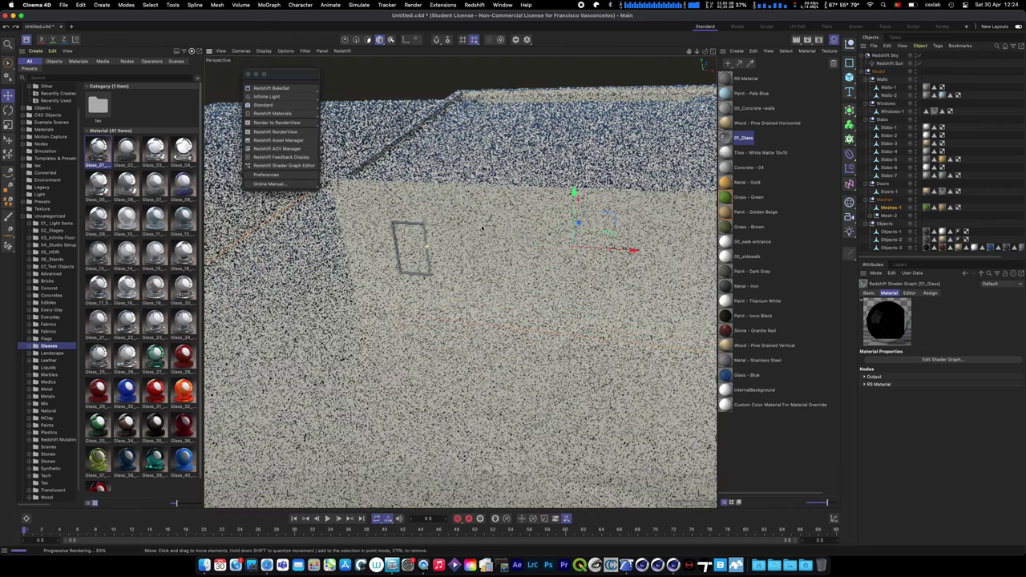
scroll(426, 246, up, 2)
- Select Windows-1 and inspect its material tag and glass and wood polygon selections
click(427, 246)
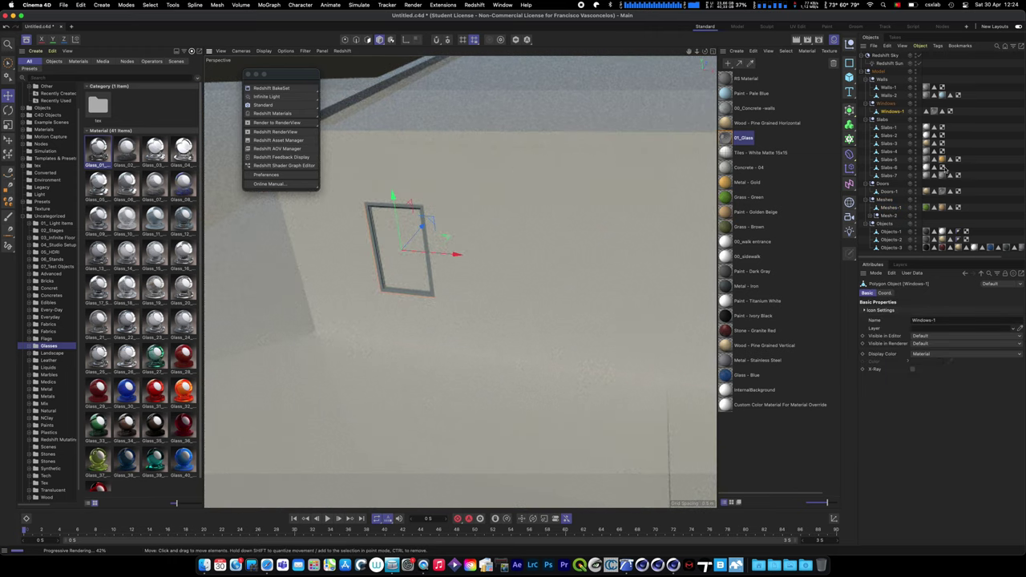
click(933, 111)
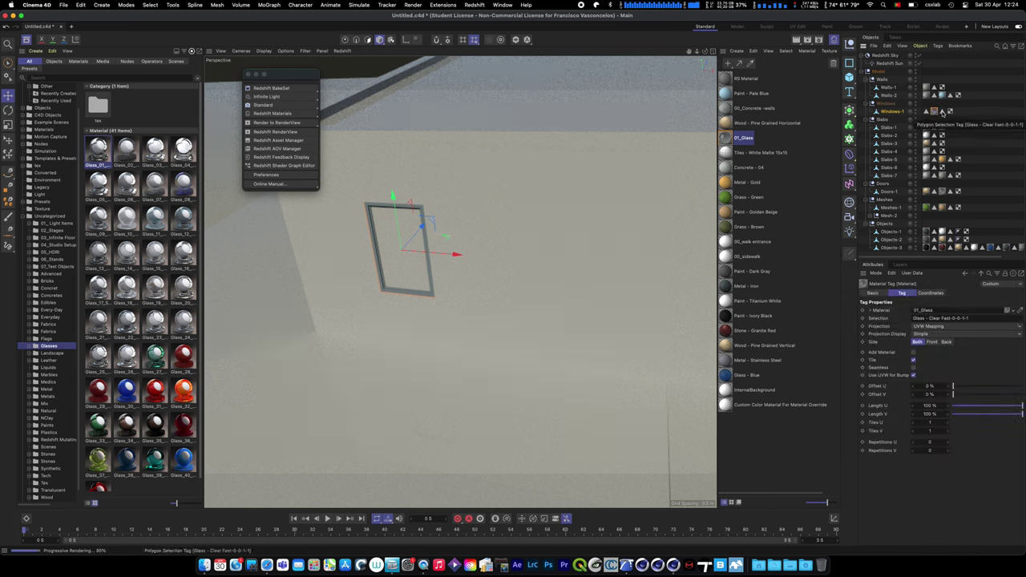
click(942, 112)
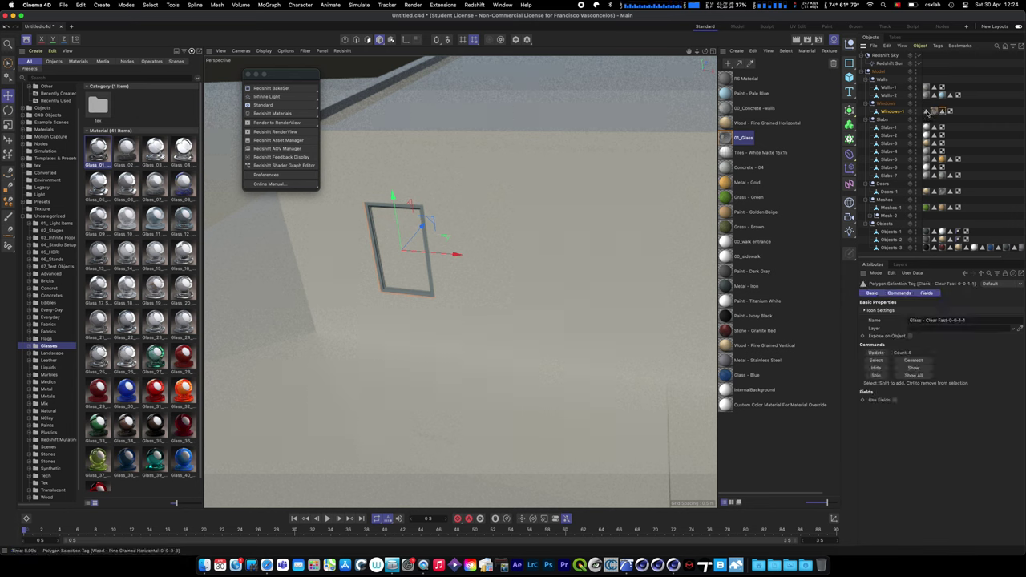
click(926, 111)
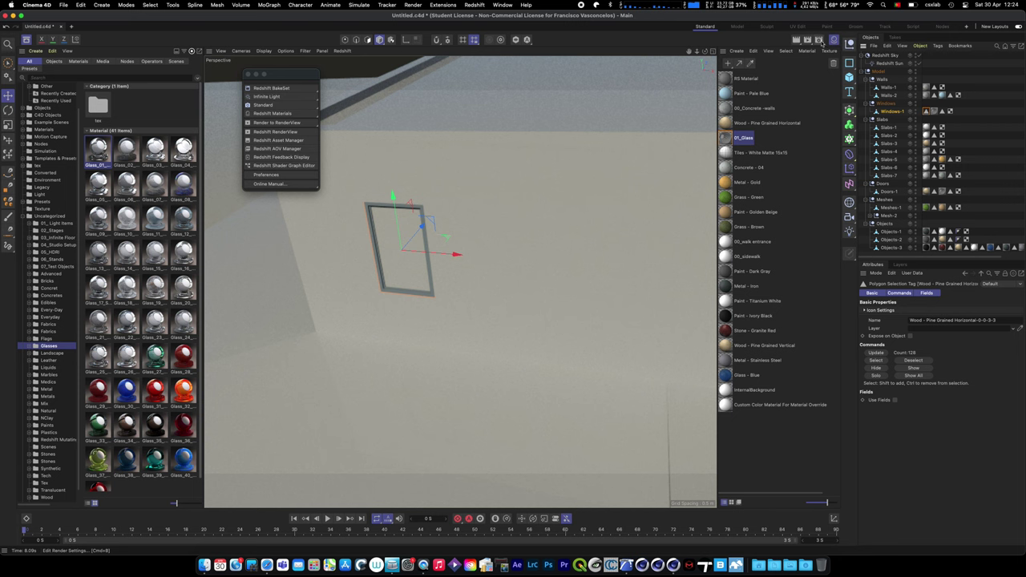
- Set Material Override to Exclude mode with 01_Glass in its Materials list
click(820, 42)
drag(834, 32, 461, 295)
click(353, 274)
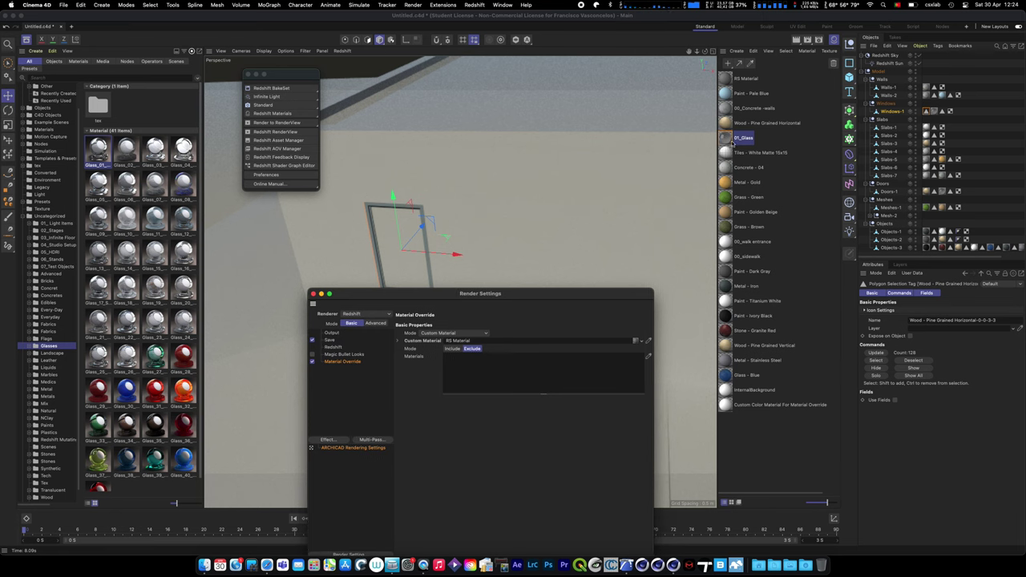
drag(731, 142, 536, 378)
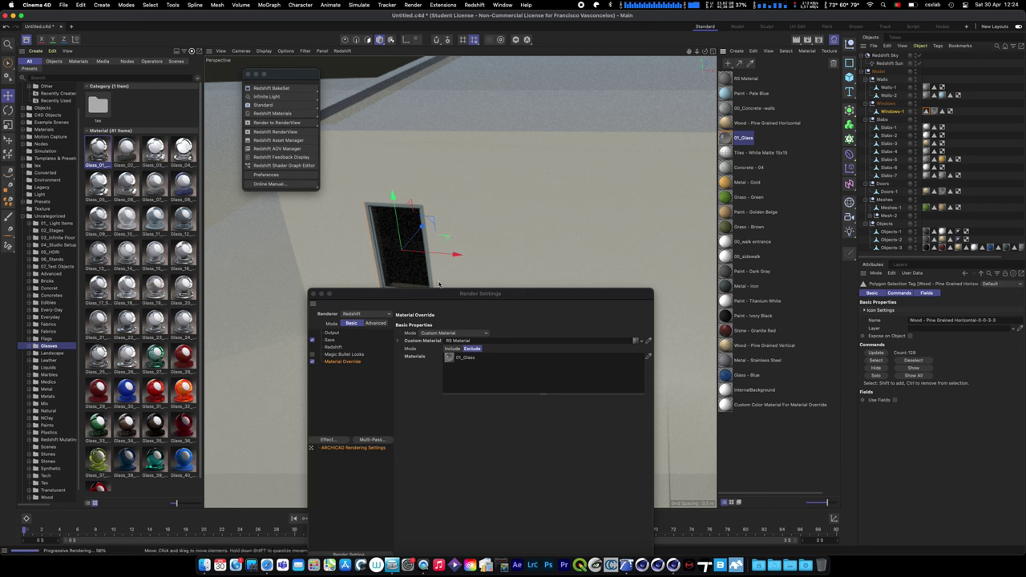
drag(480, 294, 737, 344)
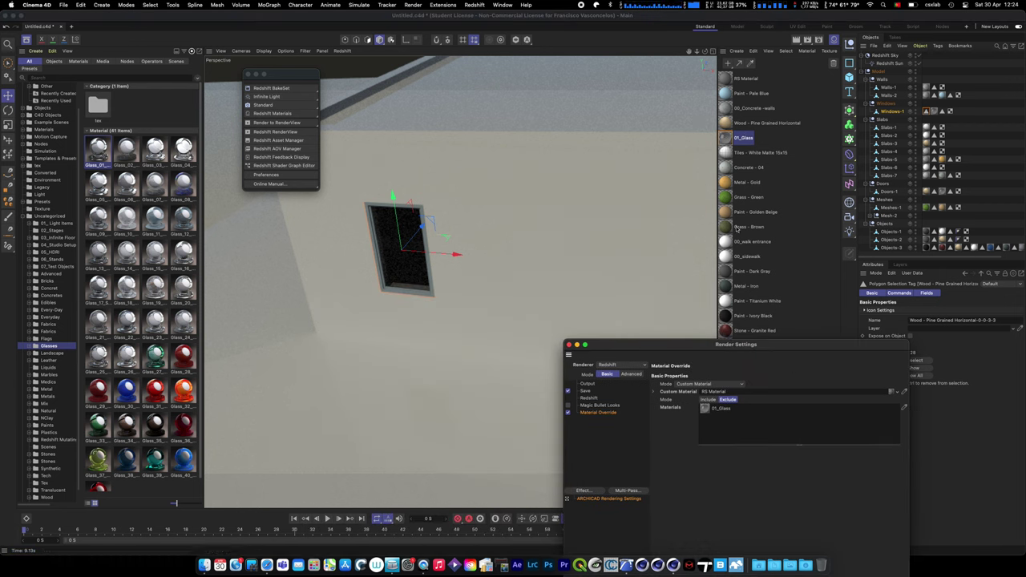
click(732, 255)
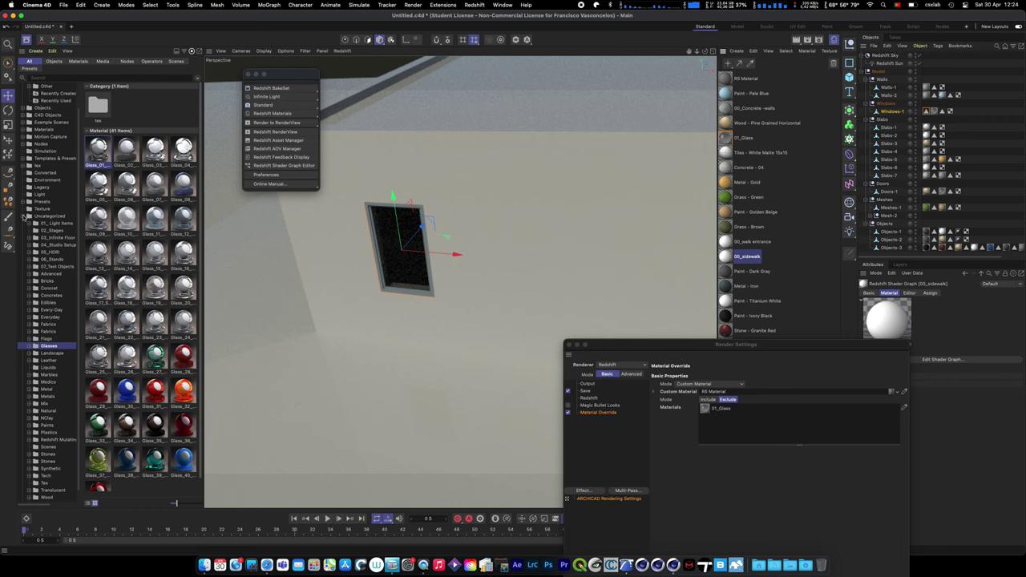
- Browse the asset library to the Bricks presets and load Bricks_001 into the scene
click(25, 217)
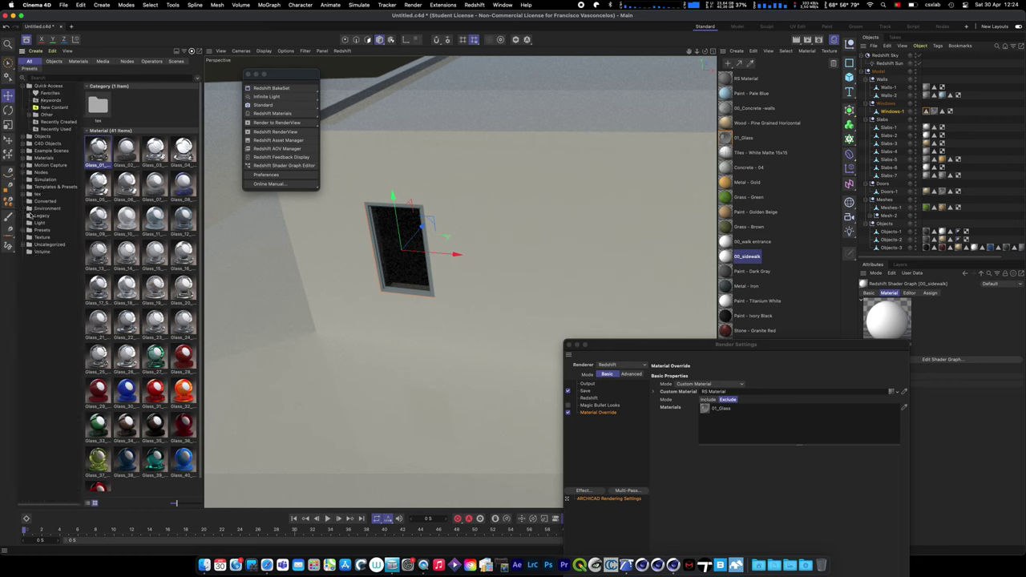
click(23, 245)
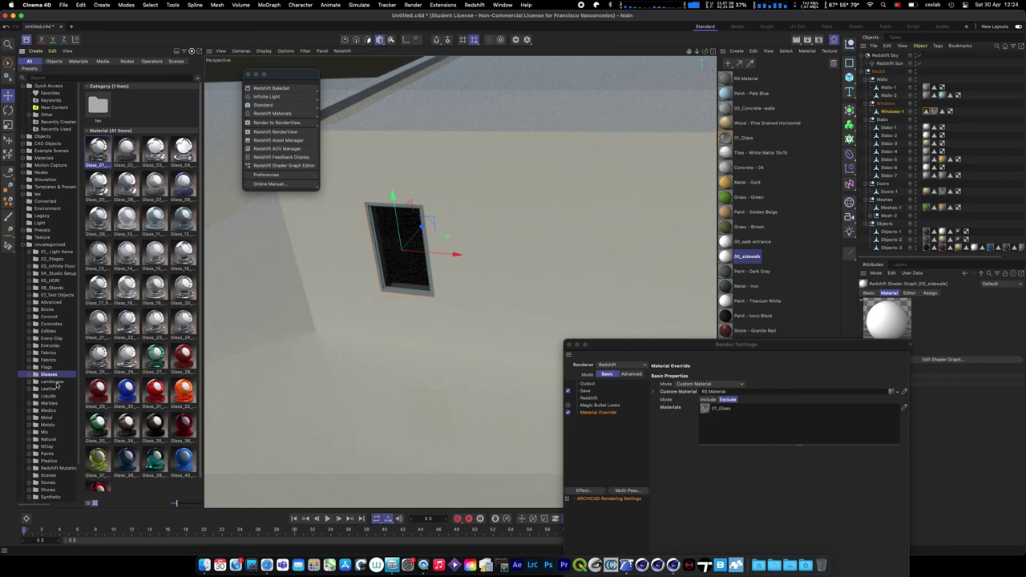
scroll(51, 383, down, 3)
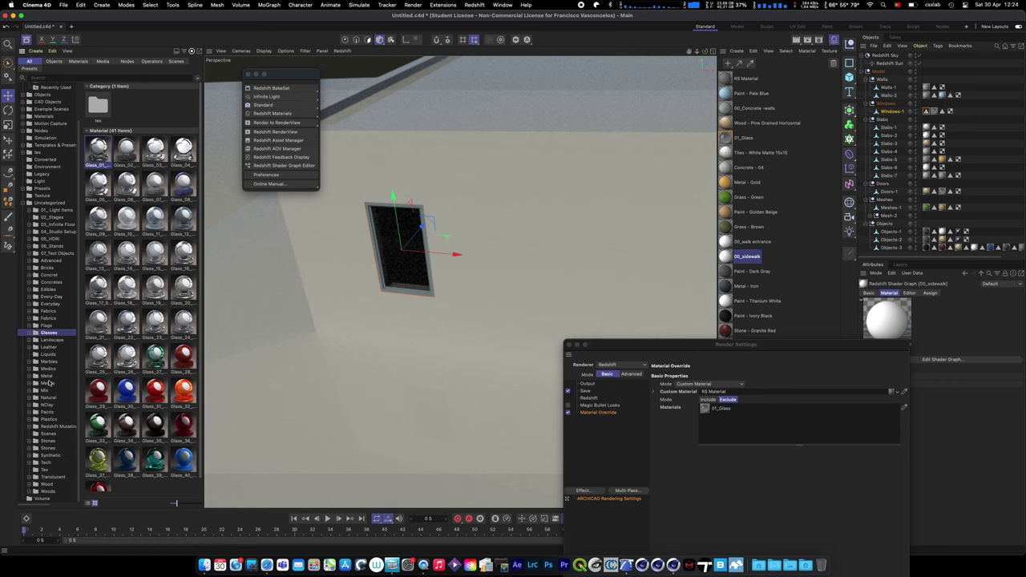
click(48, 275)
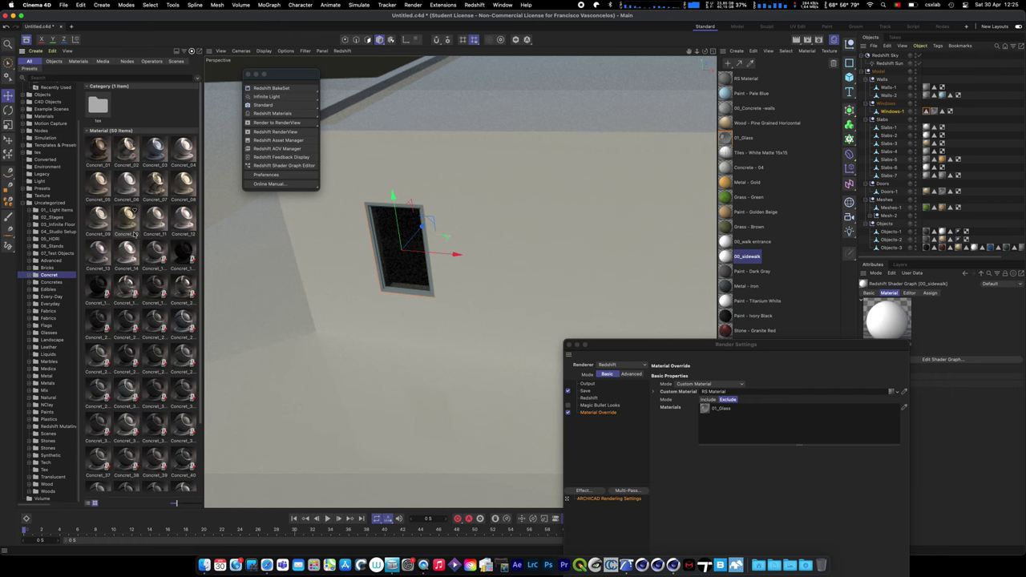
click(29, 261)
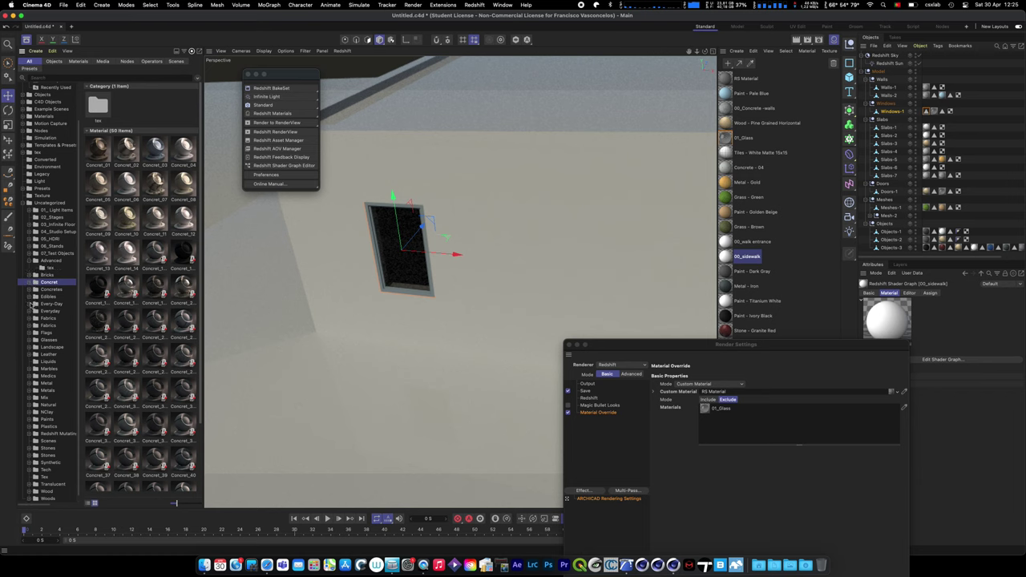
click(29, 303)
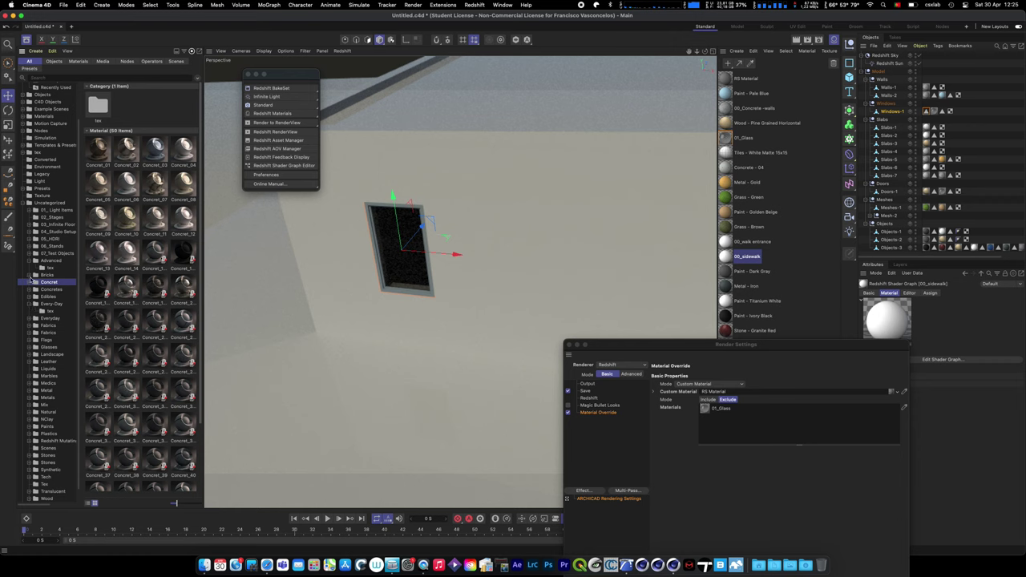
click(30, 276)
click(113, 201)
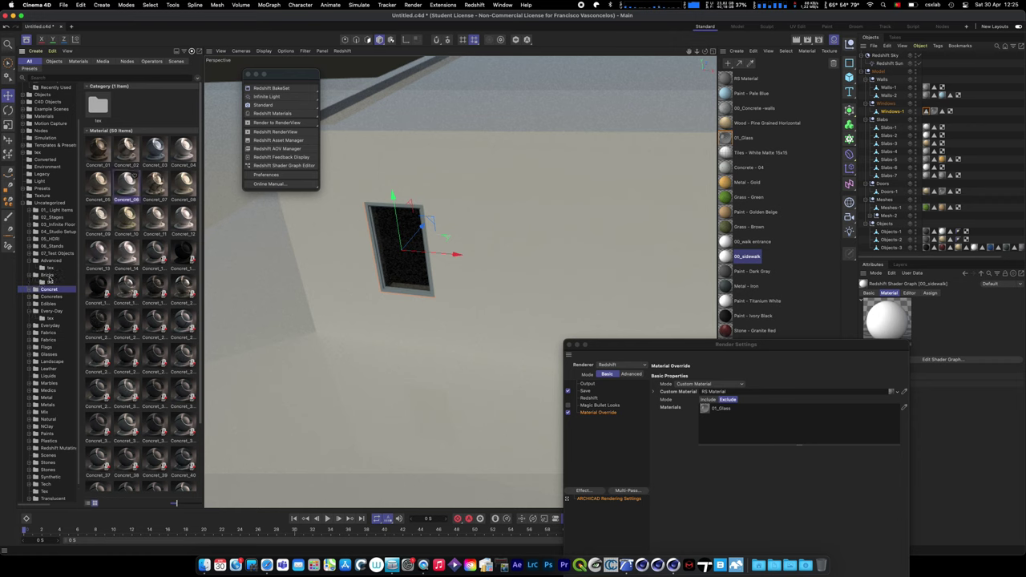
click(48, 275)
click(97, 153)
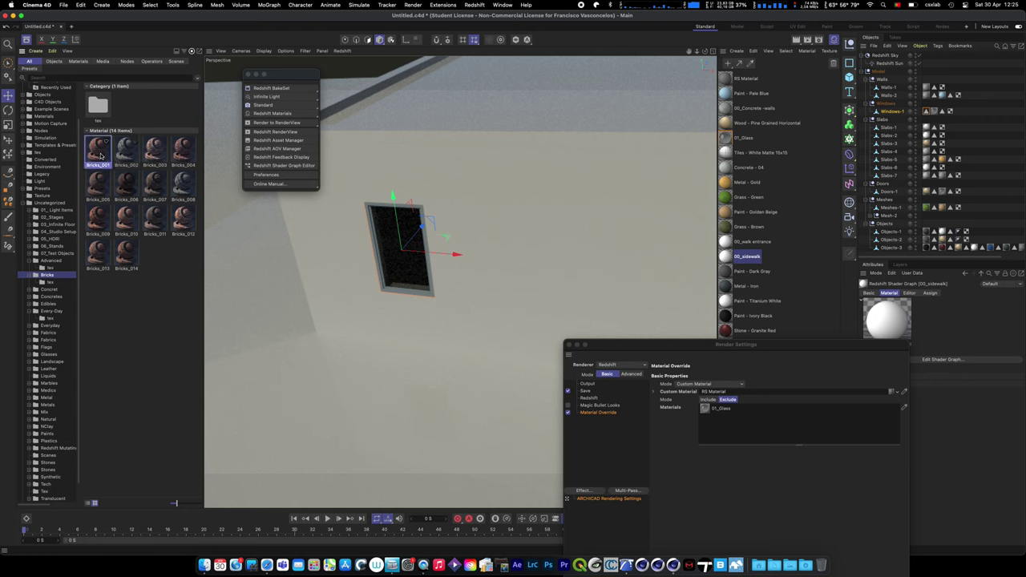
double_click(100, 155)
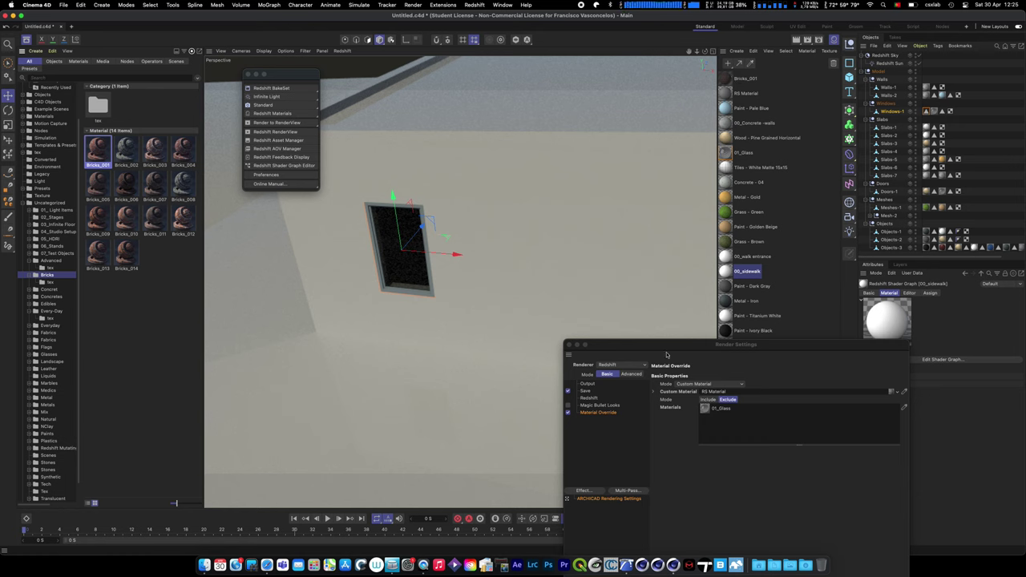
- Rename Bricks_001 to 01_Bricks and replace 00_Concrete-walls with it on the walls
drag(666, 354, 698, 421)
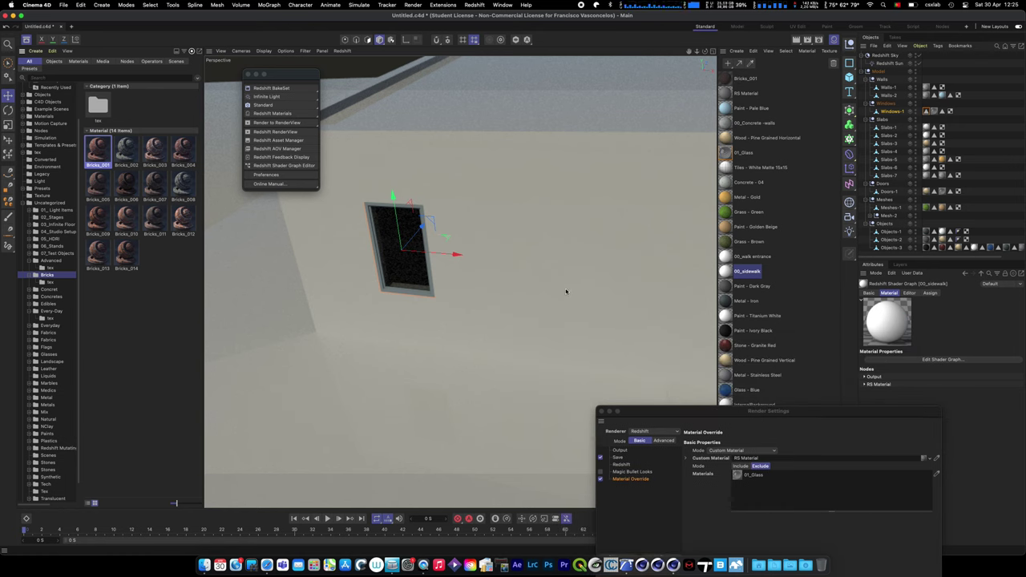
click(573, 217)
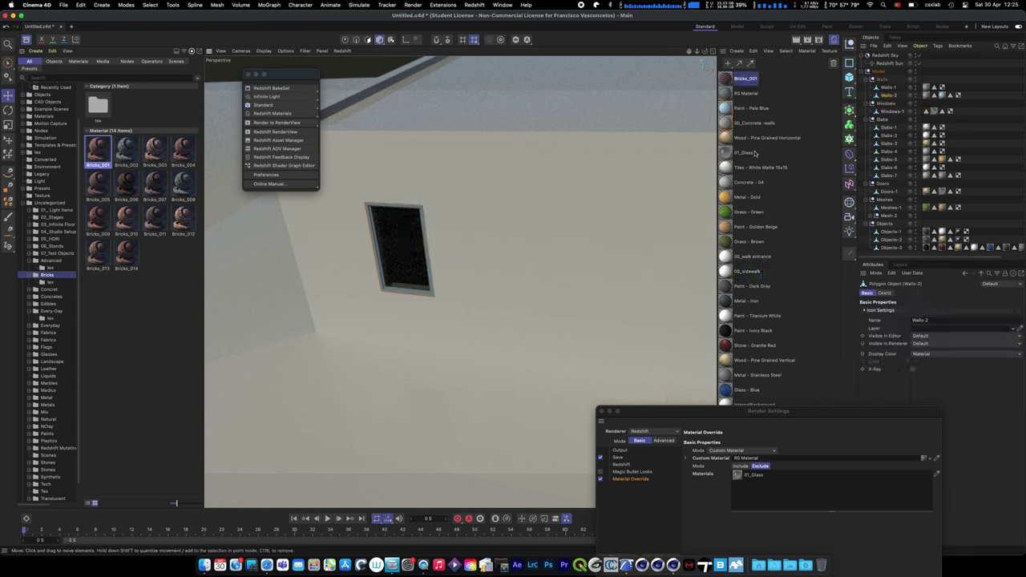
click(727, 125)
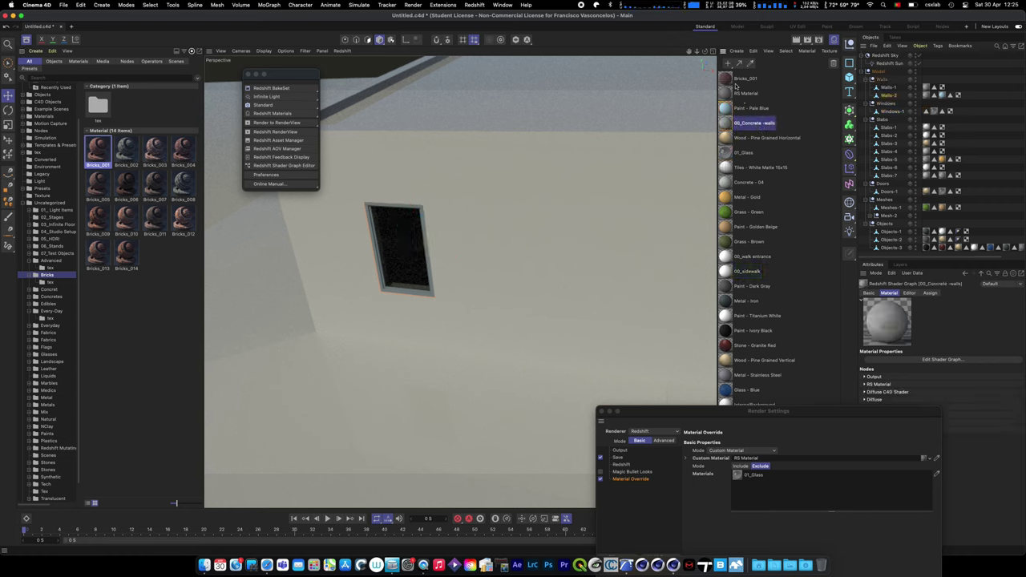
click(736, 80)
double_click(750, 80)
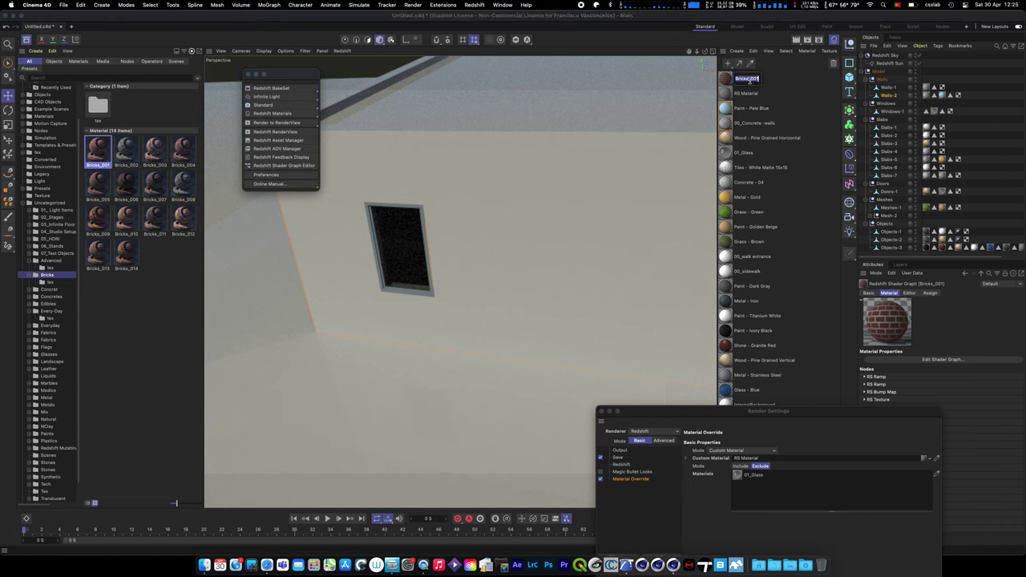
text(01_)
key(Return)
drag(725, 77, 760, 131)
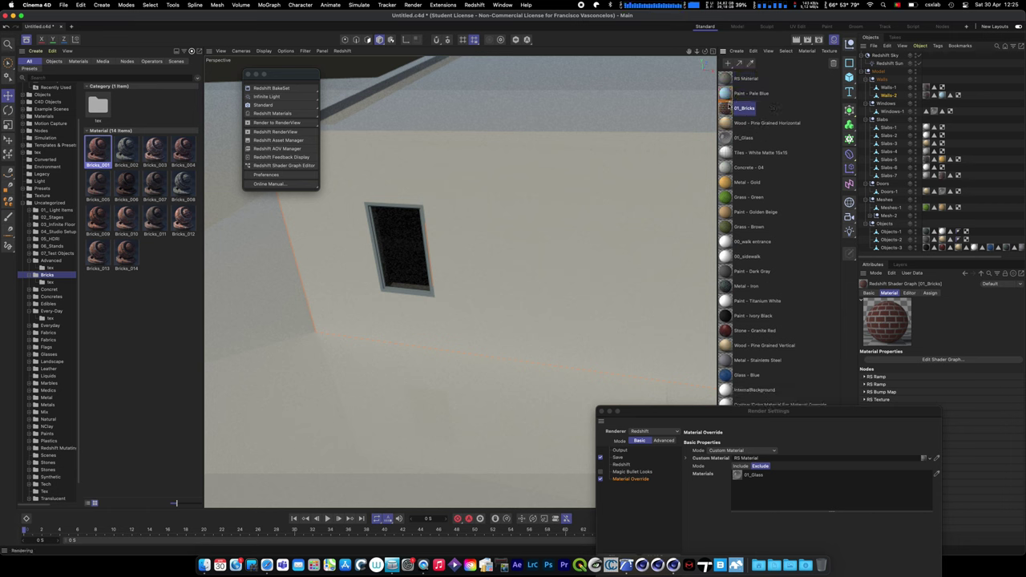
- Add 01_Bricks to the override's Exclude list and give Walls-1 and Walls-2 Redshift Object tags
drag(732, 107, 764, 491)
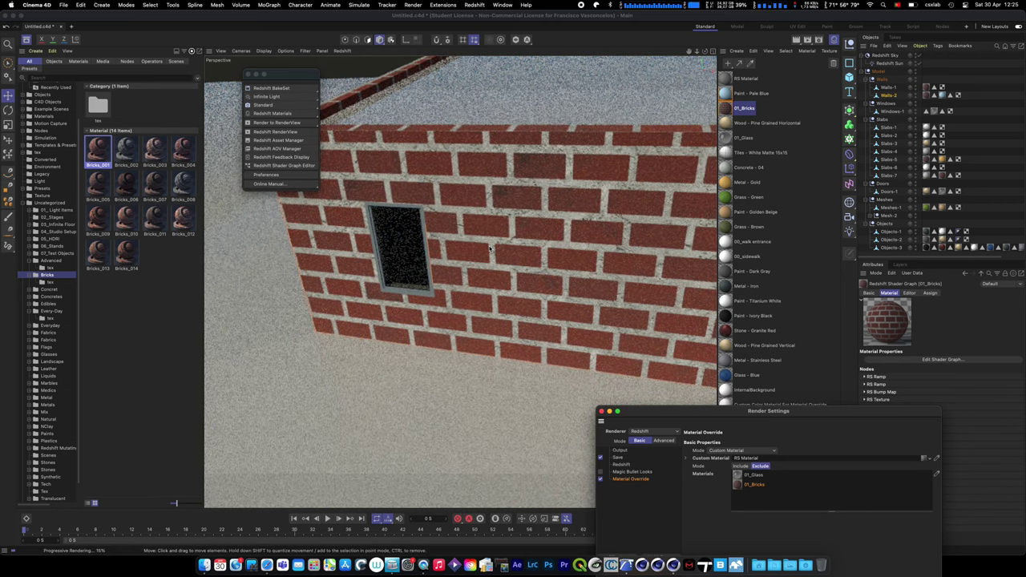
alt+drag(486, 236, 475, 278)
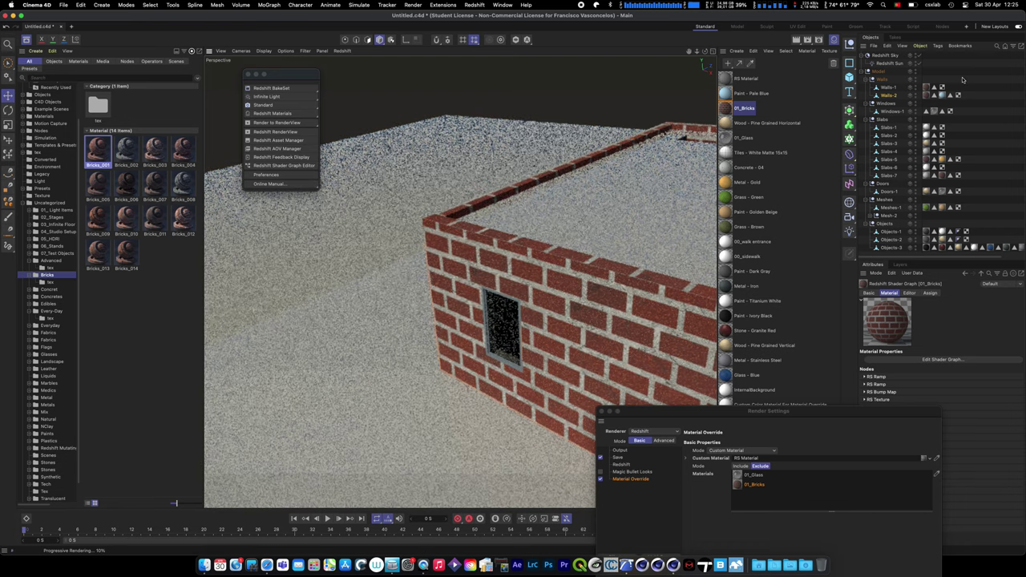
click(887, 95)
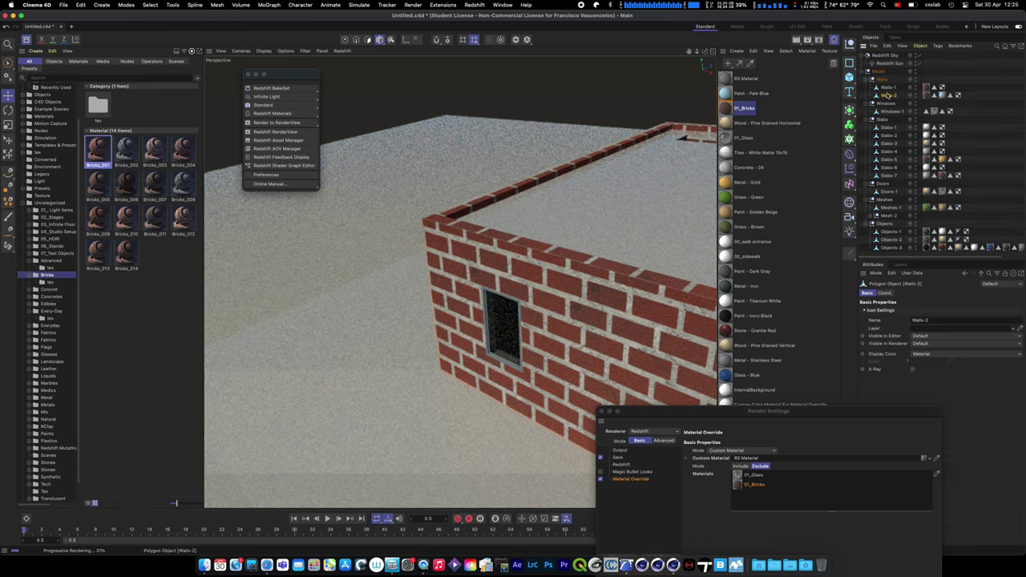
shift+click(884, 88)
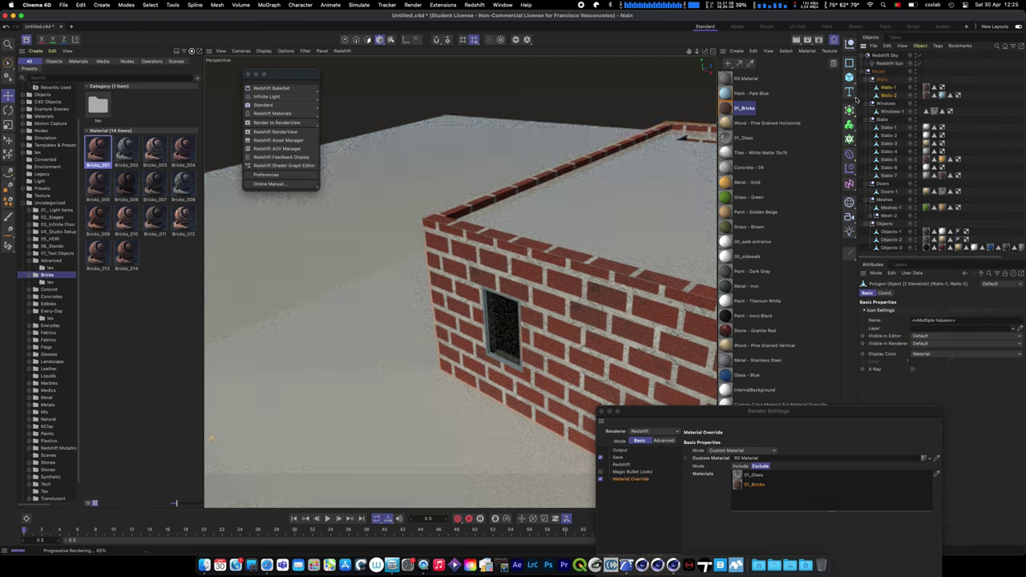
right_click(886, 88)
mouse_move(918, 172)
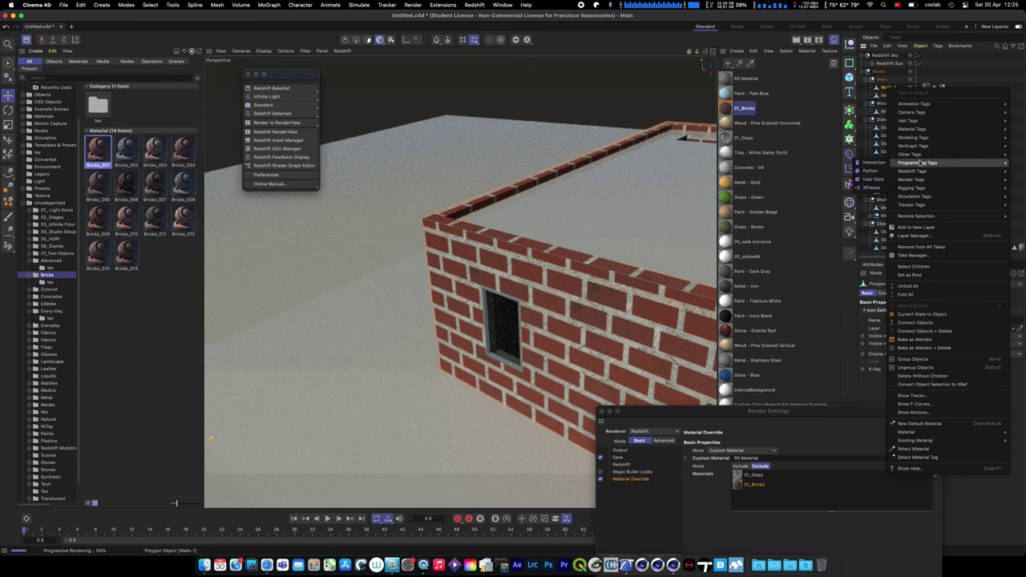
click(866, 178)
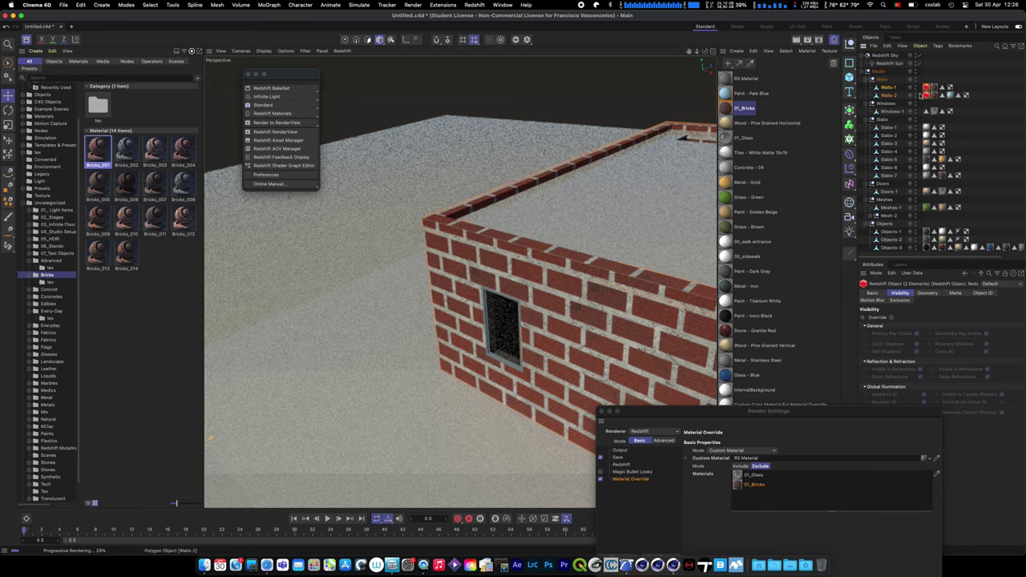
- Turn on geometry override, tessellation and displacement in the walls' Redshift Object tag
drag(721, 410, 202, 344)
click(926, 293)
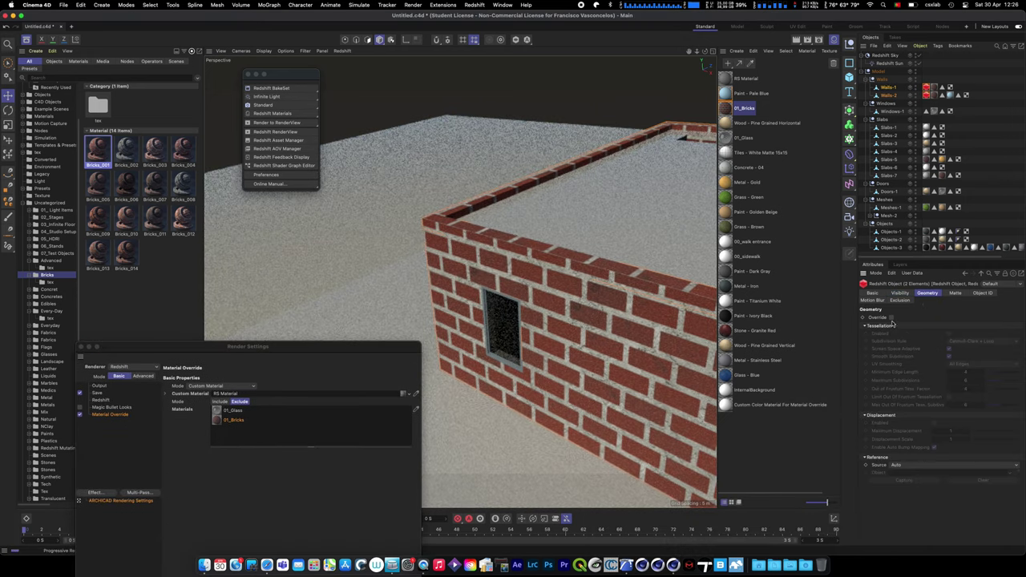
click(890, 318)
click(949, 333)
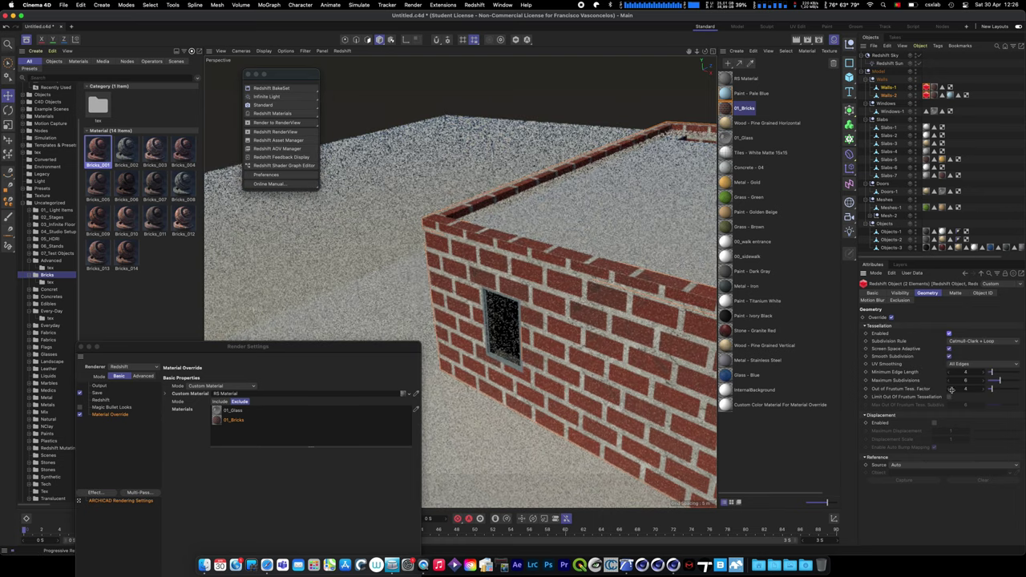
click(933, 423)
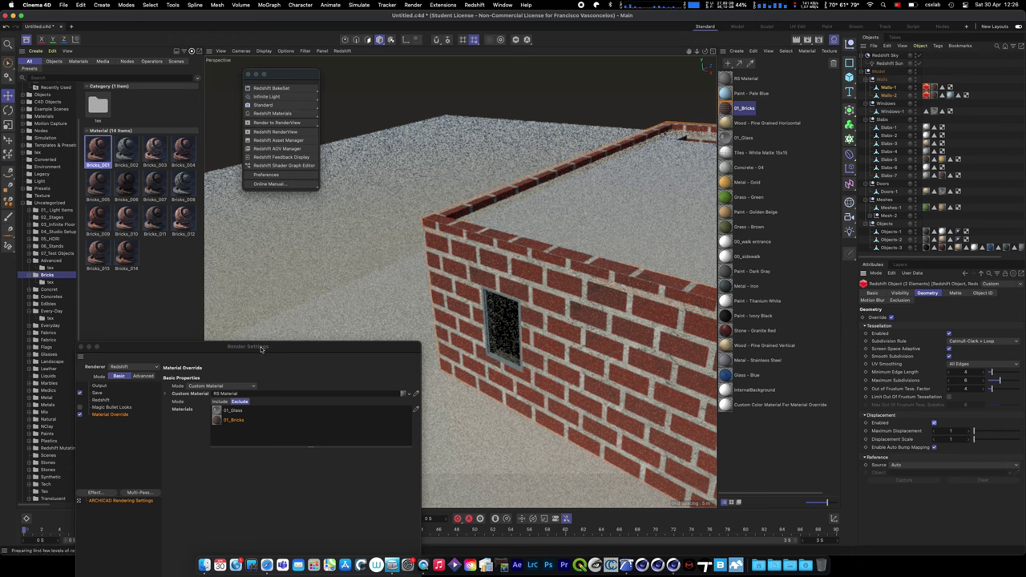
- On Walls-2, disable tessellation and the geometry override, then close Render Settings
drag(265, 347, 245, 241)
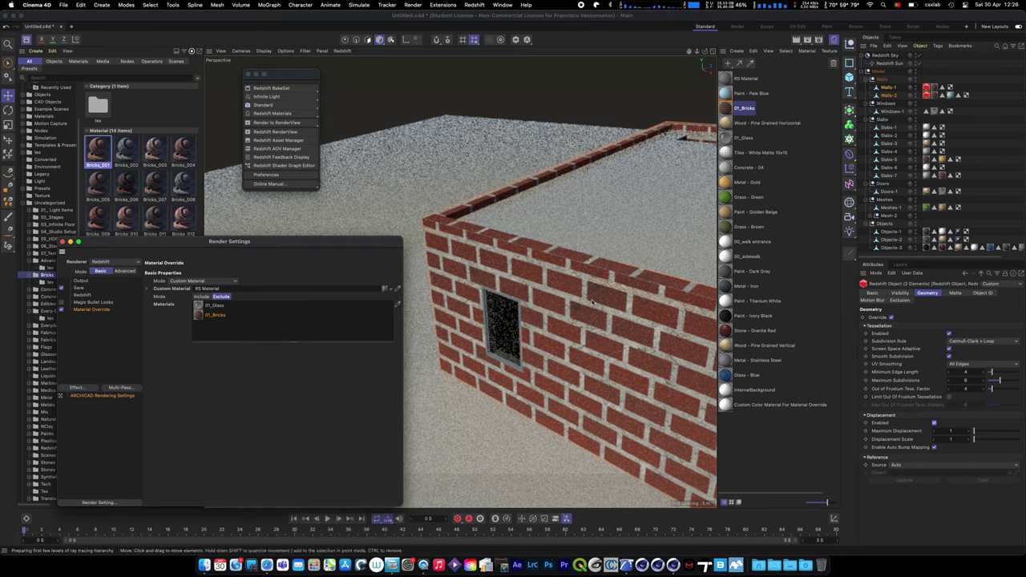
click(577, 264)
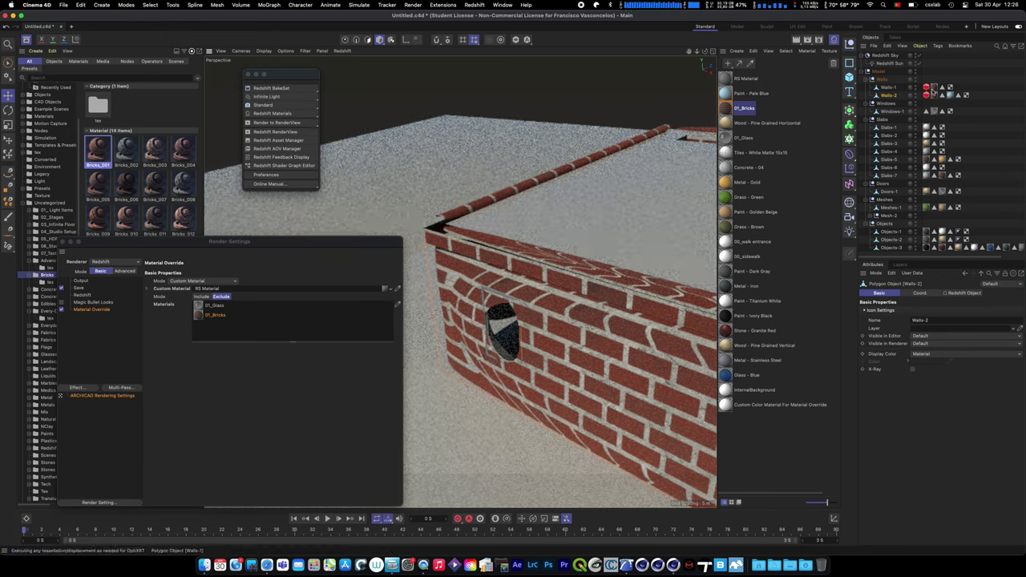
click(928, 95)
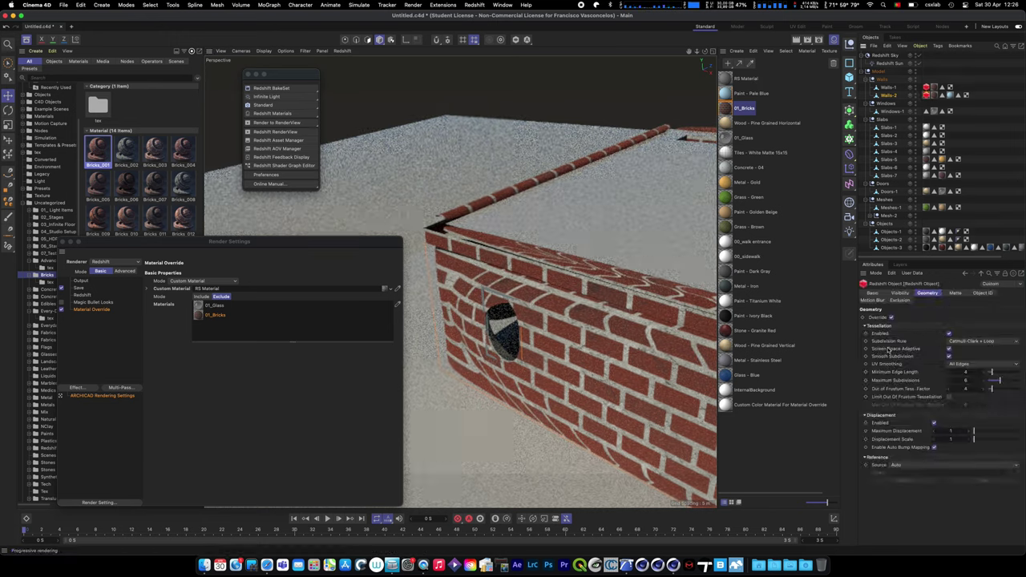
click(890, 317)
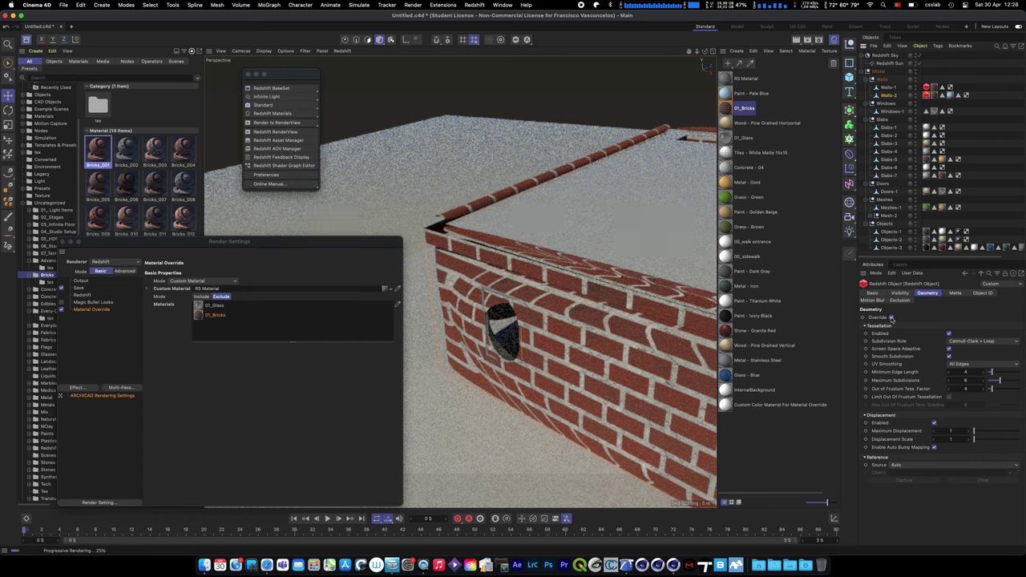
click(949, 333)
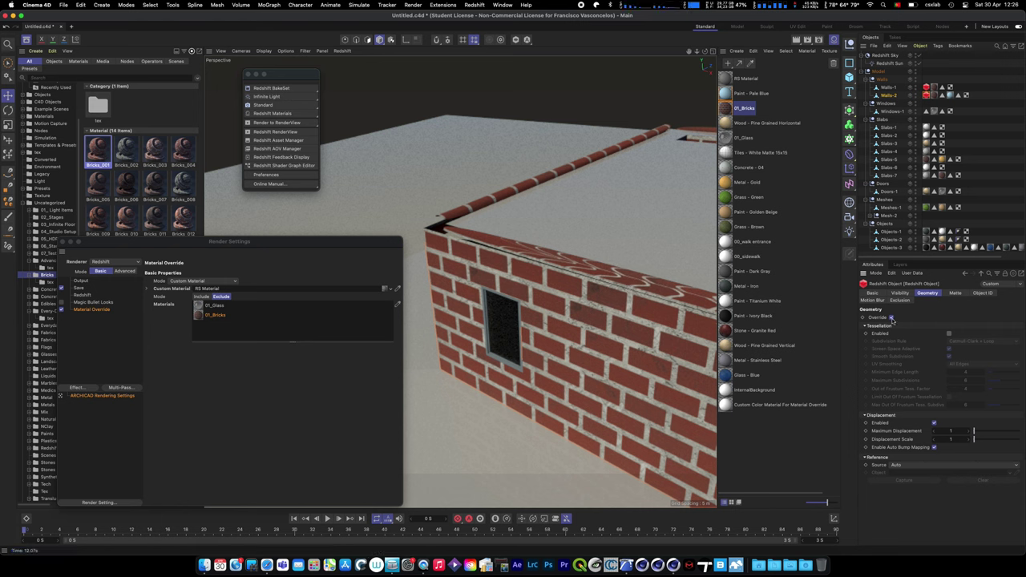
click(891, 317)
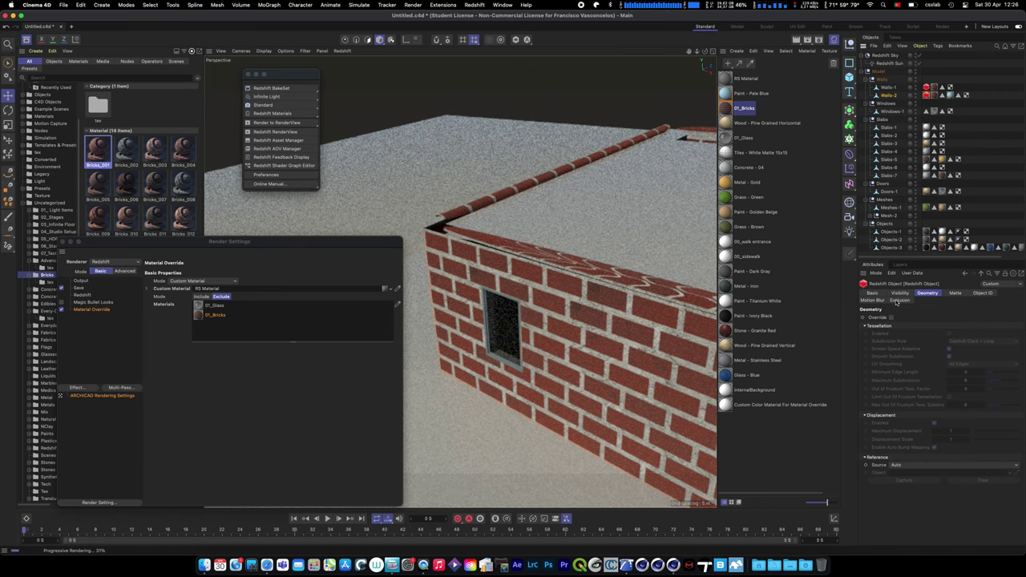
click(891, 317)
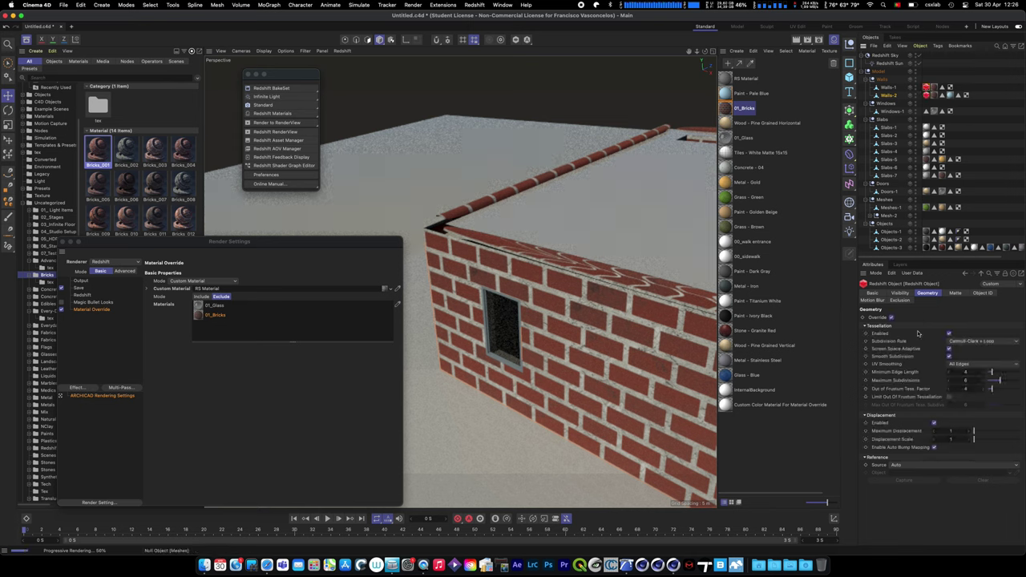
click(891, 318)
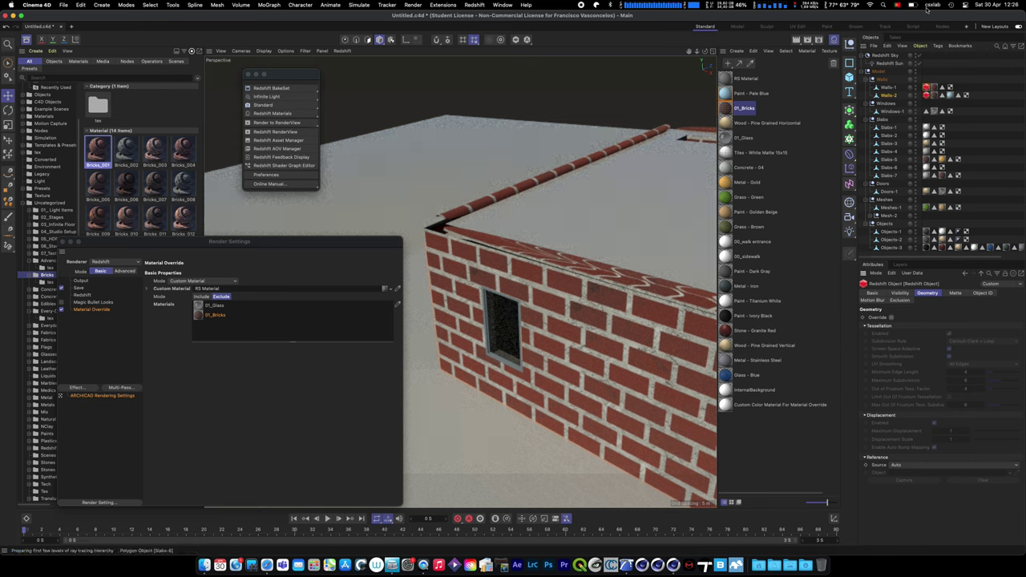
click(888, 94)
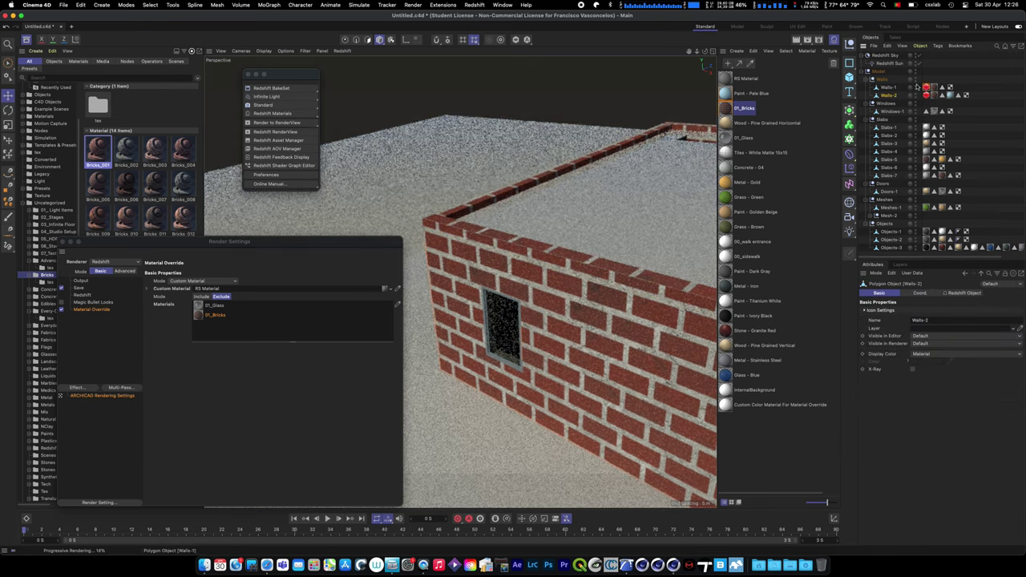
click(62, 242)
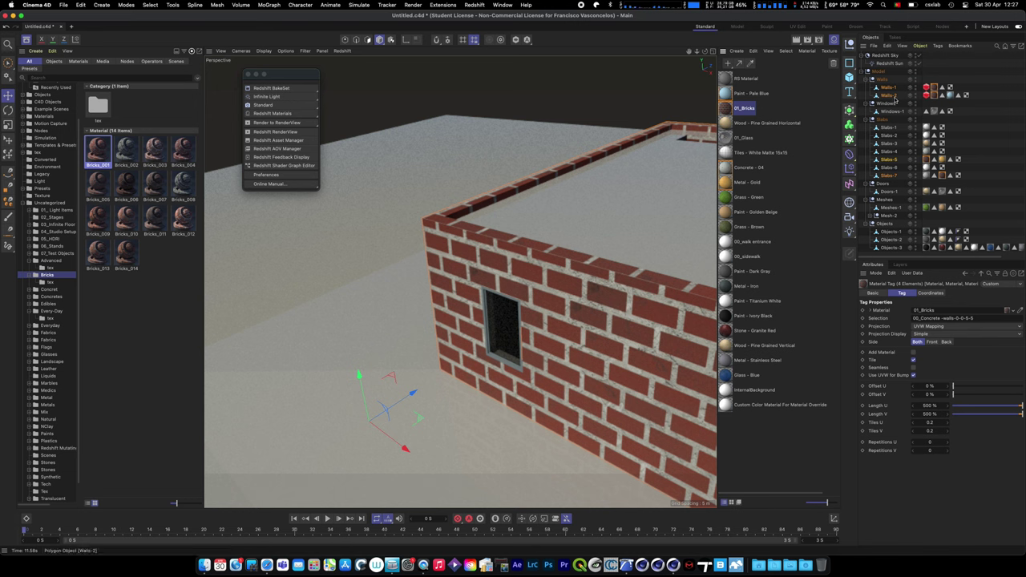
- Add a Redshift Object tag to Slabs-6, check its Matte settings, then bring up Render Settings
right_click(890, 161)
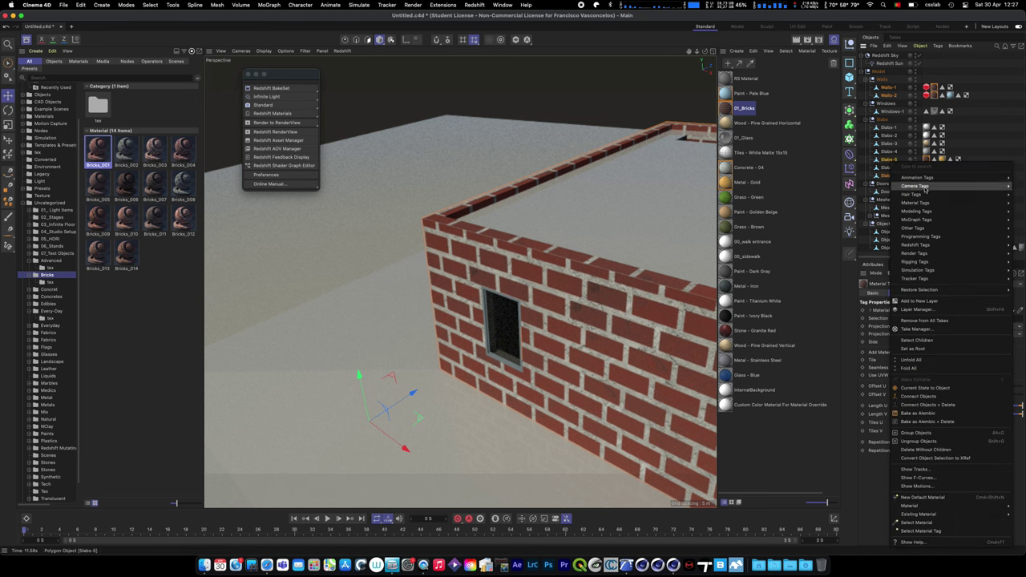
mouse_move(921, 245)
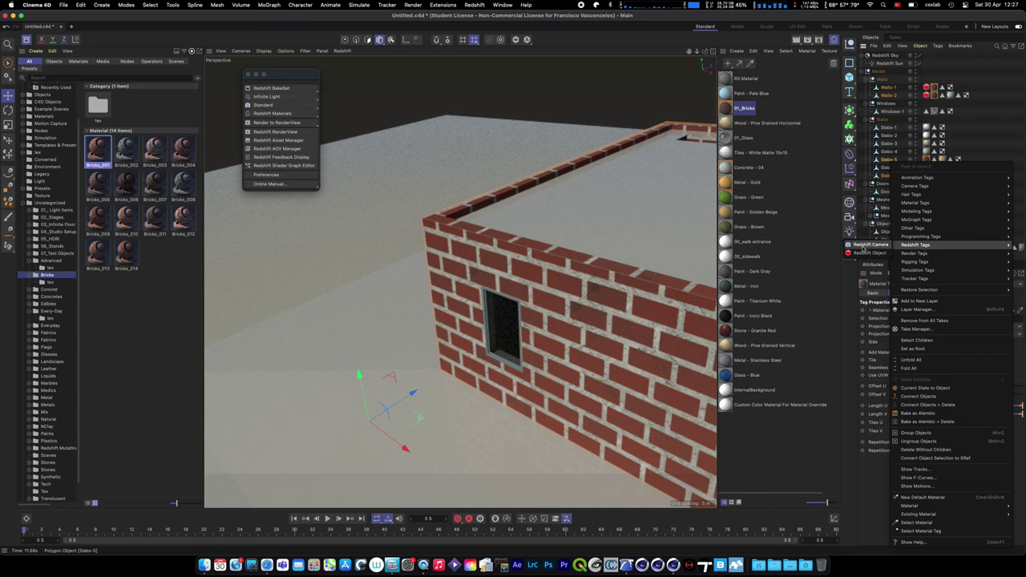
click(869, 247)
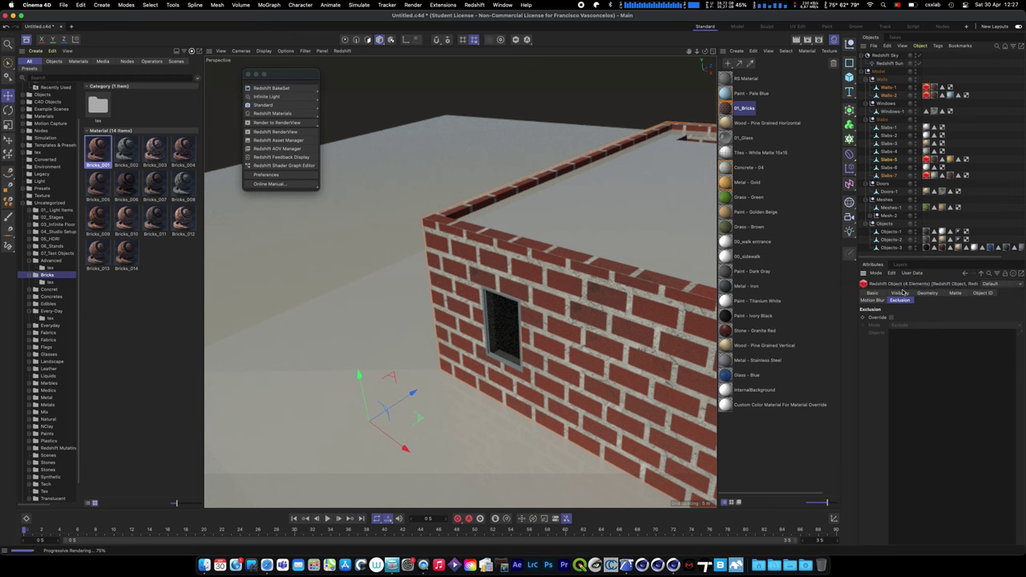
click(956, 293)
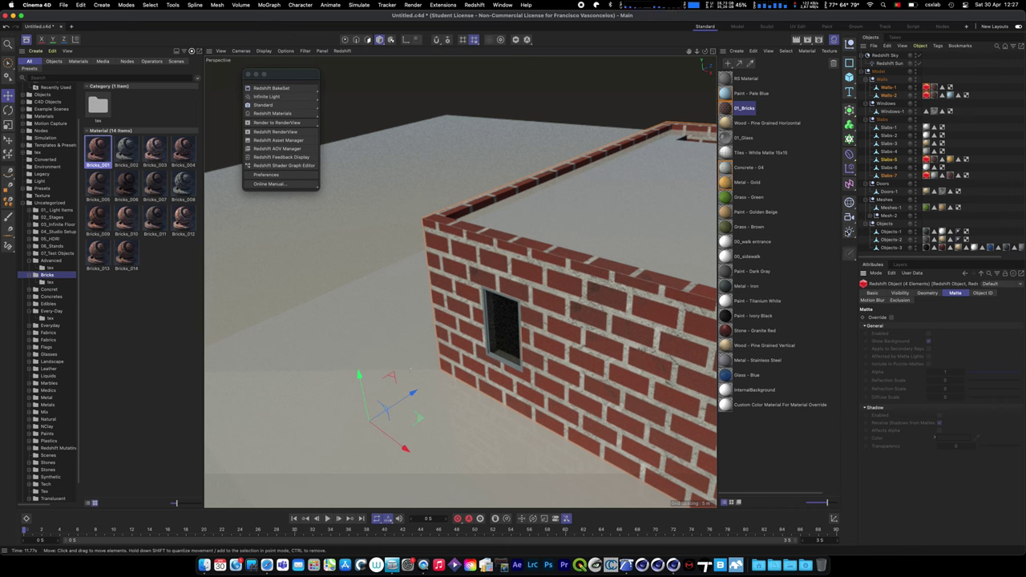
key(super+b)
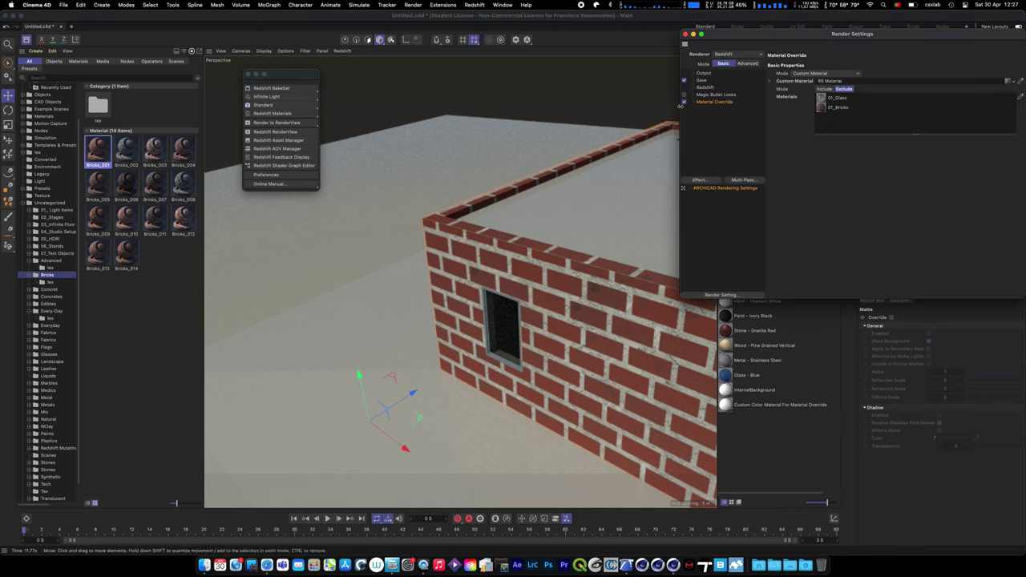
- Disable the global Material Override, then reframe the view and select the front sidewalk slab
click(683, 102)
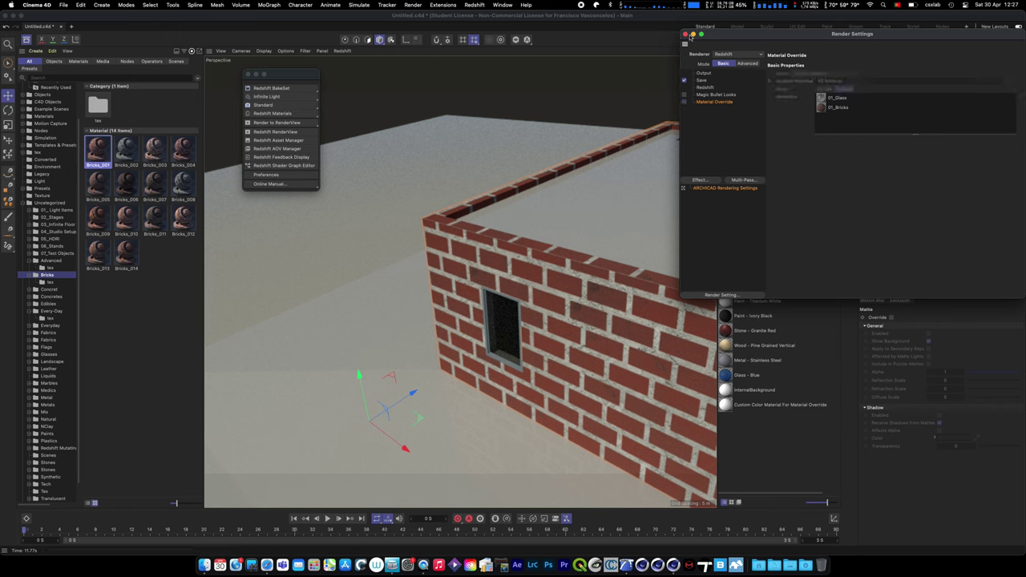
click(684, 35)
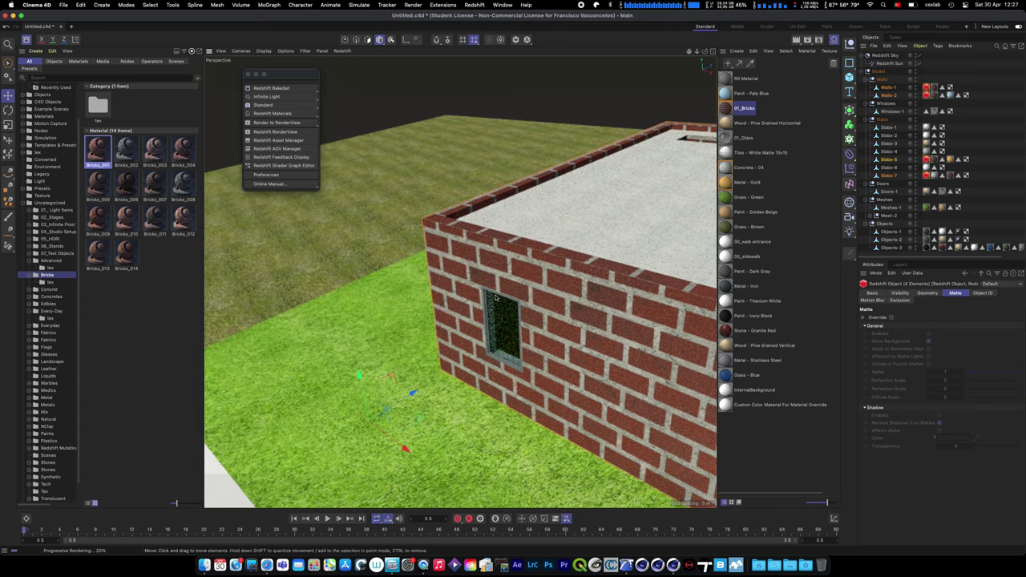
scroll(463, 312, down, 6)
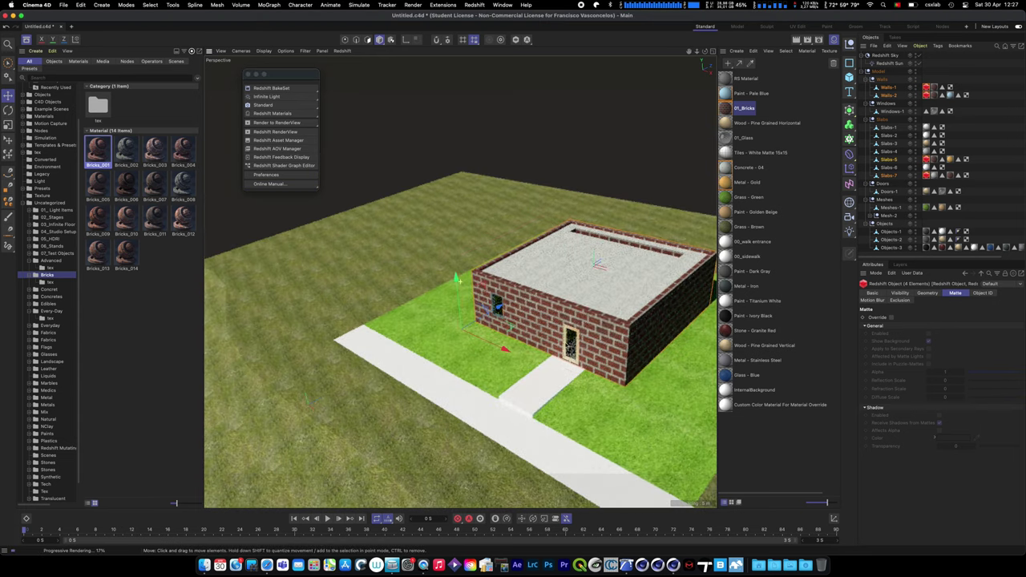
alt+drag(458, 280, 488, 248)
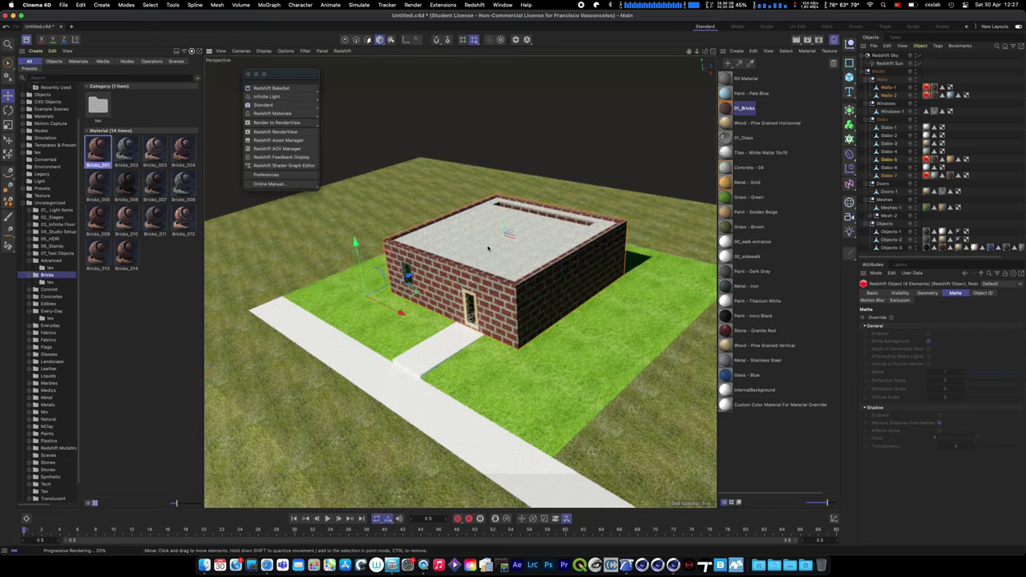
scroll(504, 254, up, 5)
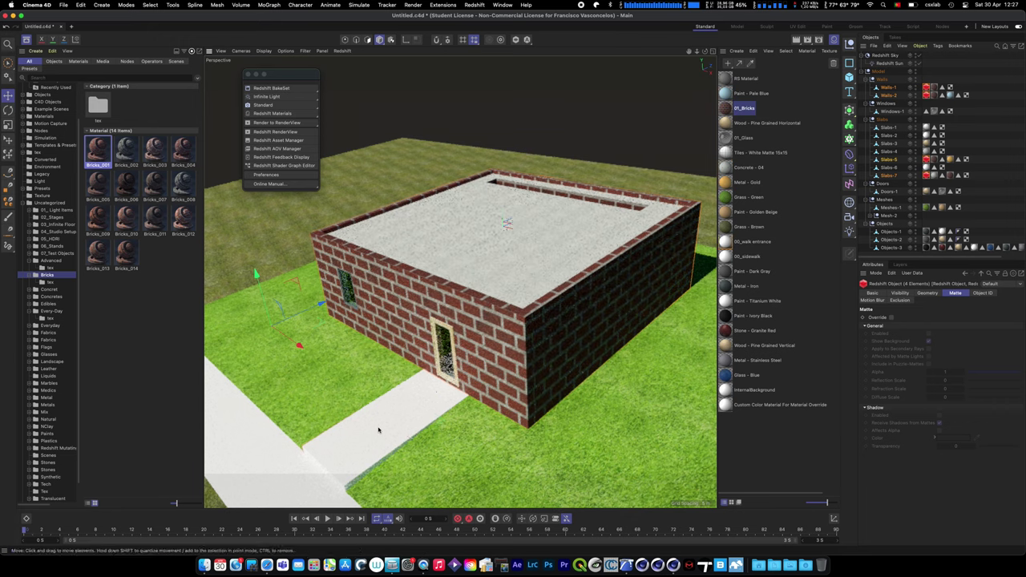
click(379, 432)
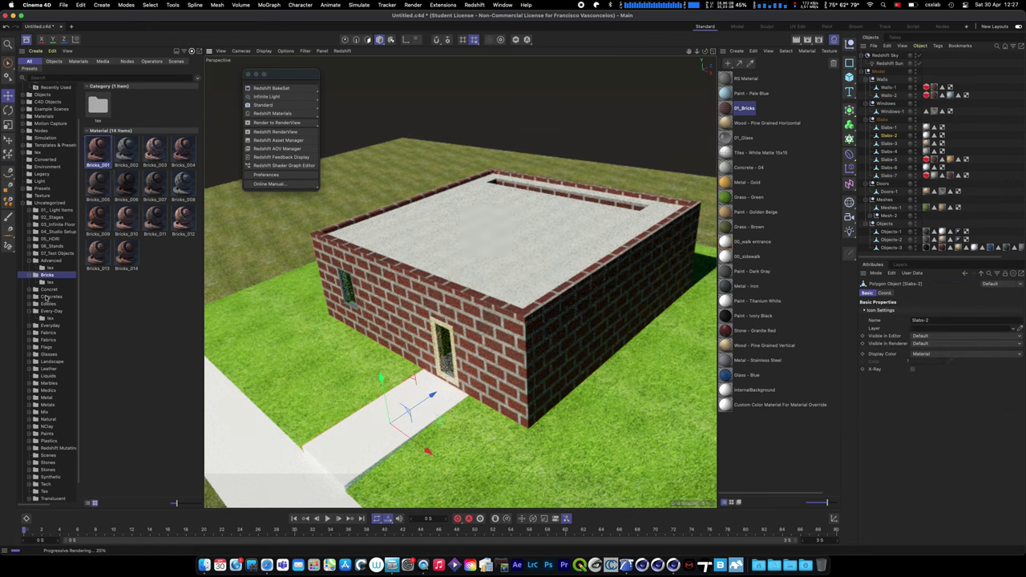
- Browse the Asset Browser's Concretes category to the Stucco folder and pick a stucco material
click(50, 296)
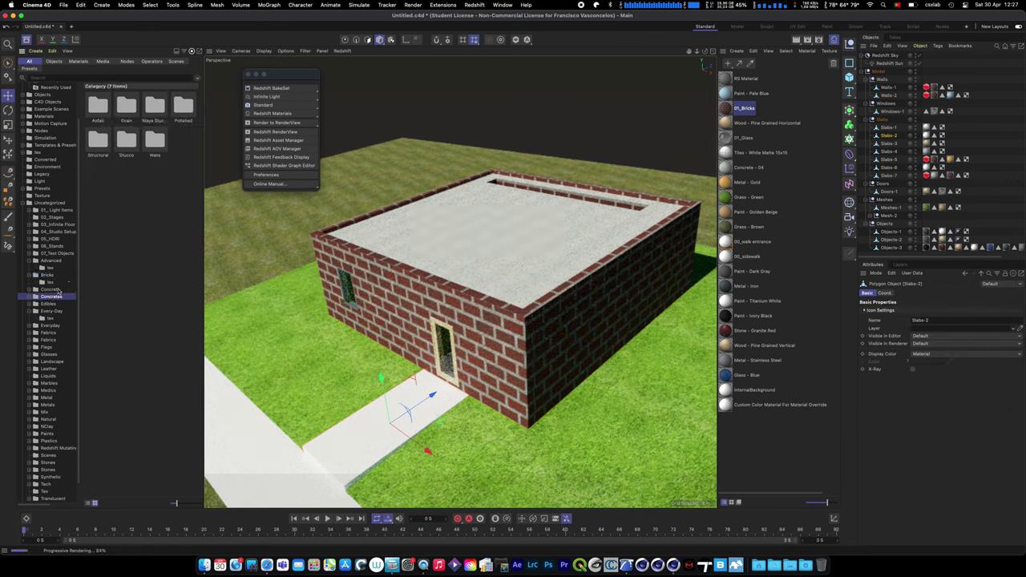
click(58, 289)
click(50, 295)
double_click(131, 146)
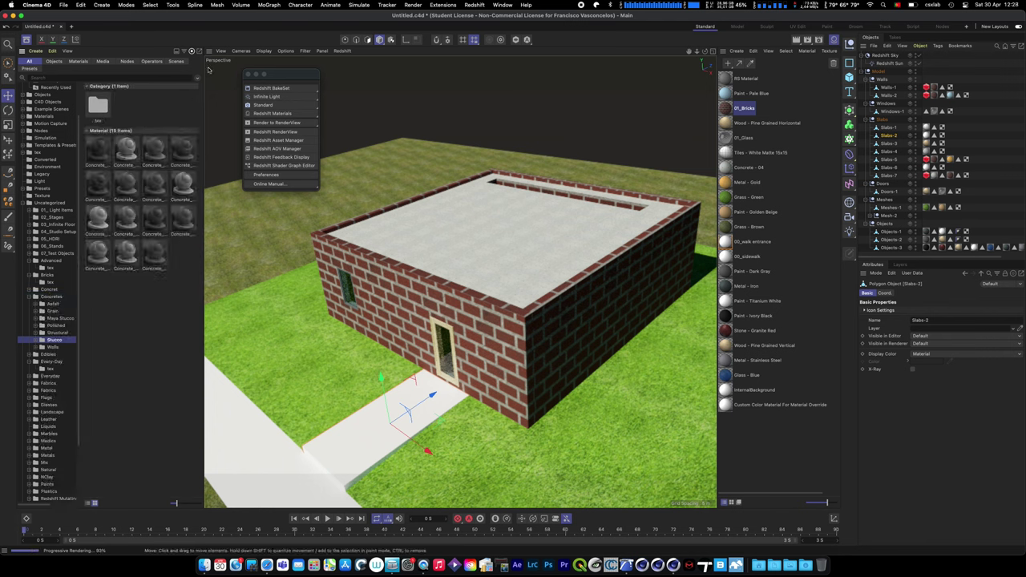
click(99, 216)
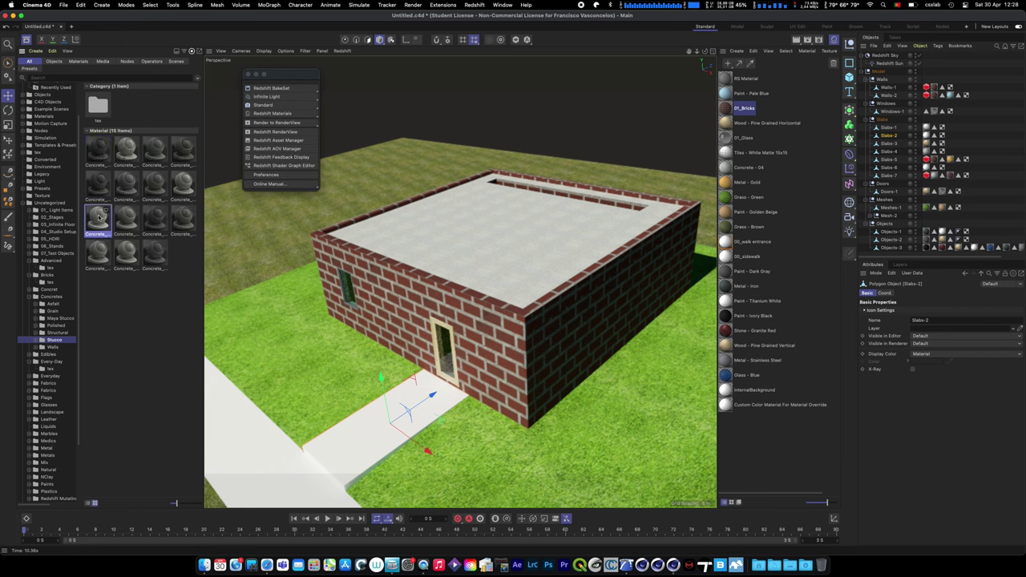
- Try the stucco on the sidewalk, undo it, then select Slabs-6 with Live Selection active
drag(381, 449, 381, 450)
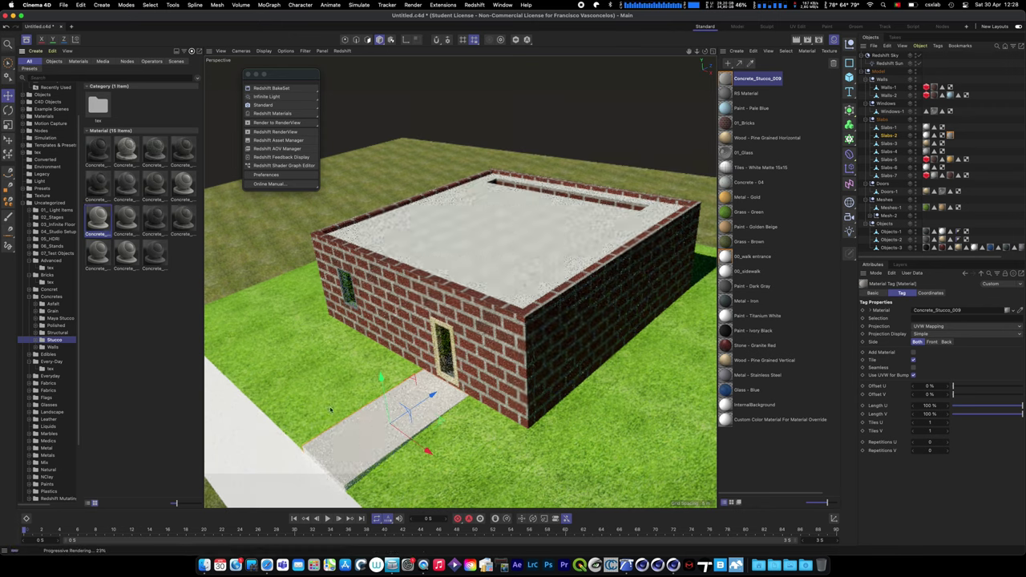
key(super+z)
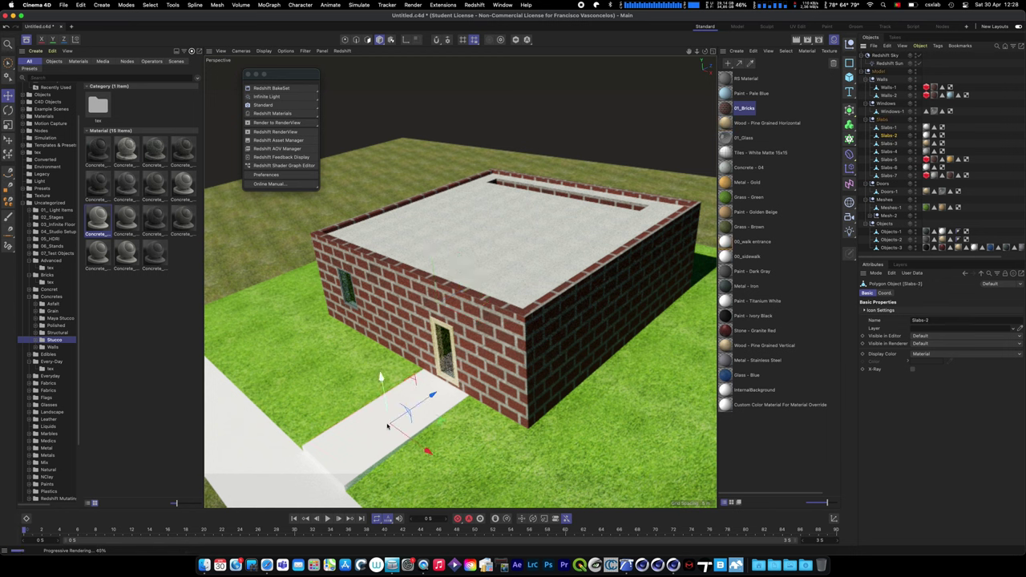
click(240, 426)
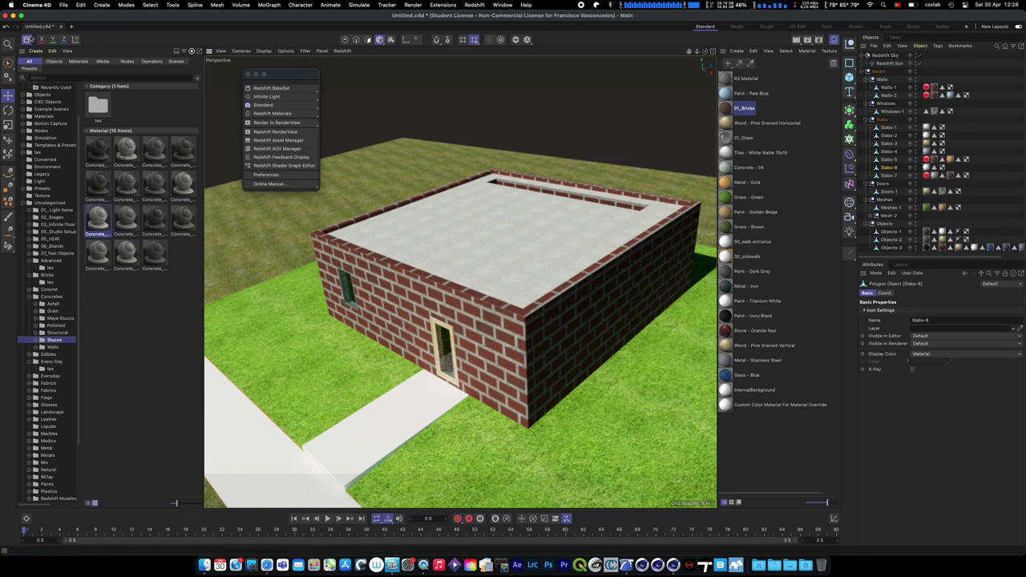
click(9, 64)
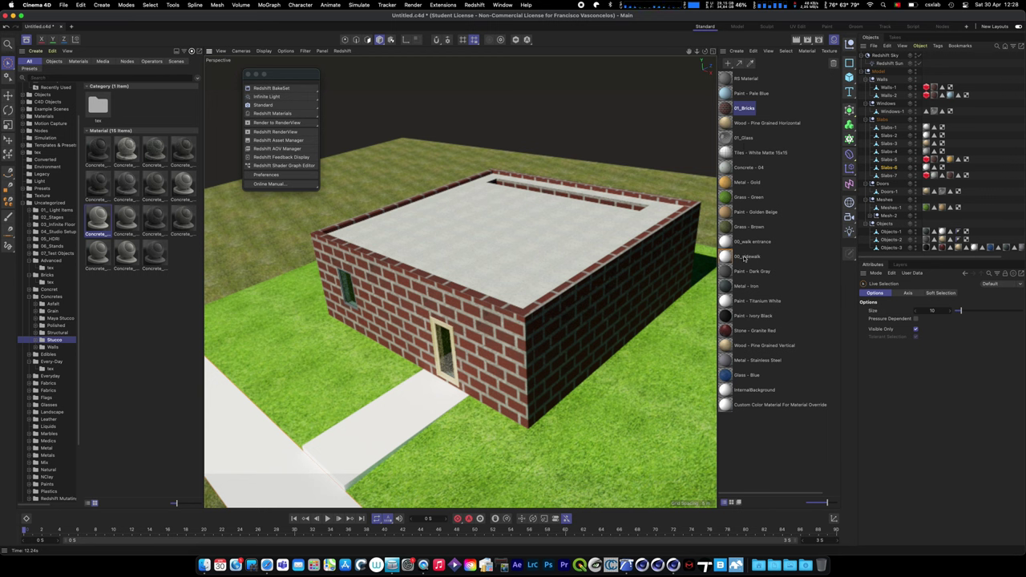
- Select all tags using 00_sidewalk, load the stucco asset, and replace 00_sidewalk with it
click(746, 257)
right_click(745, 258)
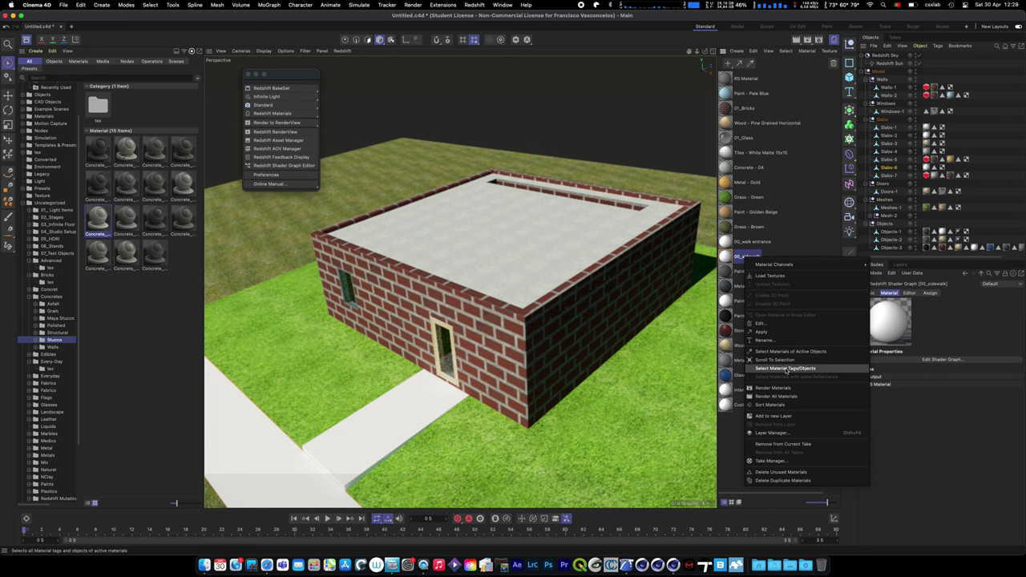
click(785, 368)
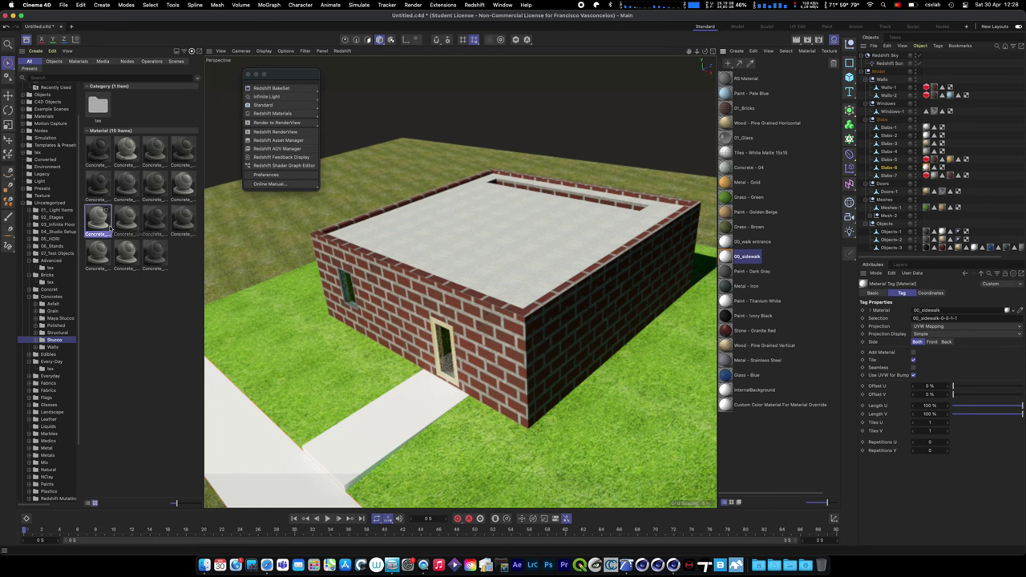
double_click(98, 218)
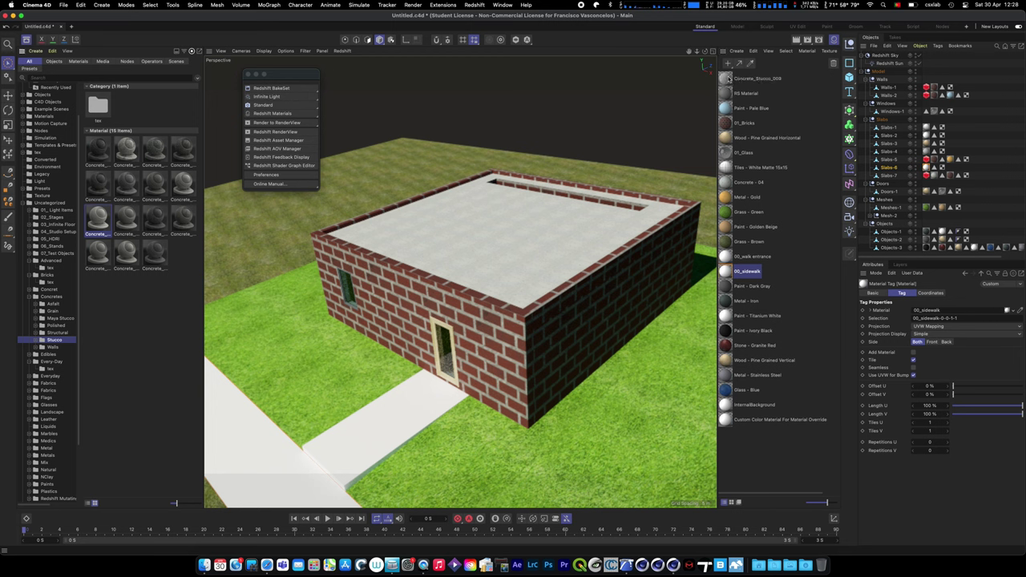
mouse_move(727, 79)
mouse_down()
mouse_move(784, 129)
mouse_move(770, 301)
mouse_move(727, 272)
mouse_up()
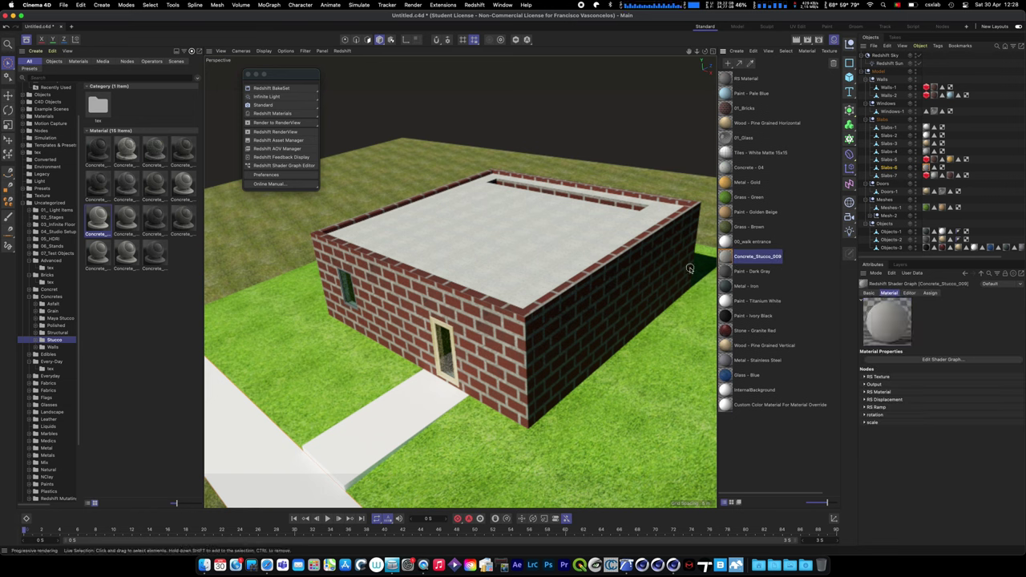
- Check the sidewalk and door, and reposition Concrete_Stucco_009 in the Material Manager list
click(374, 427)
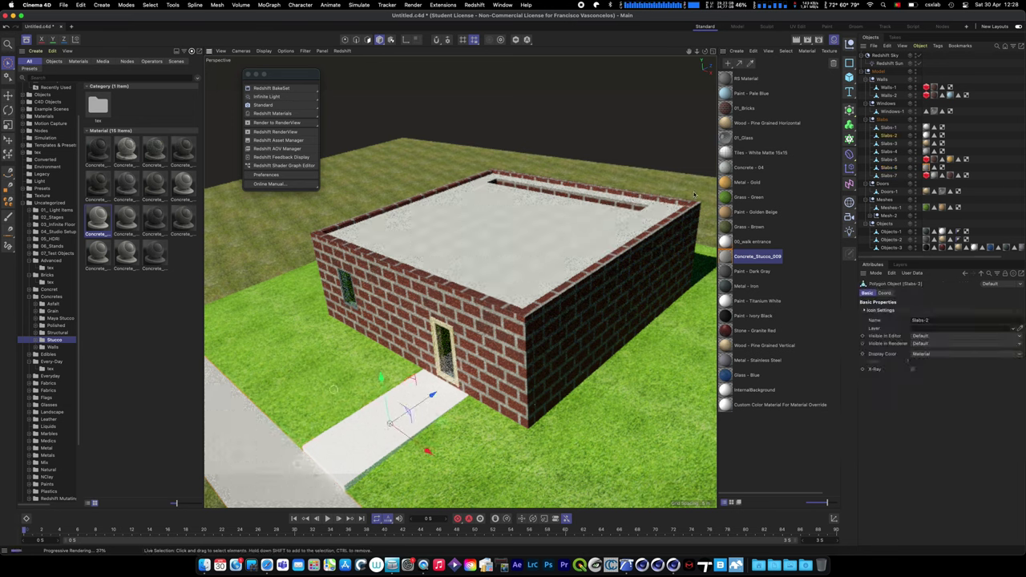
drag(728, 256, 728, 266)
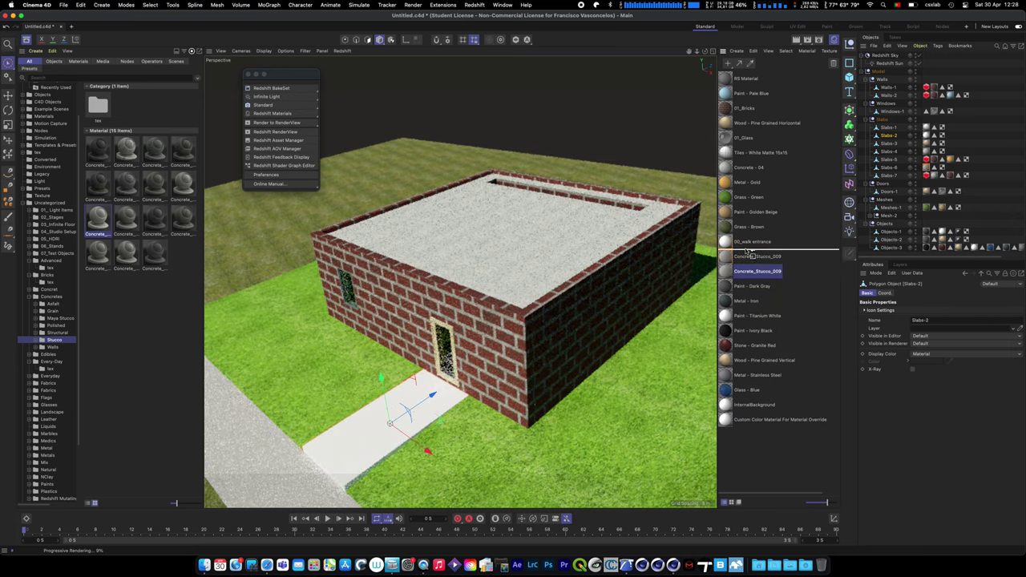
click(725, 241)
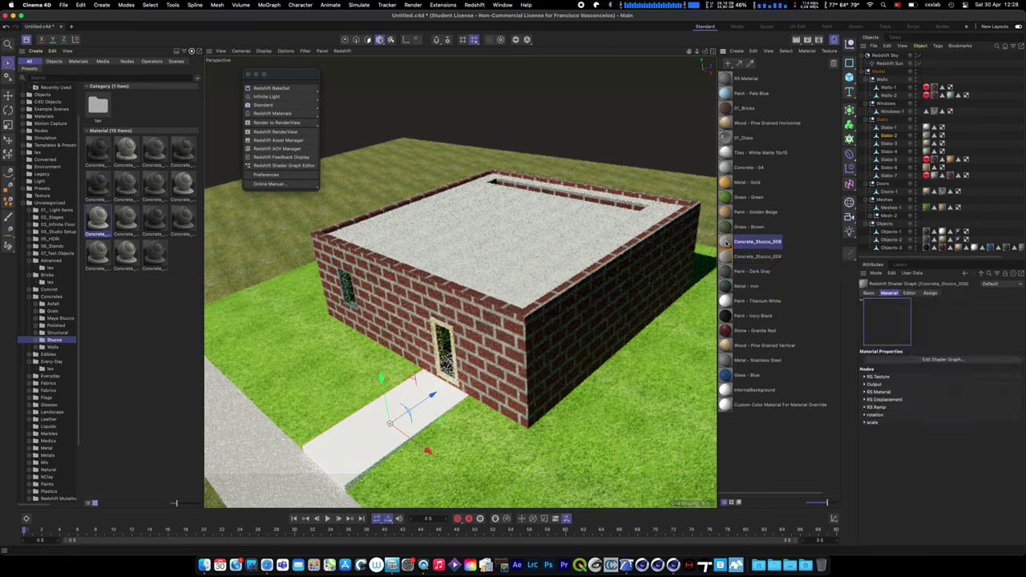
click(446, 356)
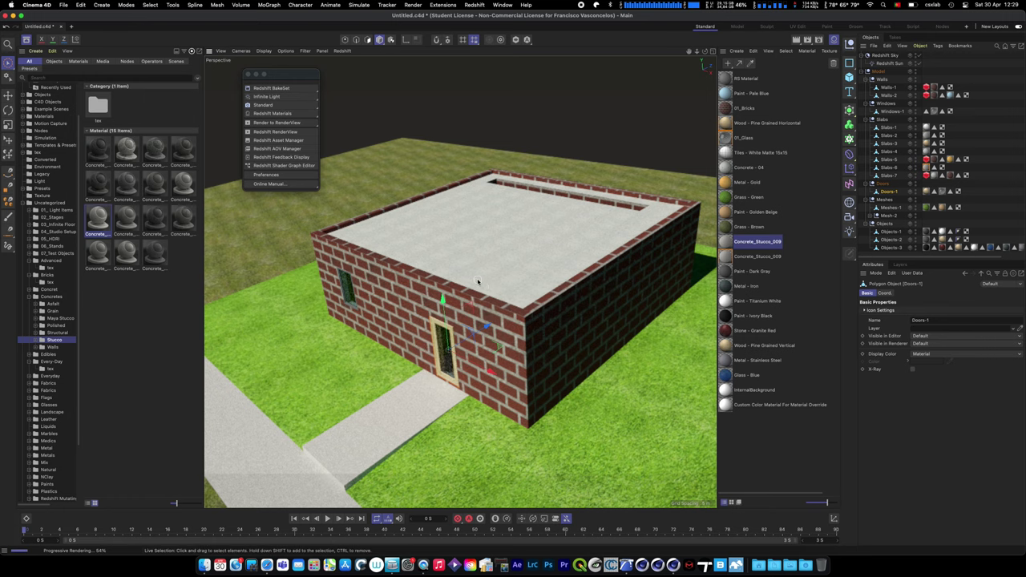
click(593, 206)
scroll(593, 207, up, 5)
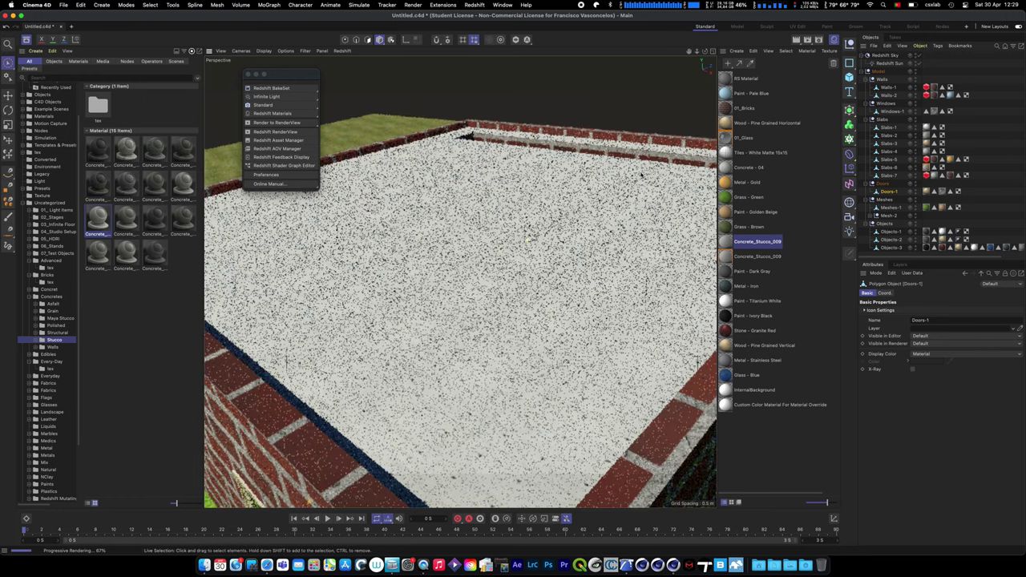
scroll(641, 175, up, 10)
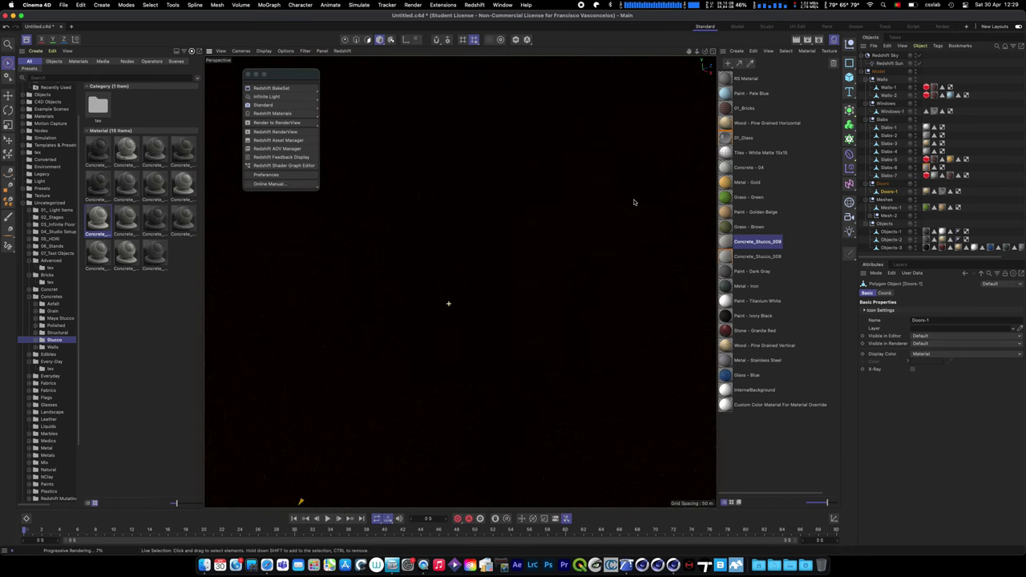
- Select Objects-3 and isolate it so only its geometry shows in the viewport
scroll(633, 202, down, 10)
scroll(404, 279, up, 3)
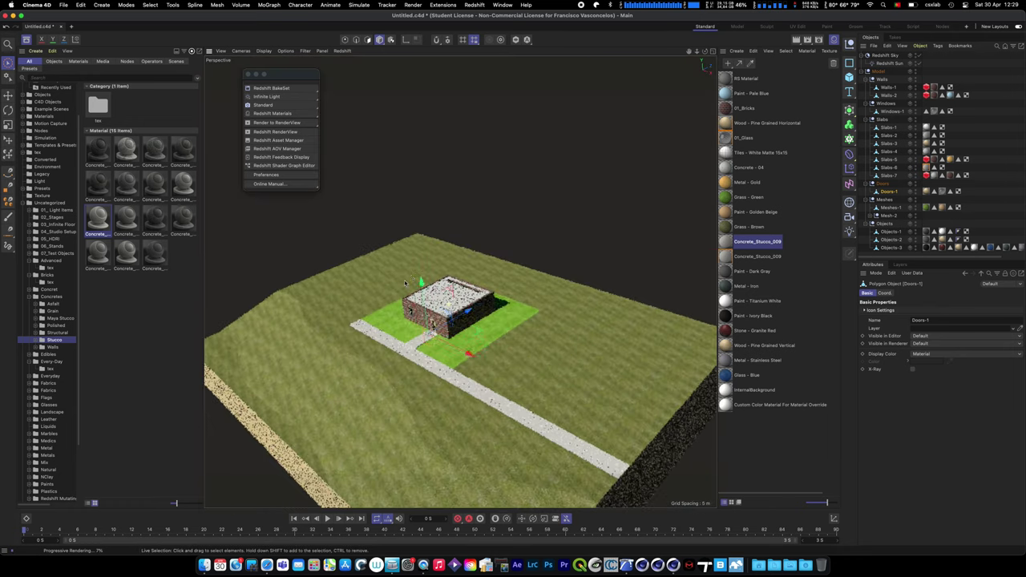
scroll(404, 279, up, 5)
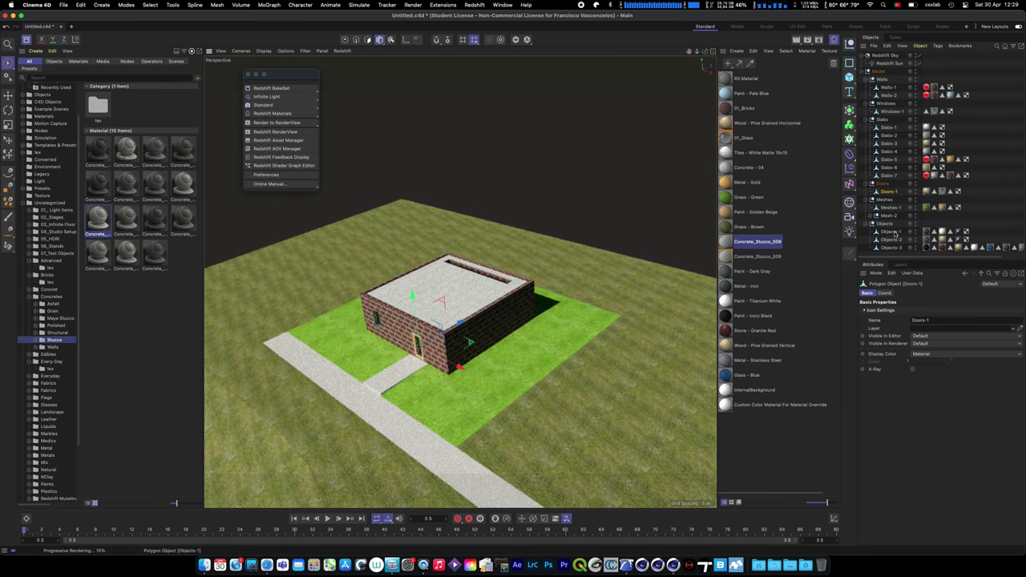
click(894, 233)
click(895, 247)
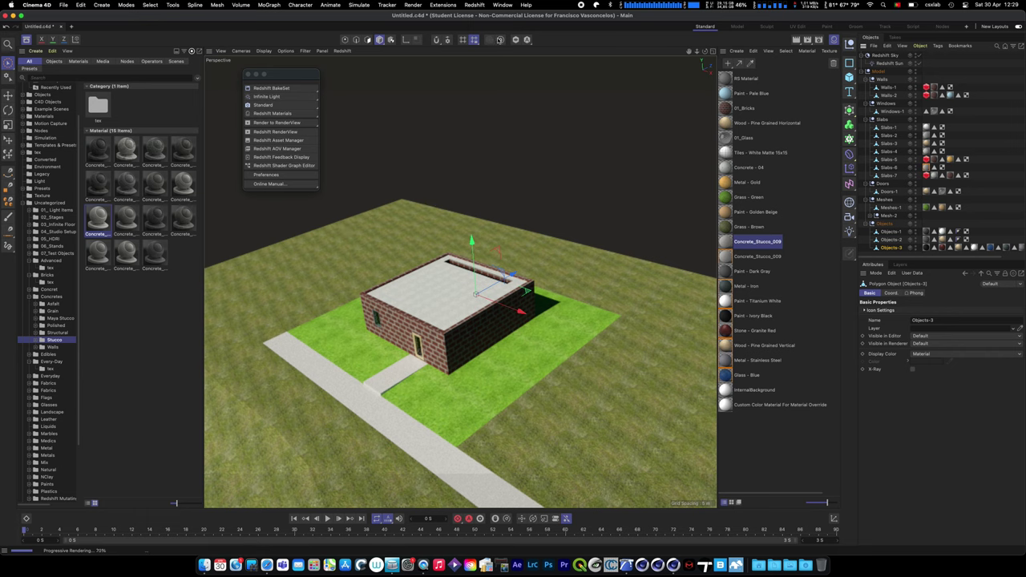
click(514, 40)
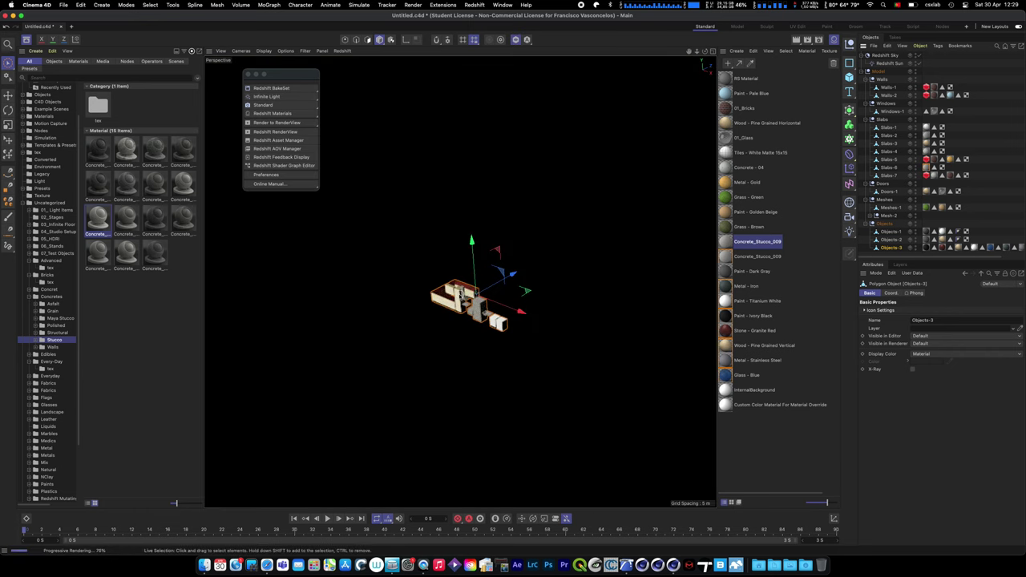
- Orbit and zoom around the isolated Objects-3, viewing the wall tops and a low angle
scroll(457, 295, up, 6)
alt+drag(456, 295, 718, 259)
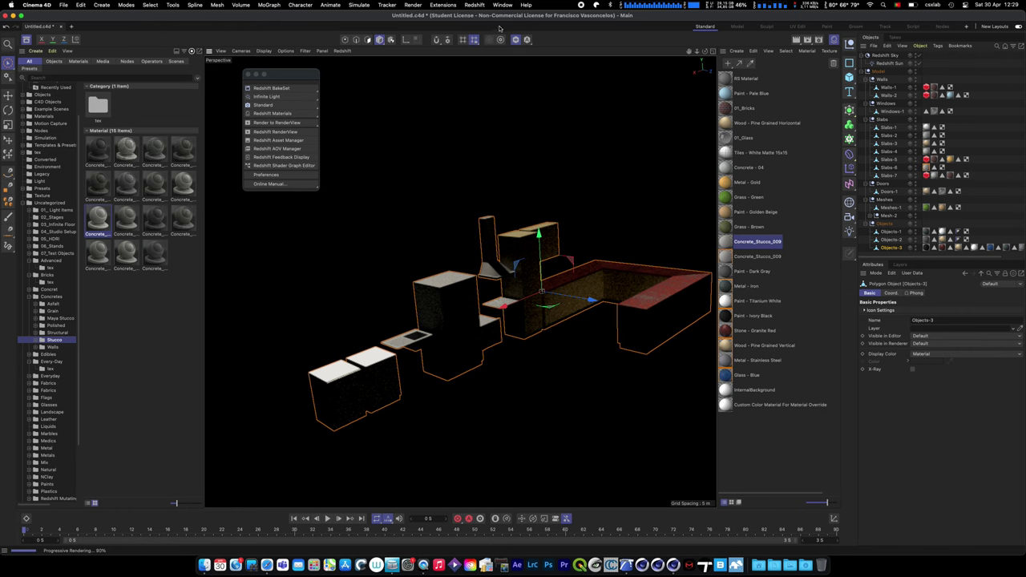
super+click(884, 56)
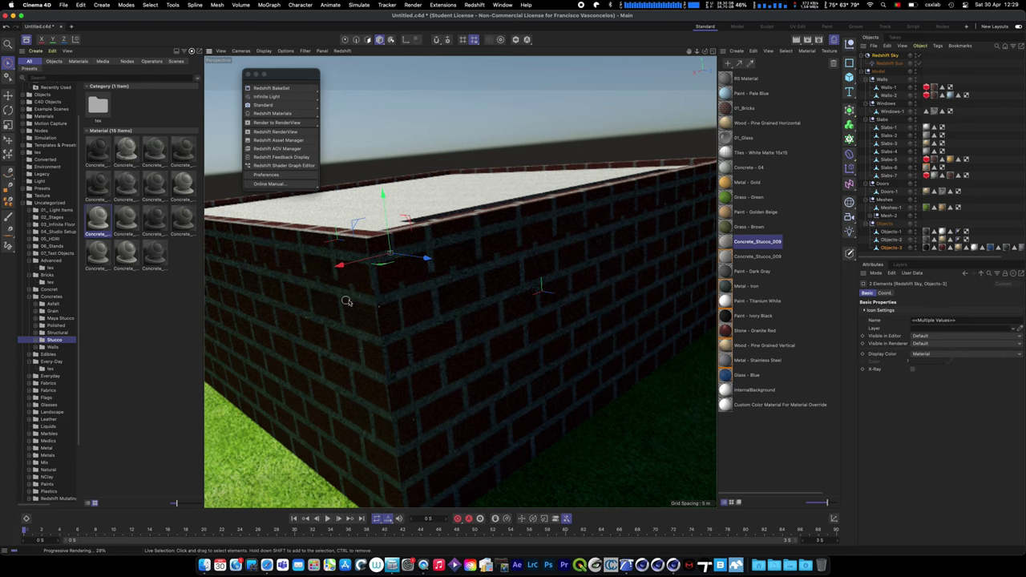
alt+drag(350, 301, 594, 148)
scroll(522, 324, down, 5)
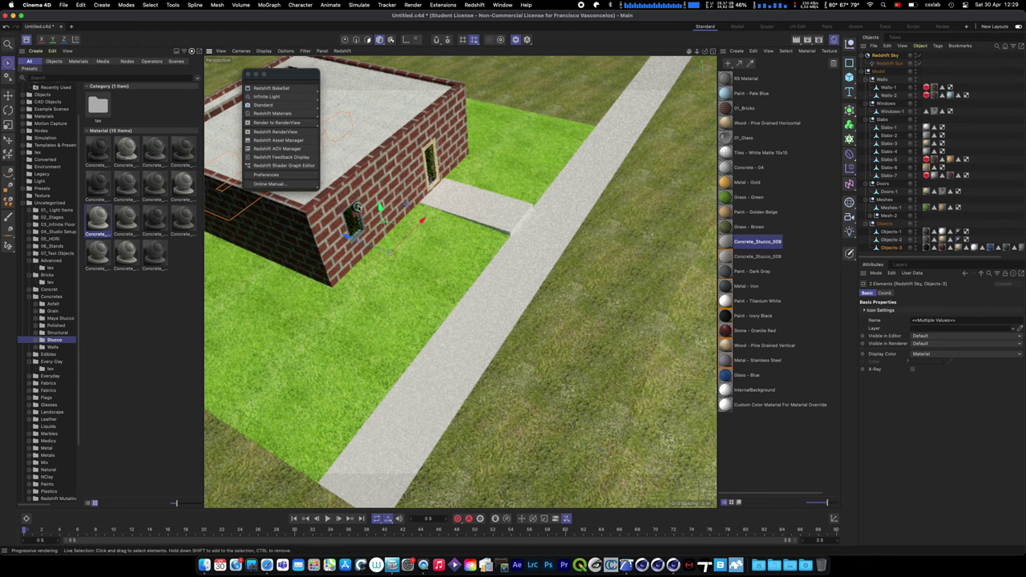
alt+drag(564, 122, 584, 320)
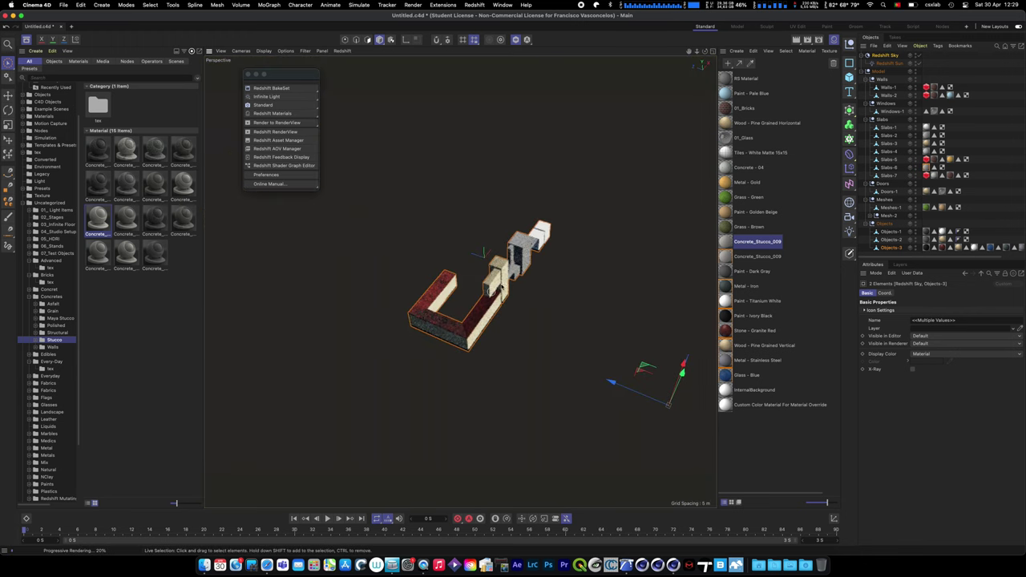
scroll(454, 148, up, 5)
alt+drag(454, 148, 786, 308)
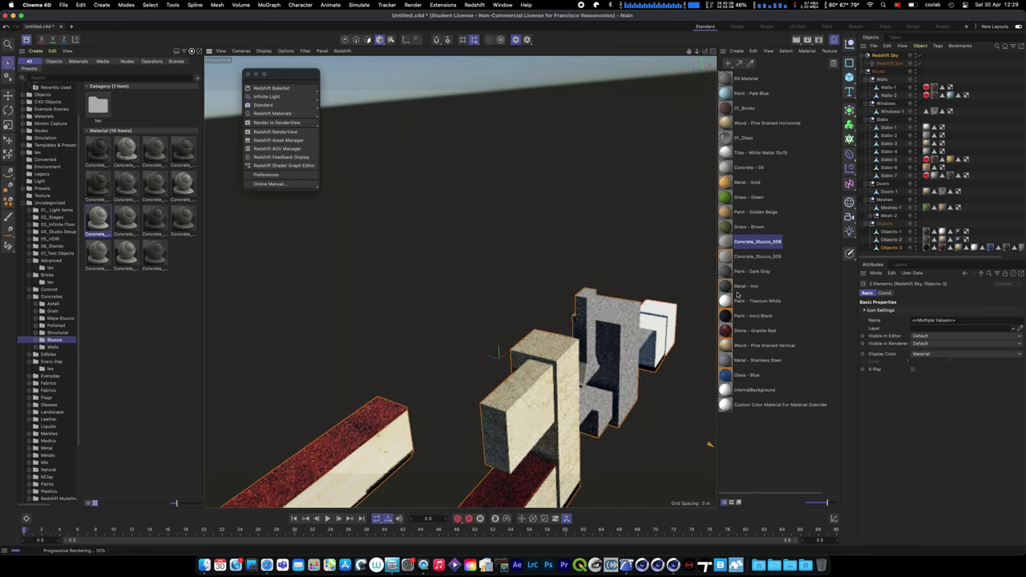
- Frame Objects-3 and inspect its Stone - Granite Red and Wood - Pine polygon selections
click(892, 248)
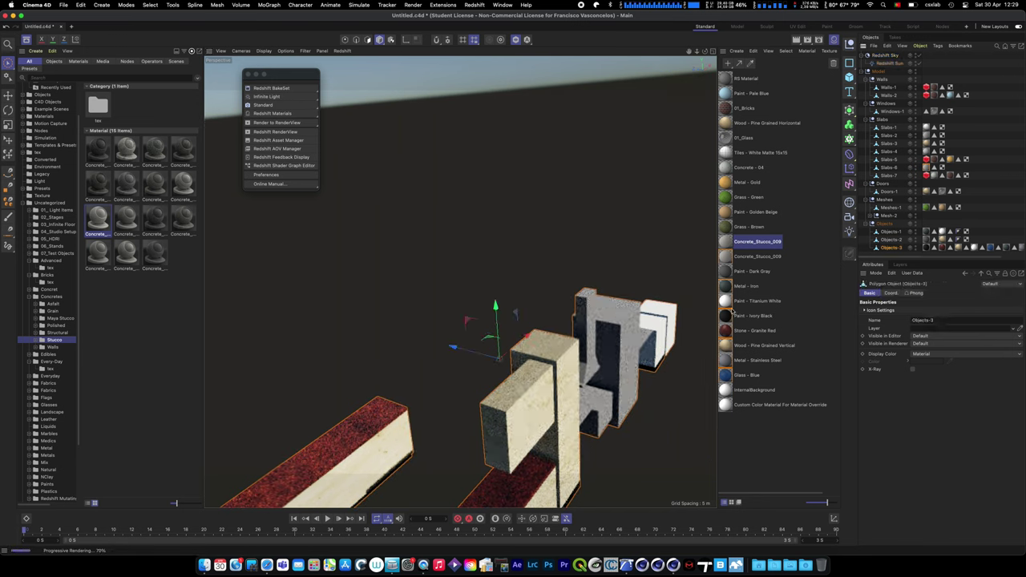
click(728, 316)
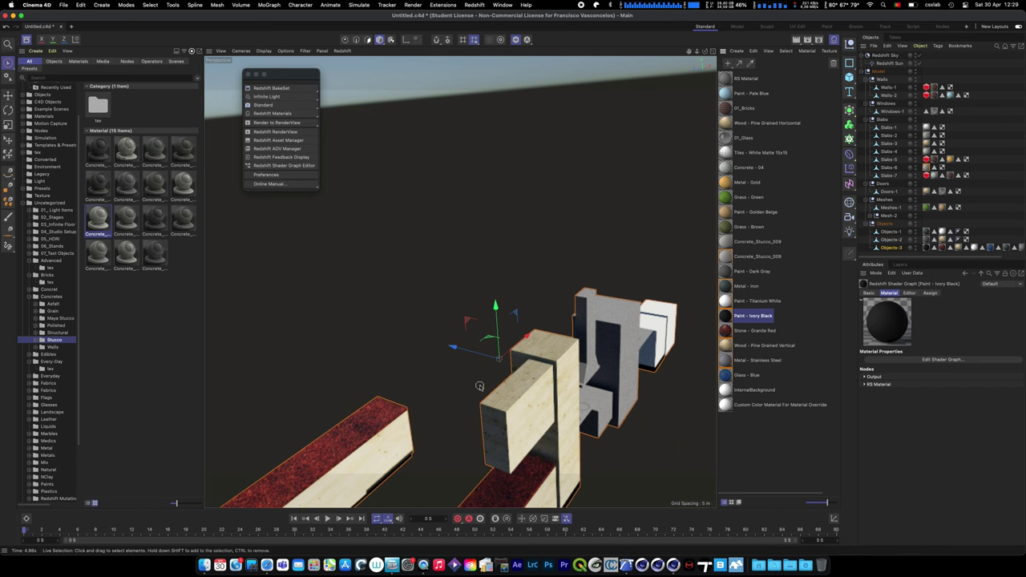
key(o)
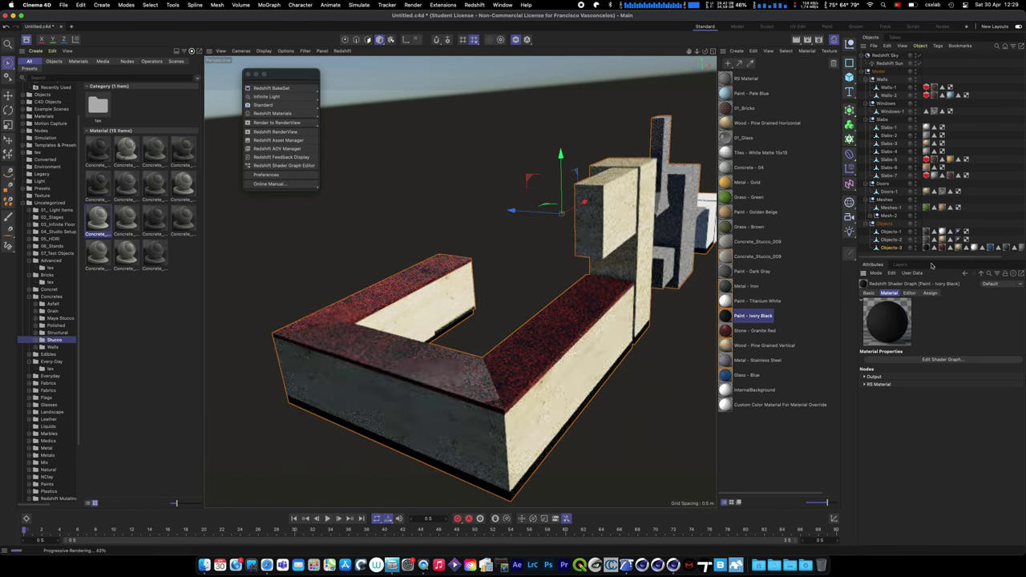
click(935, 250)
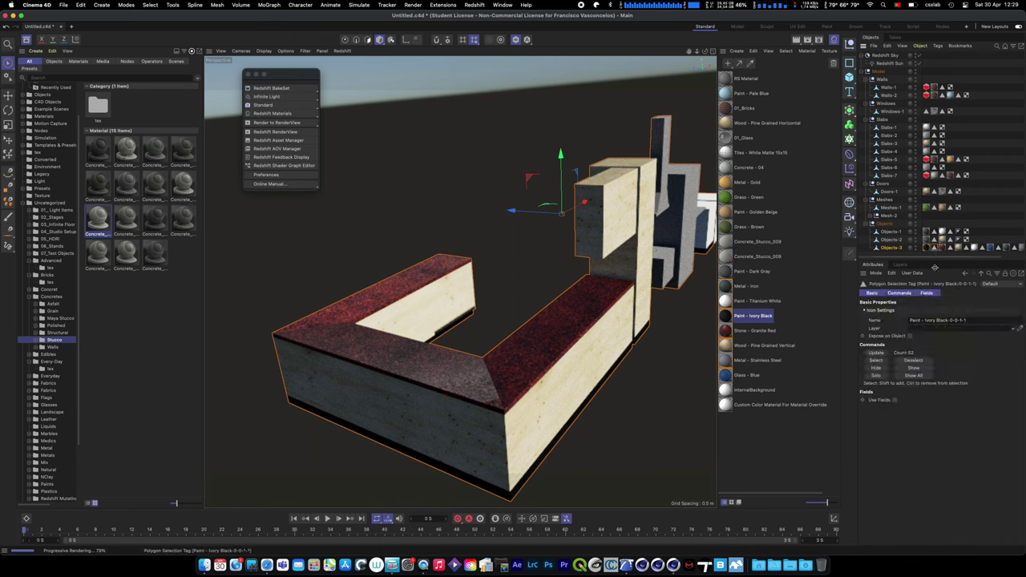
click(951, 248)
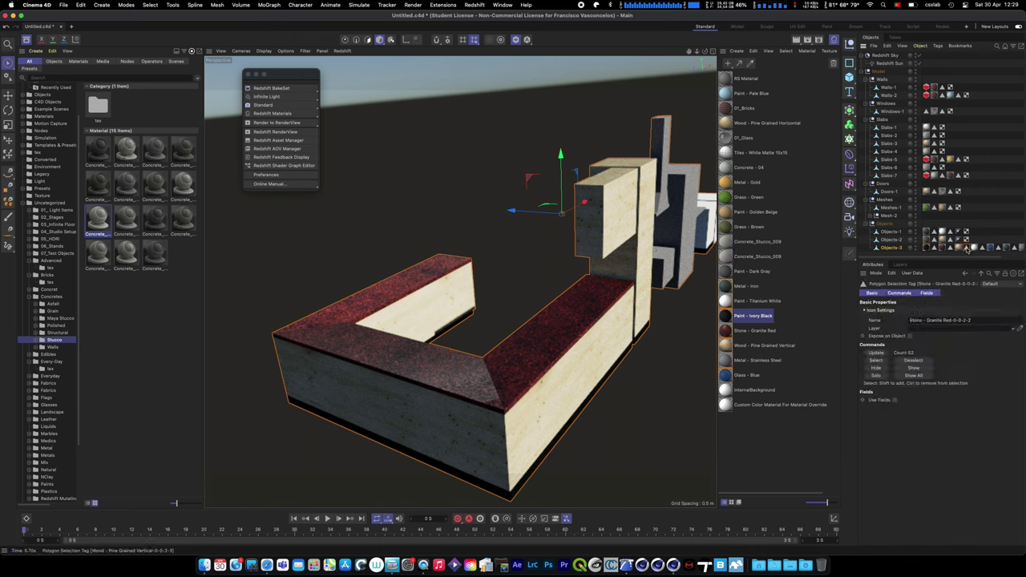
click(968, 249)
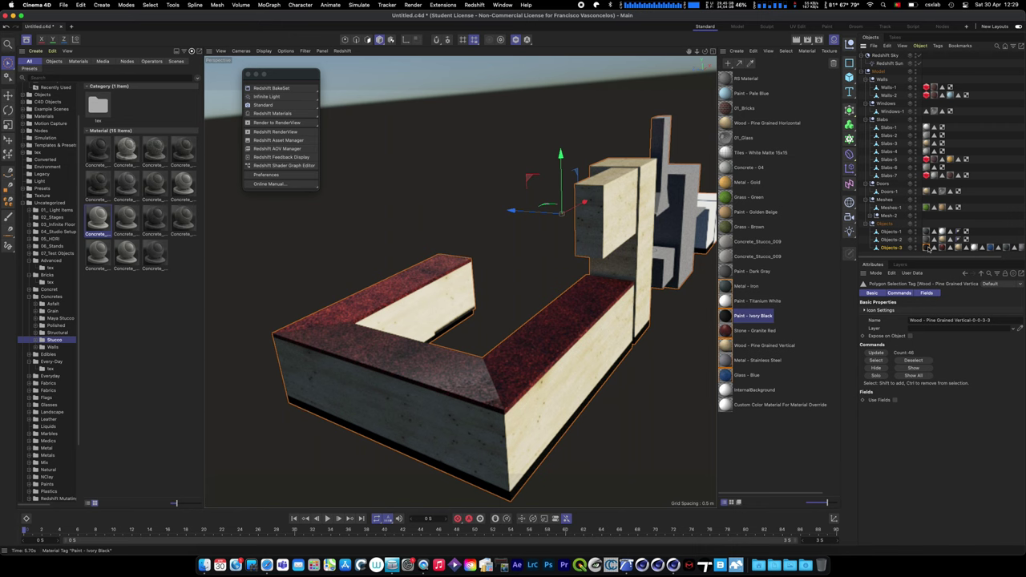
click(557, 328)
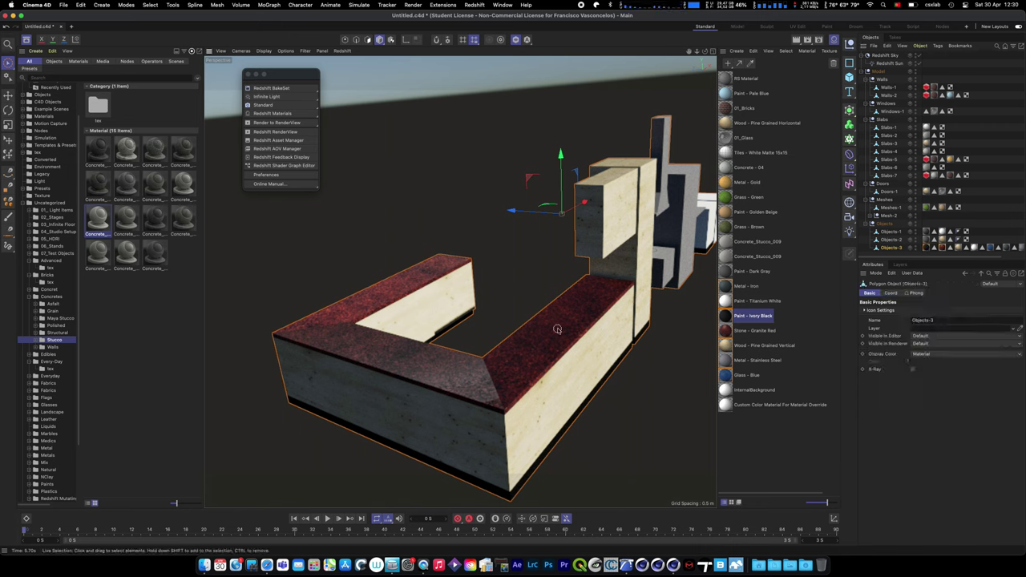
- Switch the Stone - Granite Red tag projection to Cubic, then back to UVW Mapping
click(942, 247)
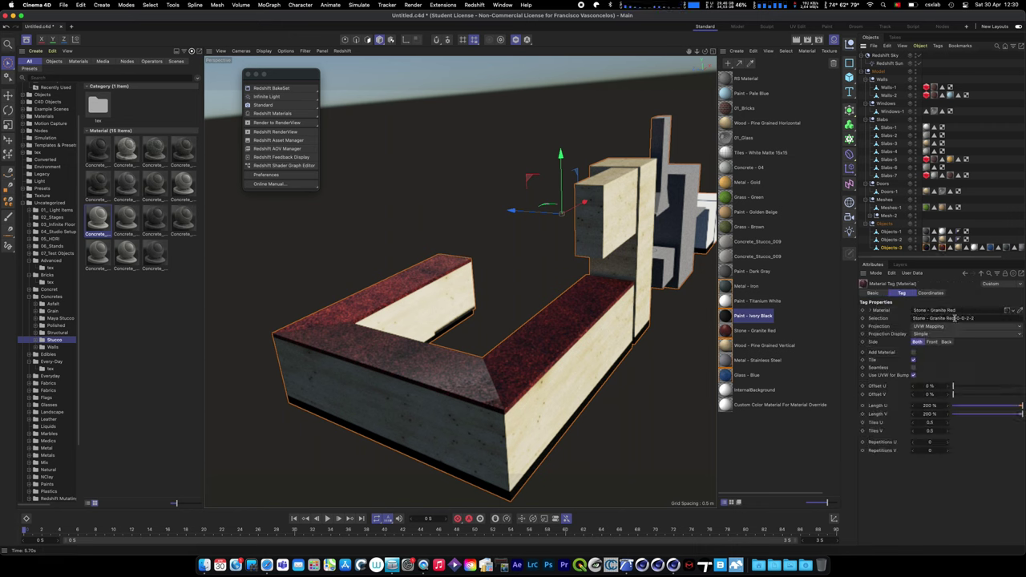
click(942, 325)
click(938, 359)
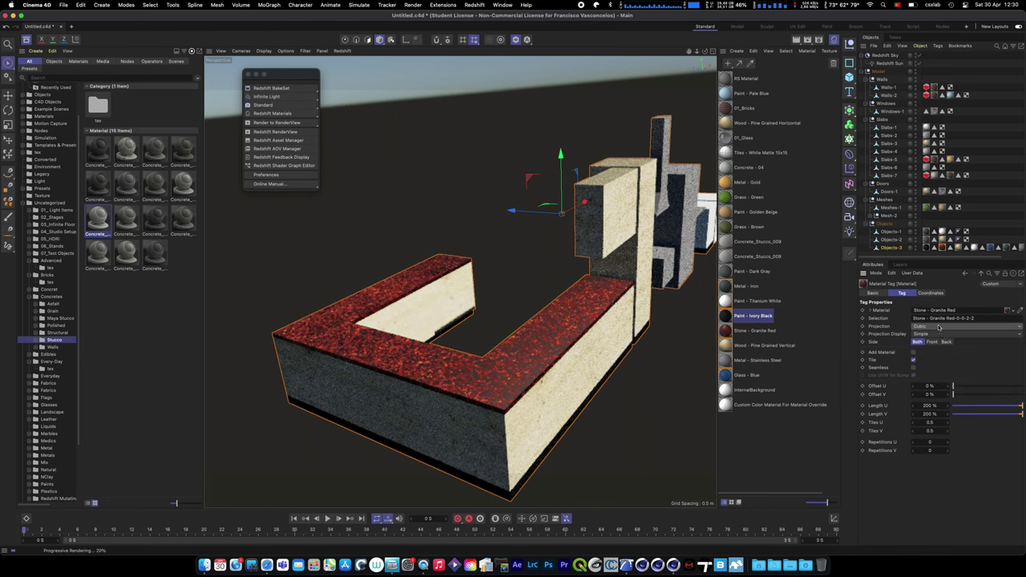
click(938, 326)
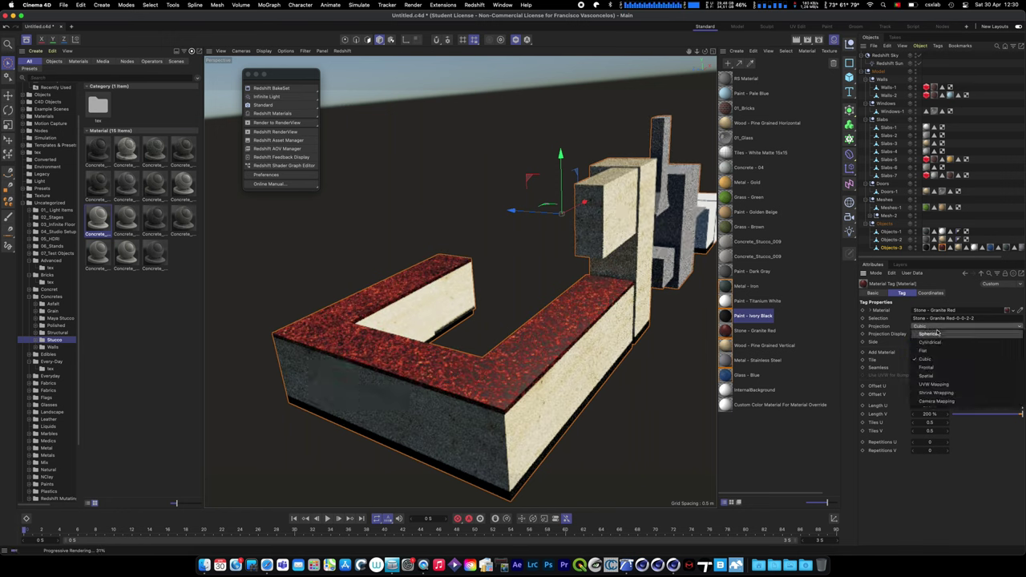
click(934, 384)
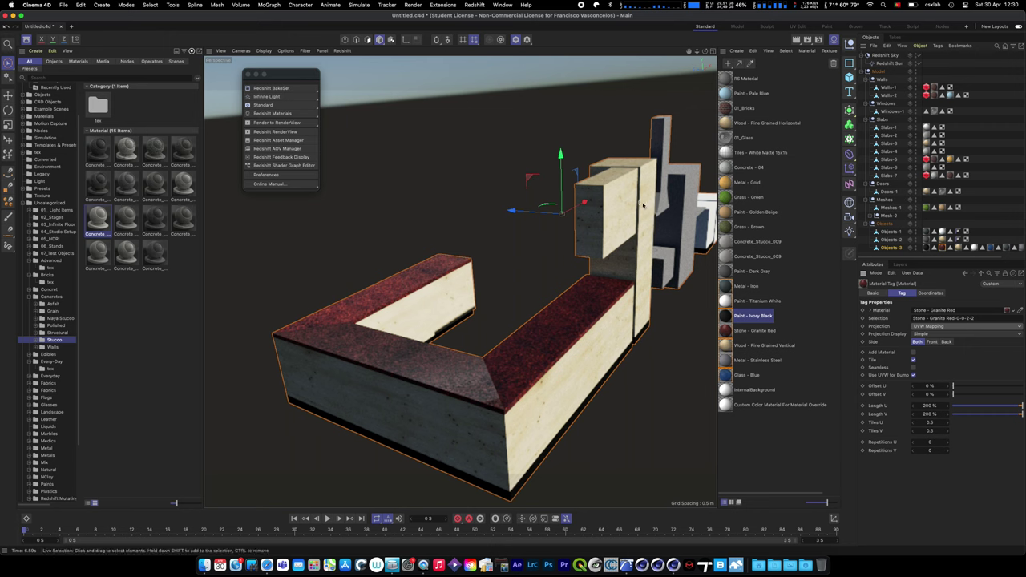
click(590, 221)
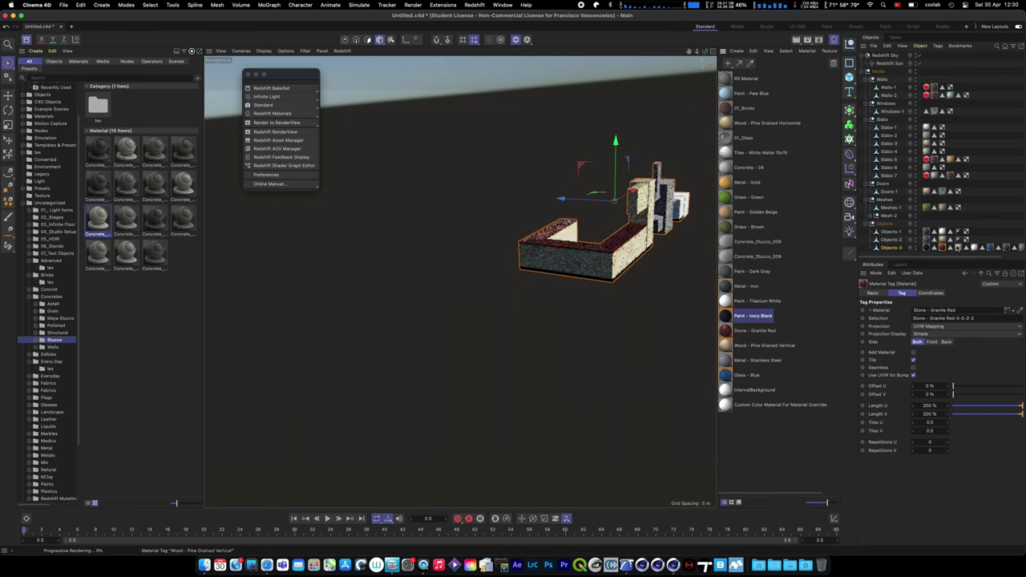
- Exit isolation to show the whole house, select roof slab Slabs-7, and expand the Model hierarchy
key(h)
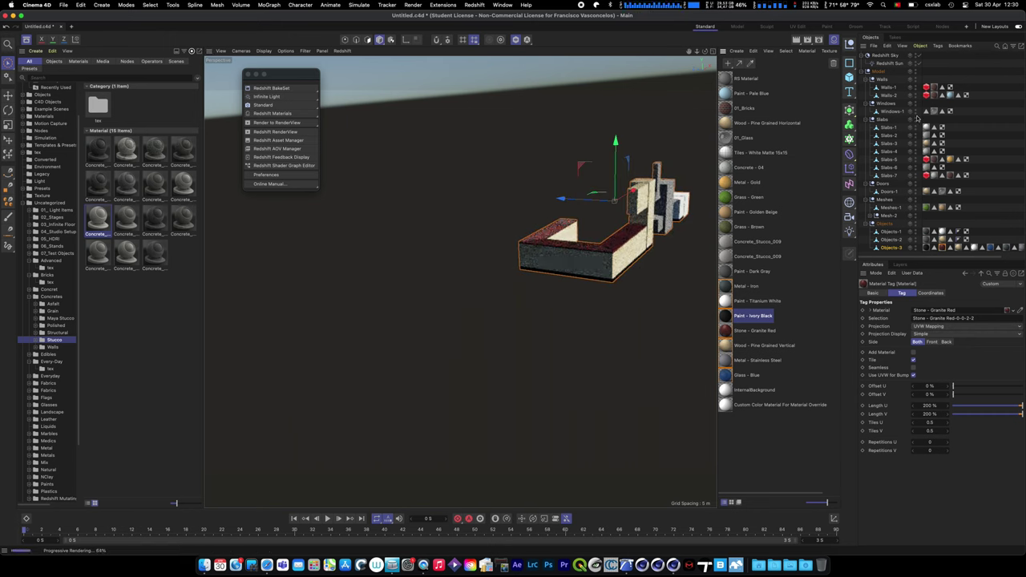
click(864, 71)
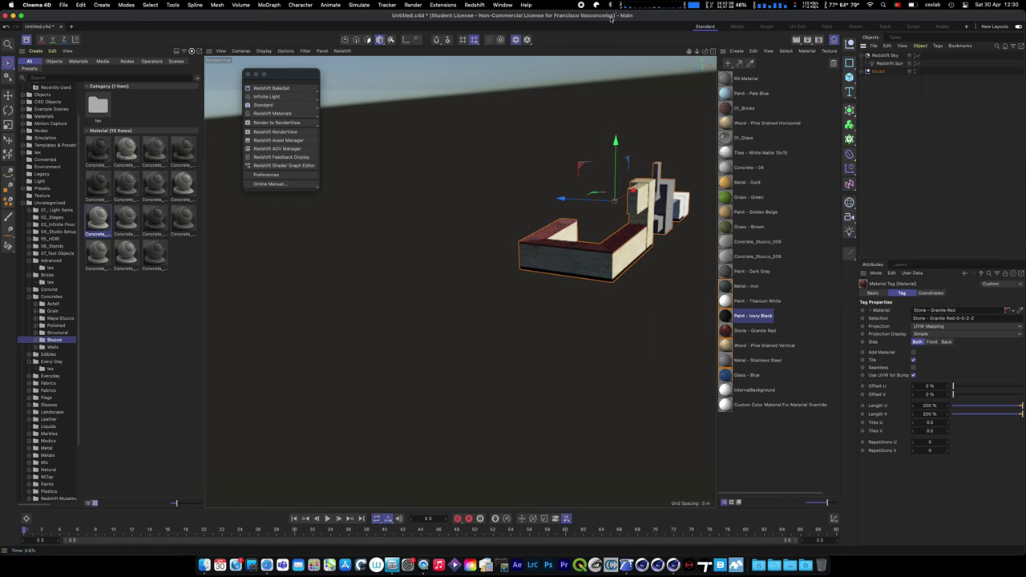
click(515, 39)
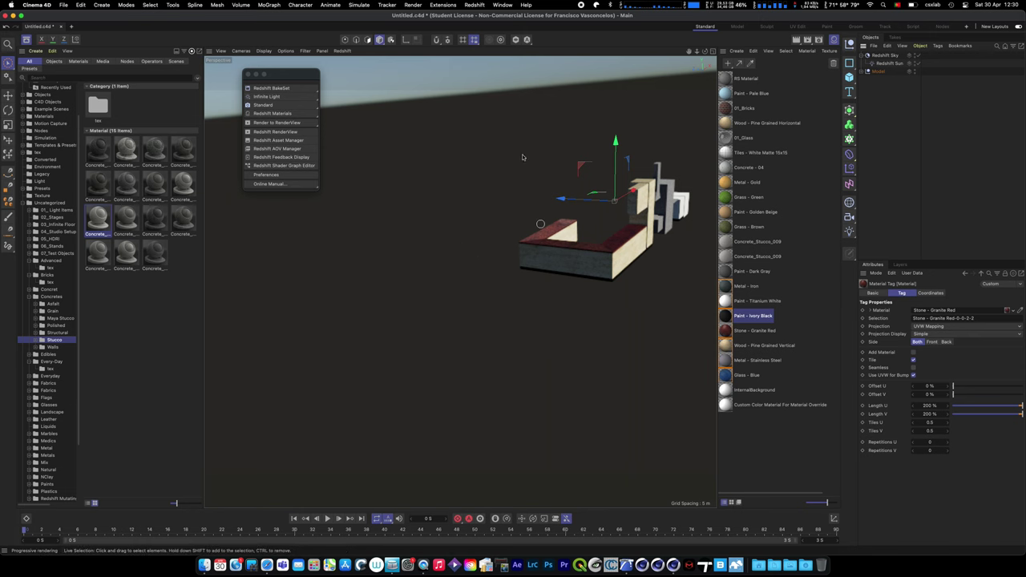
click(527, 39)
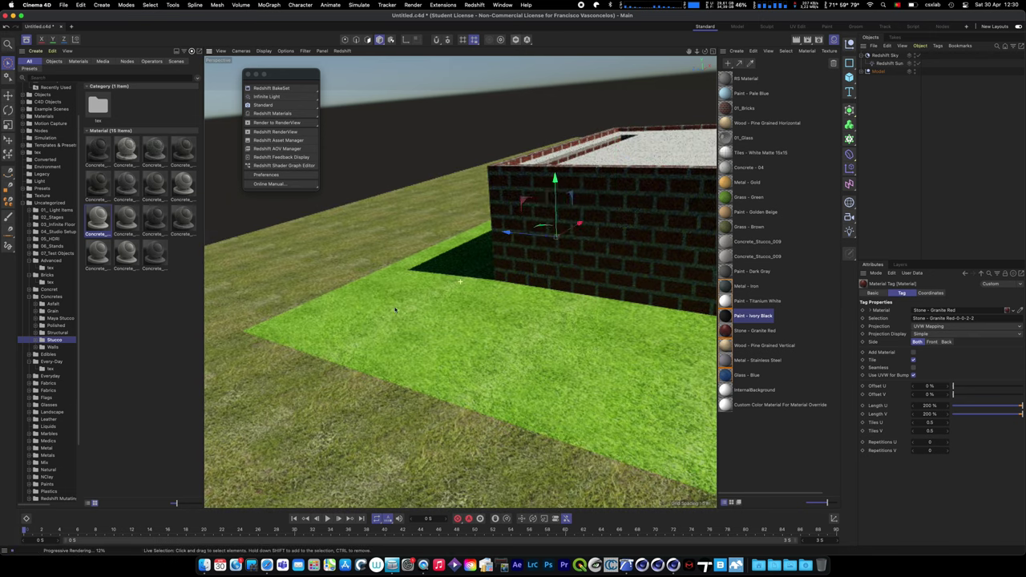
alt+drag(355, 341, 417, 321)
click(480, 313)
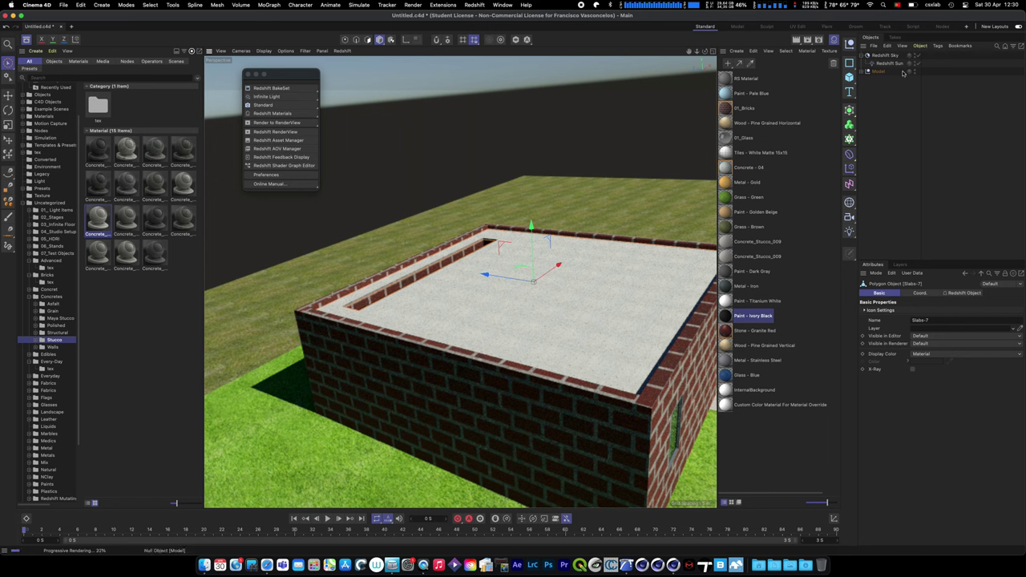
click(867, 72)
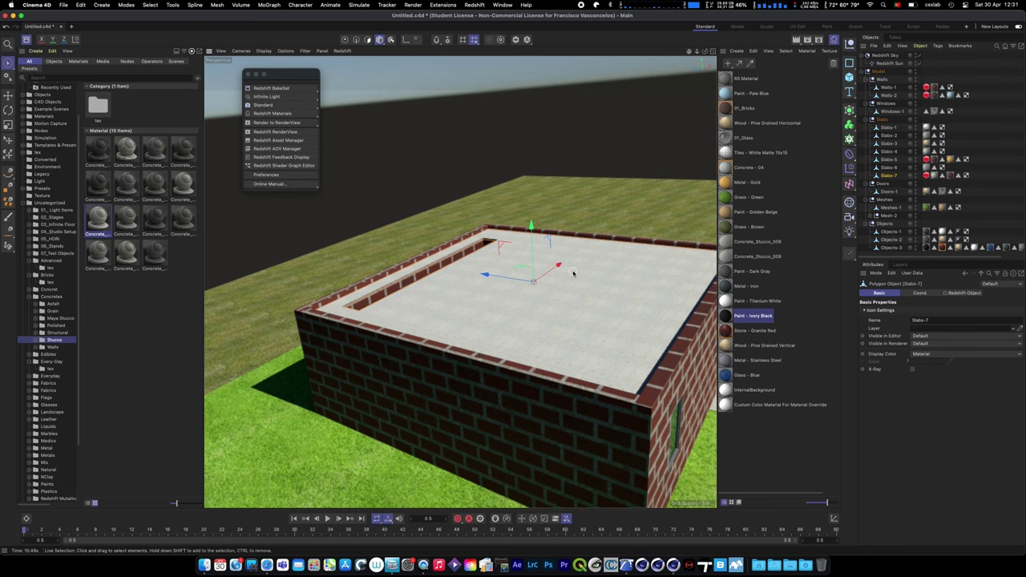
alt+middle_drag(515, 292, 516, 260)
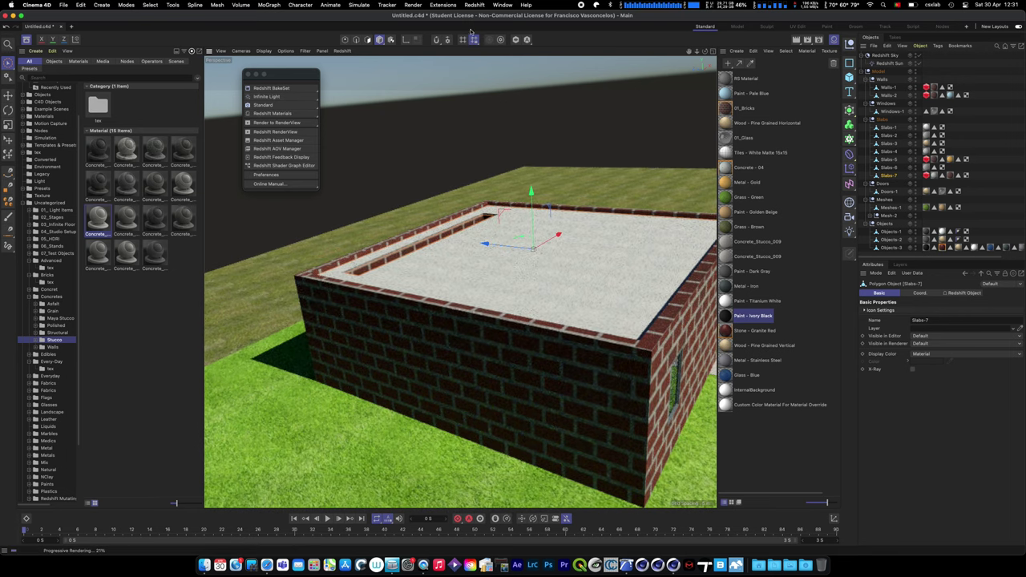
- Add an RS Matrix object and set its distribution mode to Object
click(473, 4)
mouse_move(513, 24)
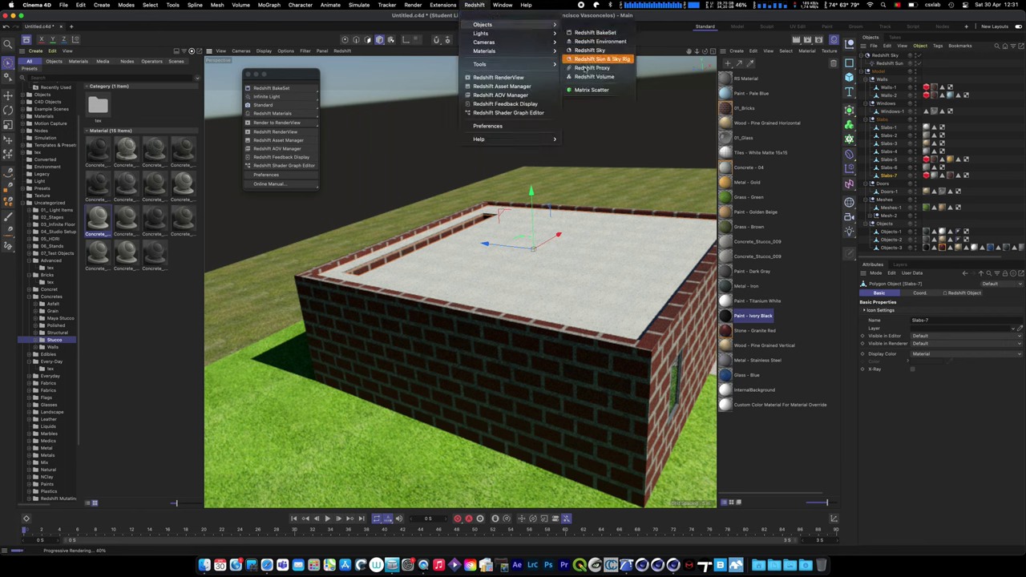
click(587, 90)
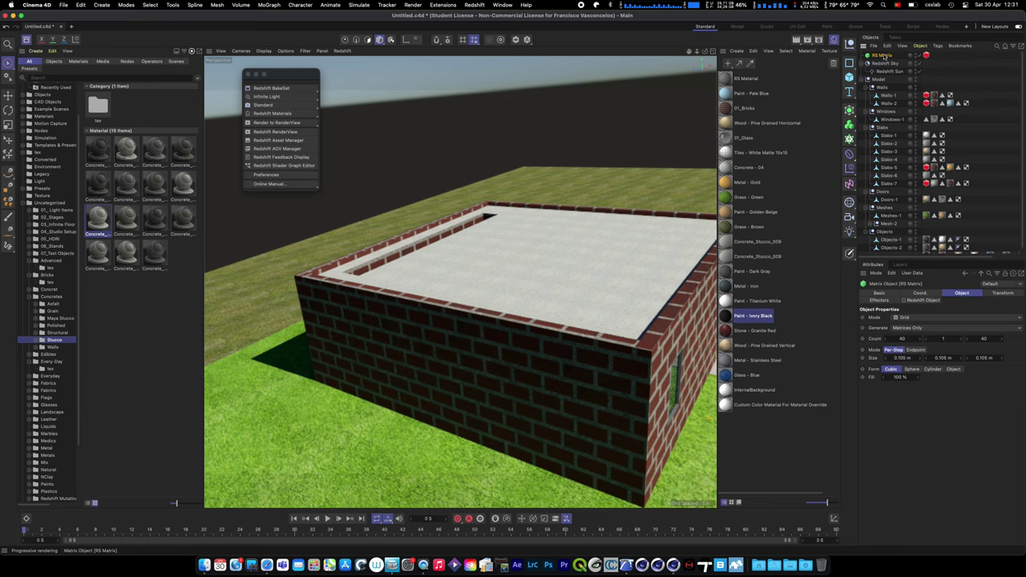
click(923, 319)
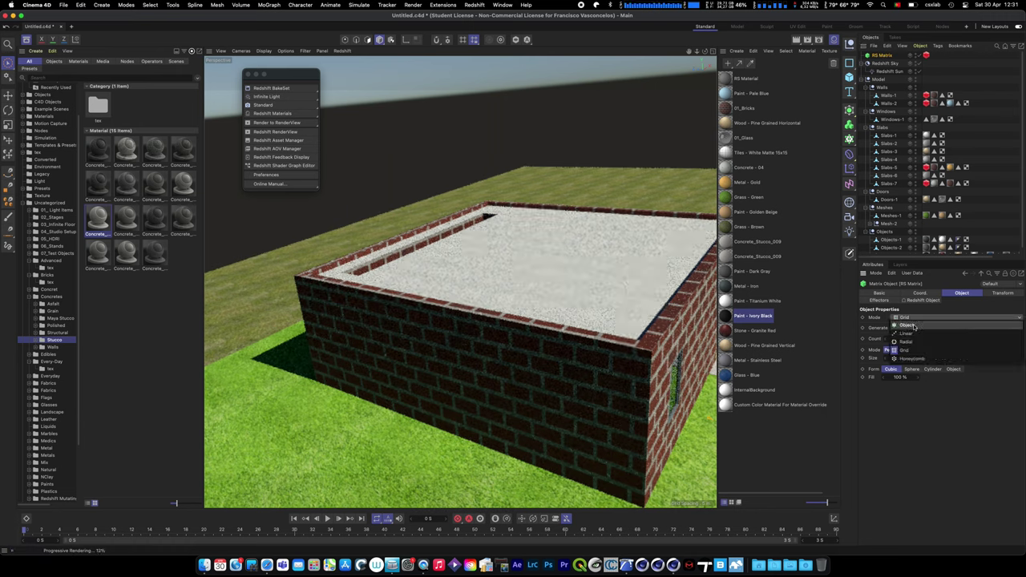
click(922, 321)
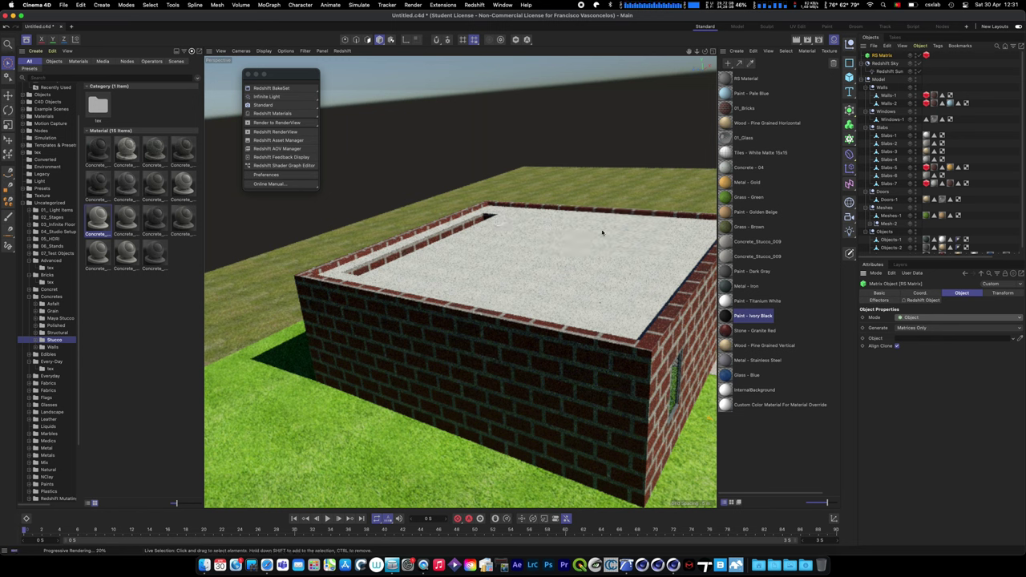
- Link Slabs-7 into the RS Matrix Object field and return the viewport to Standard display
click(889, 184)
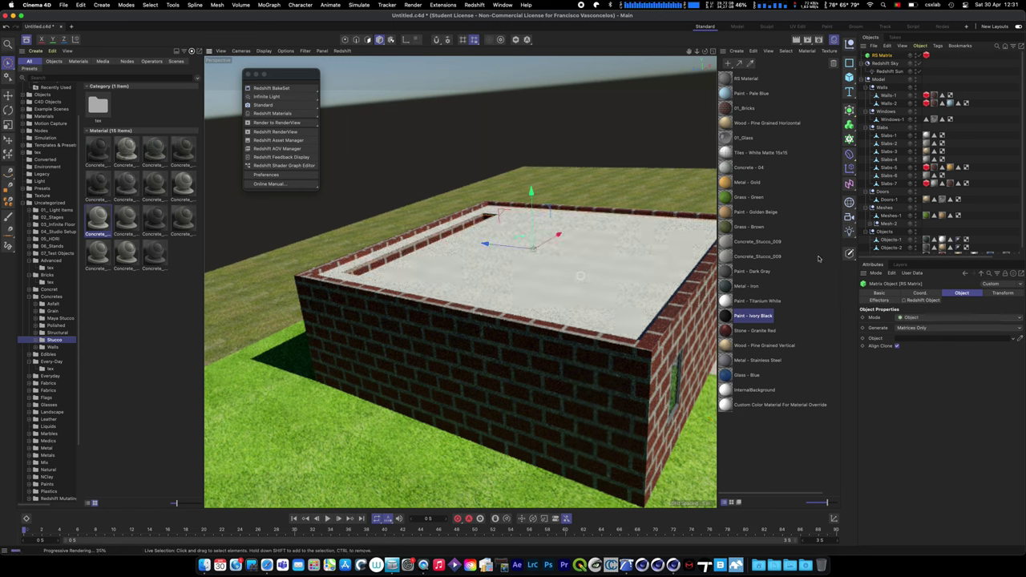
click(888, 56)
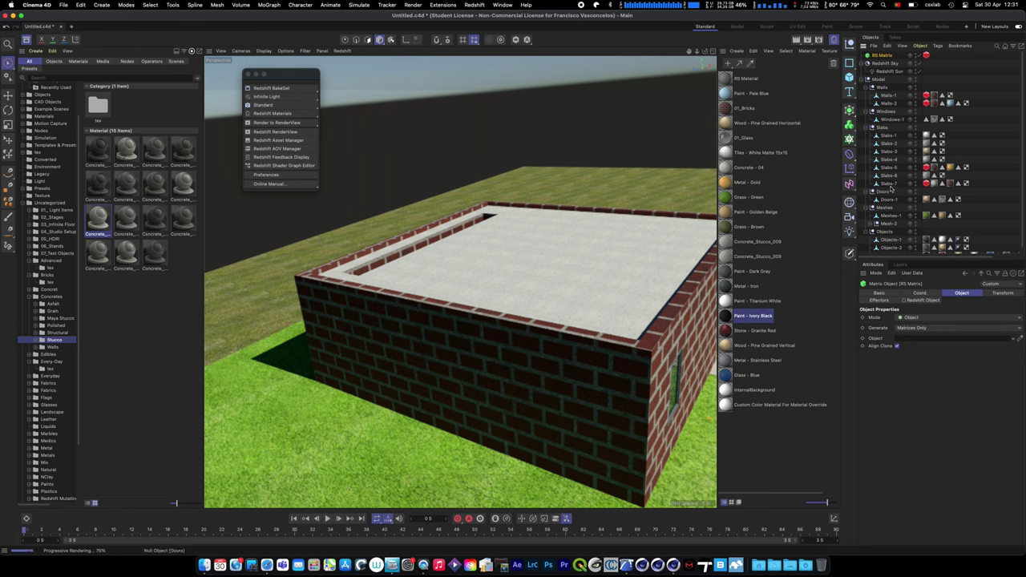
drag(890, 184, 928, 343)
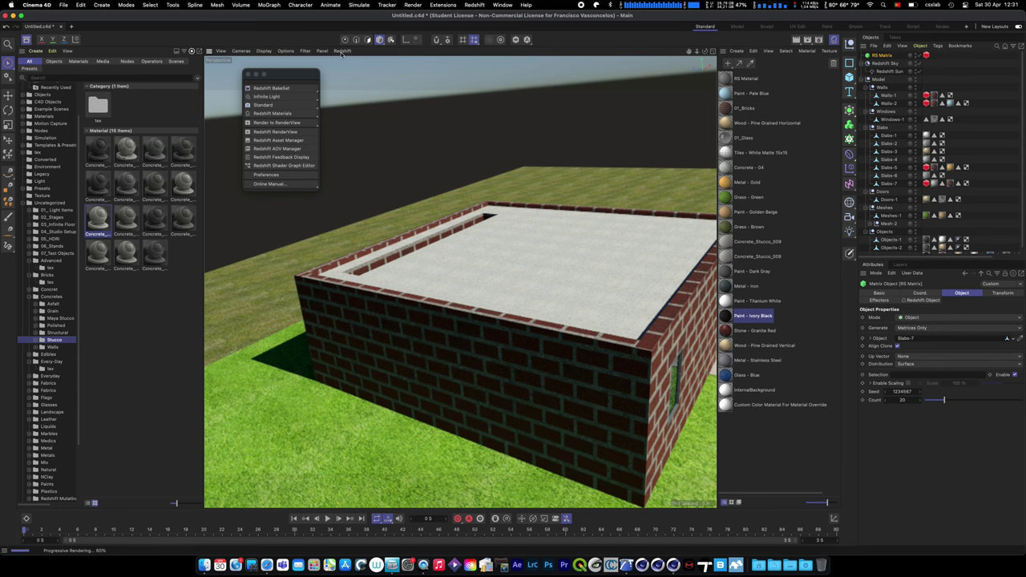
click(263, 105)
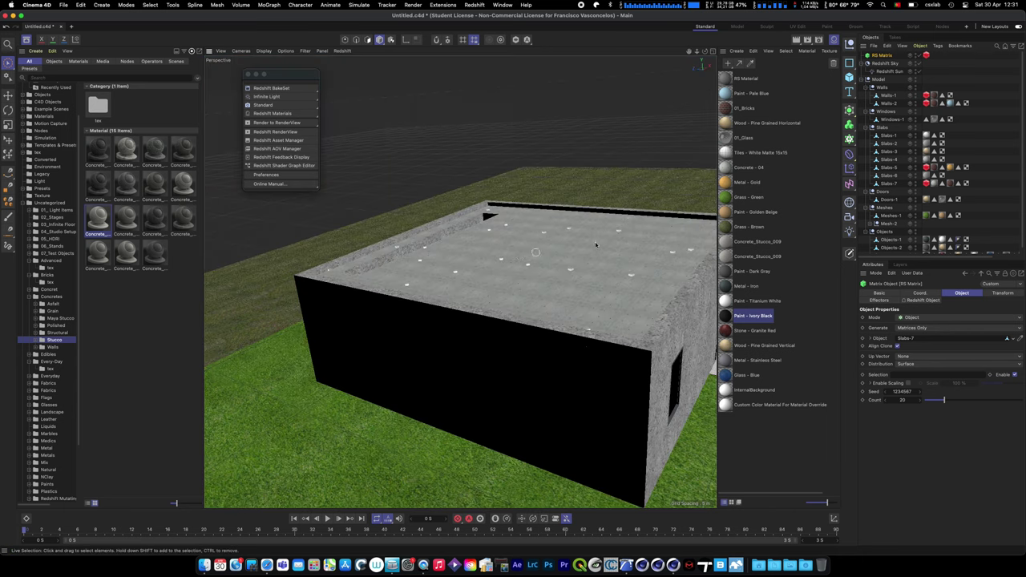
- Zoom in on the roof and show the RS Matrix's Redshift Object particle settings
scroll(529, 278, up, 5)
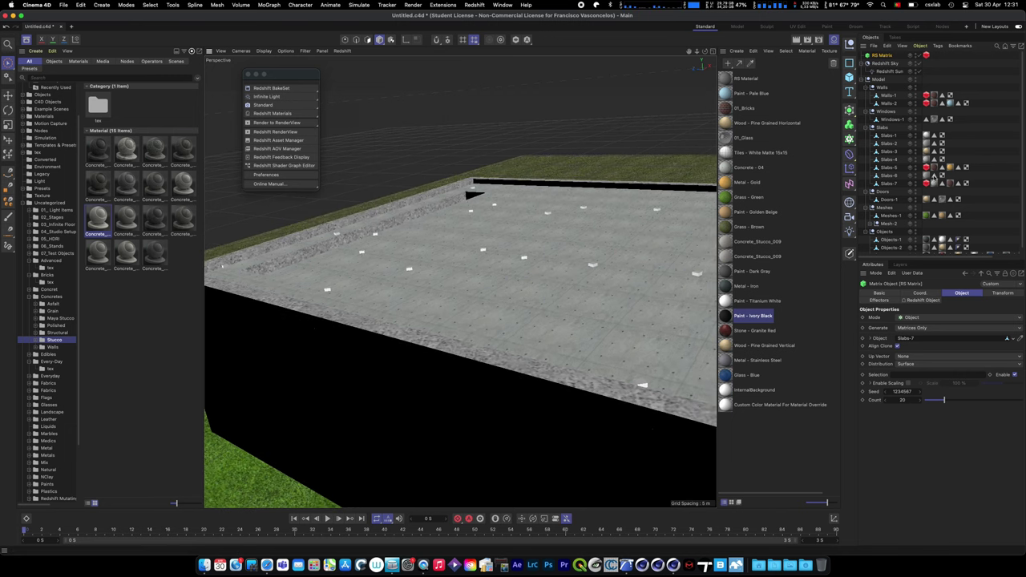
click(920, 300)
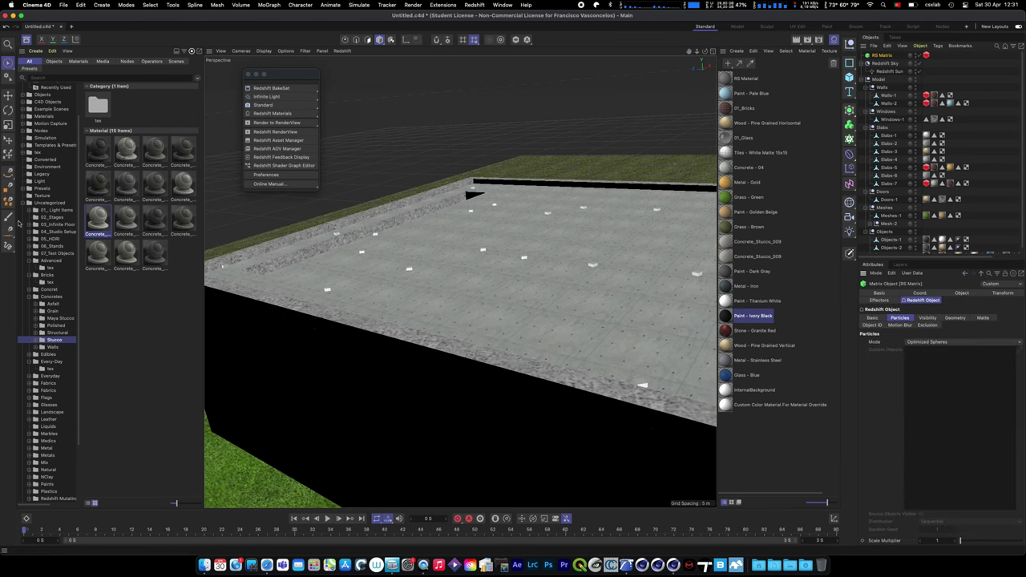
click(28, 203)
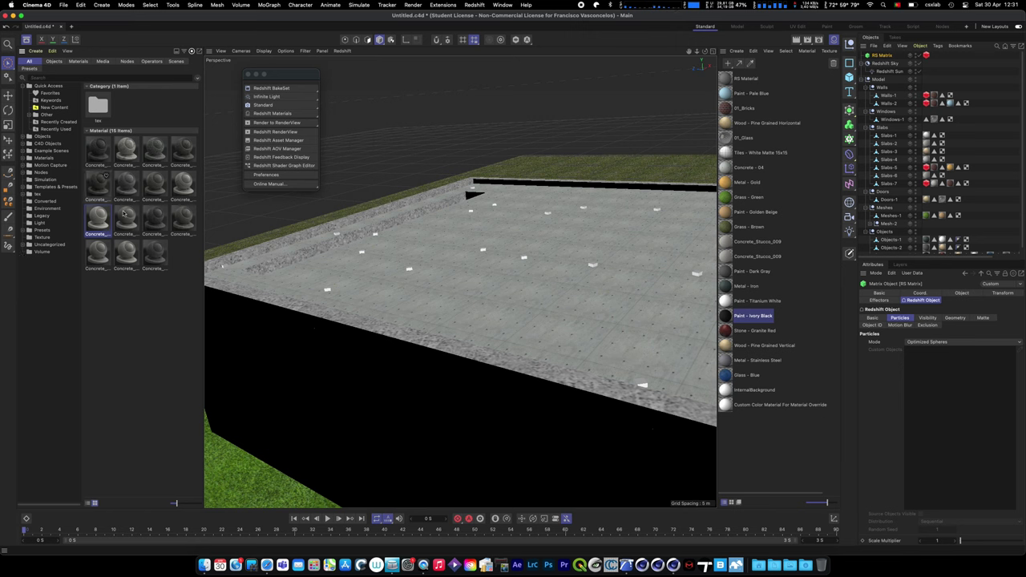
click(720, 567)
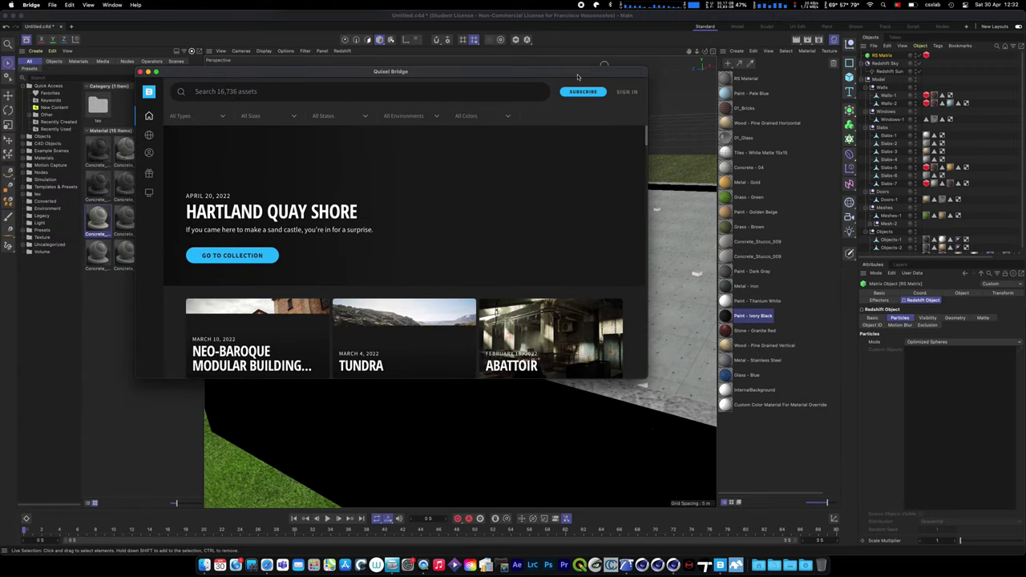
mouse_move(149, 172)
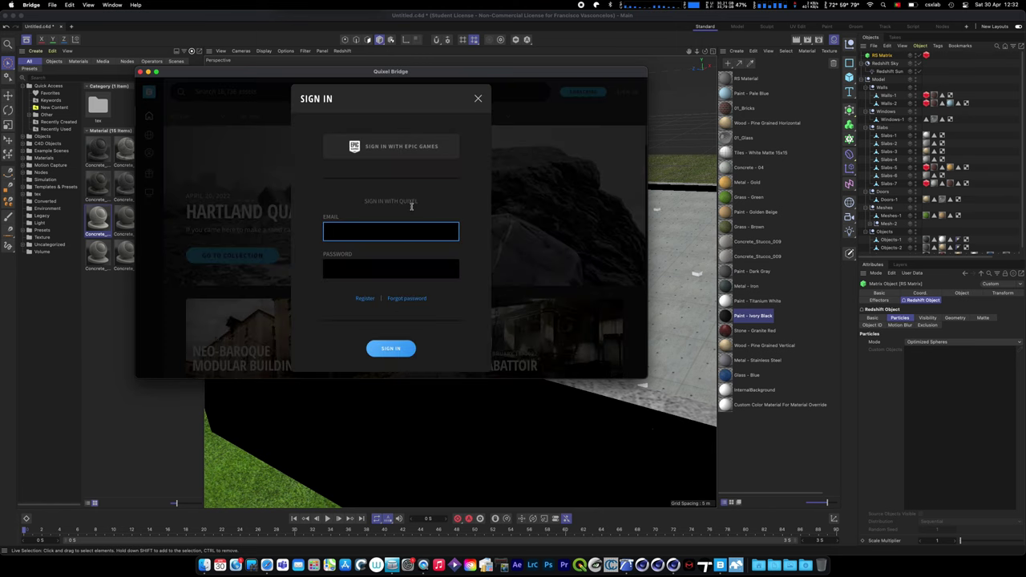
click(417, 147)
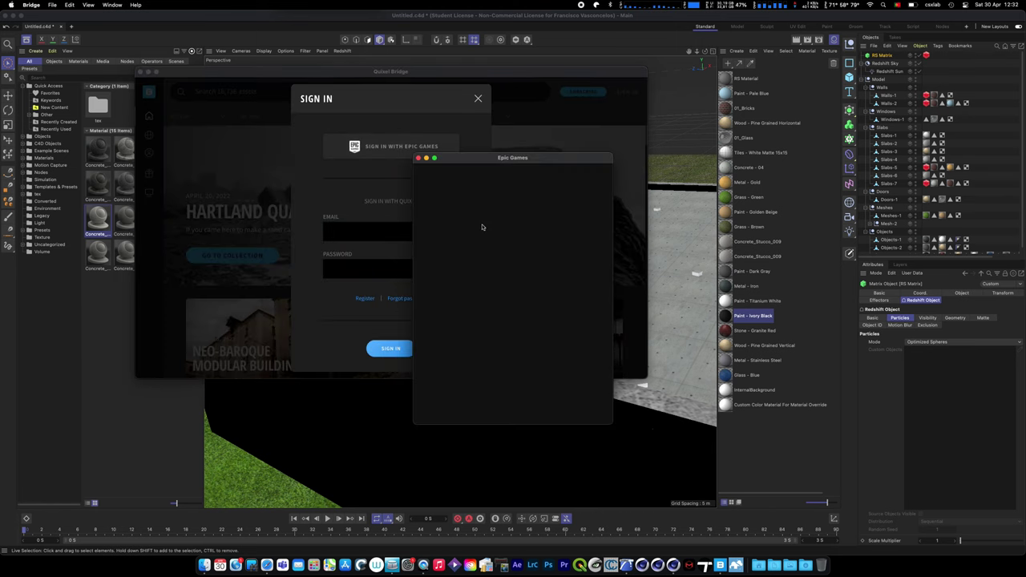
click(521, 276)
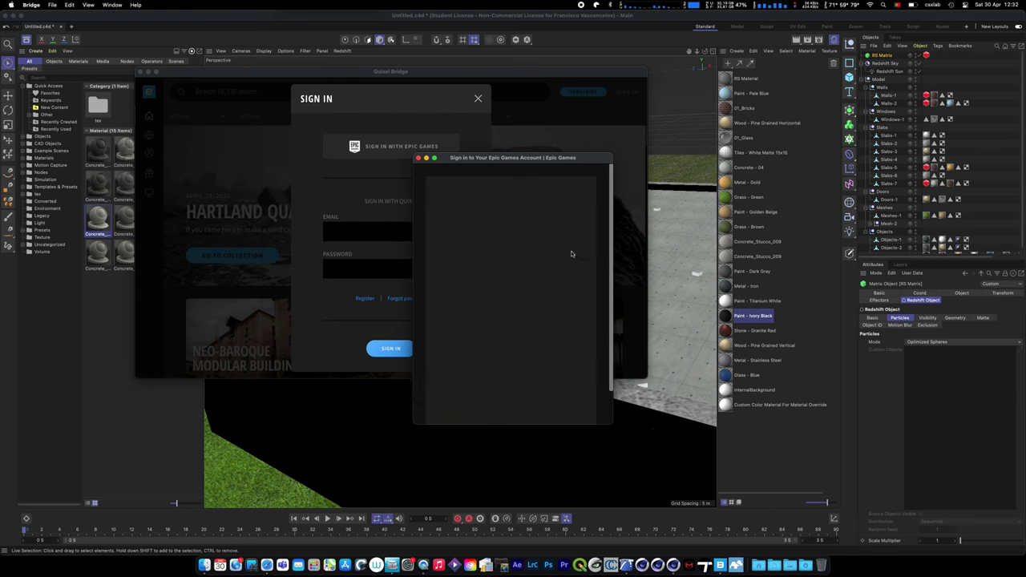
click(523, 278)
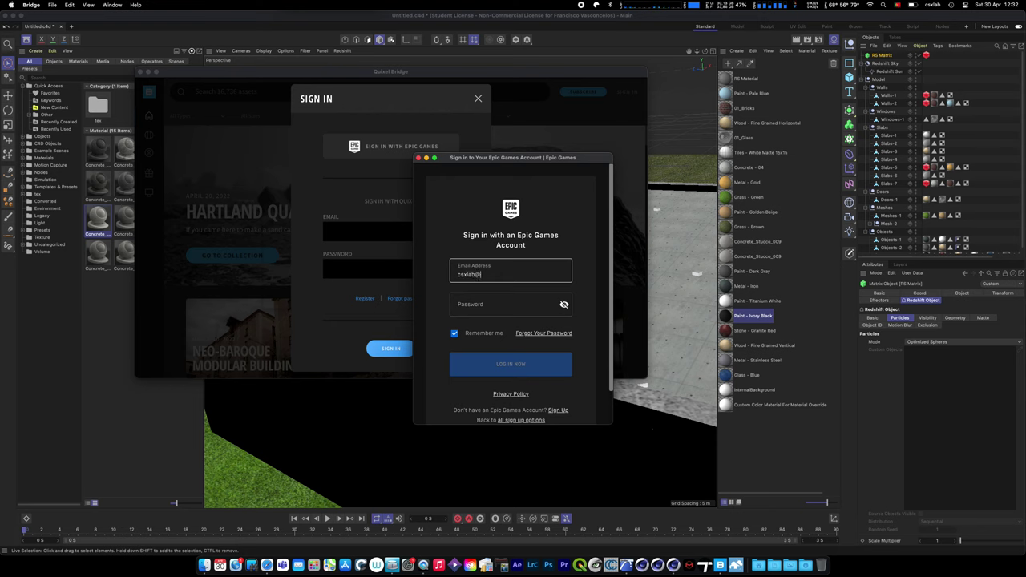
key(Tab)
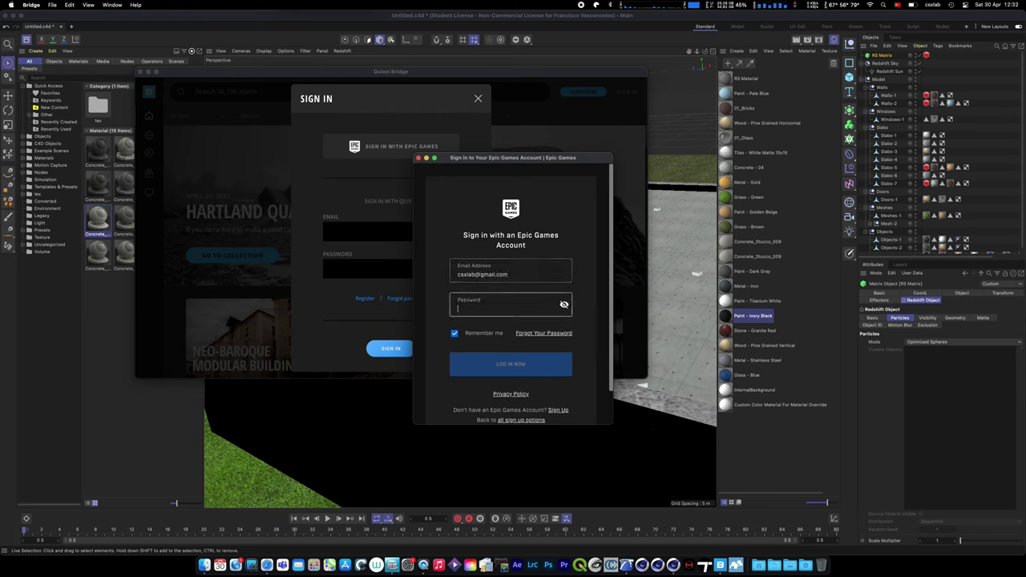
text(••)
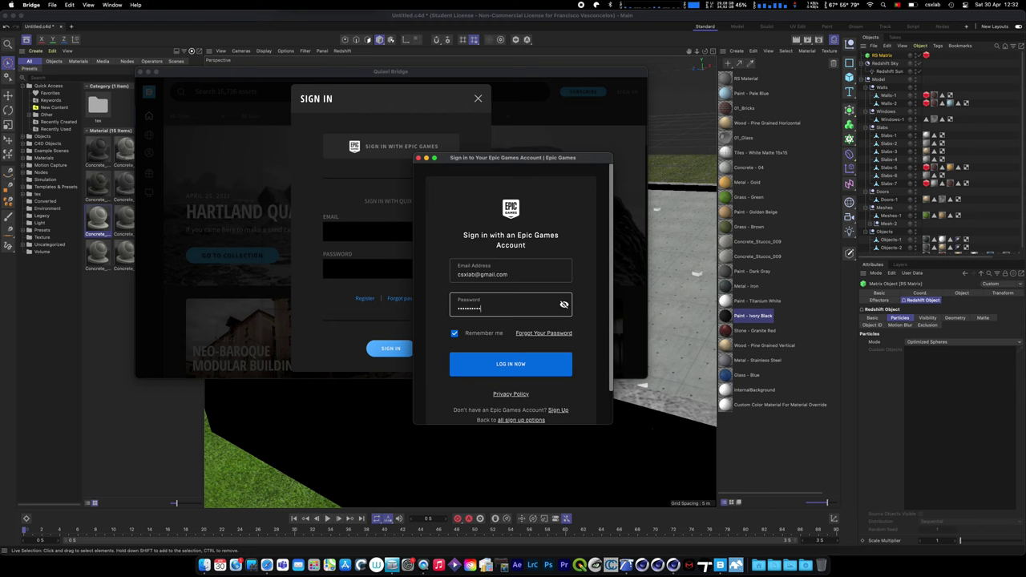
click(521, 362)
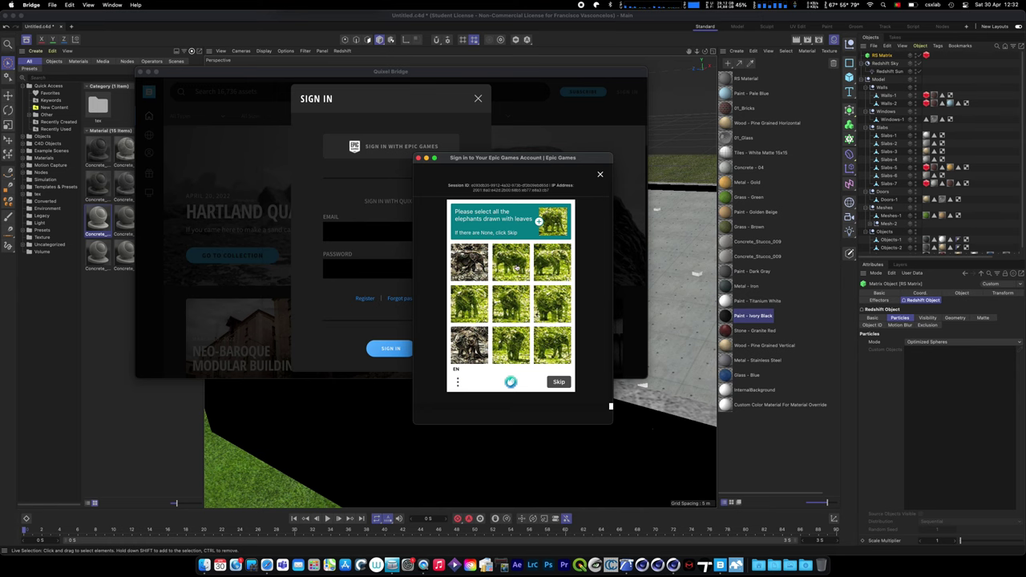
click(516, 269)
click(561, 265)
click(556, 307)
click(512, 309)
click(472, 310)
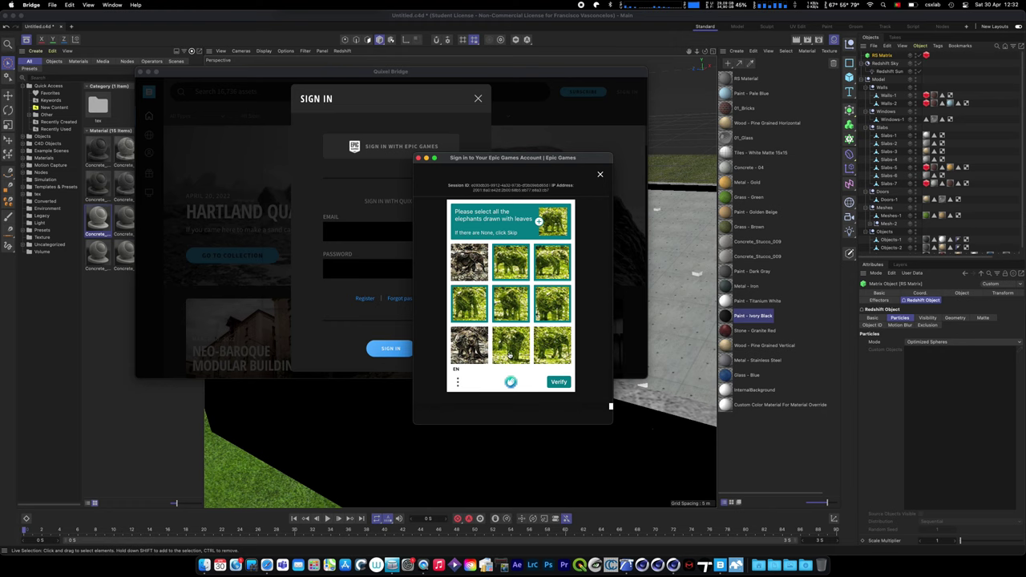
click(510, 353)
click(558, 352)
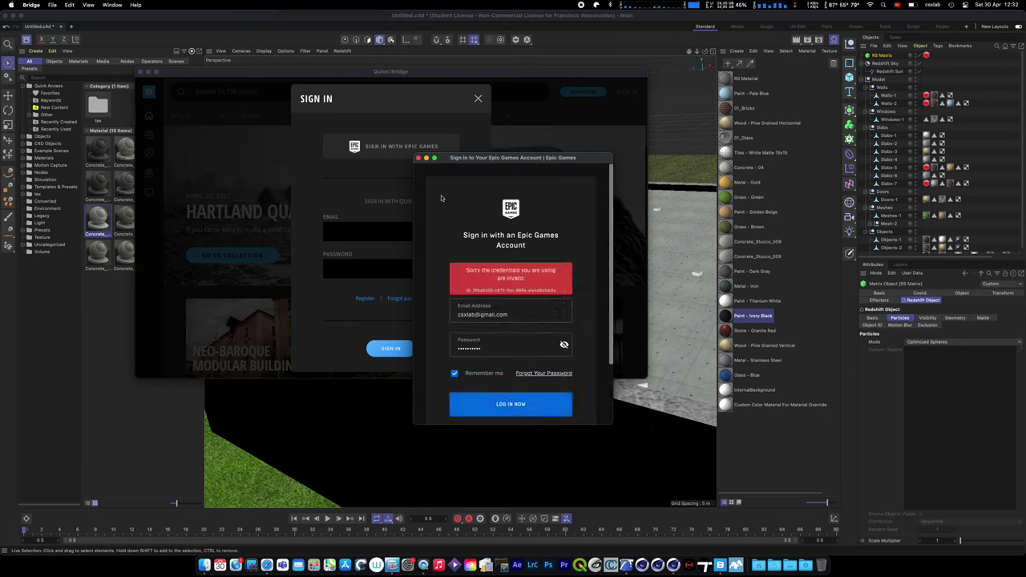
click(418, 158)
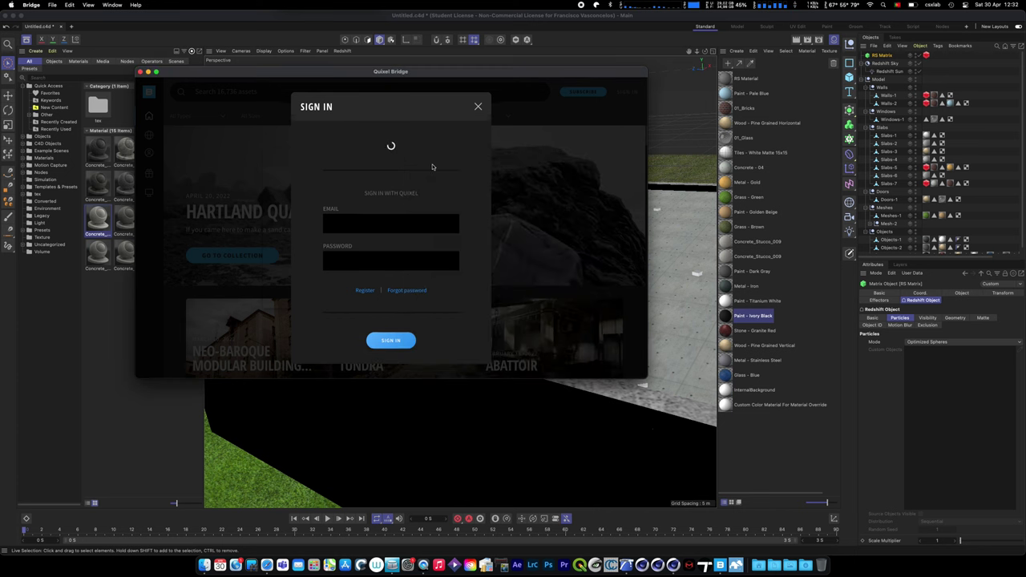
click(477, 98)
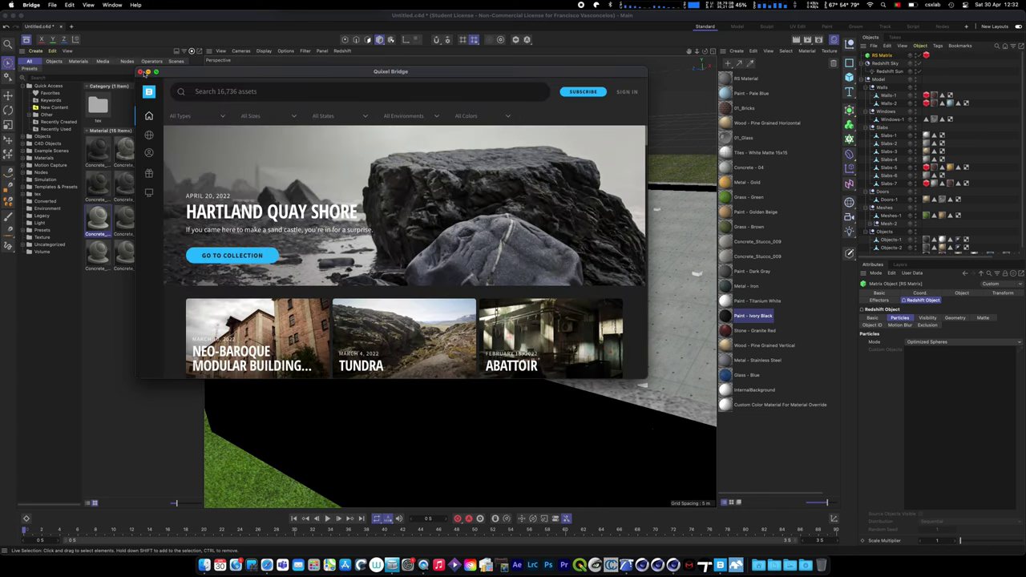
click(139, 72)
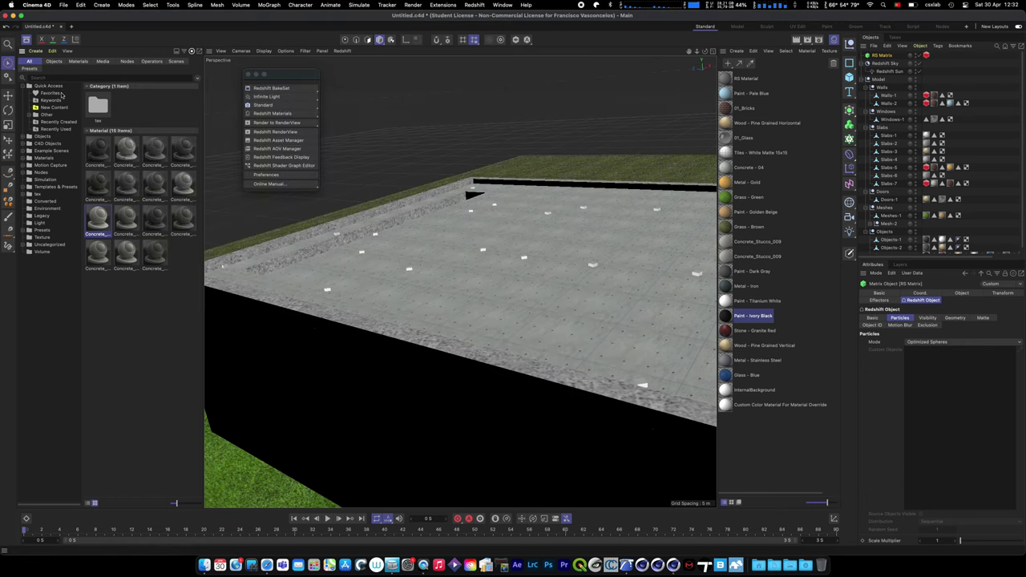
- Search the Asset Browser for 'grass' and add the Grass 02 asset to the scene
click(53, 77)
text(gra)
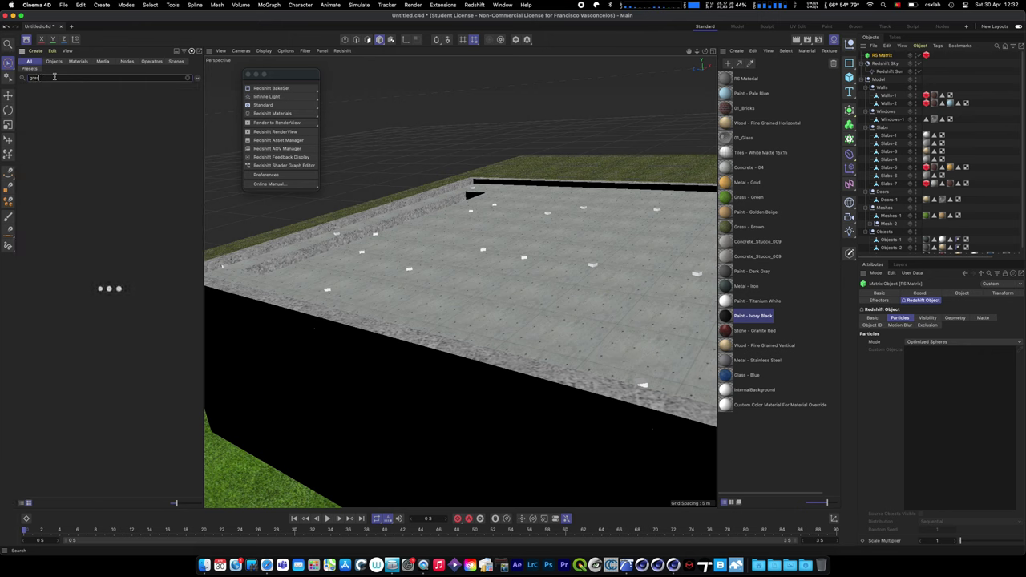
text(ss)
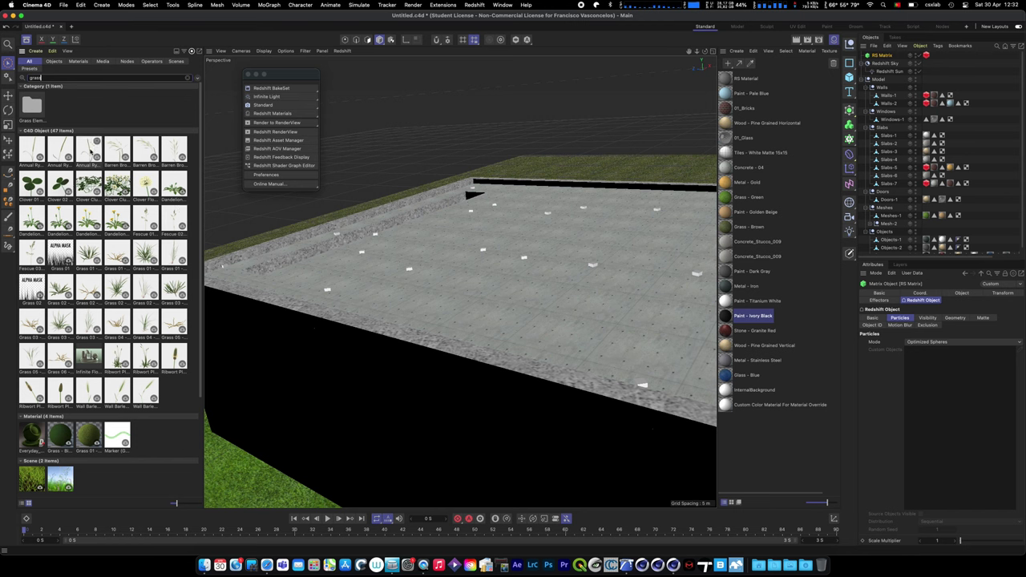
click(60, 288)
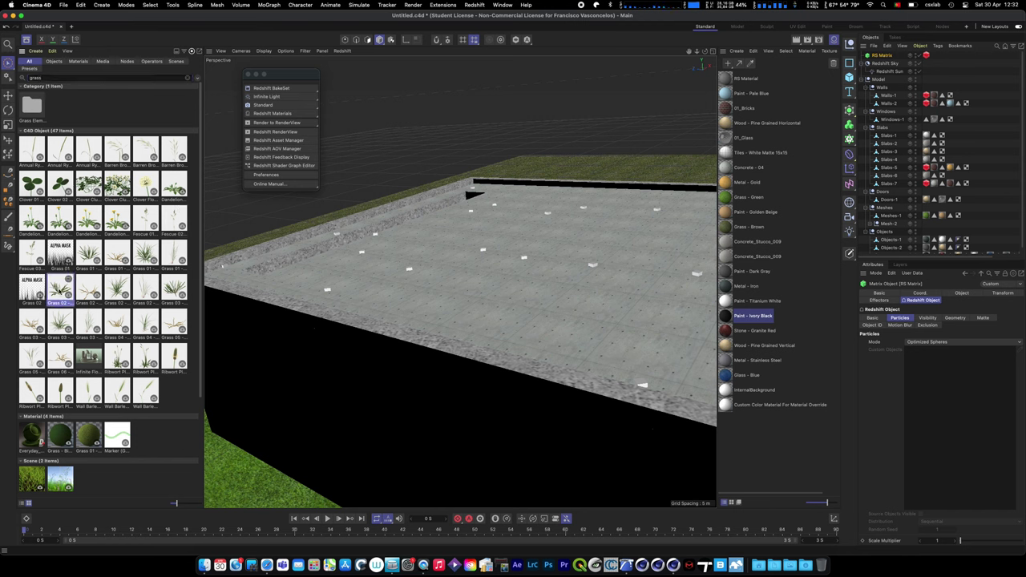
drag(60, 288, 262, 171)
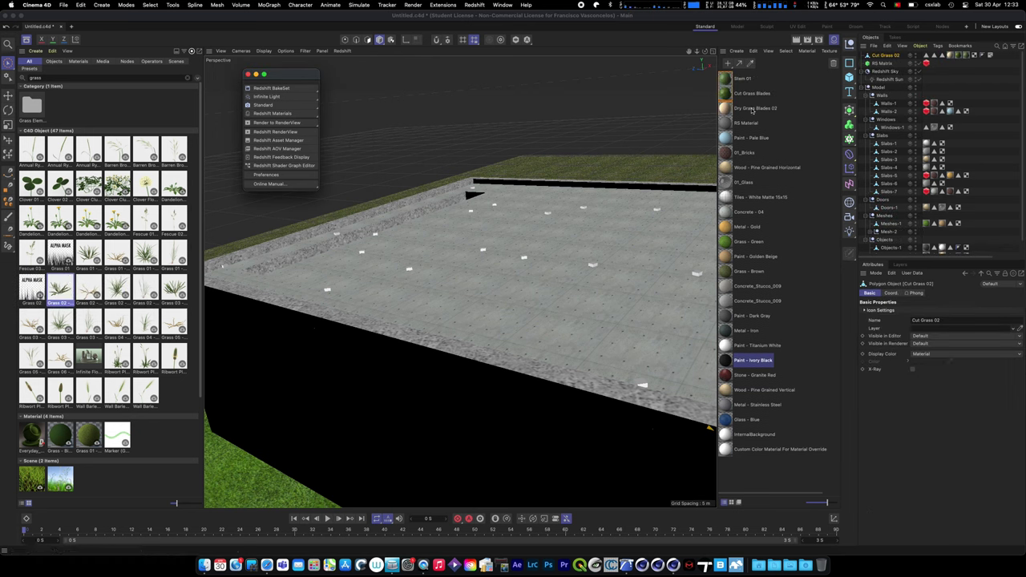
- Open Cut Grass Blades in the Material Editor, then select all three new grass materials
click(750, 93)
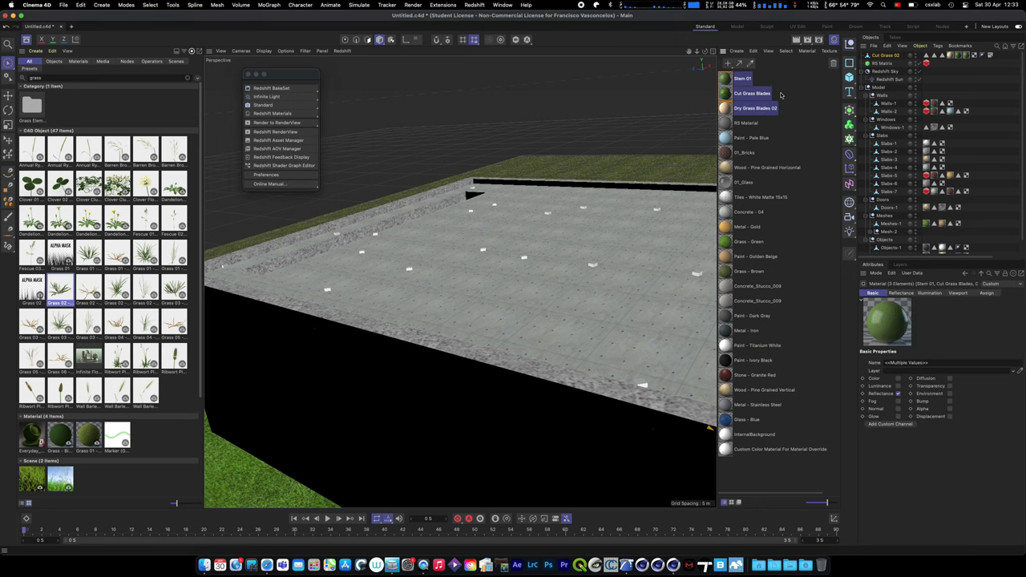
double_click(726, 95)
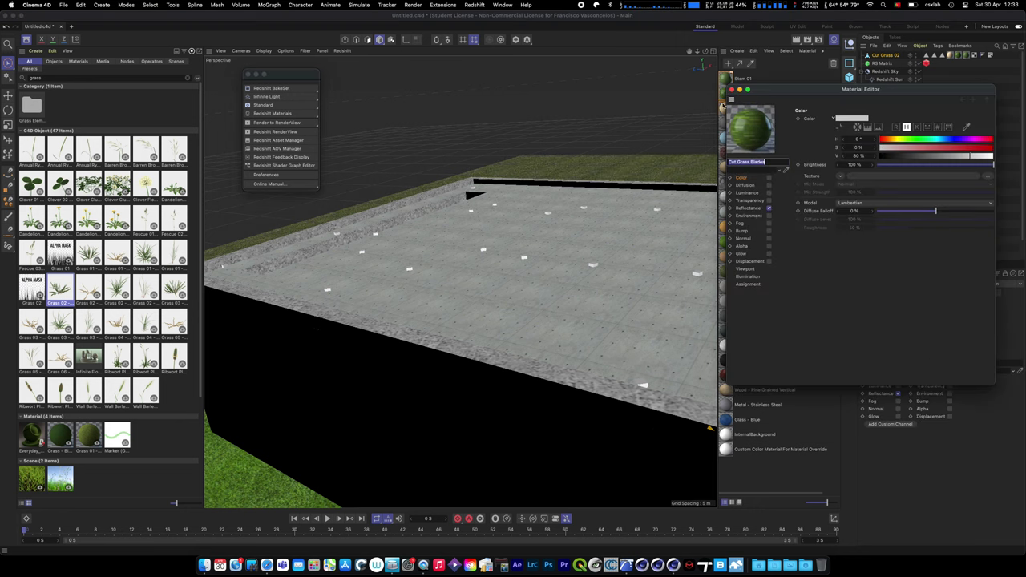
drag(775, 90, 375, 124)
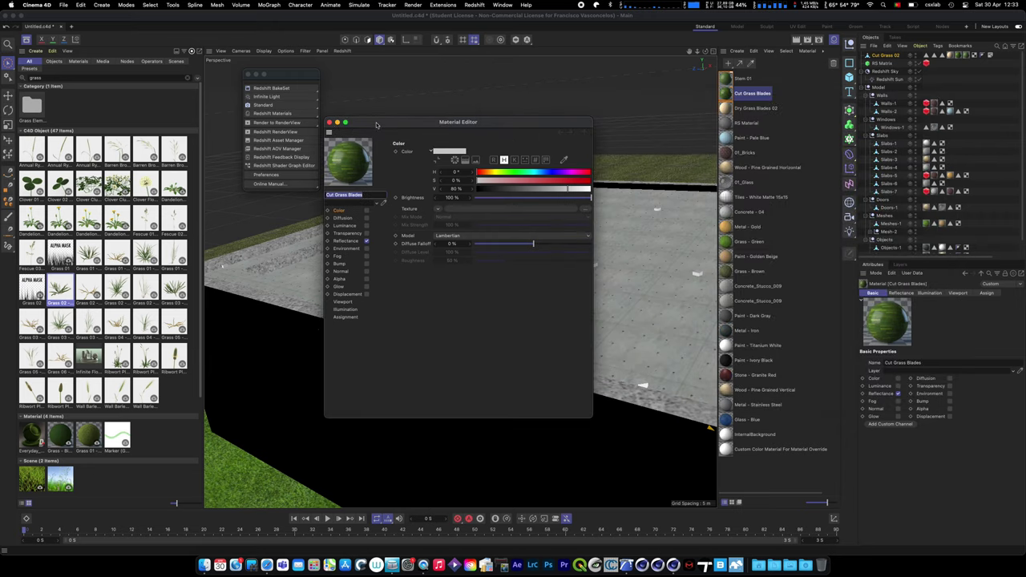
click(737, 107)
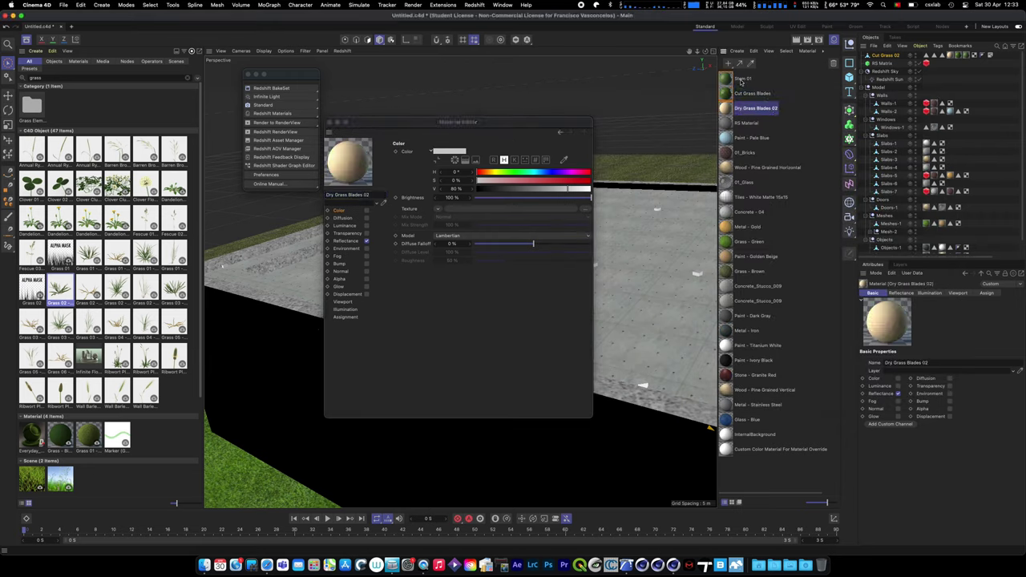
shift+click(741, 78)
- Convert all materials into Redshift materials from the Redshift menu
click(474, 5)
mouse_move(507, 63)
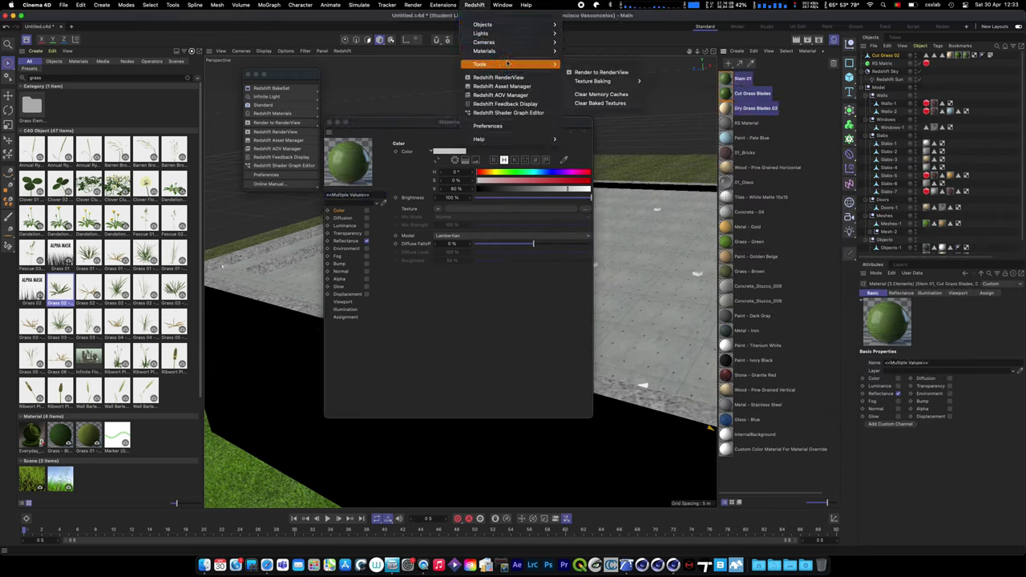
mouse_move(579, 81)
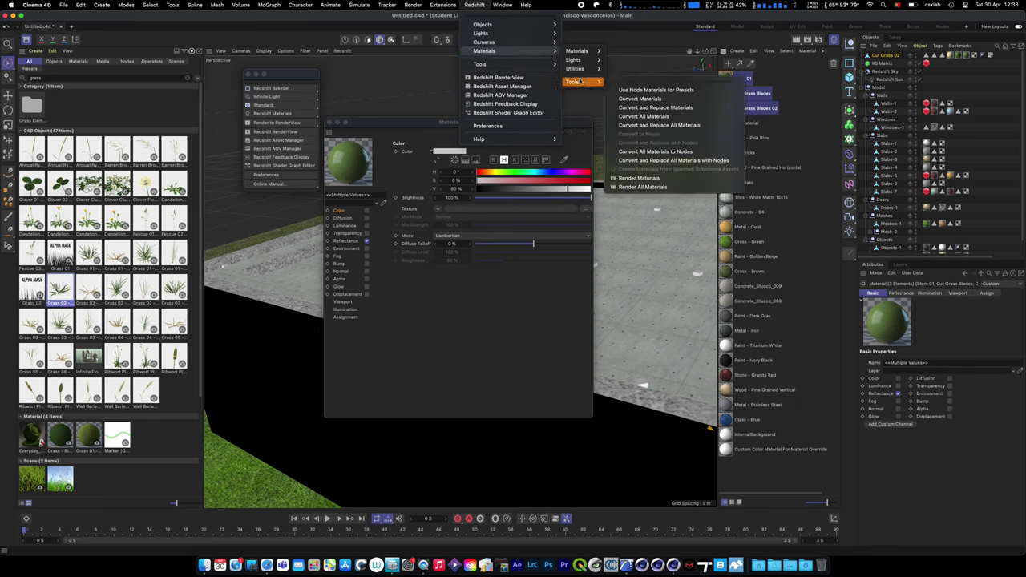
click(658, 125)
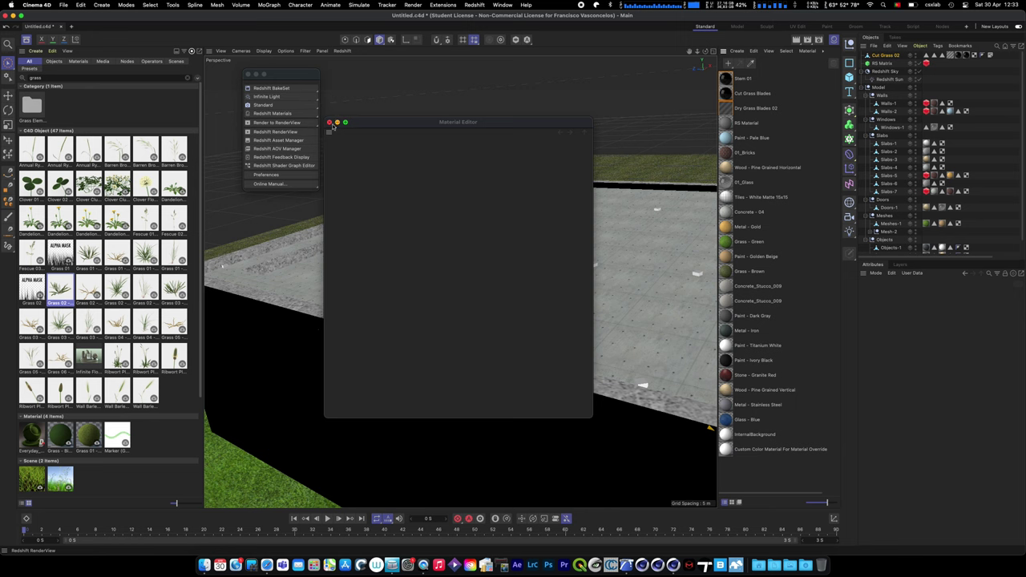
- Close the Material Editor and open the Stem 01 material's shader graph, enlarged and repositioned
click(329, 122)
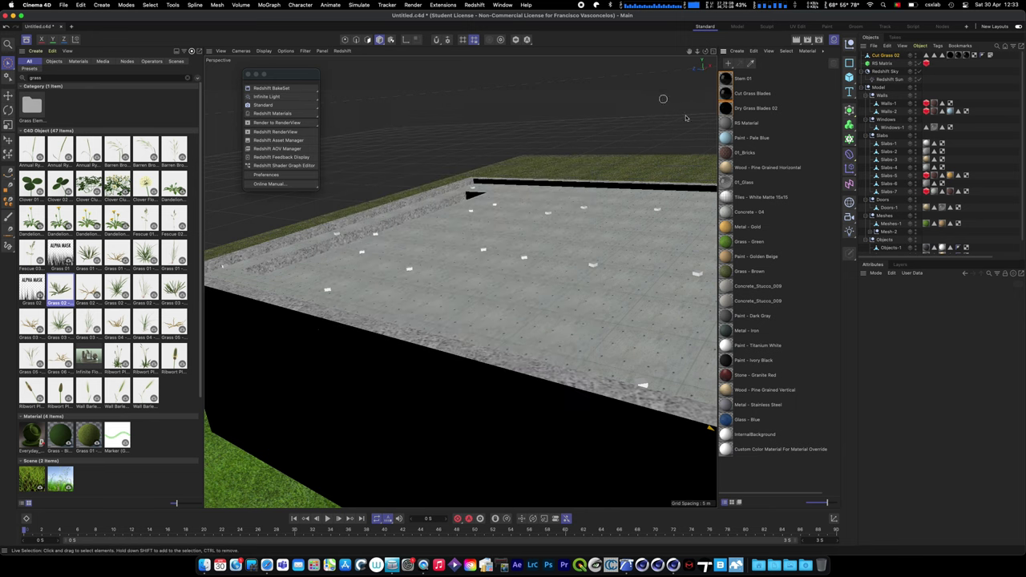
click(726, 79)
double_click(726, 79)
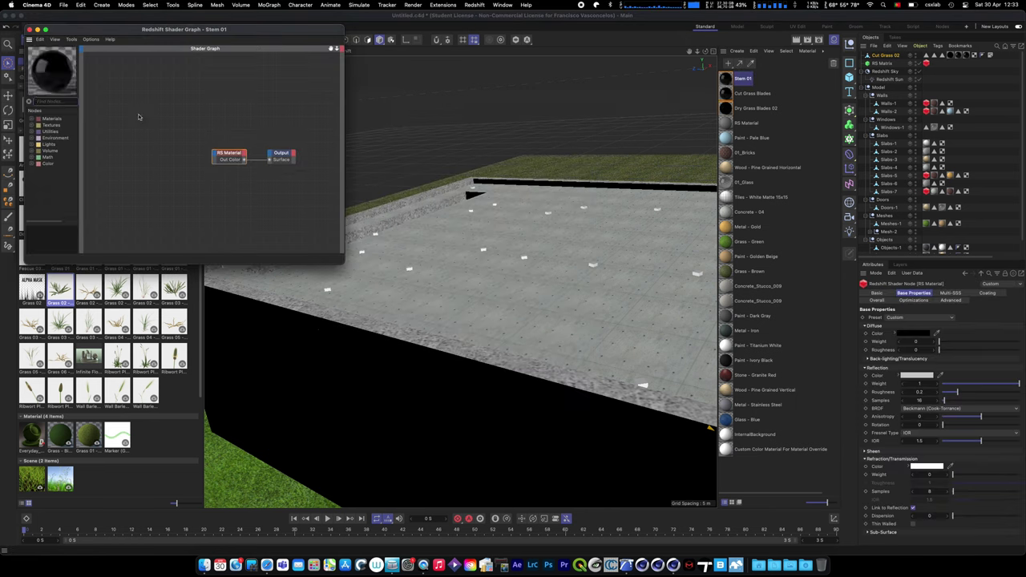
drag(335, 263, 467, 316)
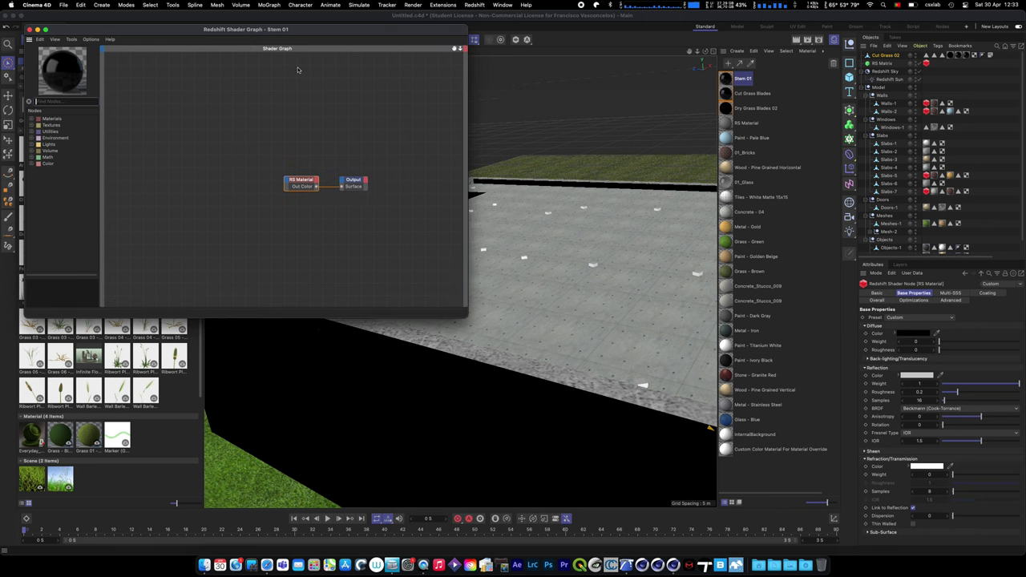
drag(261, 34, 434, 184)
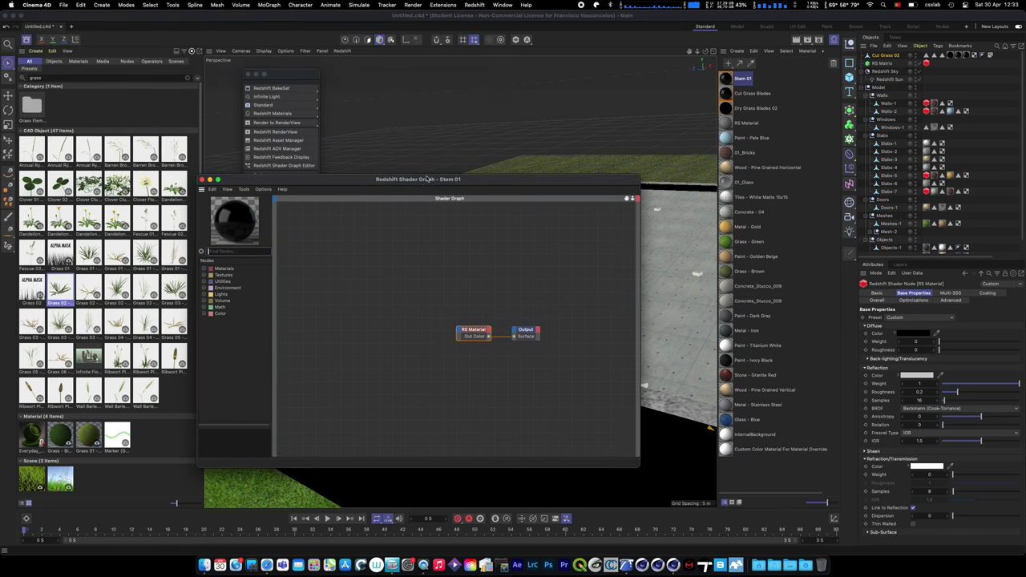
click(529, 331)
drag(474, 332, 455, 332)
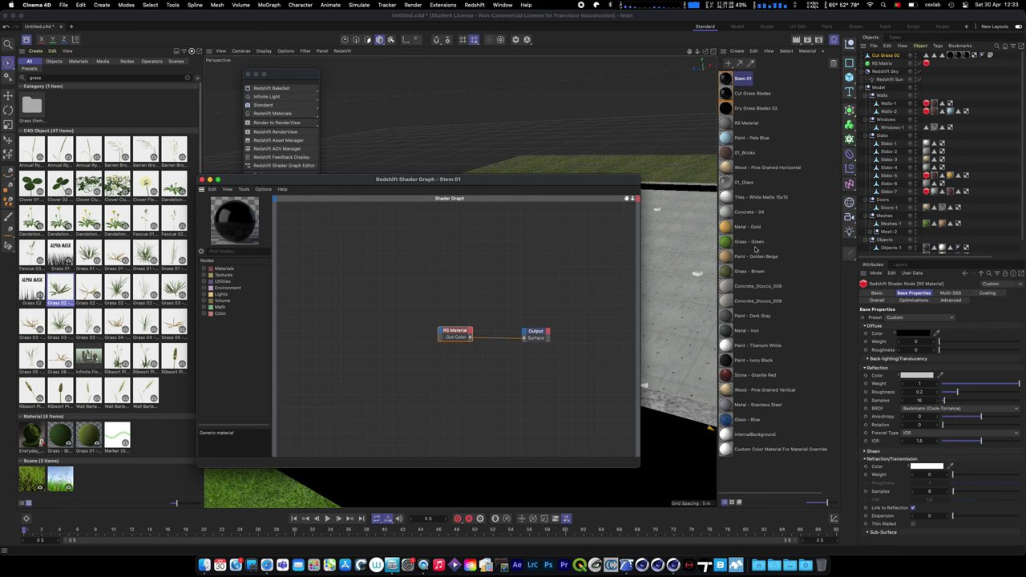
- Switch the graph to the blank RS Material, showing its RS Material and Output nodes
click(729, 213)
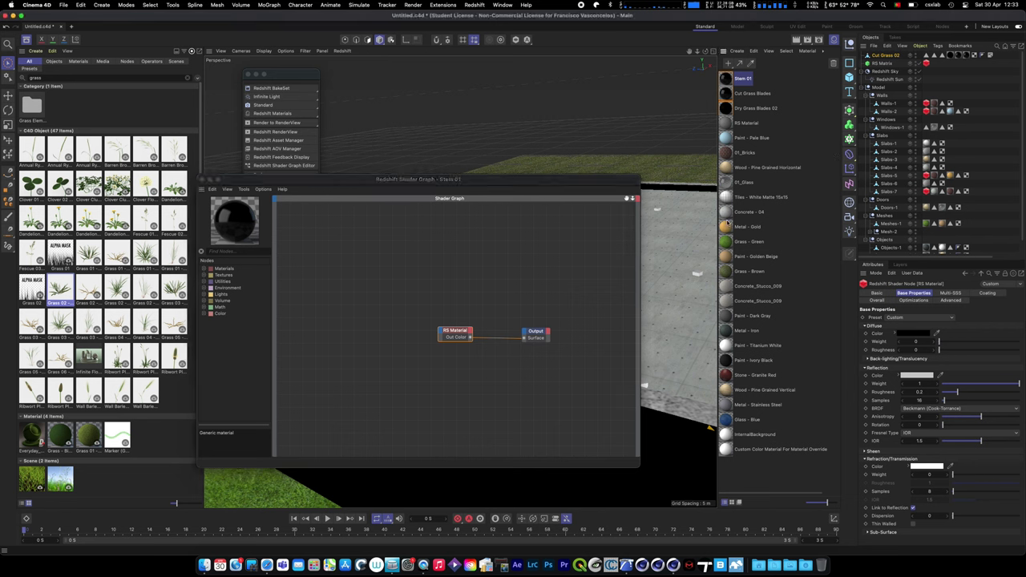
click(729, 124)
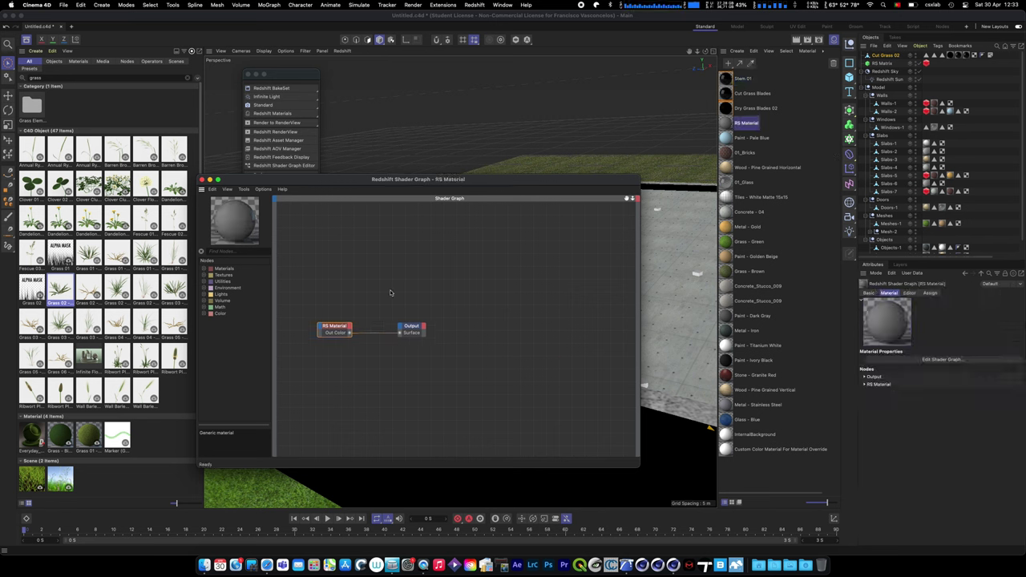
scroll(390, 297, left, 3)
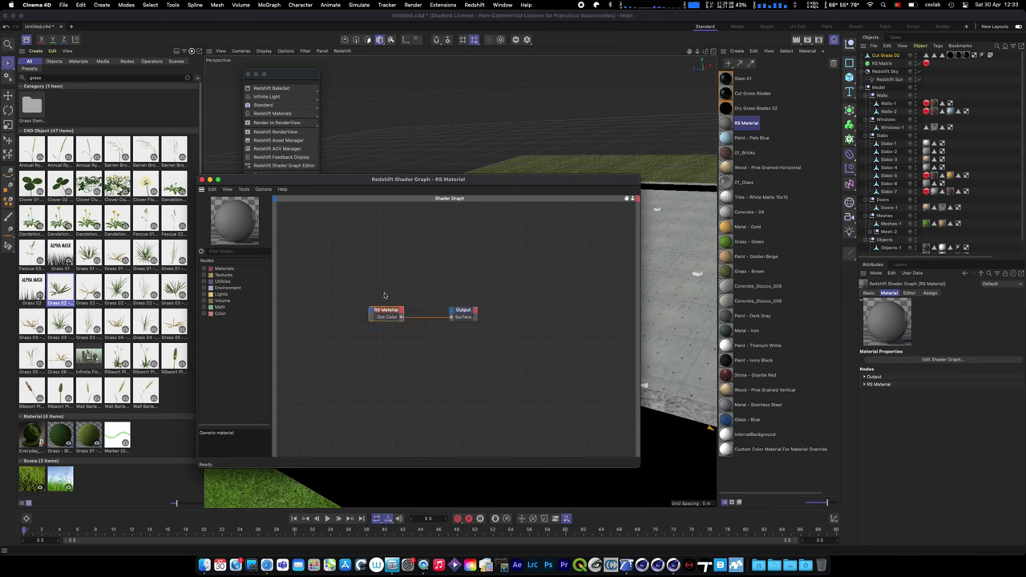
click(430, 242)
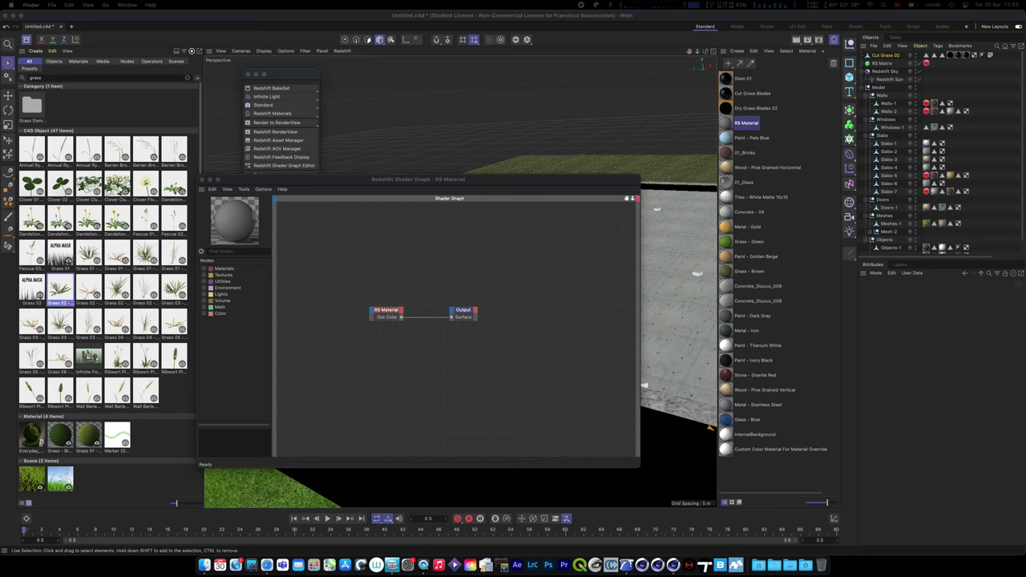
- Drag blade_diffuse, blade_spec and blade_translucency JPEGs from Lake House c4d > tex into the graph
click(649, 214)
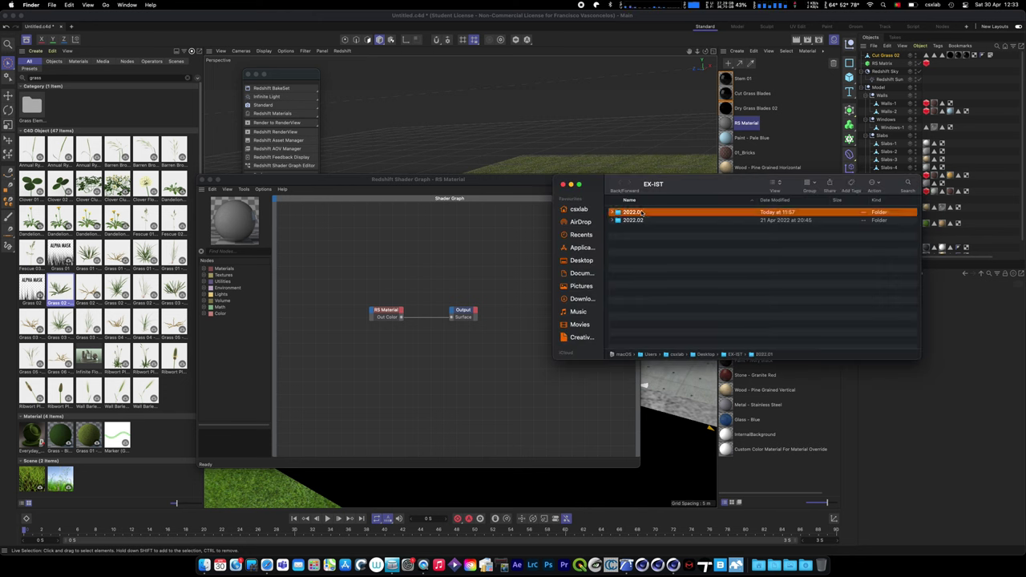
double_click(639, 308)
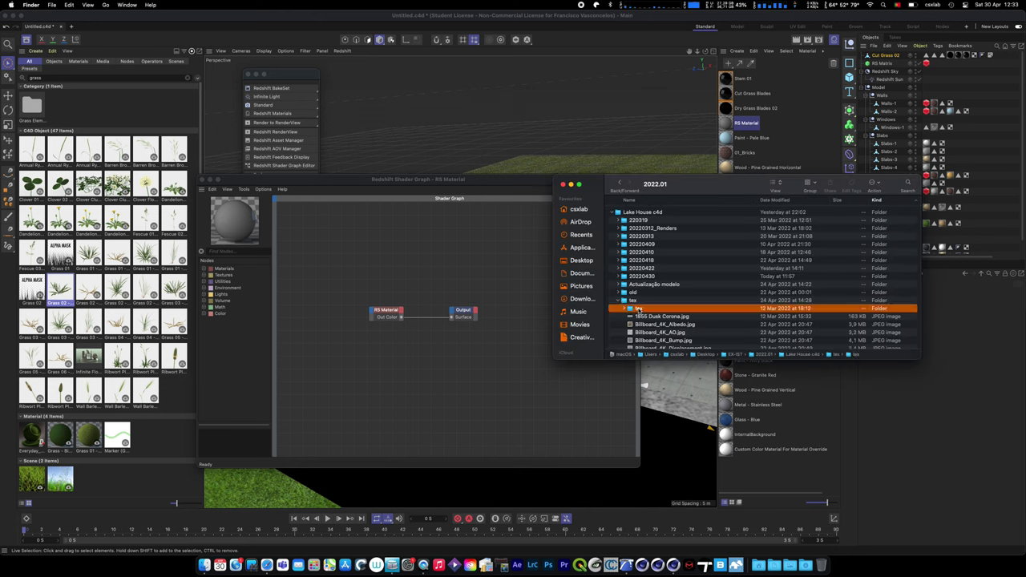
click(621, 183)
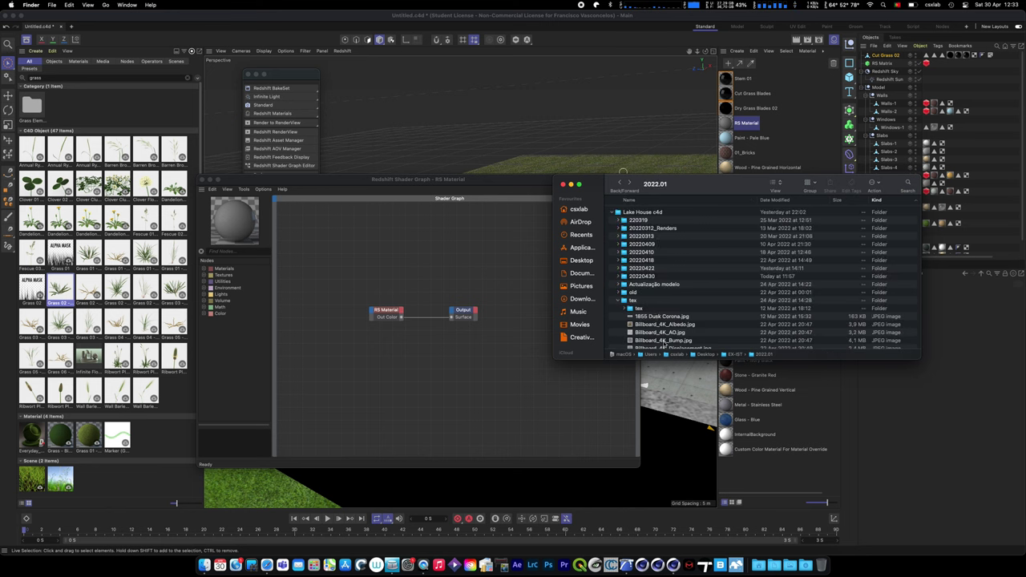
scroll(657, 313, down, 3)
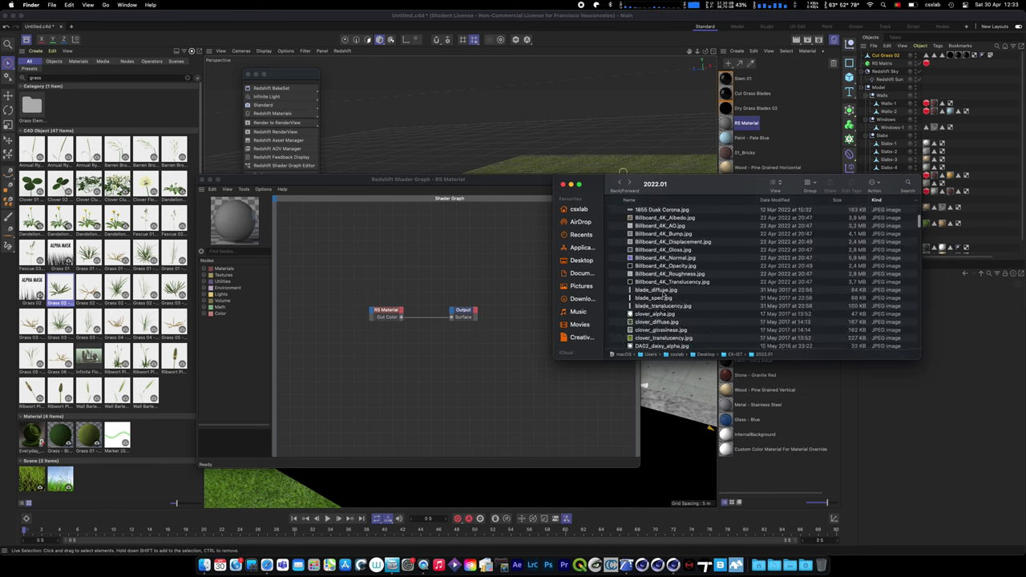
click(666, 292)
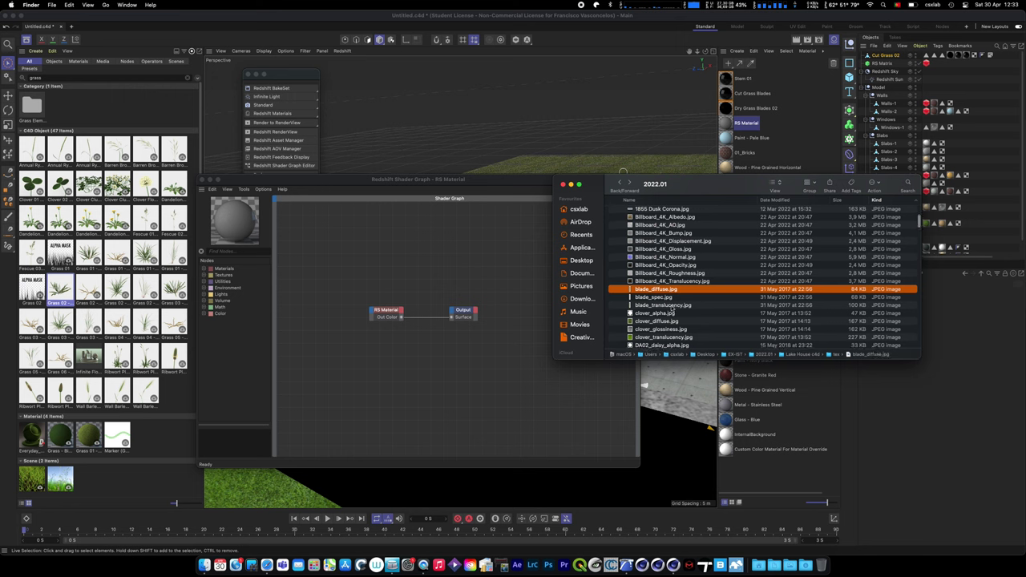
scroll(671, 311, down, 5)
scroll(680, 264, up, 3)
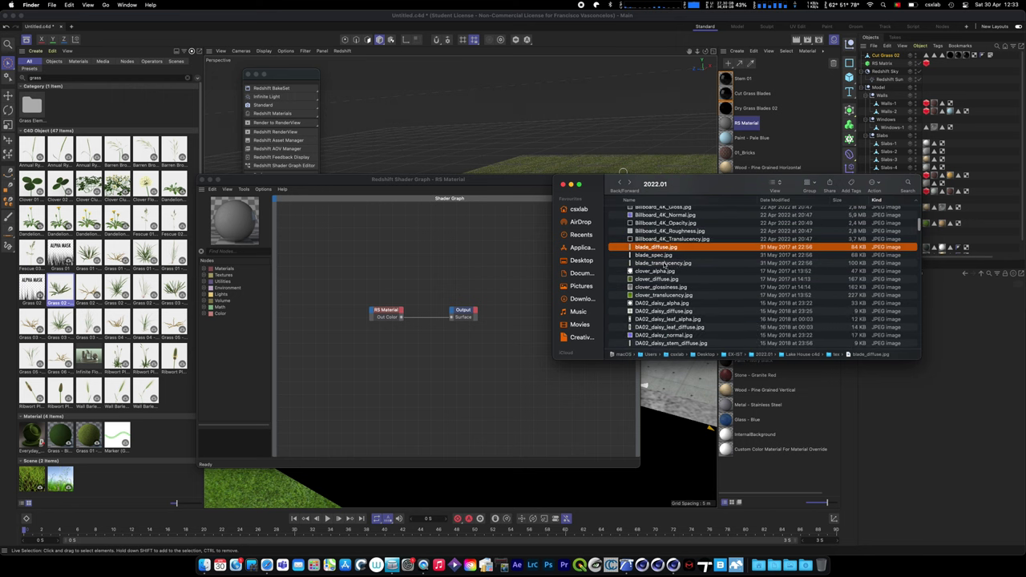
shift+click(664, 263)
drag(665, 248, 412, 215)
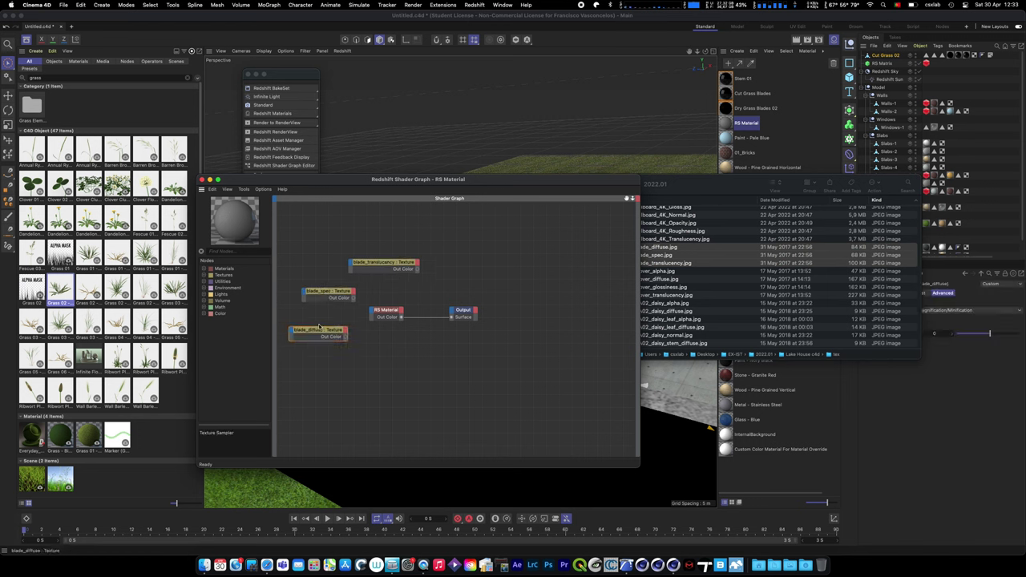
- Wire blade_diffuse Out Color into RS Material's Diffuse Color and shift the Output node right
drag(357, 319, 375, 314)
mouse_move(432, 325)
click(510, 325)
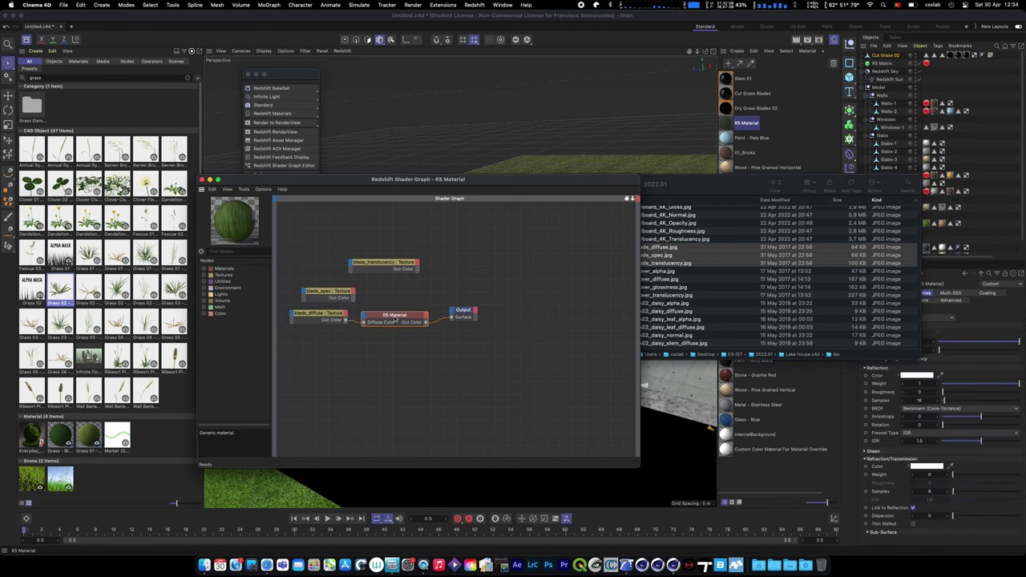
drag(465, 312, 484, 318)
click(378, 264)
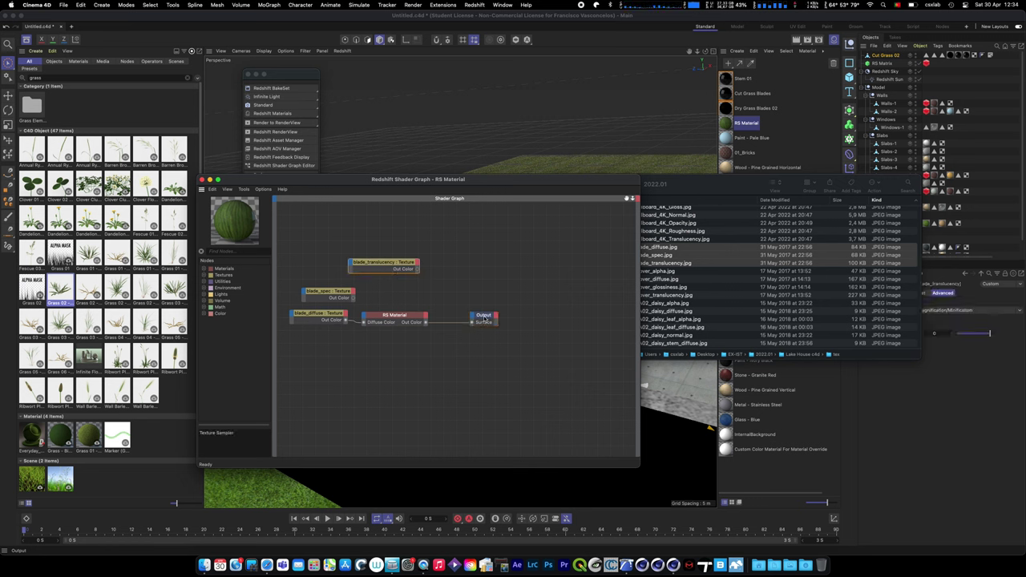
drag(484, 318, 524, 319)
- Add an RS Sprite node to the graph by searching 'spri' in Find Nodes
click(393, 315)
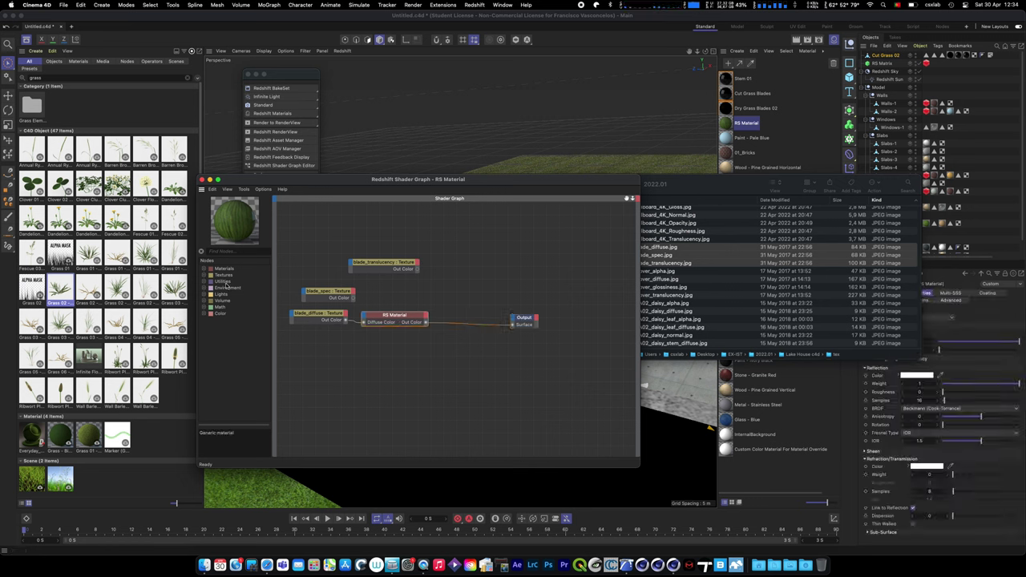
click(229, 252)
text(sprite)
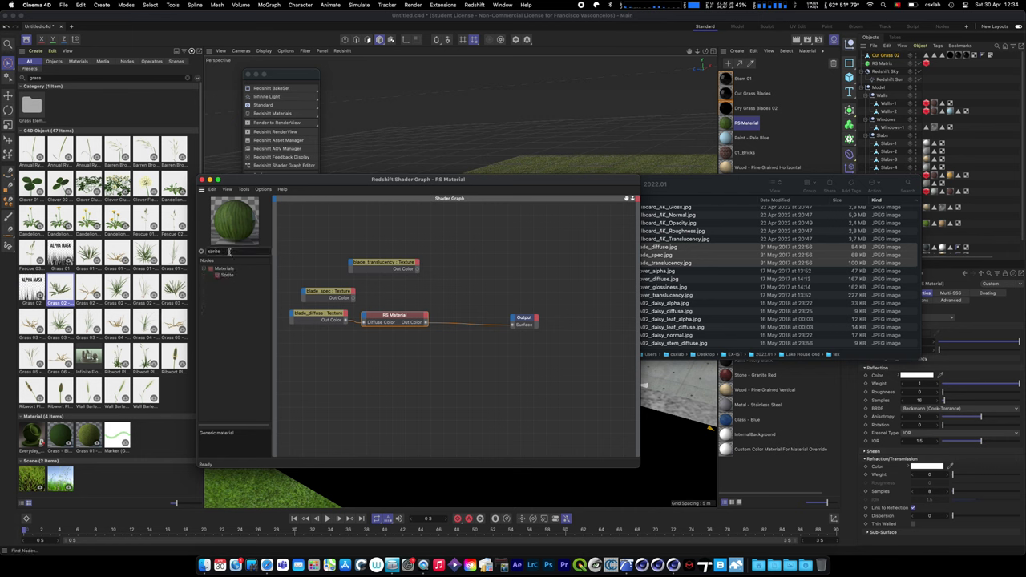
drag(229, 252, 214, 249)
click(226, 276)
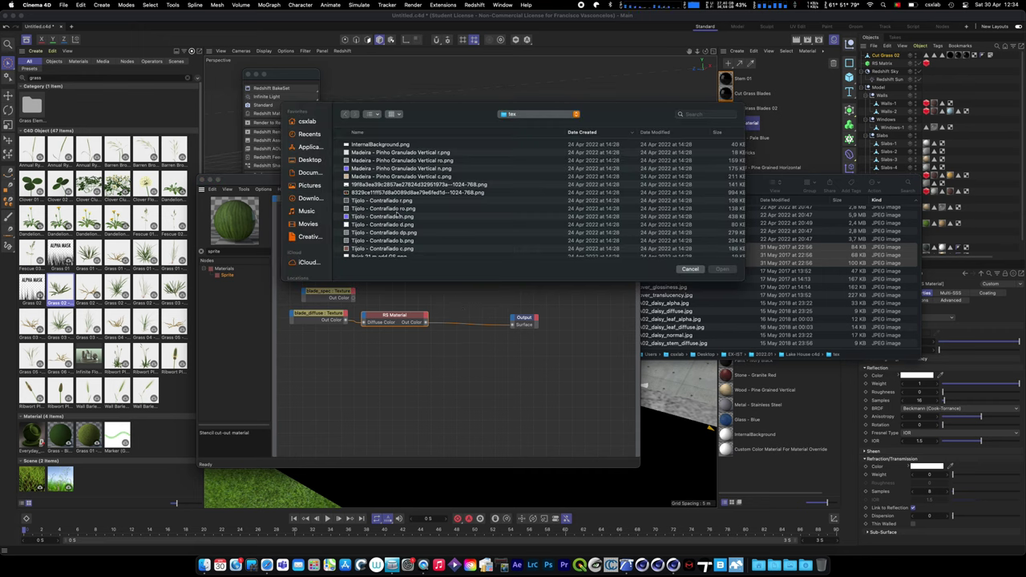
- Set blade_translucency.jpg as the sprite image and wire RS Sprite Out Color into Output Surface
scroll(396, 214, down, 5)
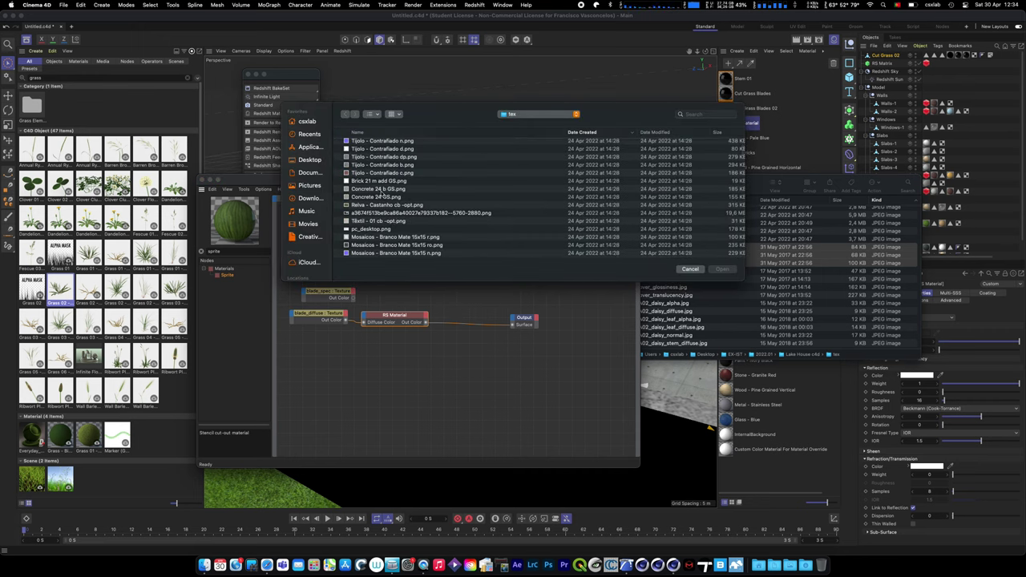
scroll(373, 204, up, 4)
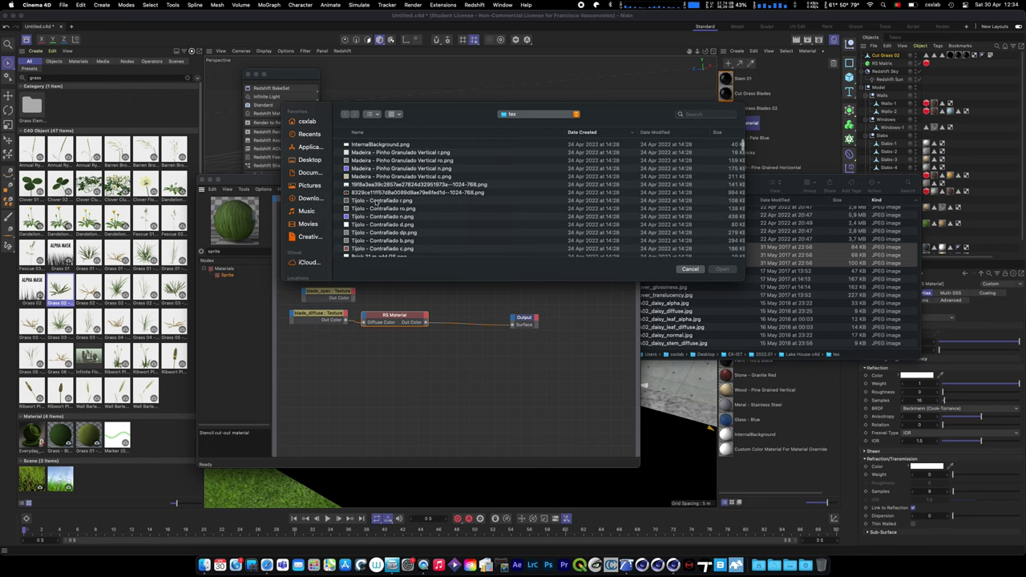
click(366, 133)
drag(409, 124, 529, 124)
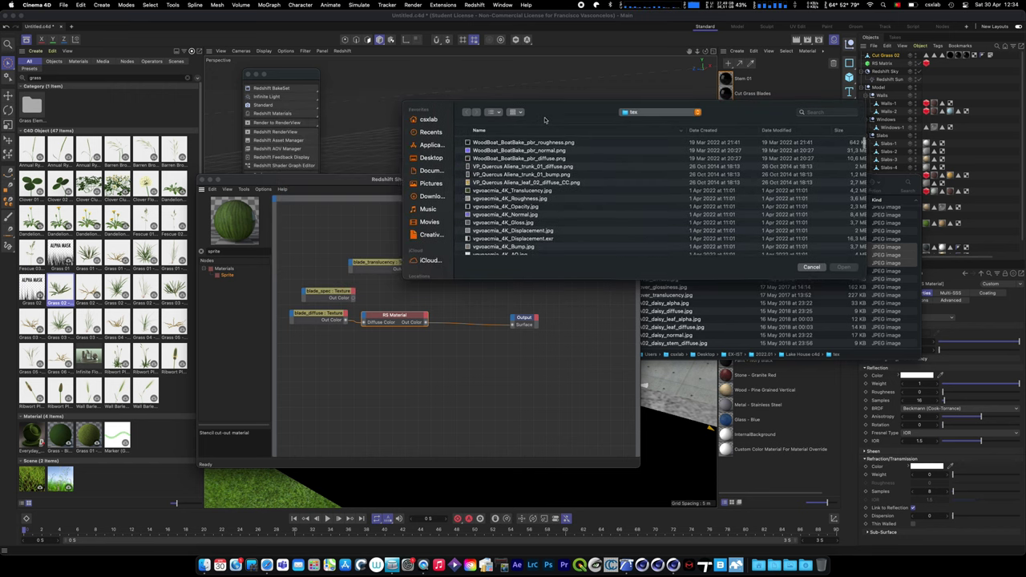
scroll(486, 213, down, 10)
scroll(486, 215, down, 10)
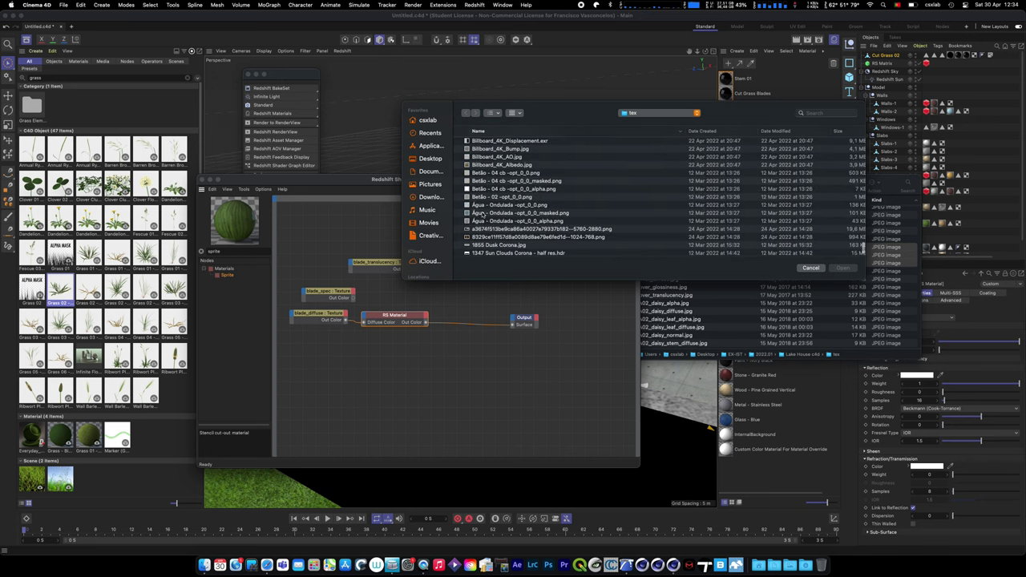
scroll(479, 213, up, 5)
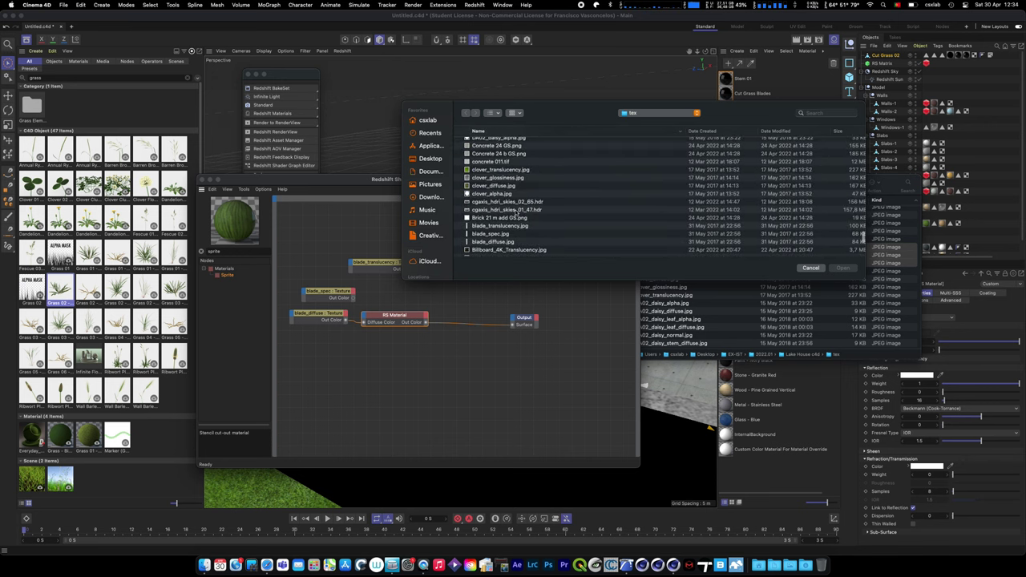
click(512, 227)
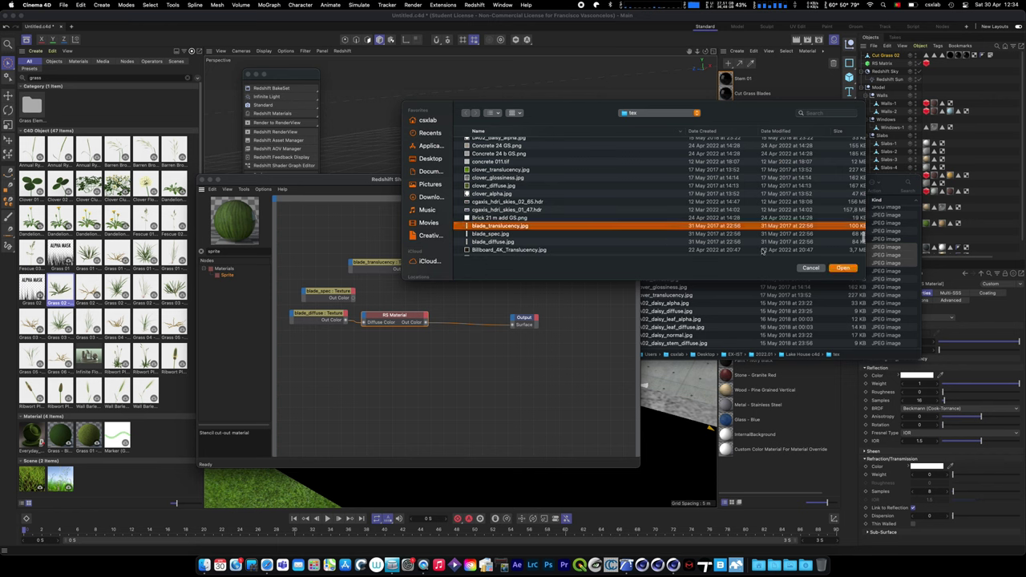
click(843, 268)
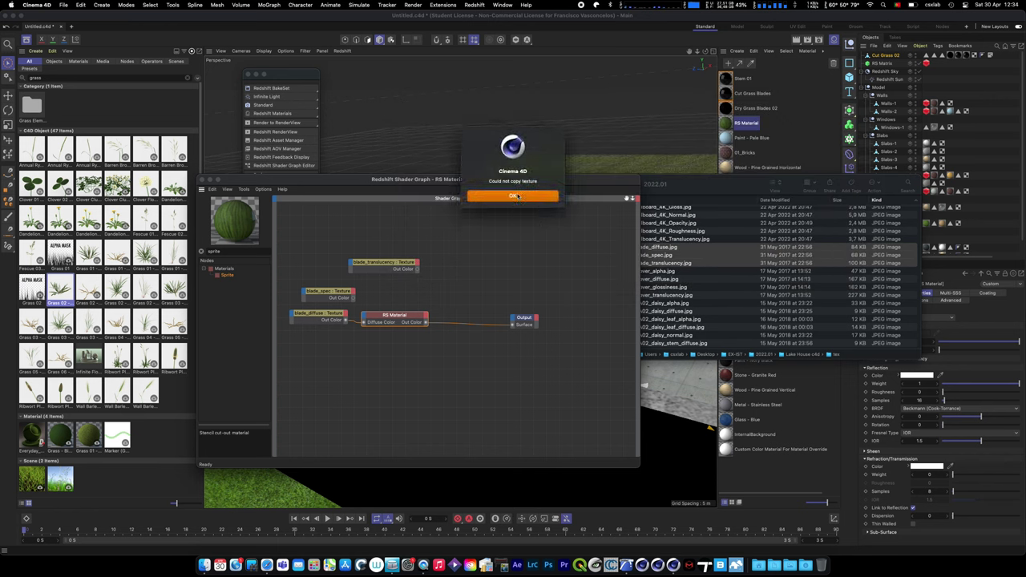
click(514, 196)
drag(473, 307, 512, 325)
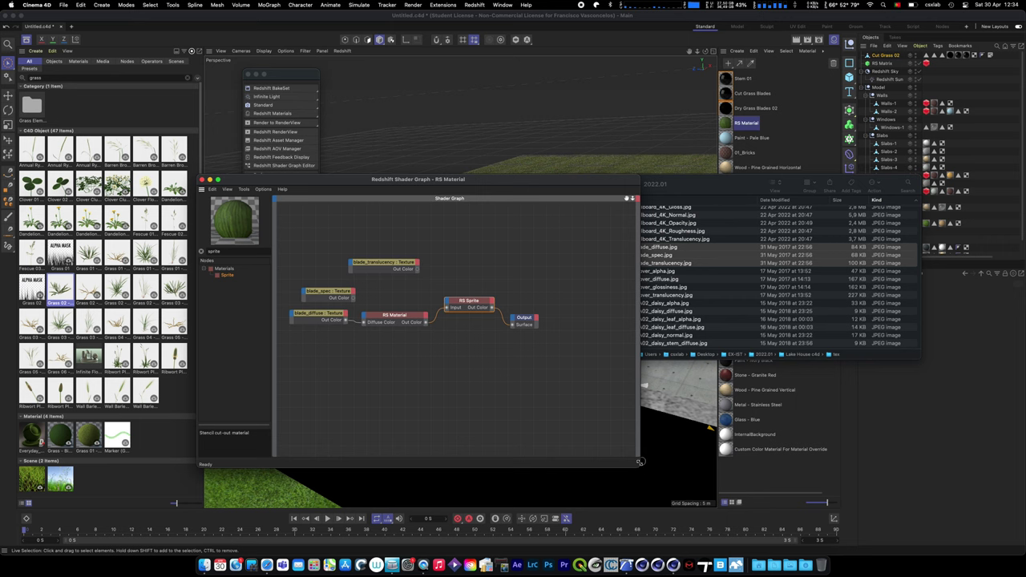
- Enlarge the shader graph window and move the Finder tex window out of the way
drag(639, 464, 718, 470)
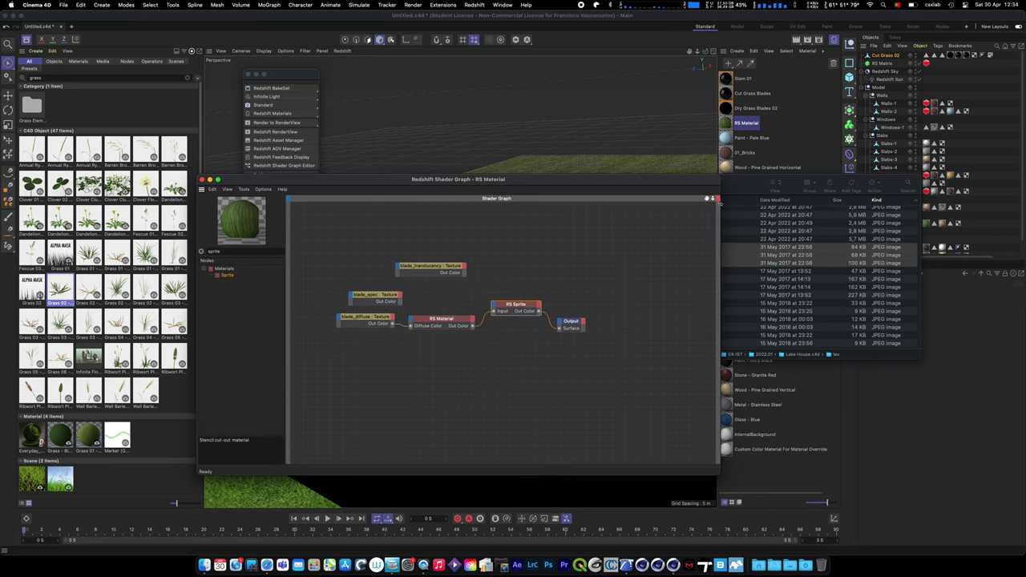
drag(719, 202, 642, 166)
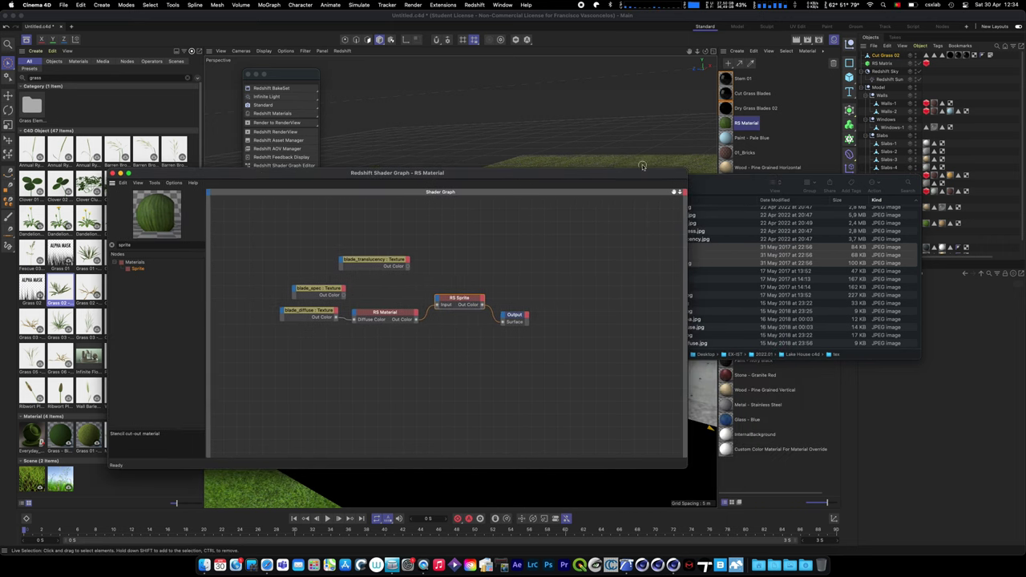
drag(731, 184, 712, 466)
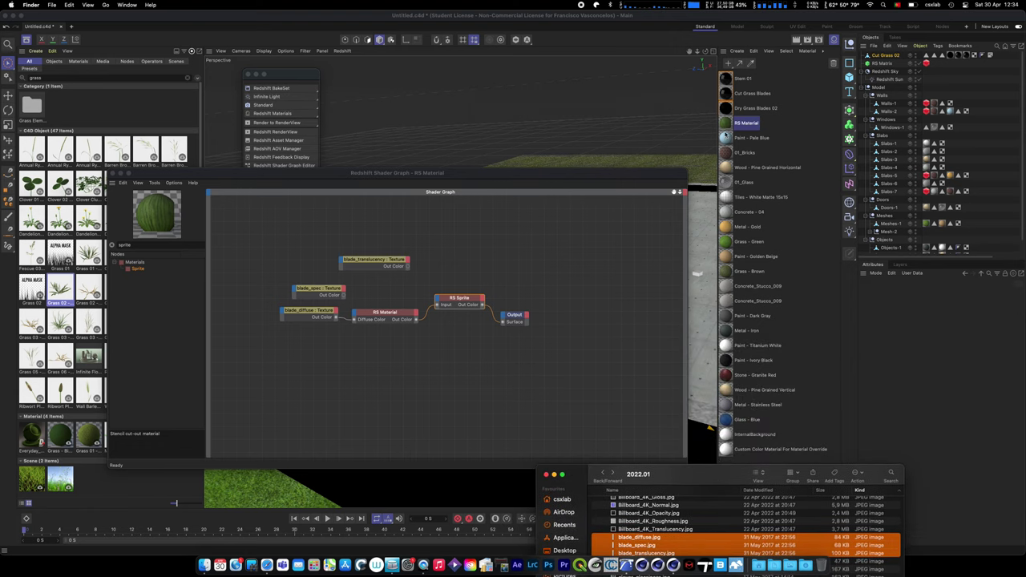
click(726, 125)
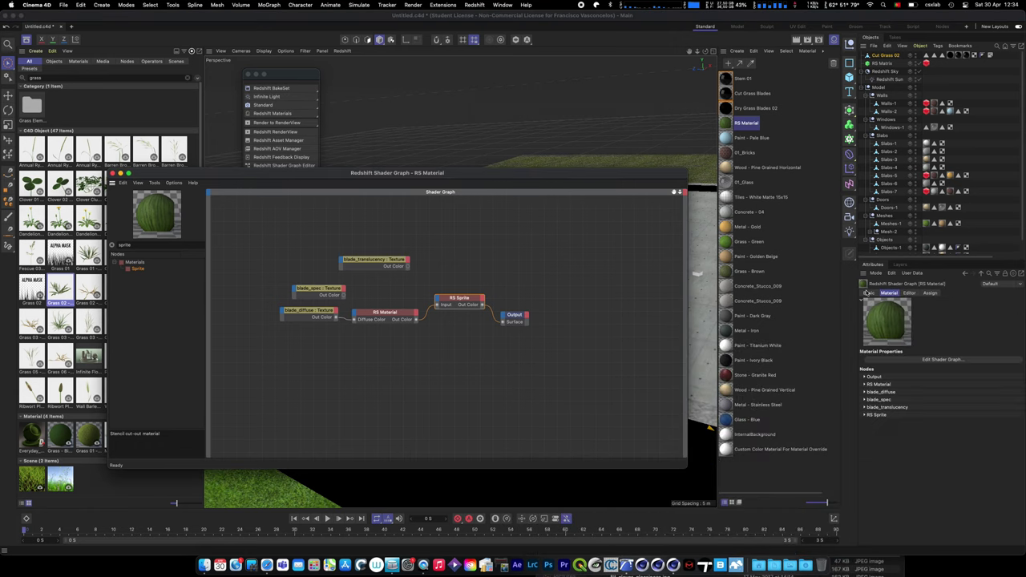
click(899, 360)
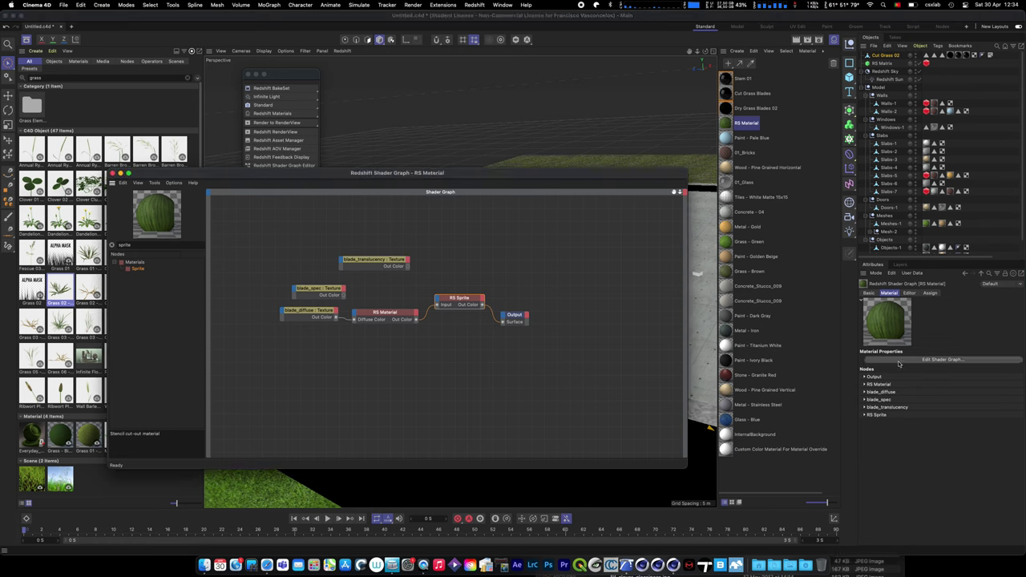
- Dismiss the data types list, then close and reopen the shader graph on the RS Sprite node
click(685, 192)
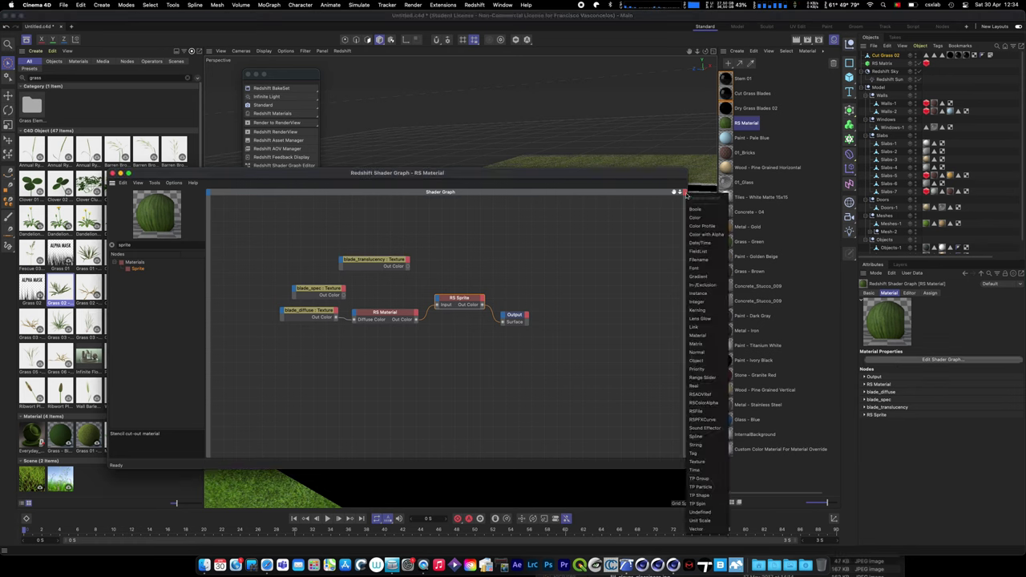
click(684, 194)
click(684, 193)
click(676, 225)
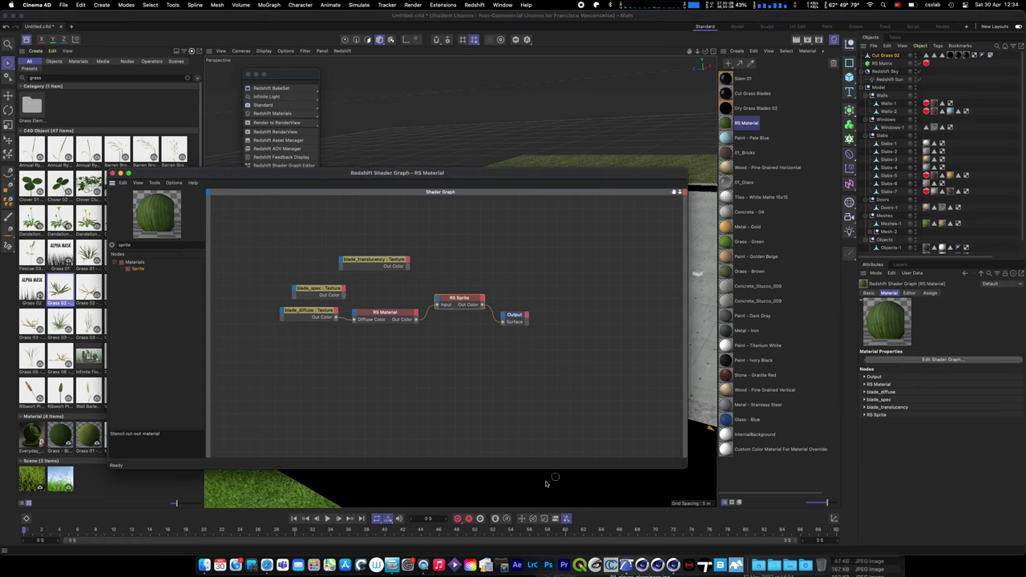
scroll(608, 446, down, 3)
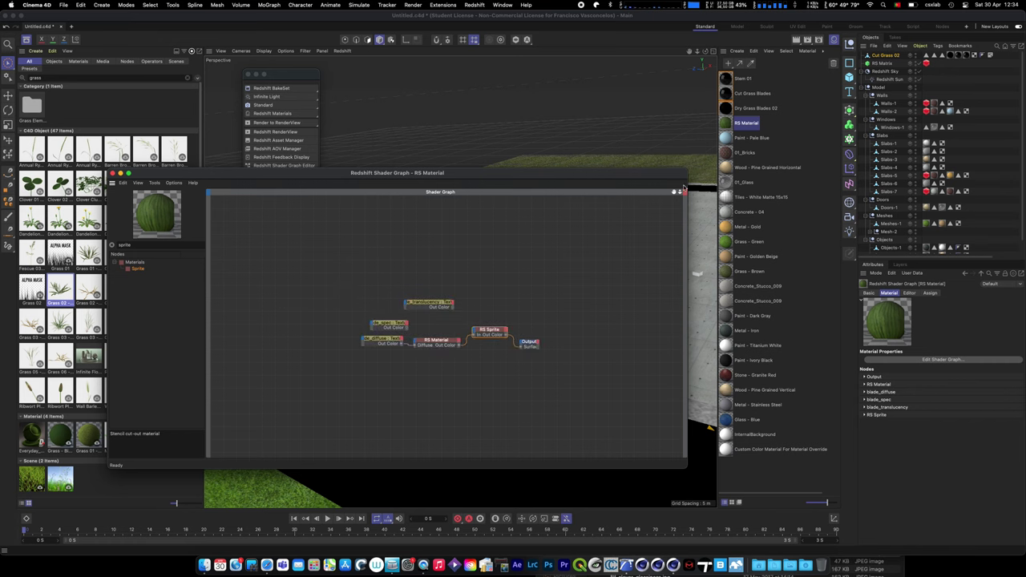
click(682, 194)
click(704, 222)
click(113, 173)
click(937, 361)
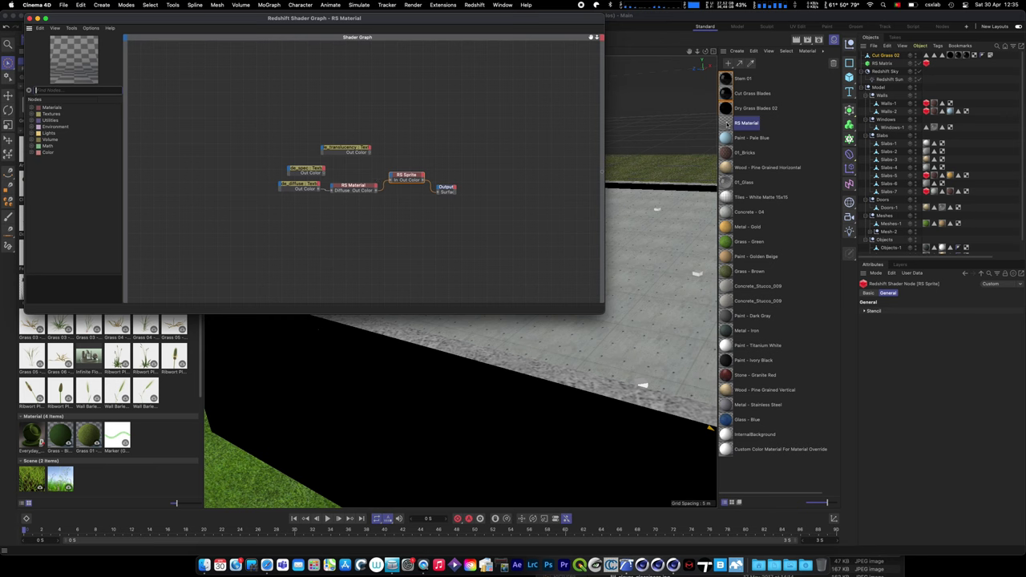
- Set the RS Sprite node's Stencil Opacity Threshold to 0.1 in Attributes
click(836, 278)
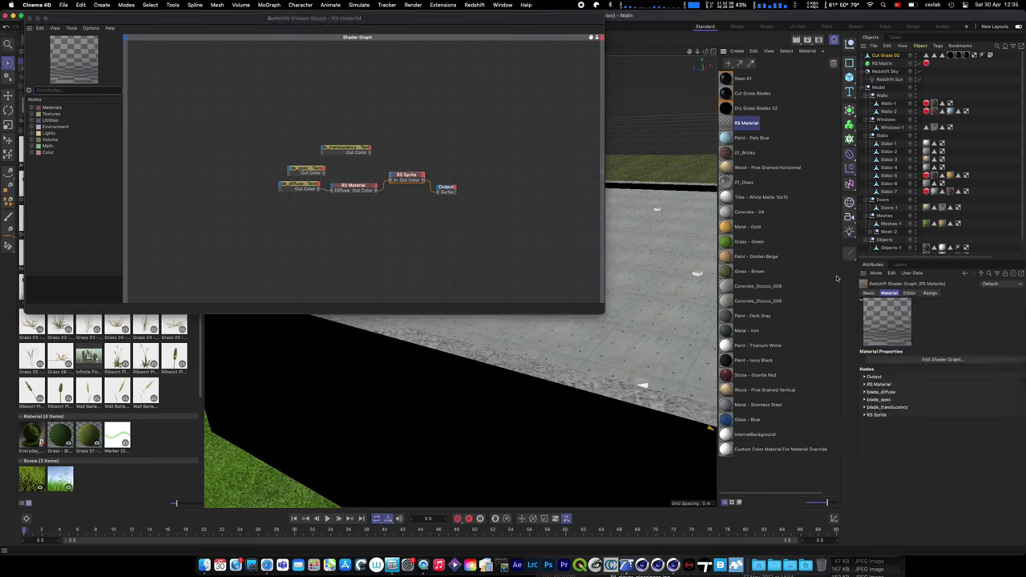
click(865, 414)
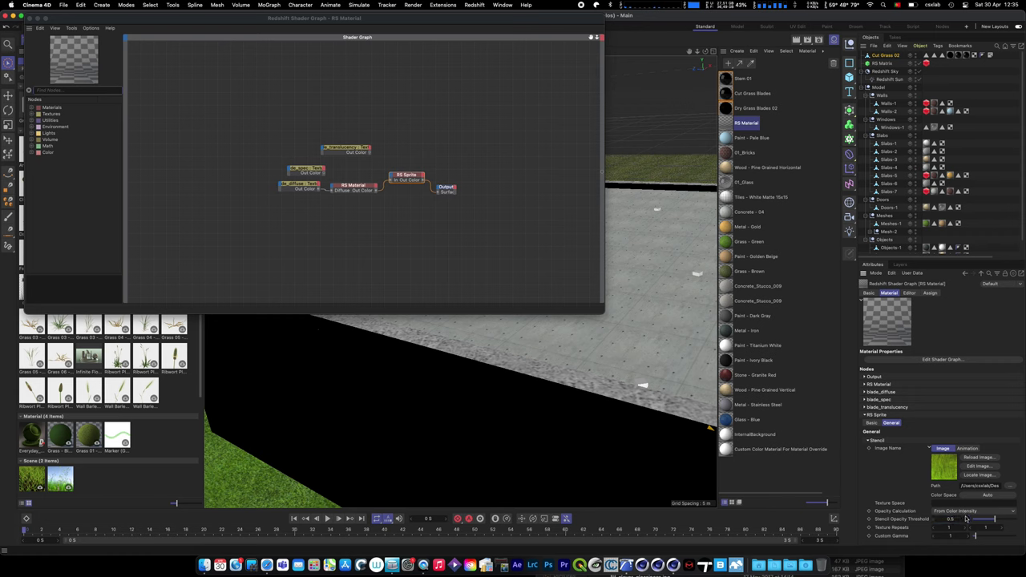
click(962, 518)
text(0.1)
key(Return)
- Close the Redshift Shader Graph window
click(440, 151)
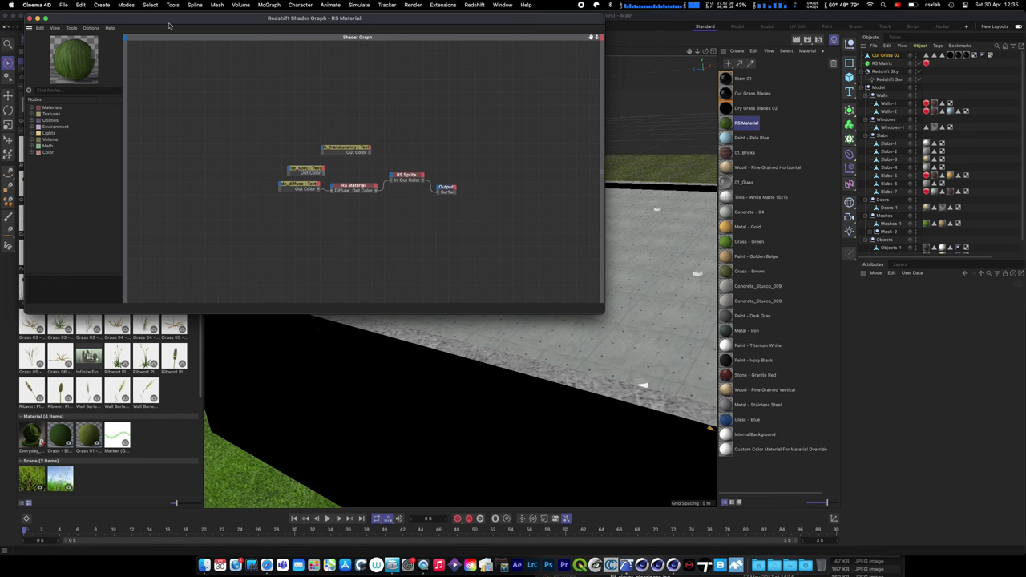
drag(26, 22, 173, 127)
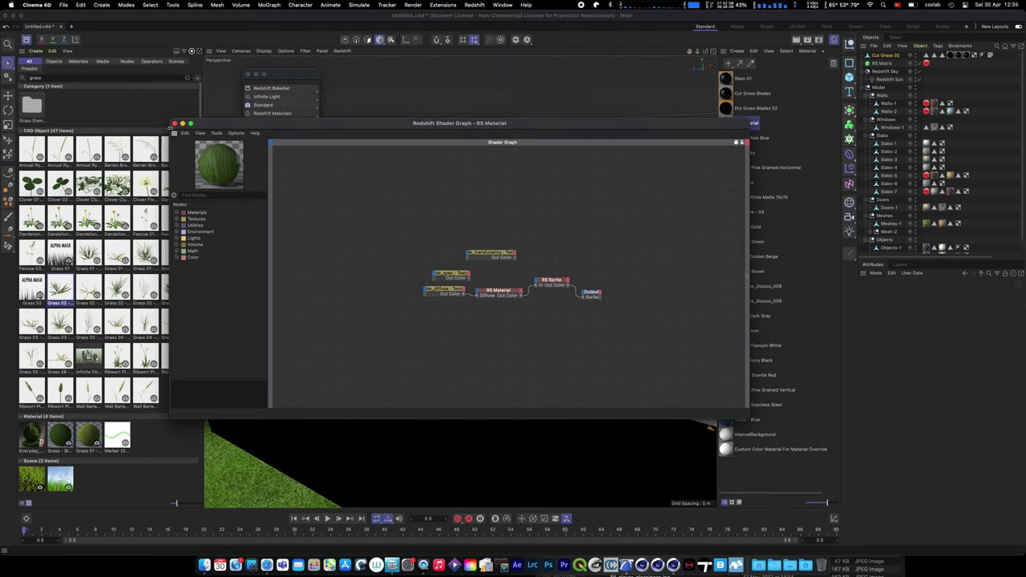
click(174, 124)
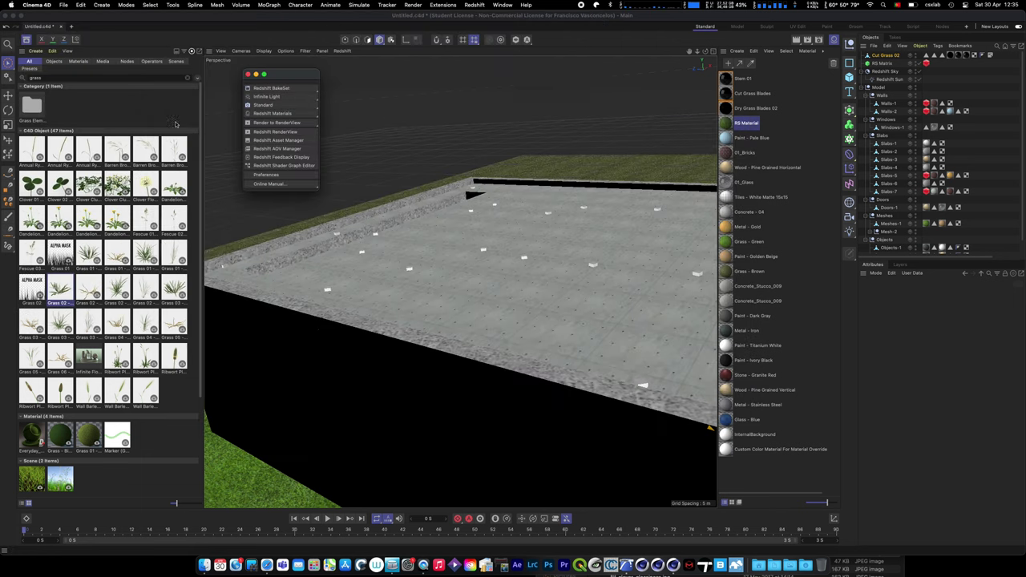
- Set RS Matrix Particles Mode to Custom Objects with Cut Grass 02 as the custom object
click(248, 74)
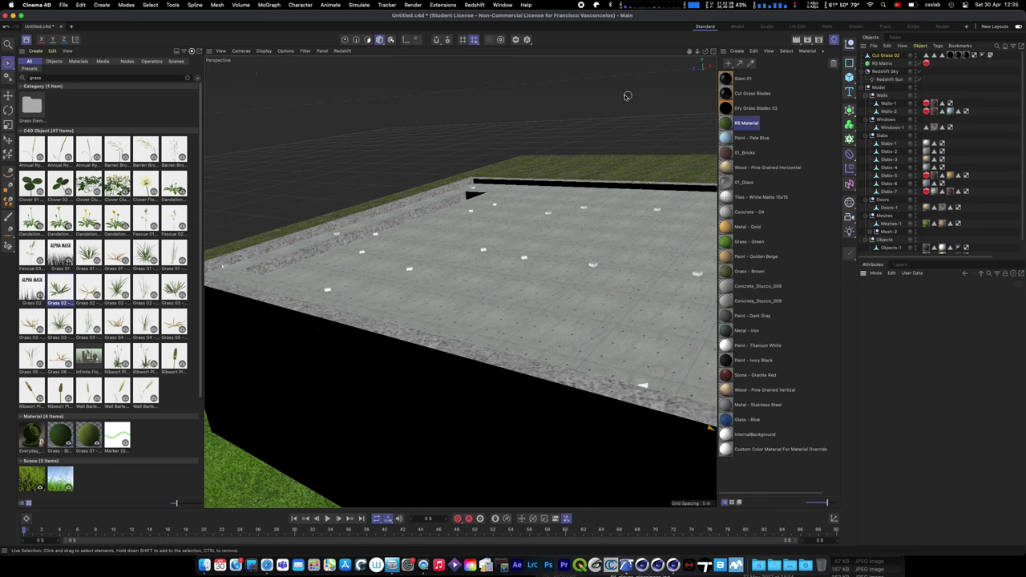
click(726, 94)
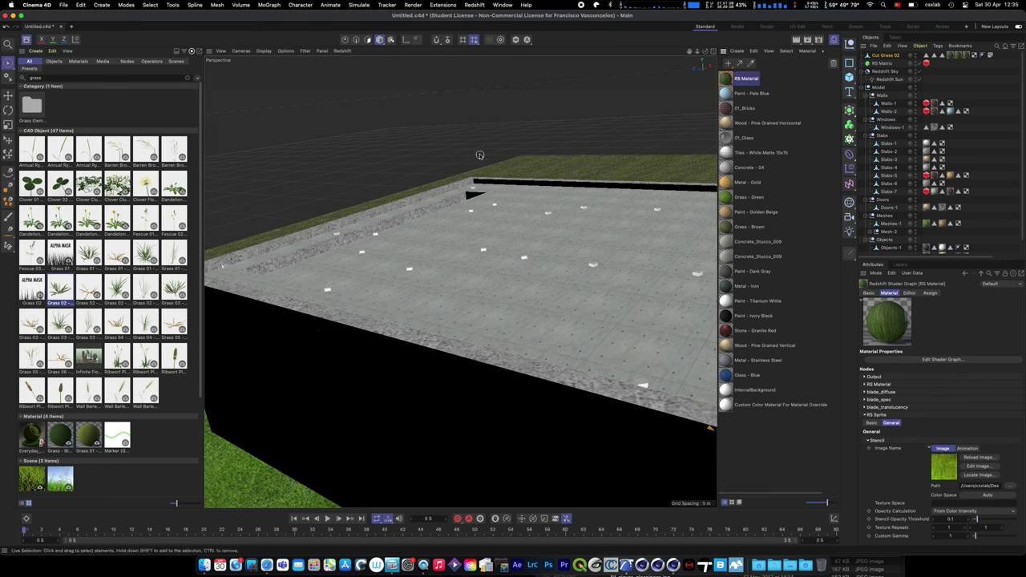
click(344, 40)
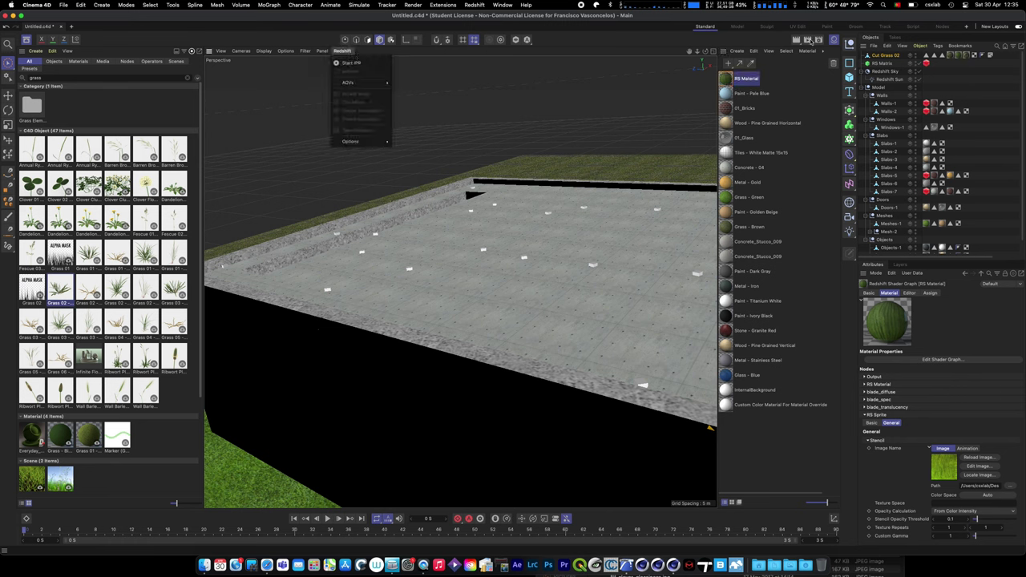
click(882, 64)
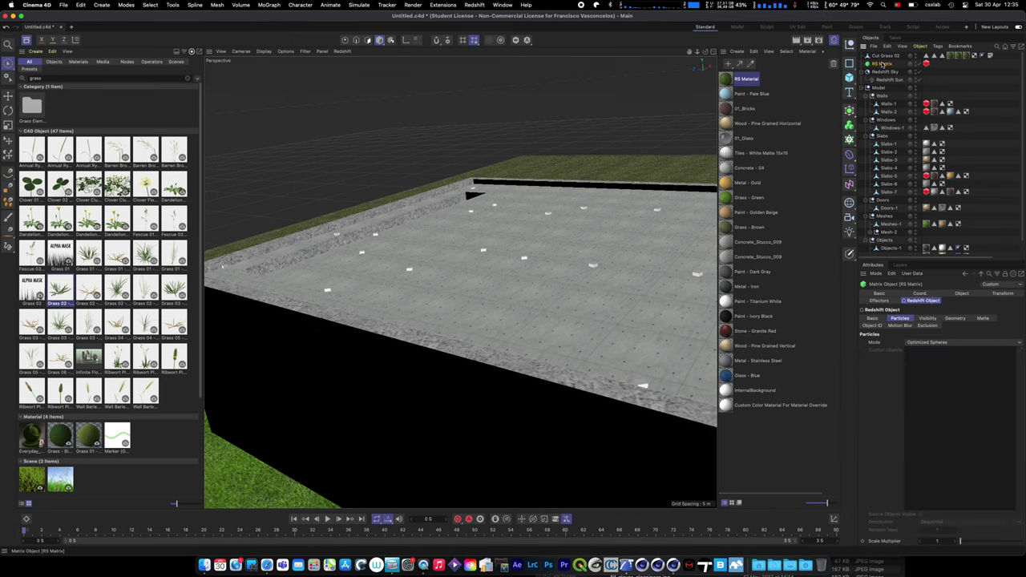
click(955, 349)
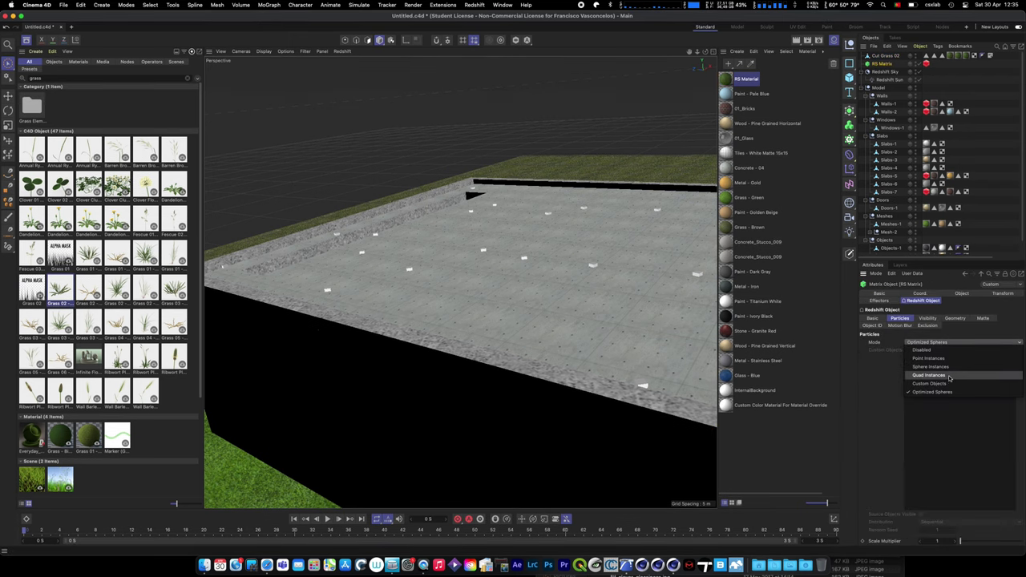
click(949, 382)
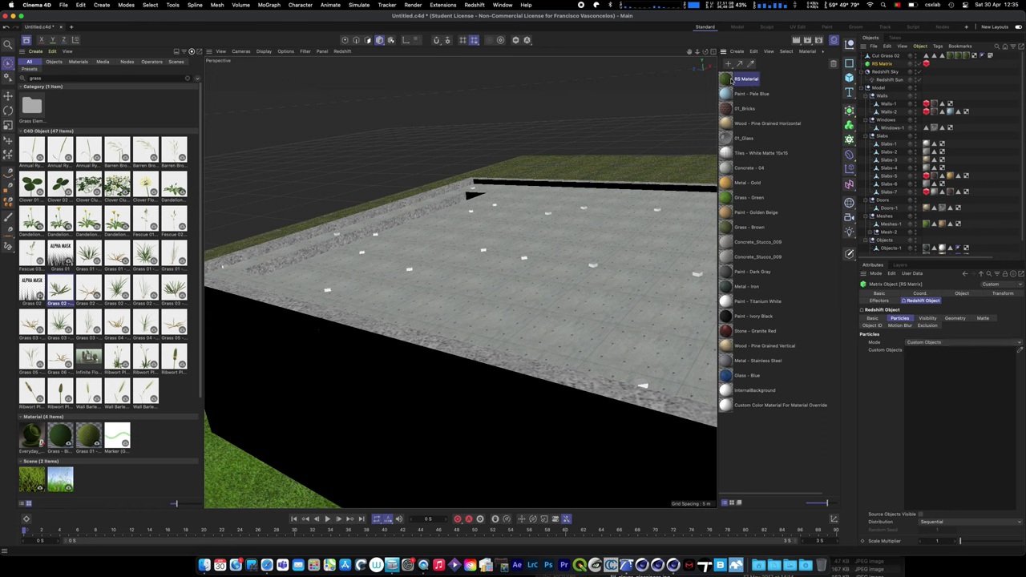
drag(925, 57, 936, 353)
- Set the RS Matrix object point count to 200
click(961, 294)
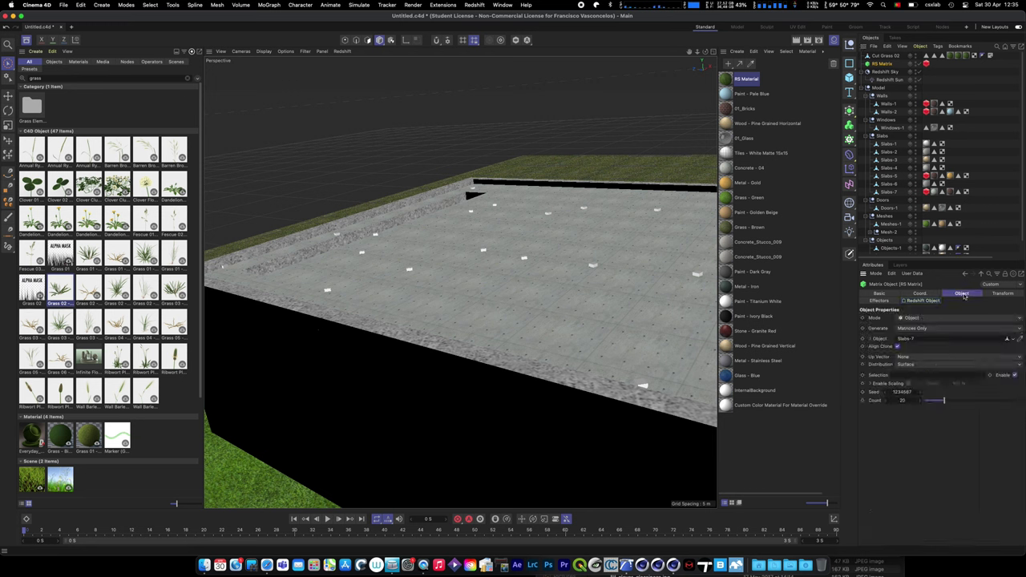
click(911, 400)
key(Return)
click(342, 51)
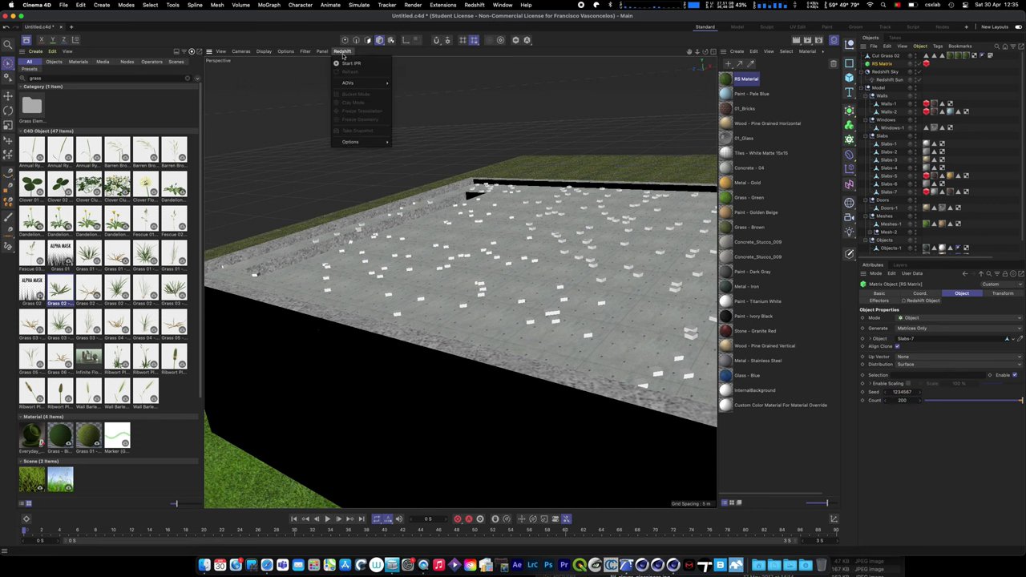
- Start Redshift IPR in the viewport, turn off Align Clone, and raise the matrix Count to 20000
click(350, 62)
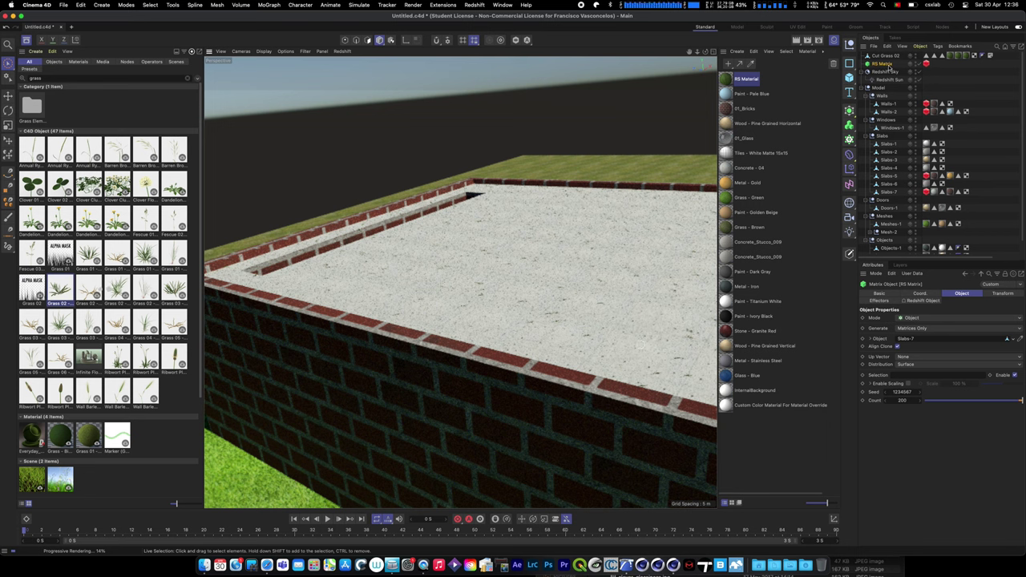
click(896, 345)
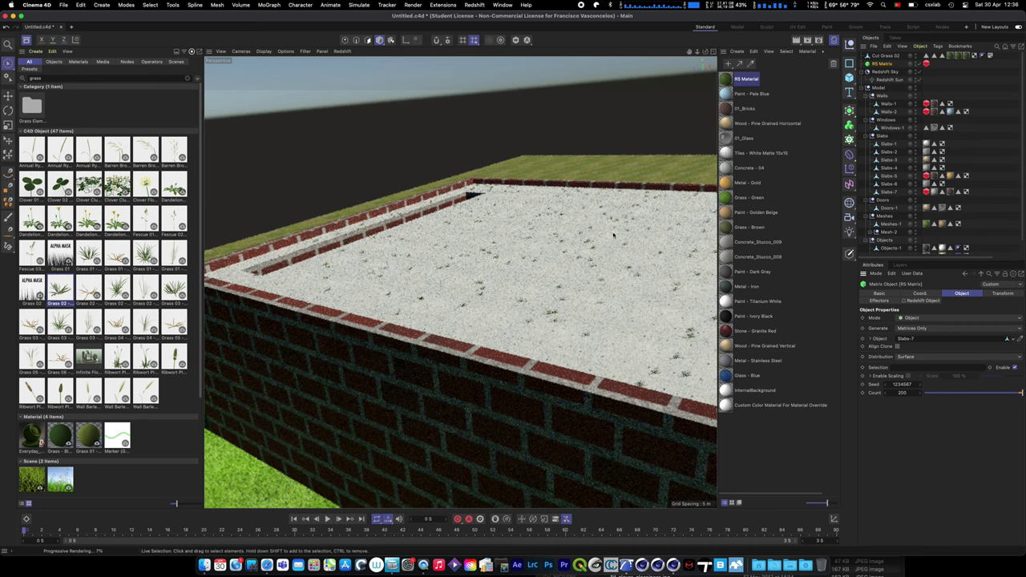
scroll(553, 344, up, 5)
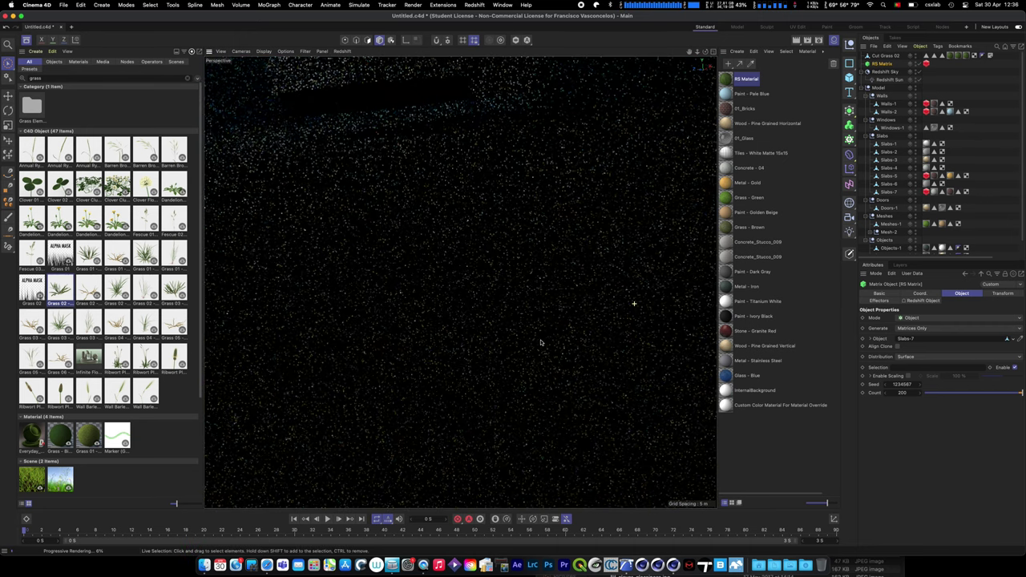
alt+drag(540, 343, 584, 264)
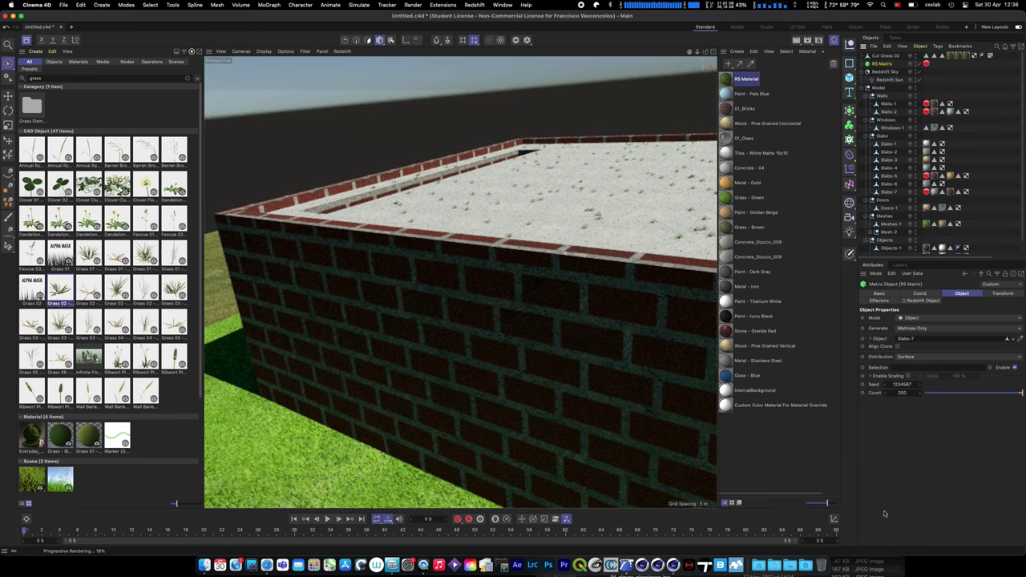
click(909, 391)
text(20000)
key(Return)
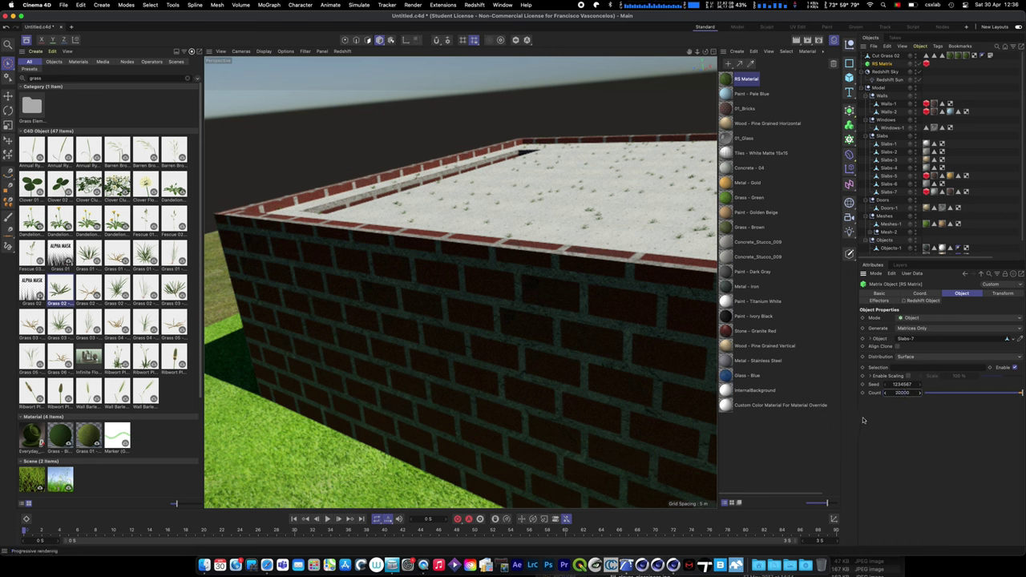
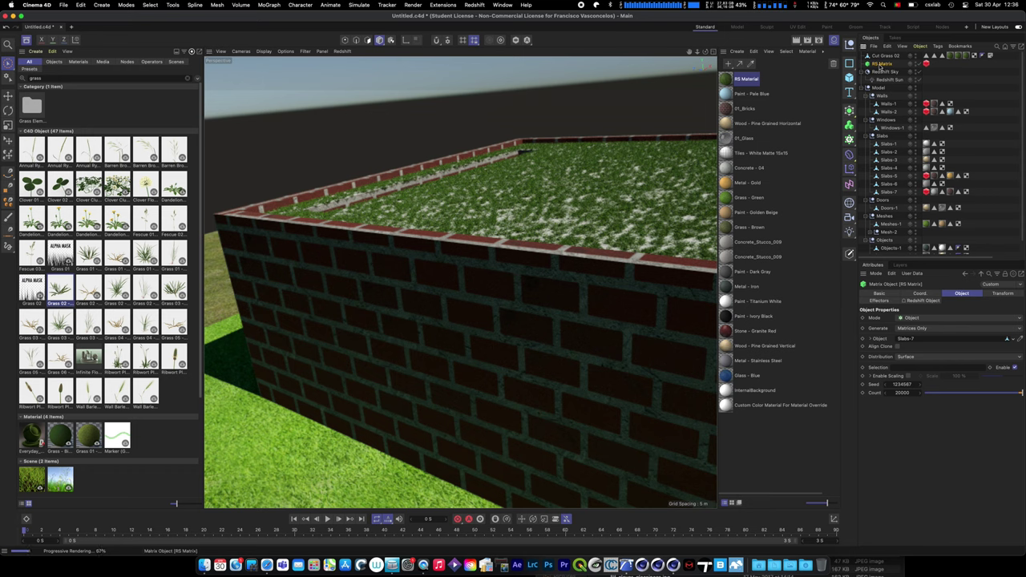
- Delete RS Matrix and Cut Grass 02 from the roof, then orbit out to frame the house on its lawn
key(Delete)
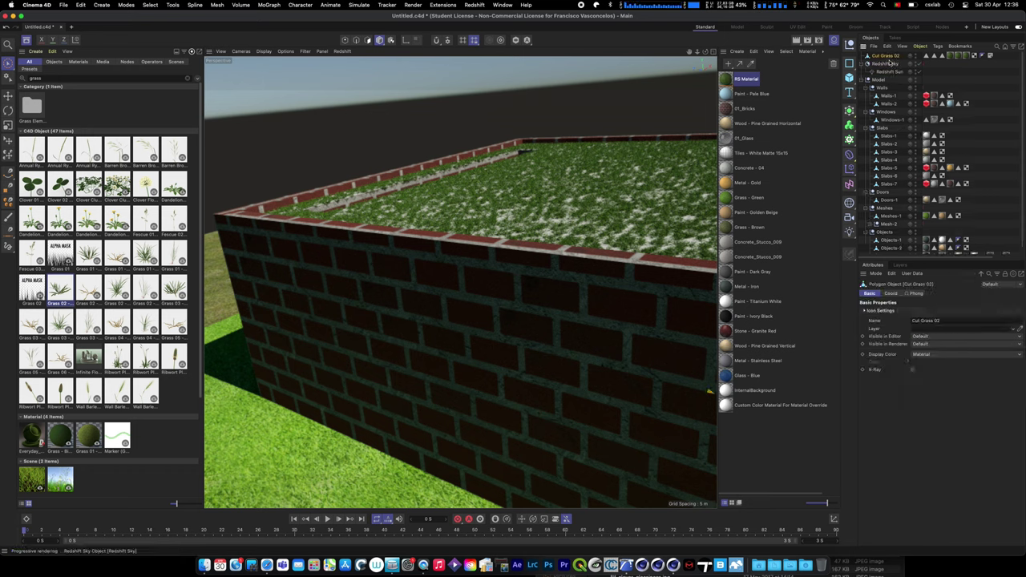
key(Delete)
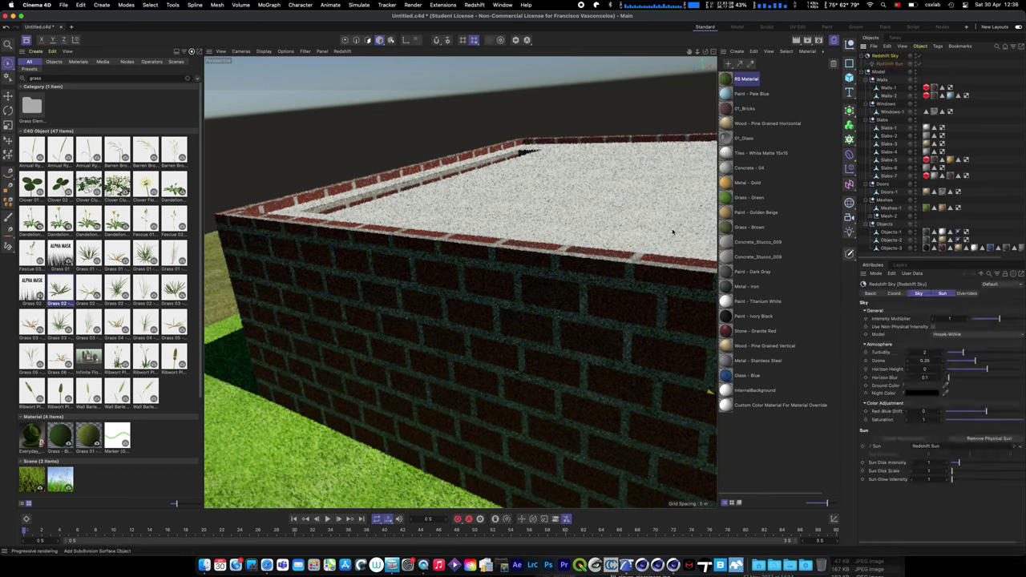
scroll(457, 270, down, 6)
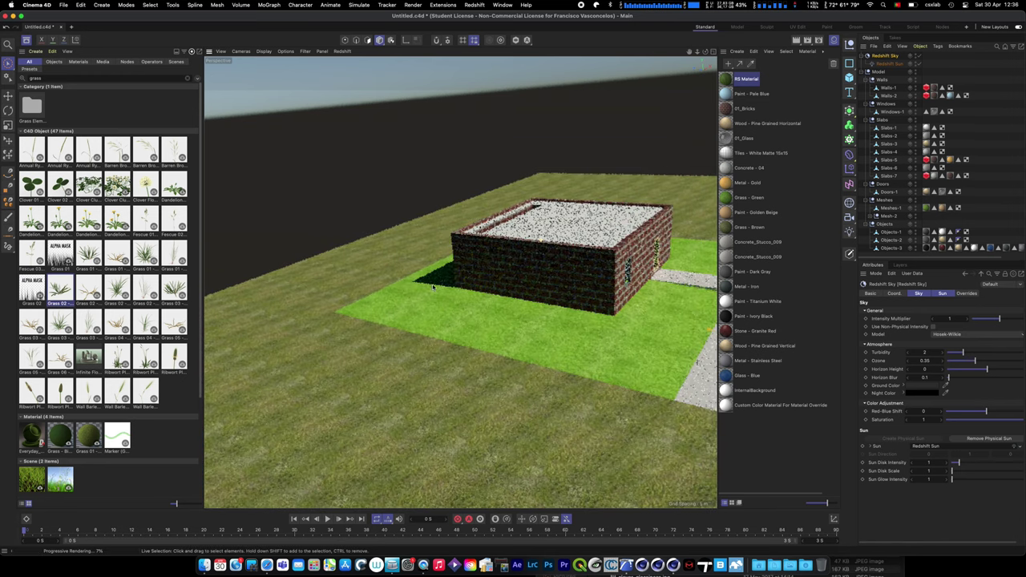
alt+drag(432, 287, 577, 357)
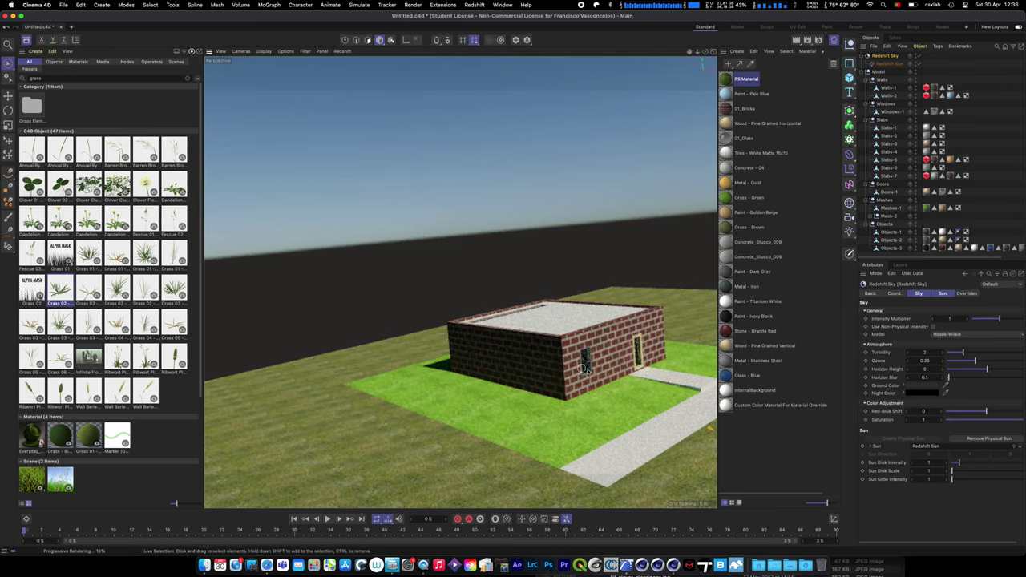
scroll(600, 369, up, 3)
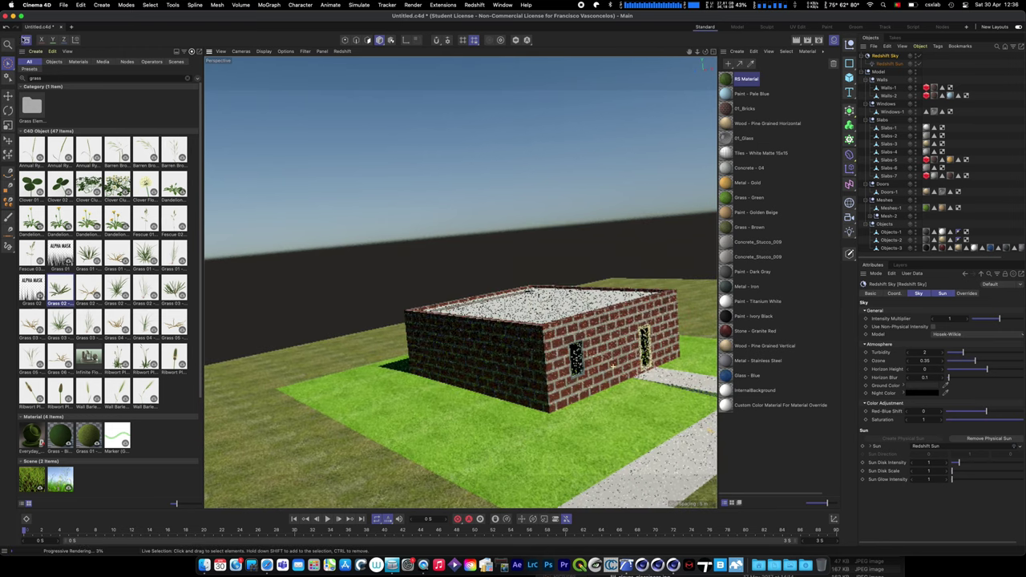
alt+drag(408, 275, 296, 275)
key(shift+F8)
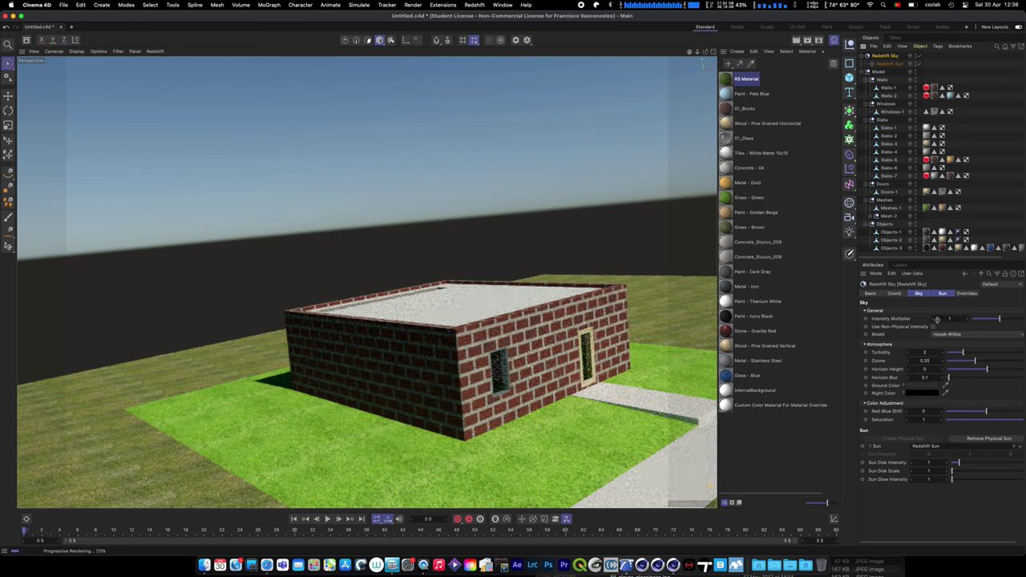
- Review the Redshift Sky's sun, override and atmosphere settings
click(943, 295)
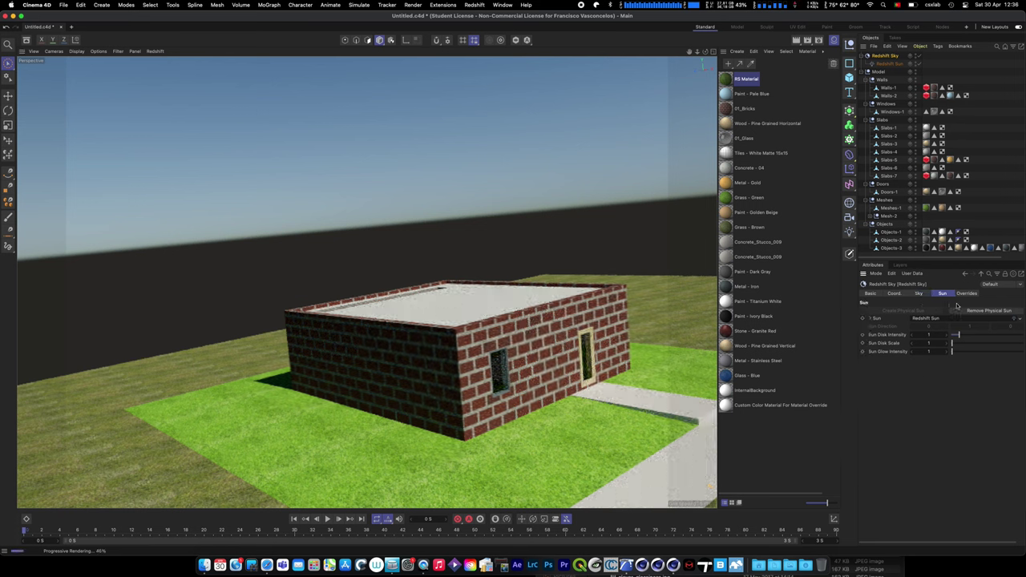
click(964, 294)
click(935, 294)
click(920, 294)
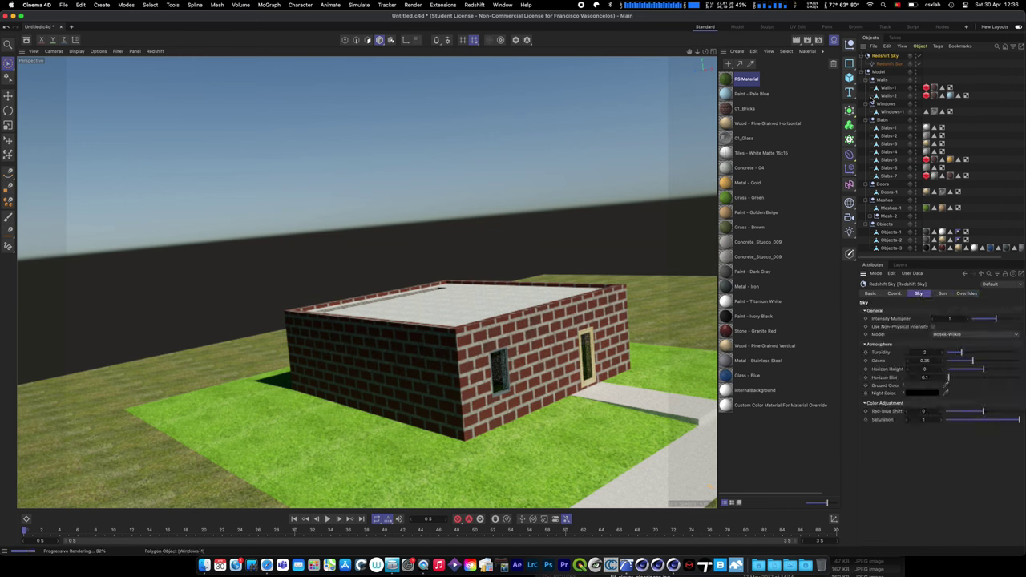
- Set the Redshift Sun's shadow Softness to 3 and bring the asset library back
click(888, 64)
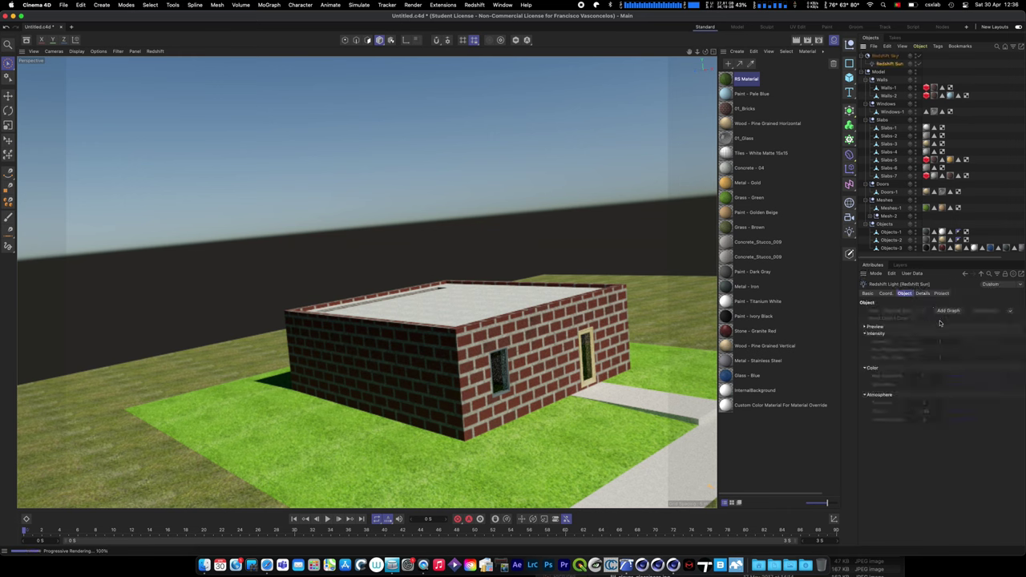
click(923, 293)
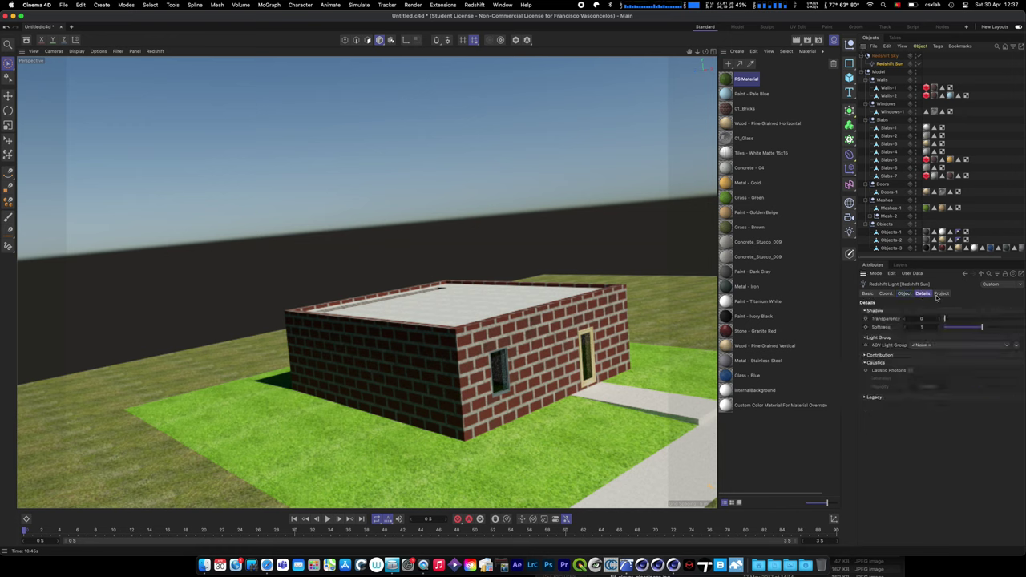
click(925, 328)
text(3)
key(Return)
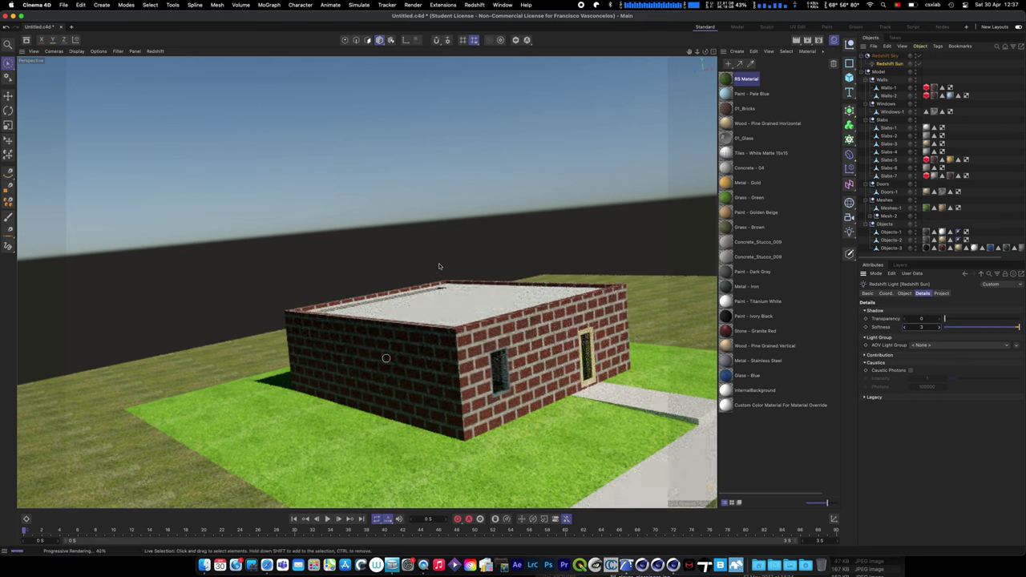
click(24, 41)
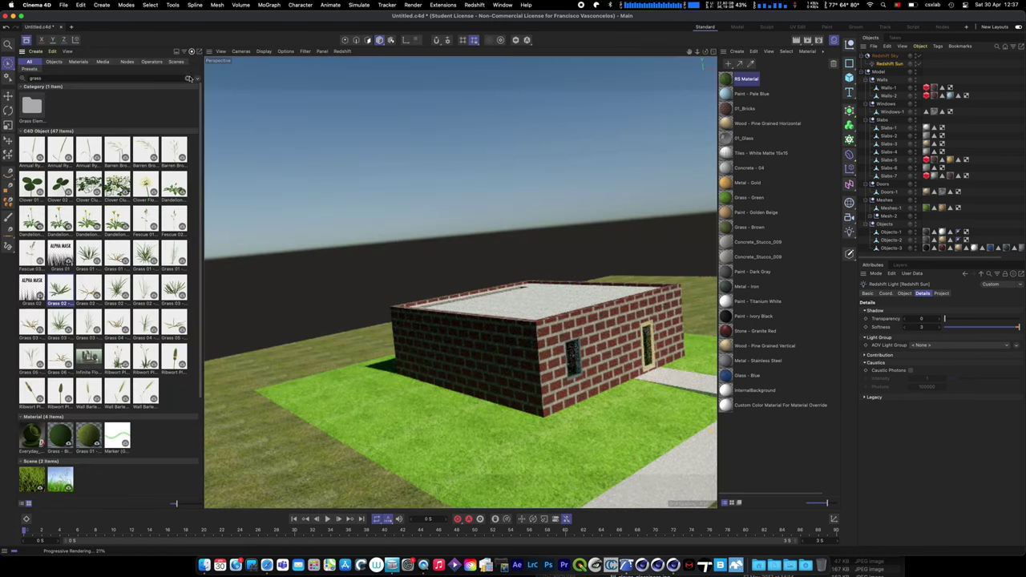
- Browse the asset library to Objects > Landscape > Plants > European Trees
click(190, 79)
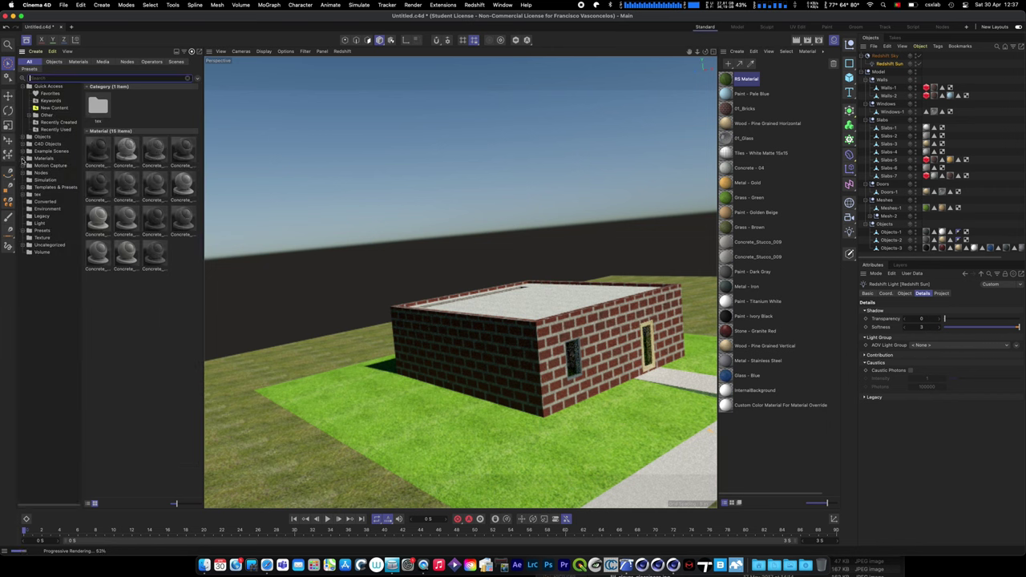
click(24, 144)
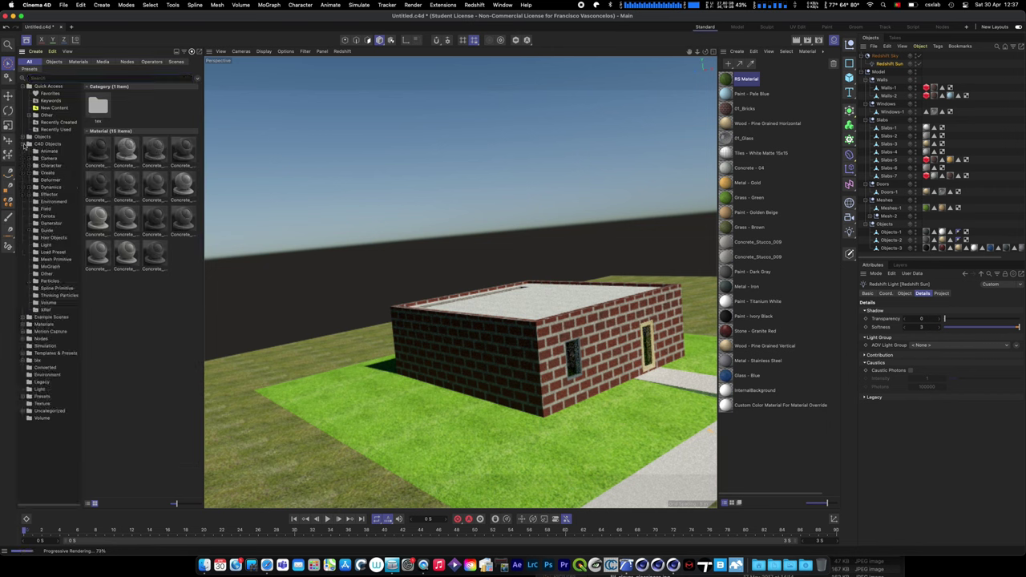
click(25, 136)
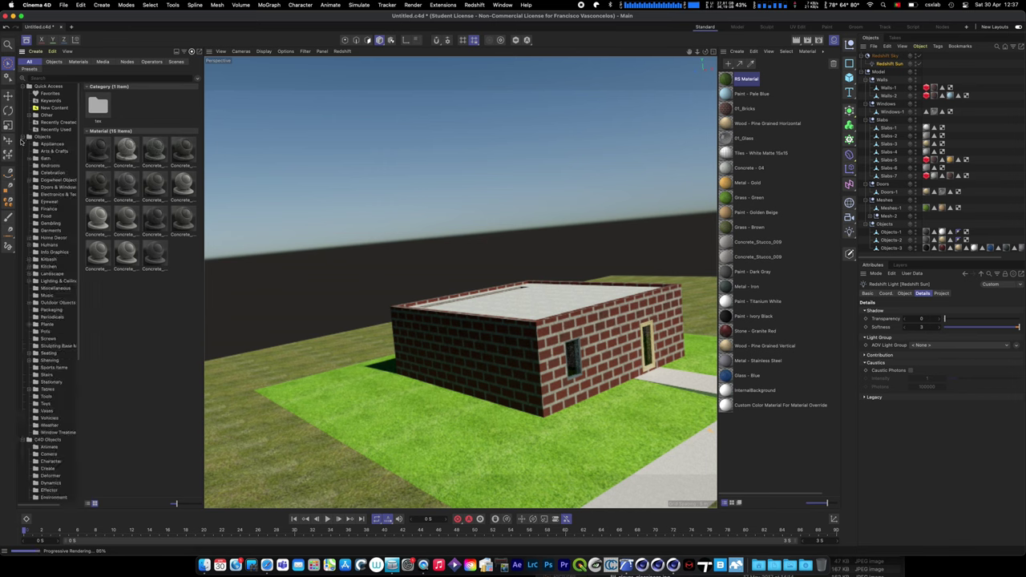
double_click(50, 274)
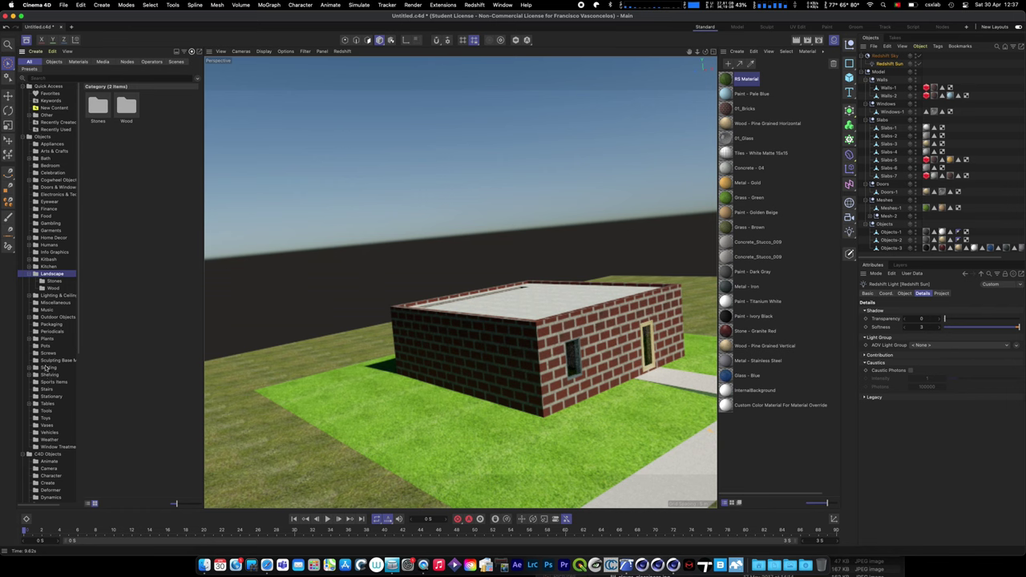
double_click(49, 340)
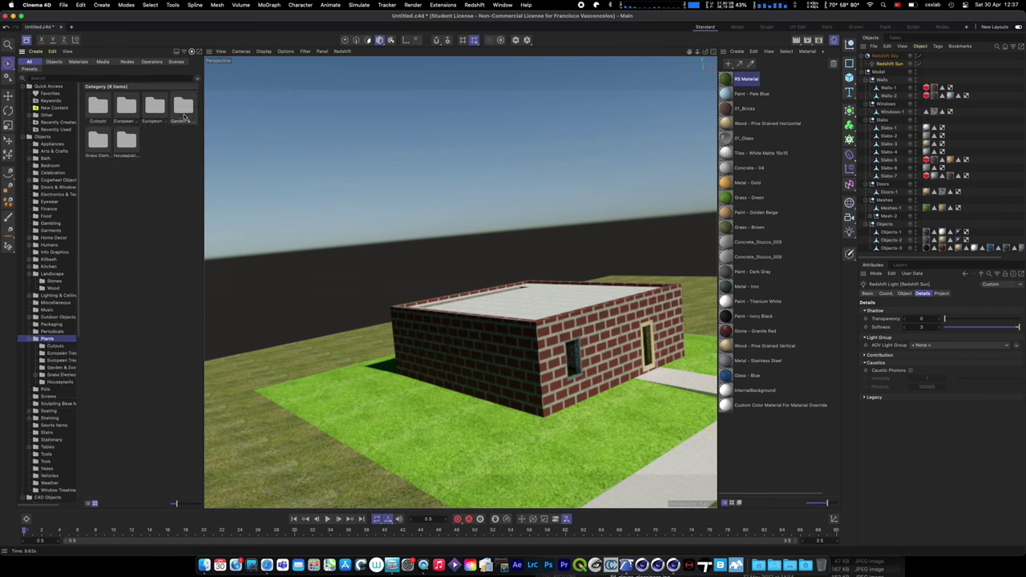
double_click(125, 110)
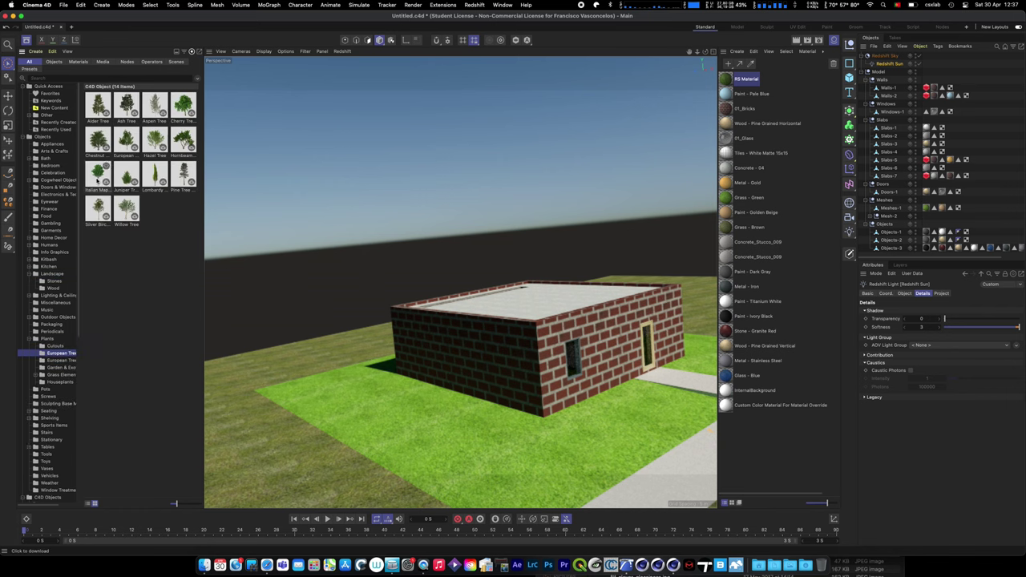
click(63, 360)
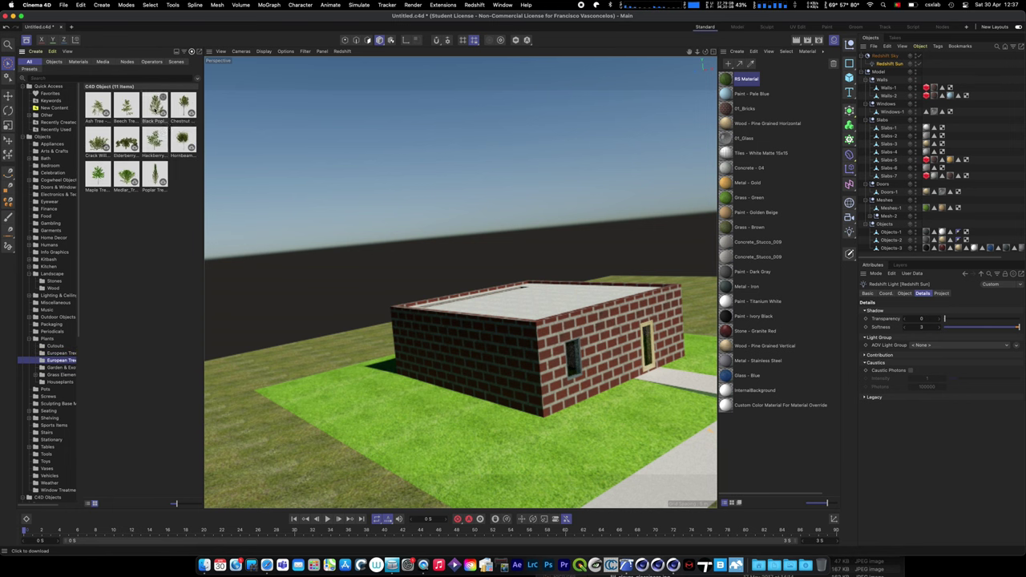
- Add the young Black Poplar tree beside the path and orbit to bring it into view
drag(155, 104, 351, 257)
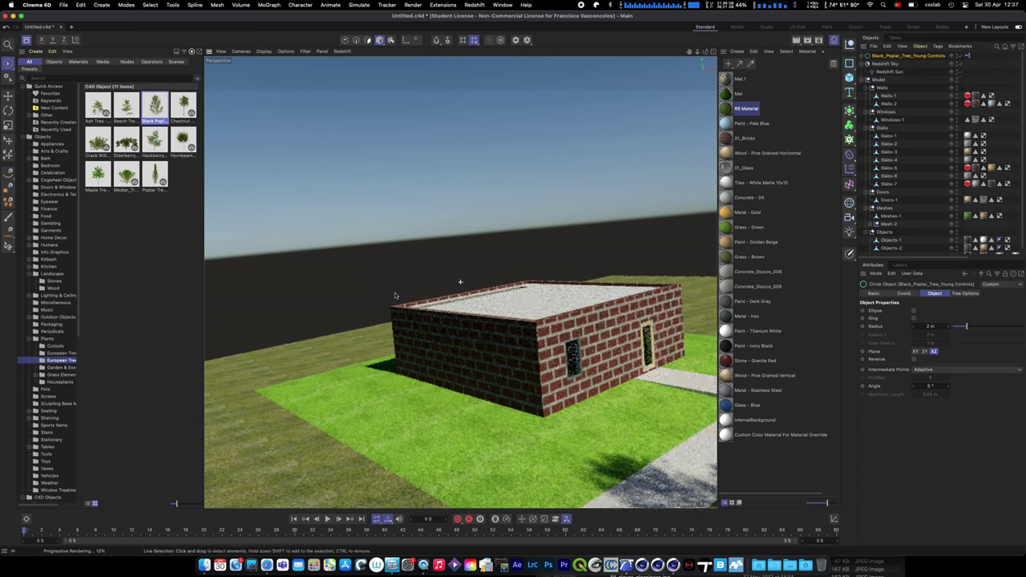
alt+drag(396, 297, 353, 298)
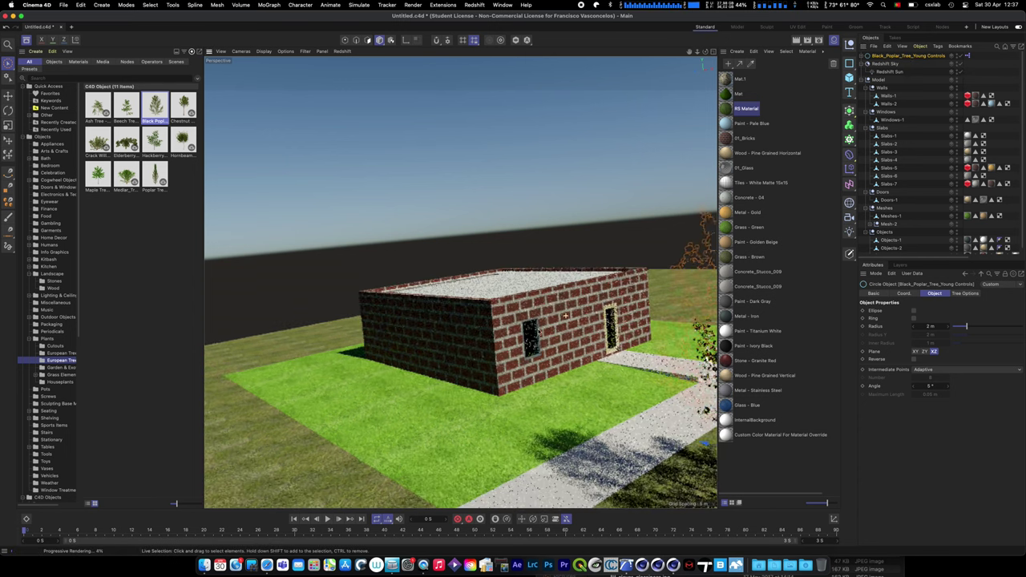
scroll(565, 315, down, 3)
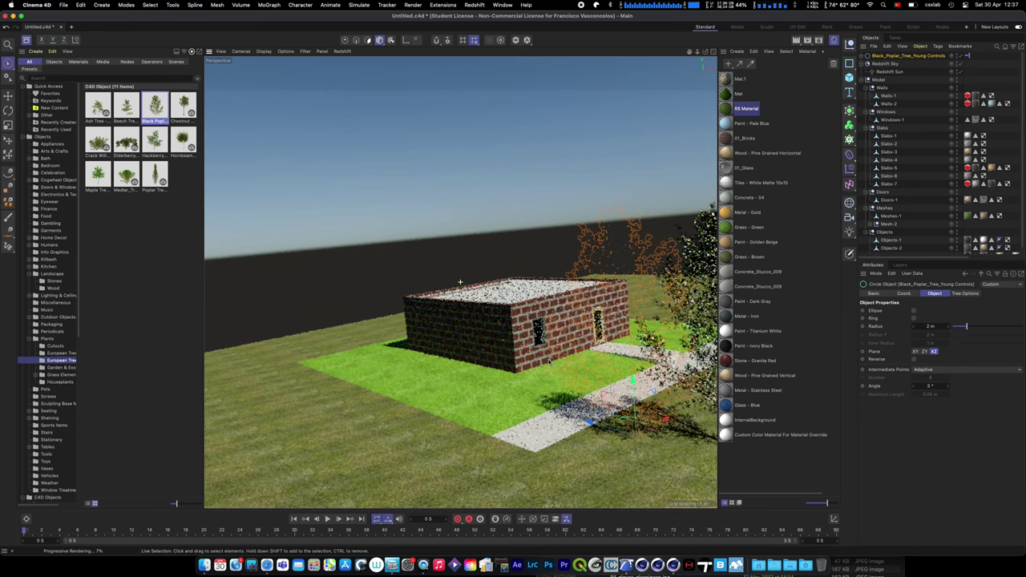
alt+drag(565, 369, 521, 370)
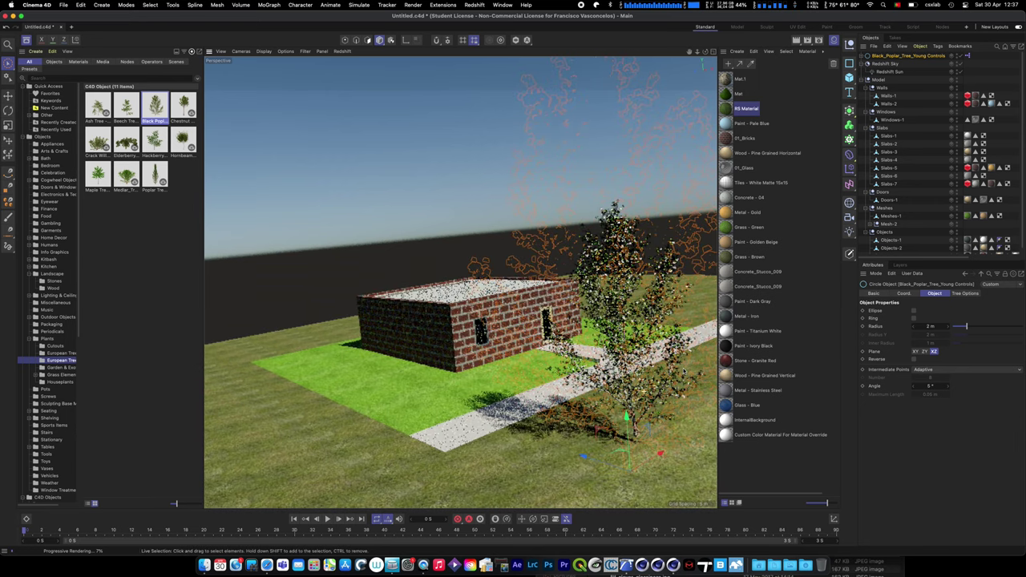
scroll(532, 72, up, 3)
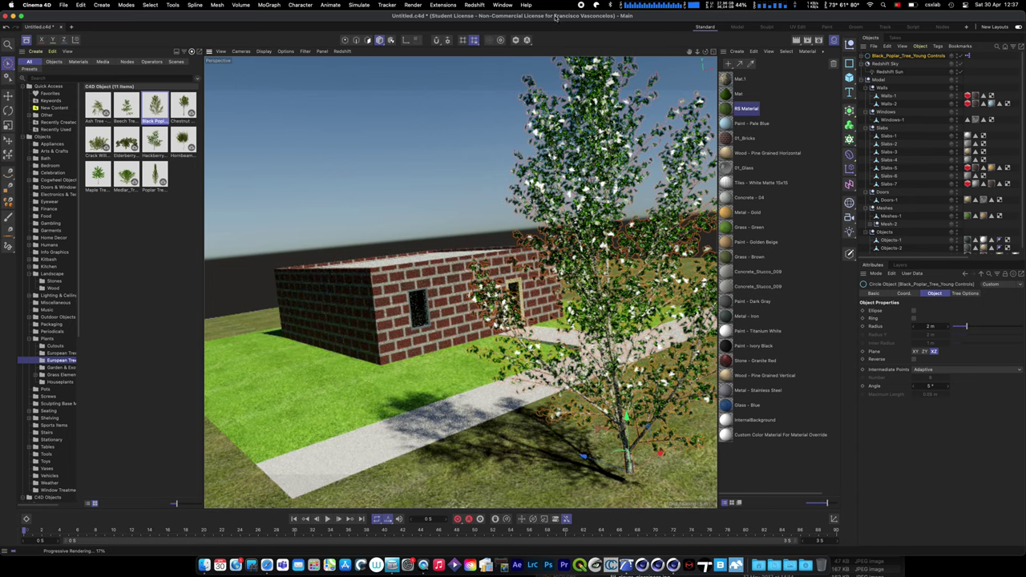
- Reset the Redshift Sun's shadow softness to 0, then raise it to 2
click(891, 64)
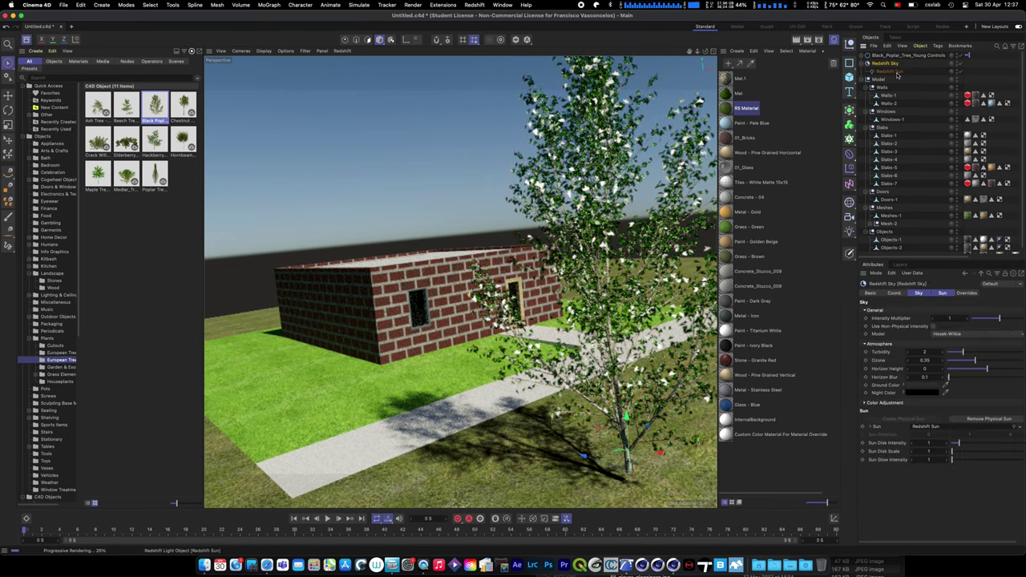
click(893, 71)
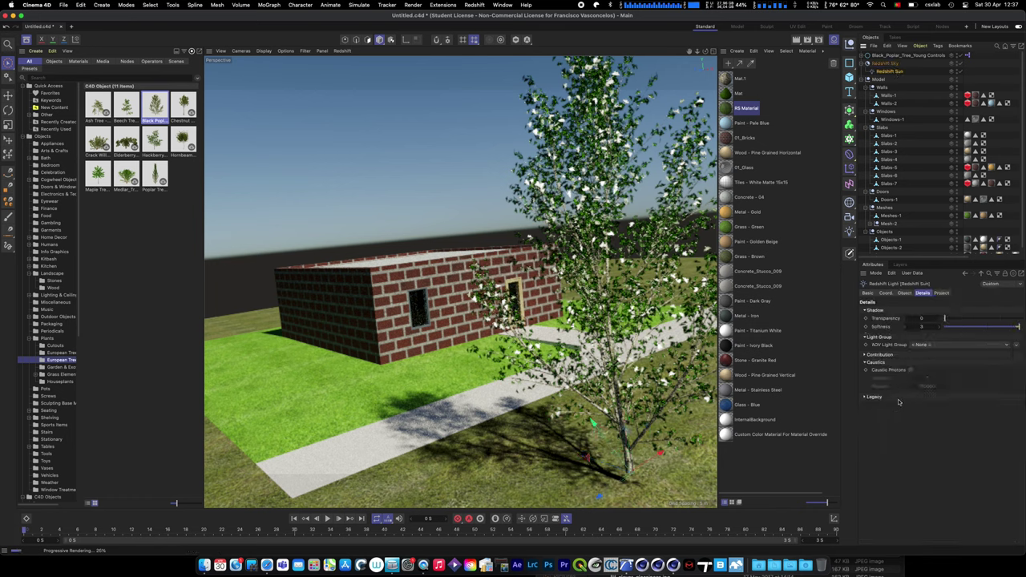
click(929, 326)
text(0)
key(Return)
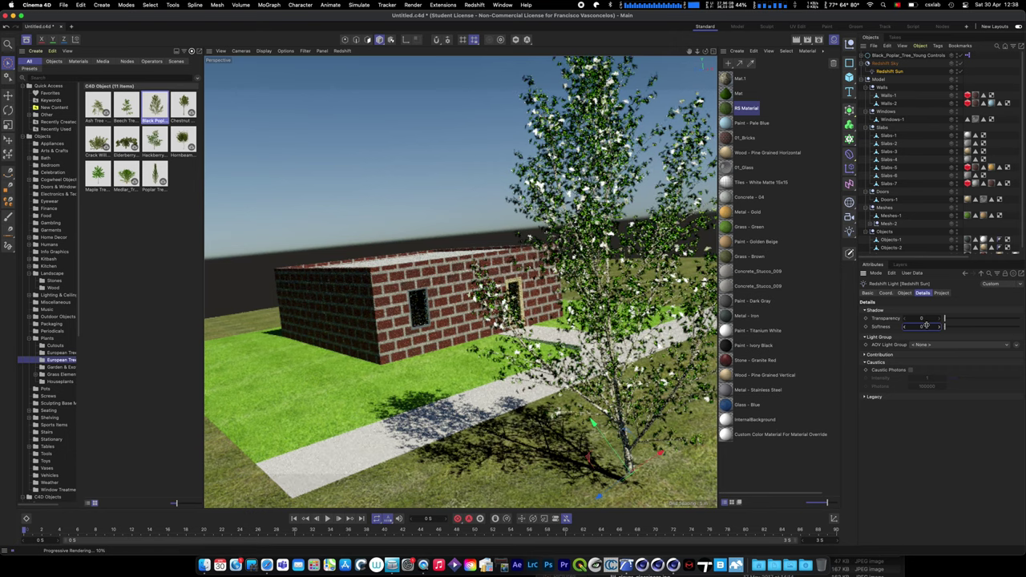
drag(924, 326, 904, 326)
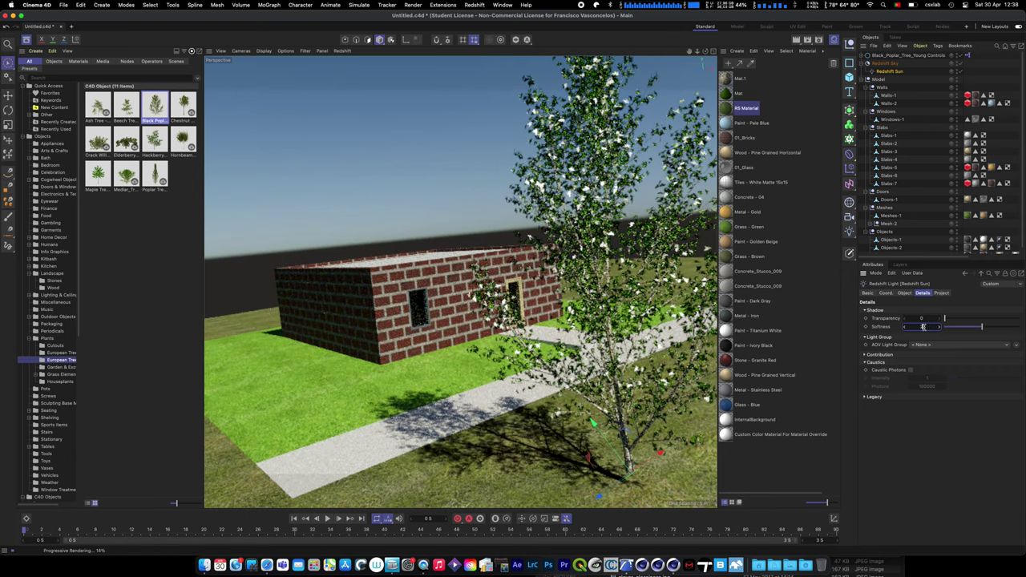
drag(913, 327, 917, 327)
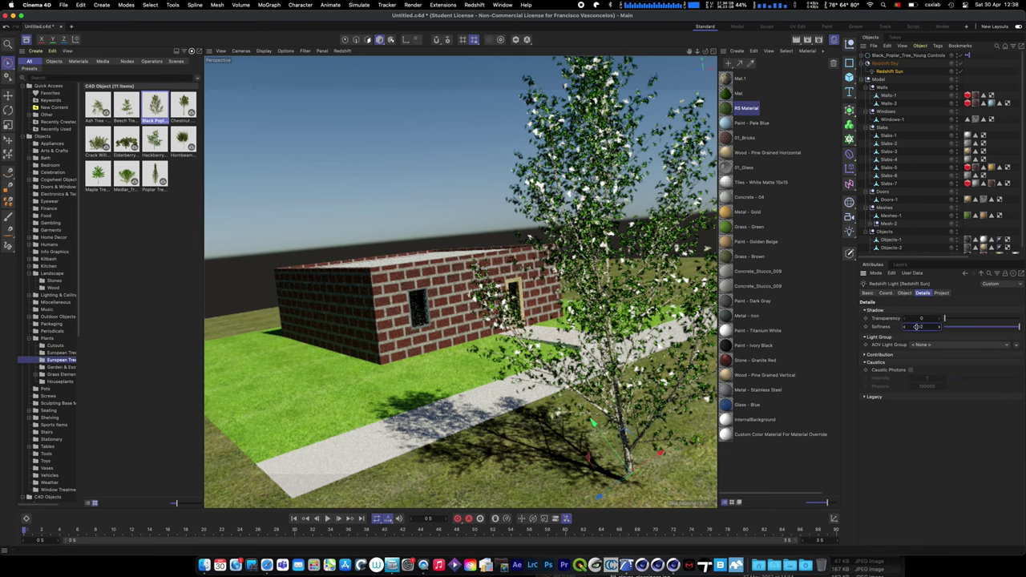
- Brighten the Redshift Sky's sun disk and set its Sun Disk Scale to 1
click(890, 57)
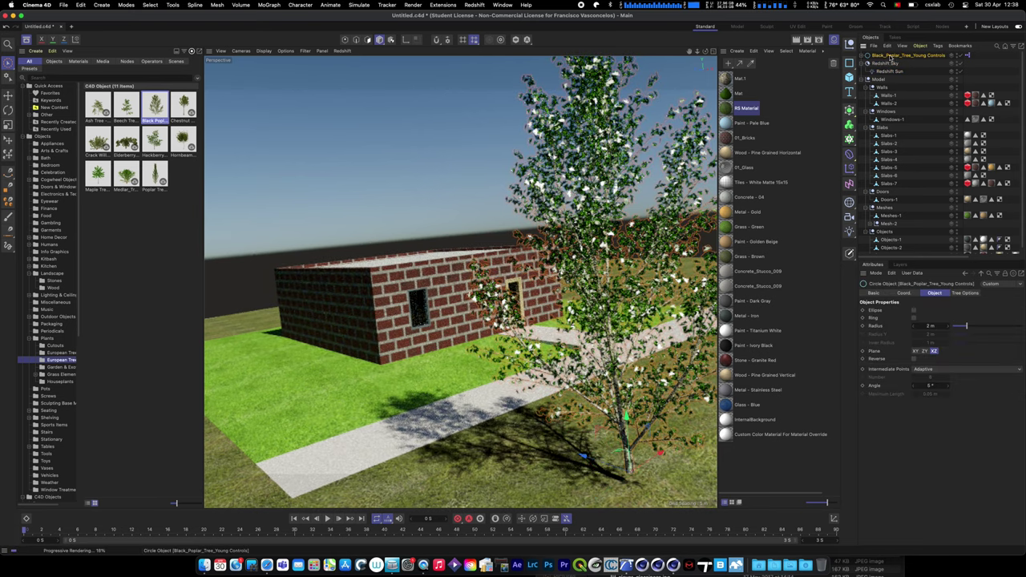
click(885, 64)
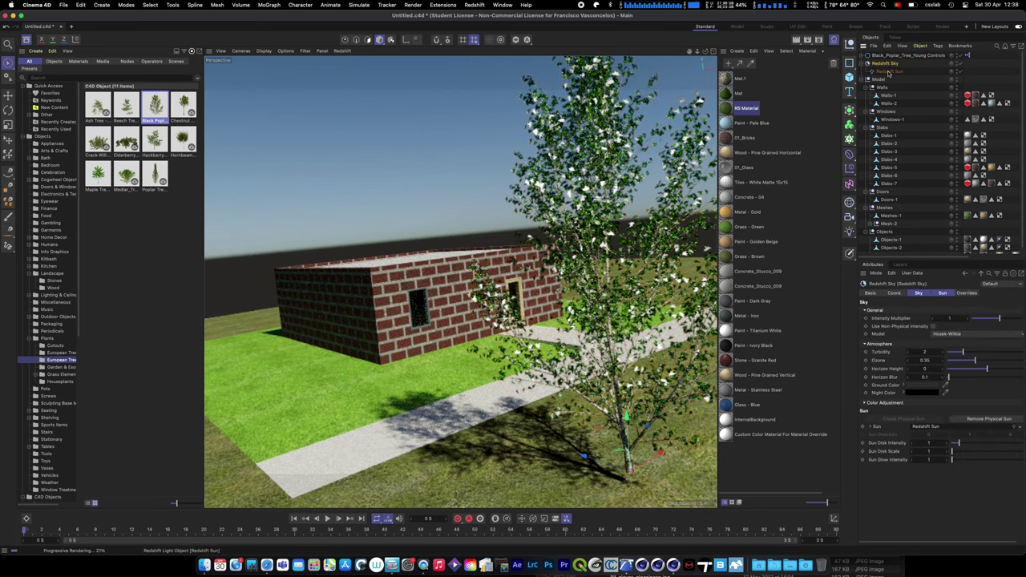
shift+click(941, 294)
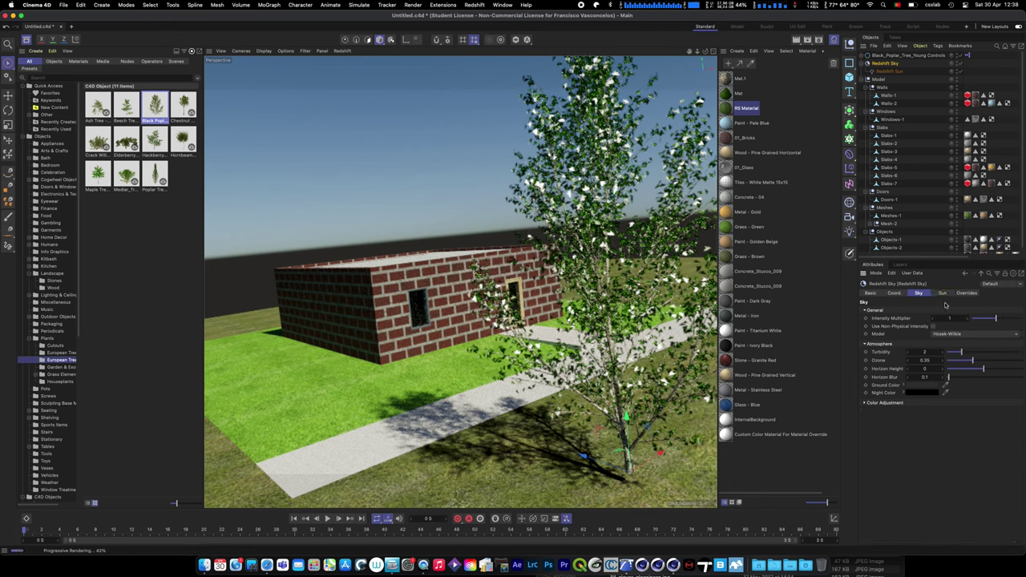
click(943, 294)
drag(975, 335, 966, 355)
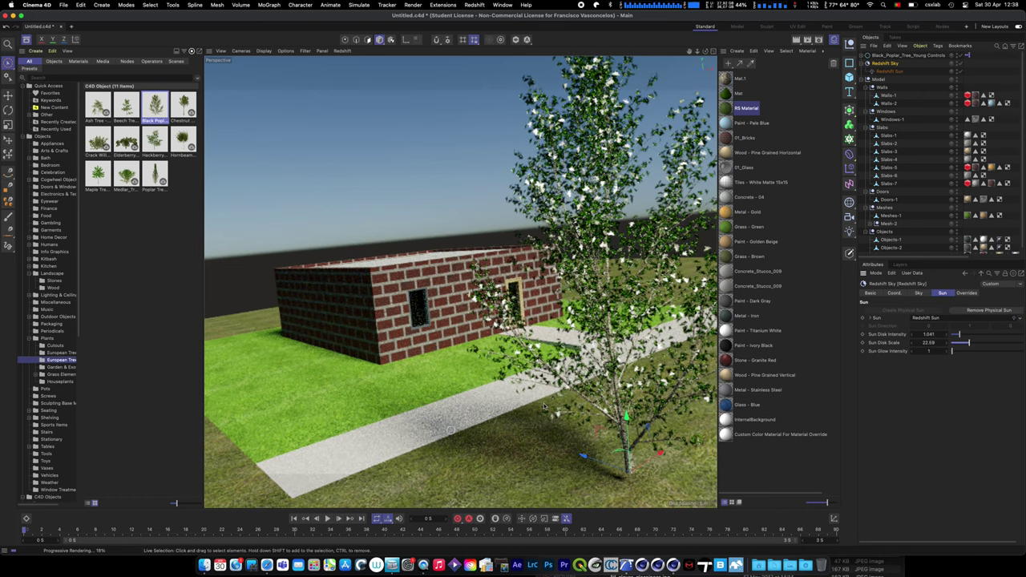
double_click(934, 342)
text(1)
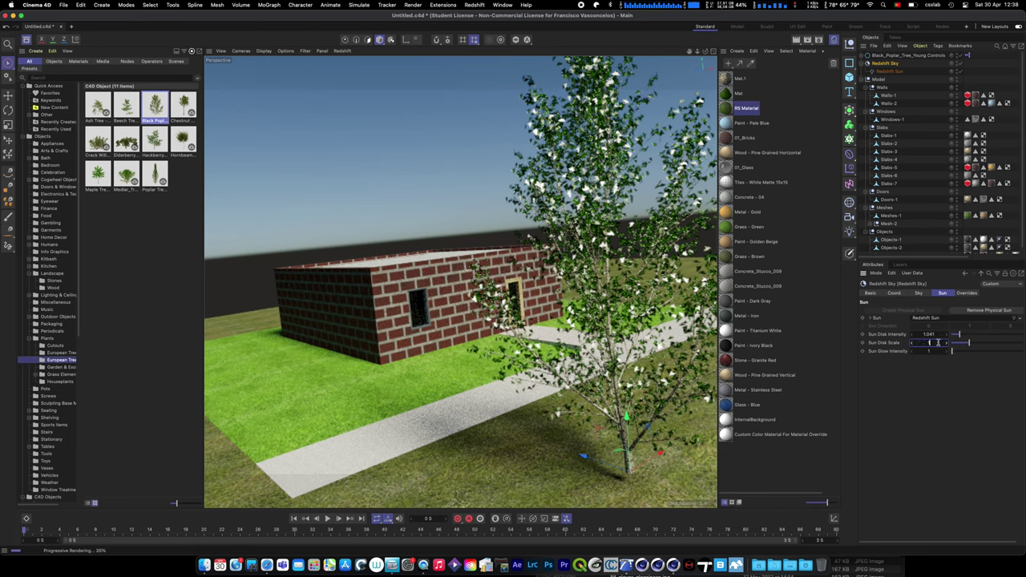
key(Return)
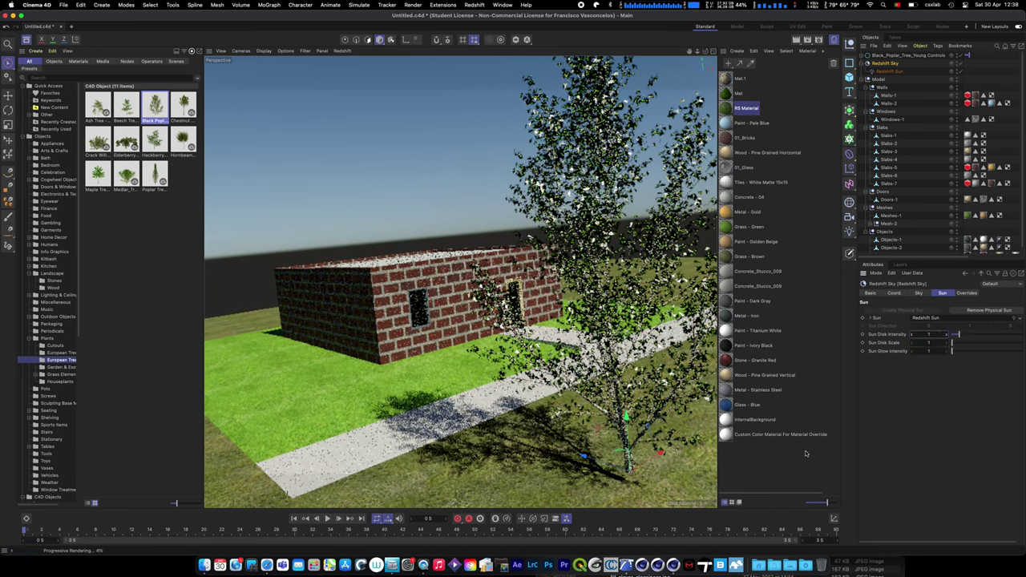
- Recheck the sun and sky settings and inspect the Wood - Pine Grained Vertical material
click(887, 71)
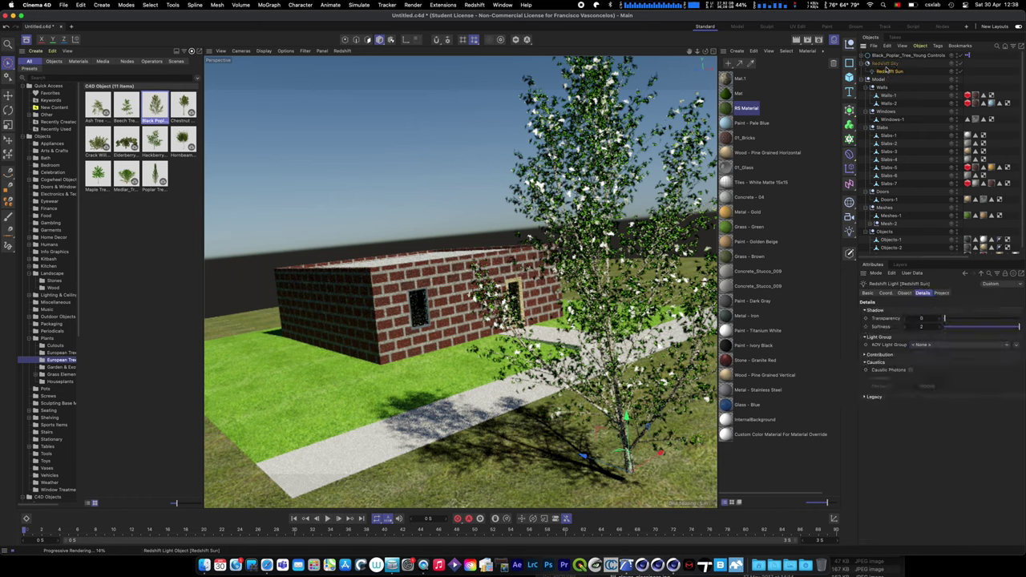
click(885, 63)
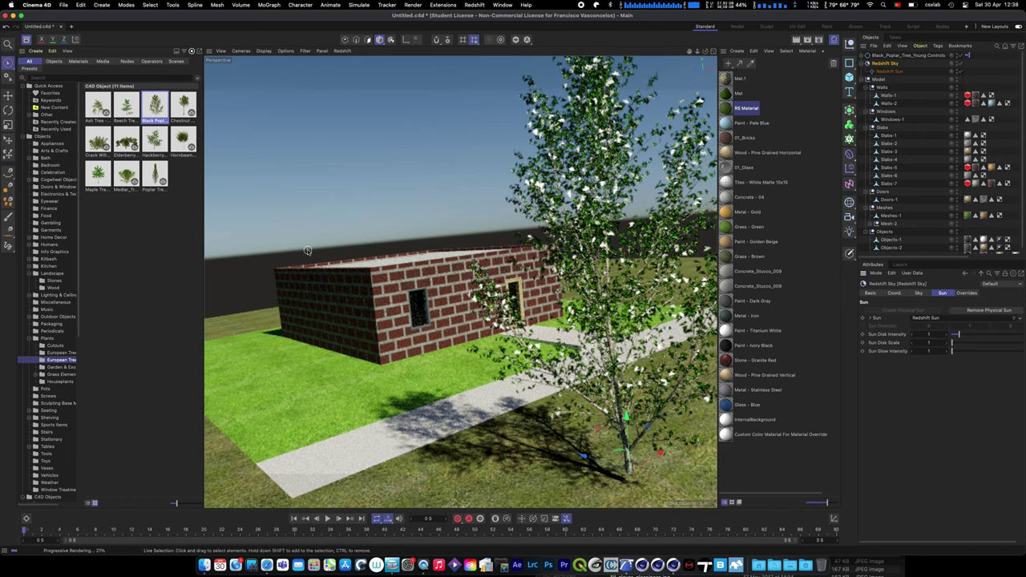
click(761, 455)
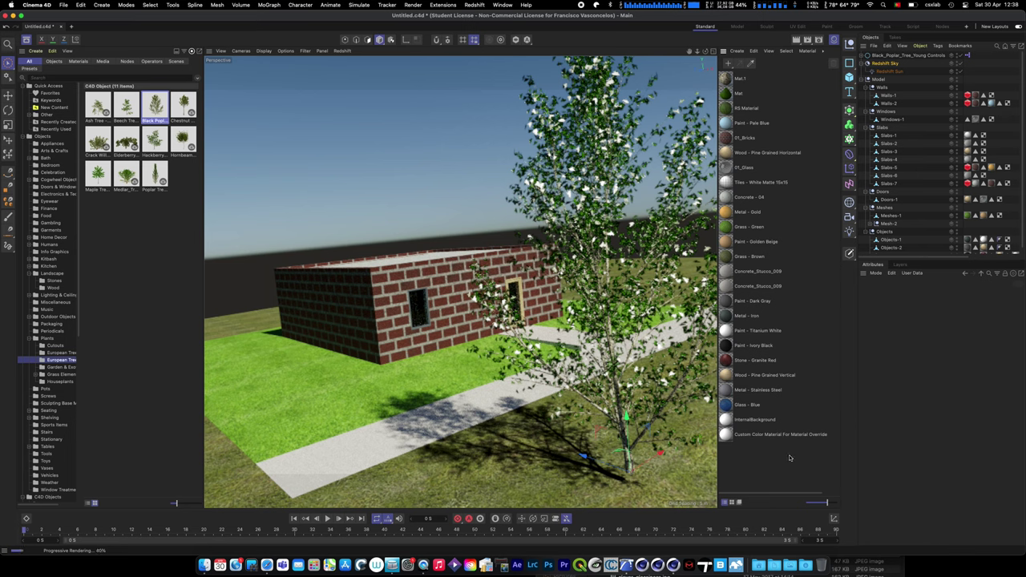
click(725, 375)
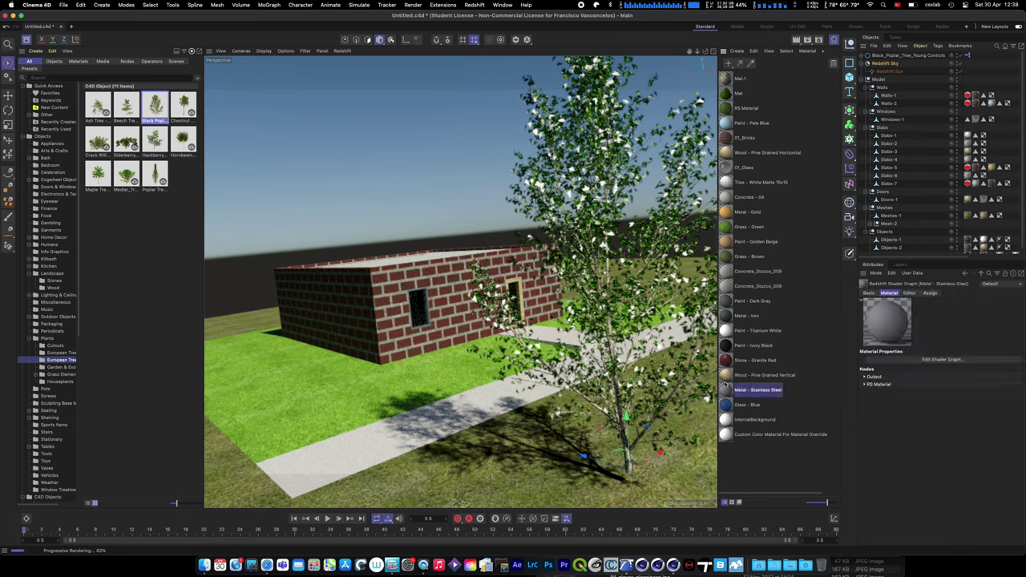
- Inspect the 01_Glass material and the tile selections on Slabs-2 through Slabs-4
click(726, 167)
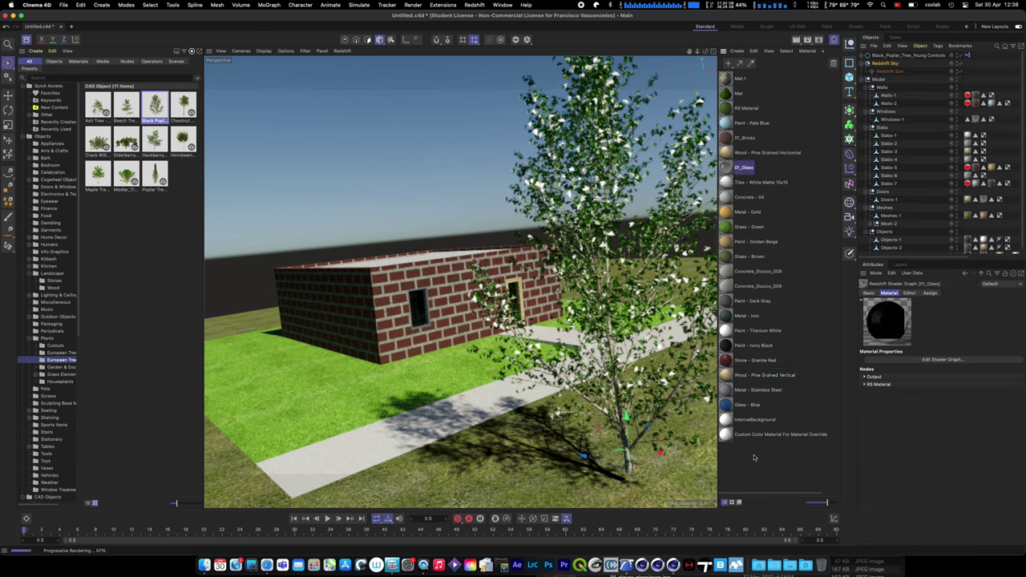
drag(782, 468, 726, 77)
click(731, 468)
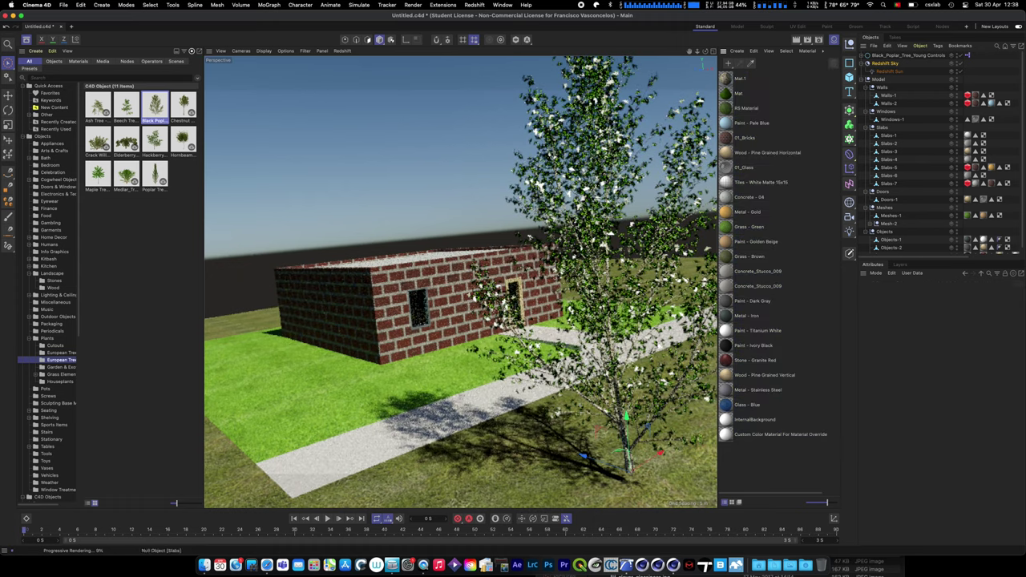
click(976, 144)
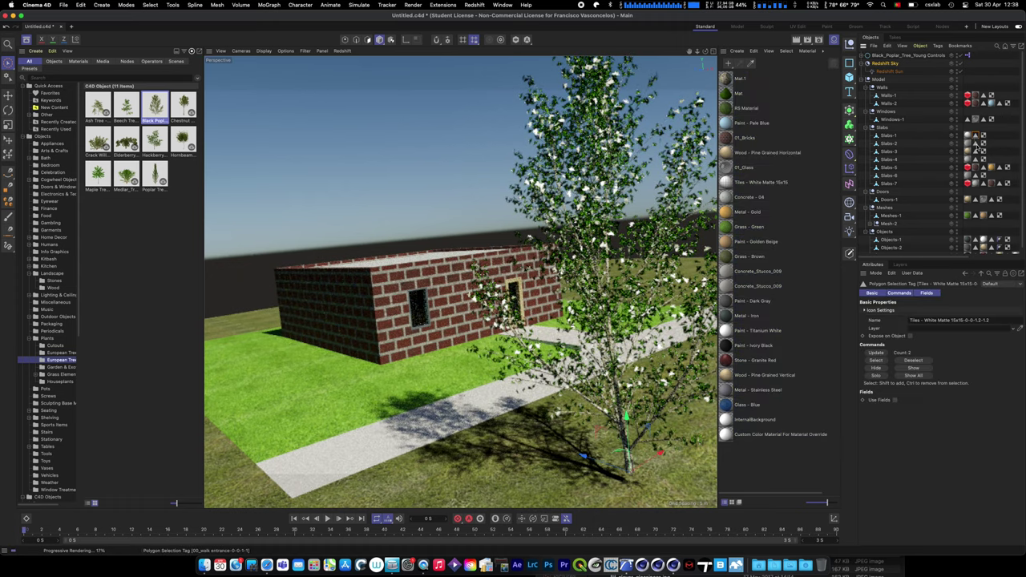
click(889, 151)
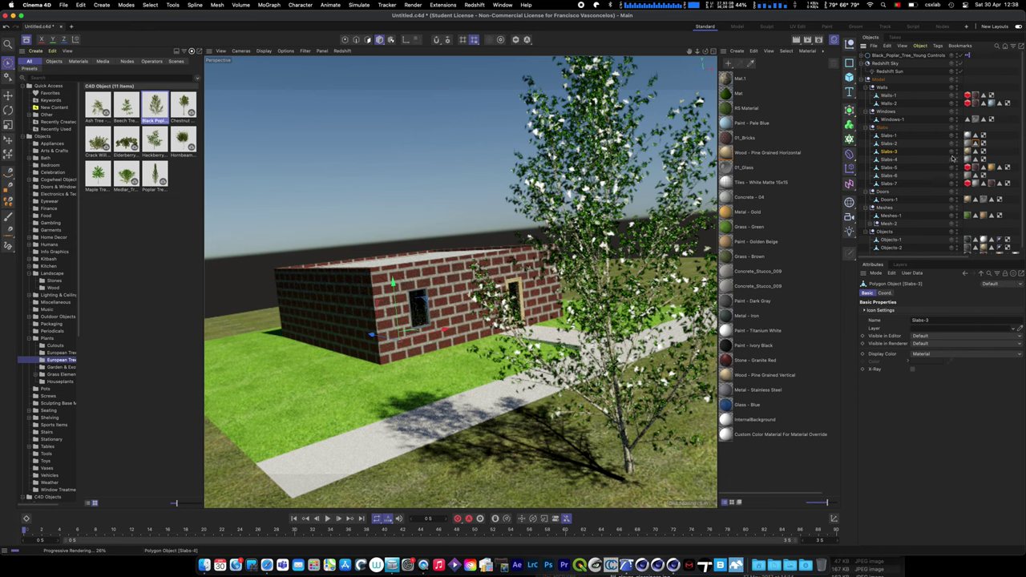
click(975, 152)
click(888, 160)
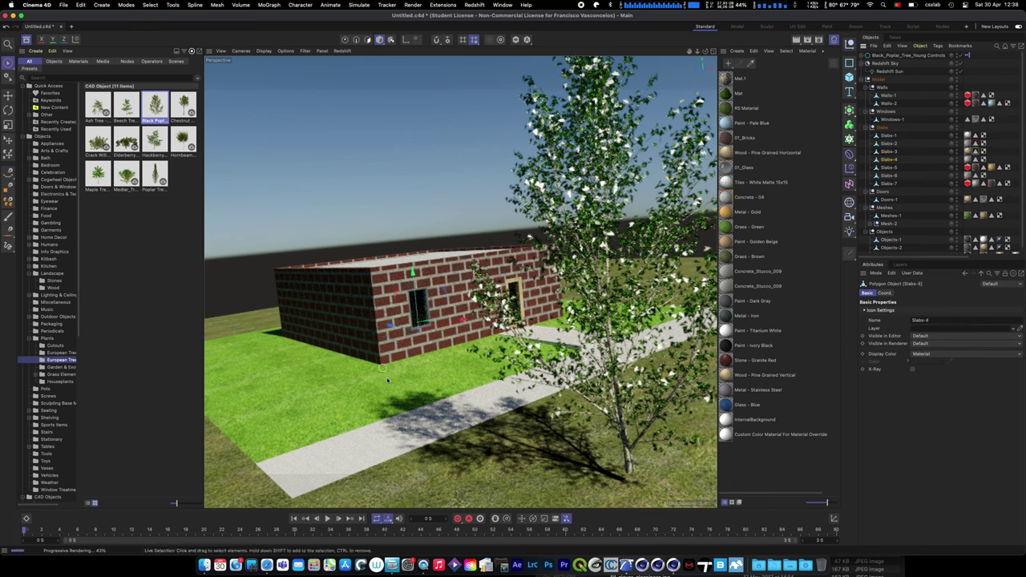
- Move Tiles - White Matte 15x15 up the material list to just below 01_Bricks
click(731, 272)
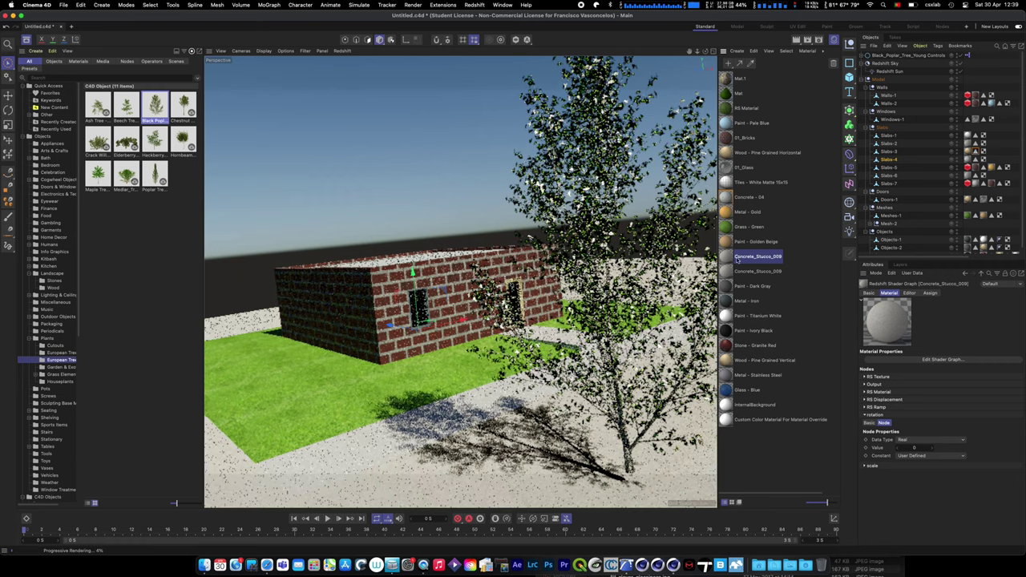
click(737, 302)
click(727, 183)
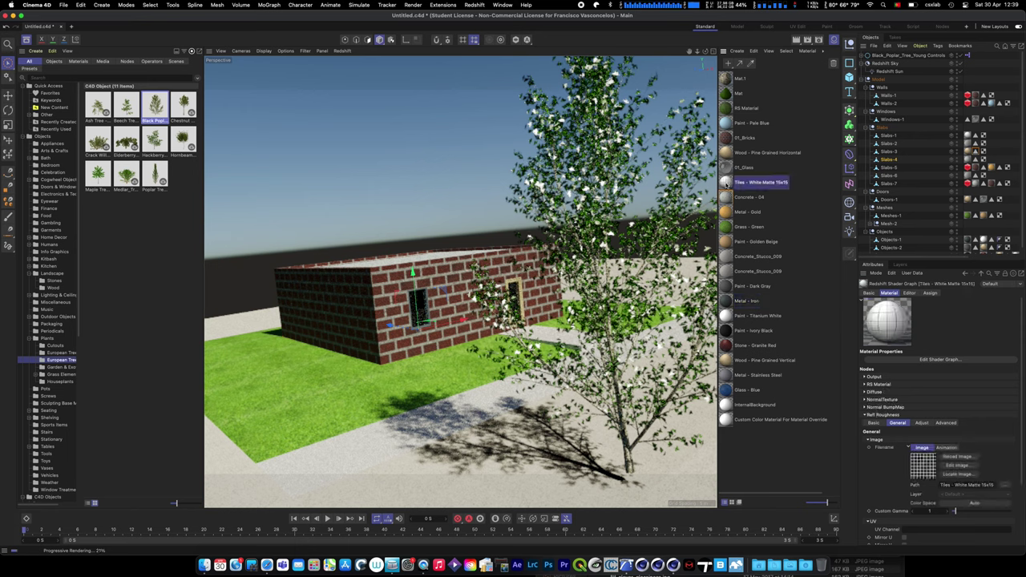
mouse_move(731, 238)
mouse_down()
mouse_move(731, 338)
mouse_move(728, 141)
mouse_up()
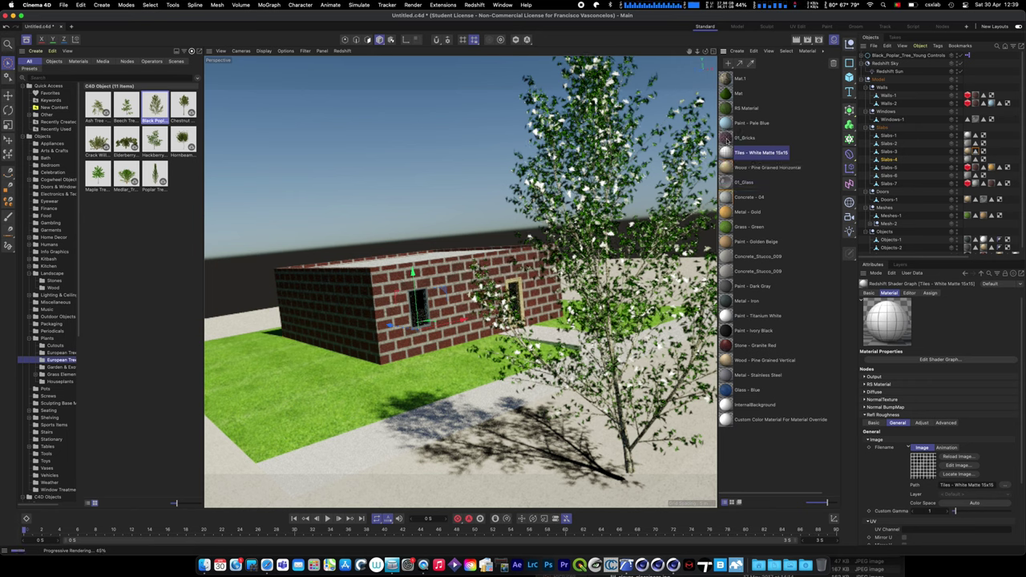